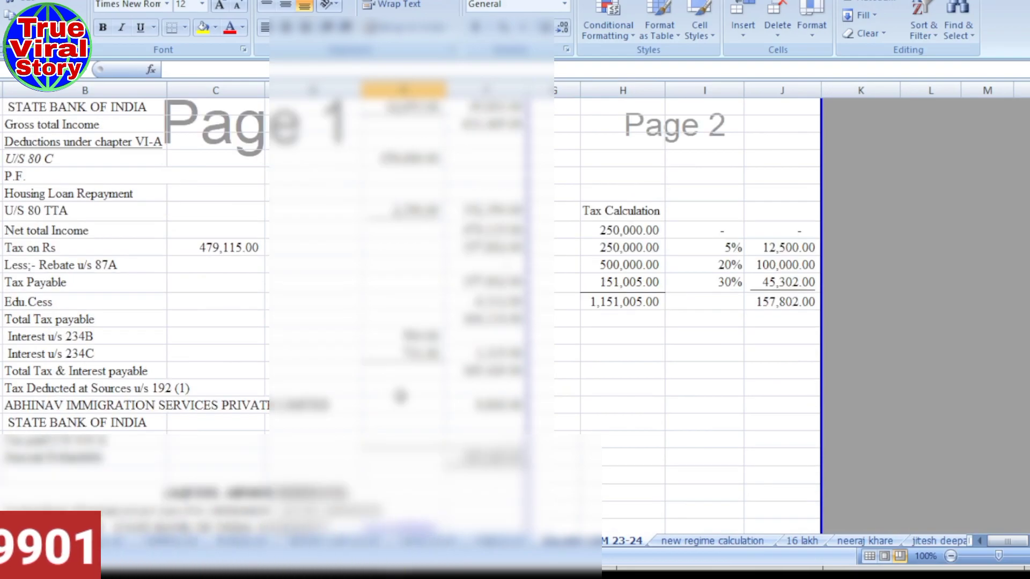
- Scroll back up through the tax computation sheet totalling 157,802.00
{"action": "scroll", "coordinate": [401, 376], "scroll_direction": "up", "scroll_amount": 2}
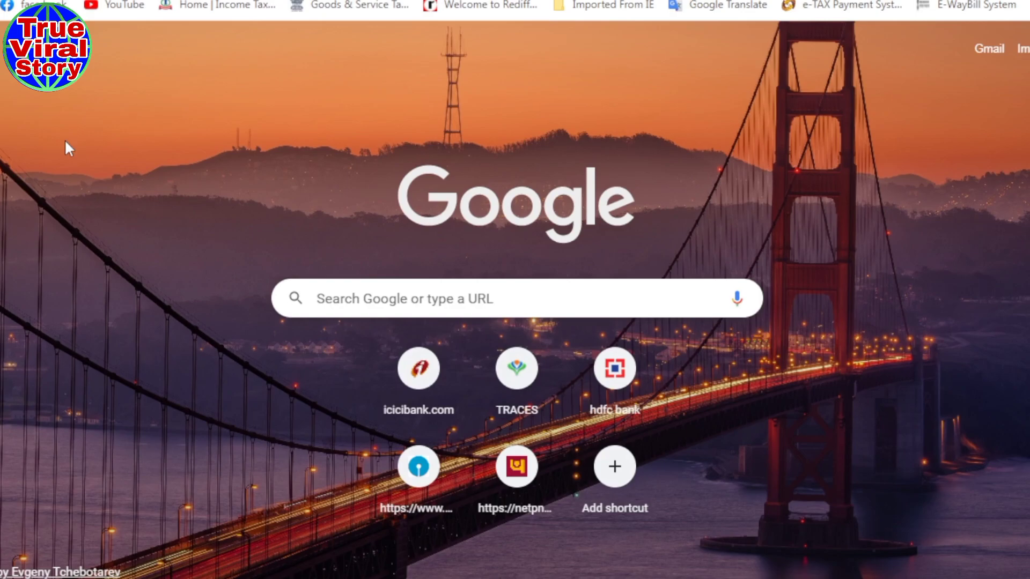
- Search Google for 'efiling income tax login' and open the e-Filing Home Page result
{"action": "left_click", "coordinate": [383, 296]}
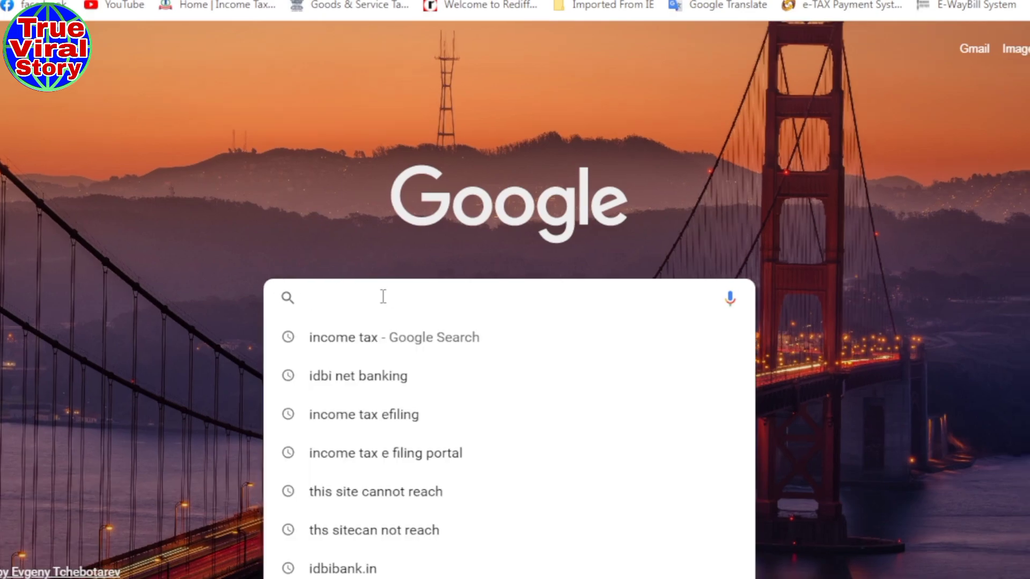
{"action": "type", "text": "efiling"}
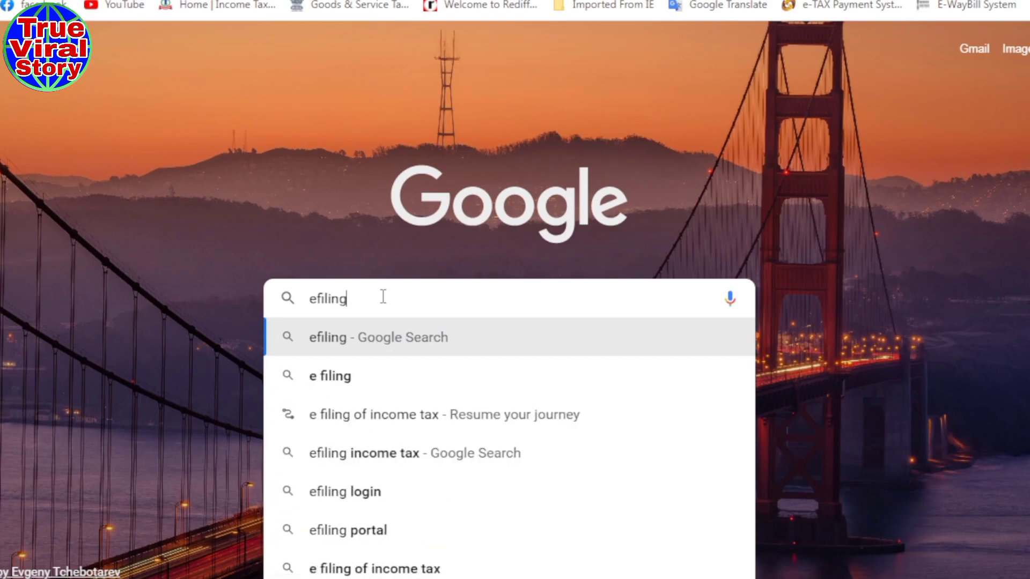
{"action": "type", "text": " income tax"}
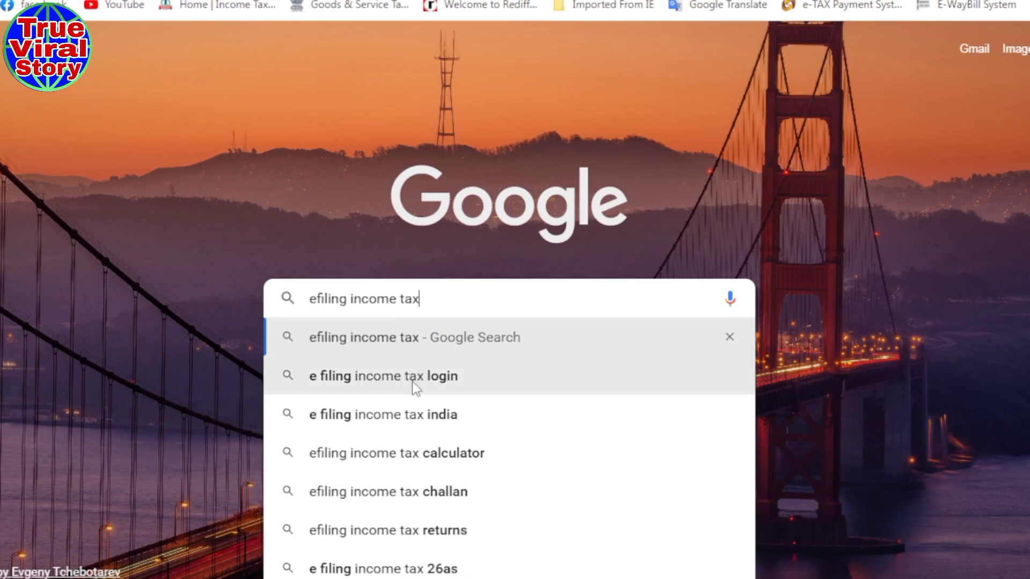
{"action": "left_click", "coordinate": [390, 378]}
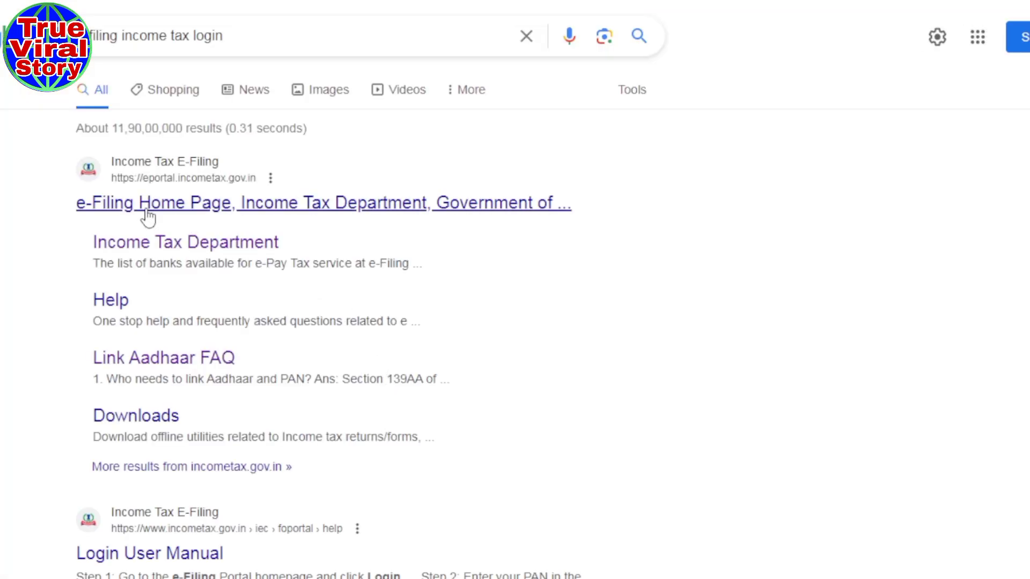
{"action": "left_click", "coordinate": [179, 208]}
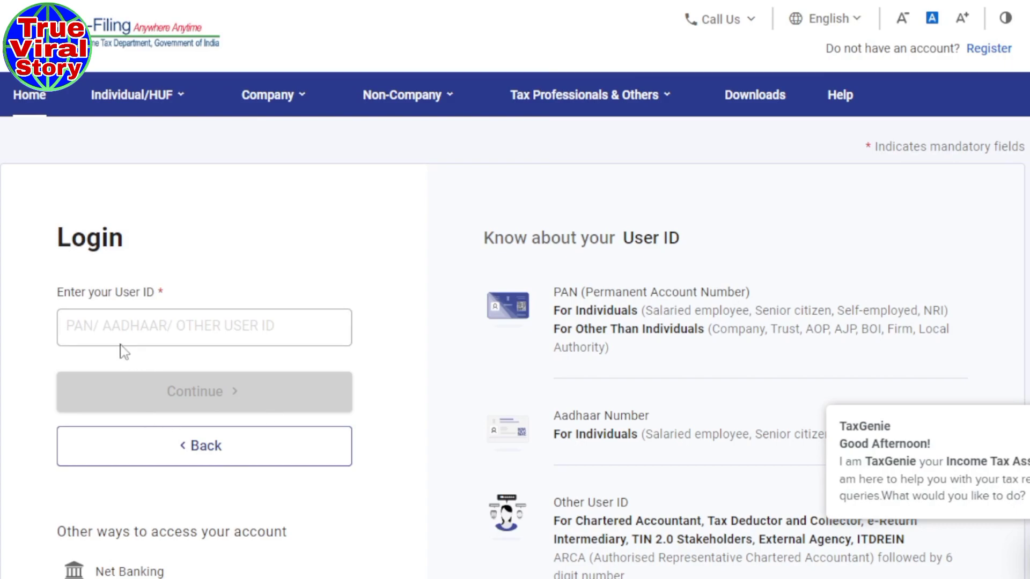
- Enter the PAN as the User ID and continue to the password step
{"action": "left_click", "coordinate": [124, 327]}
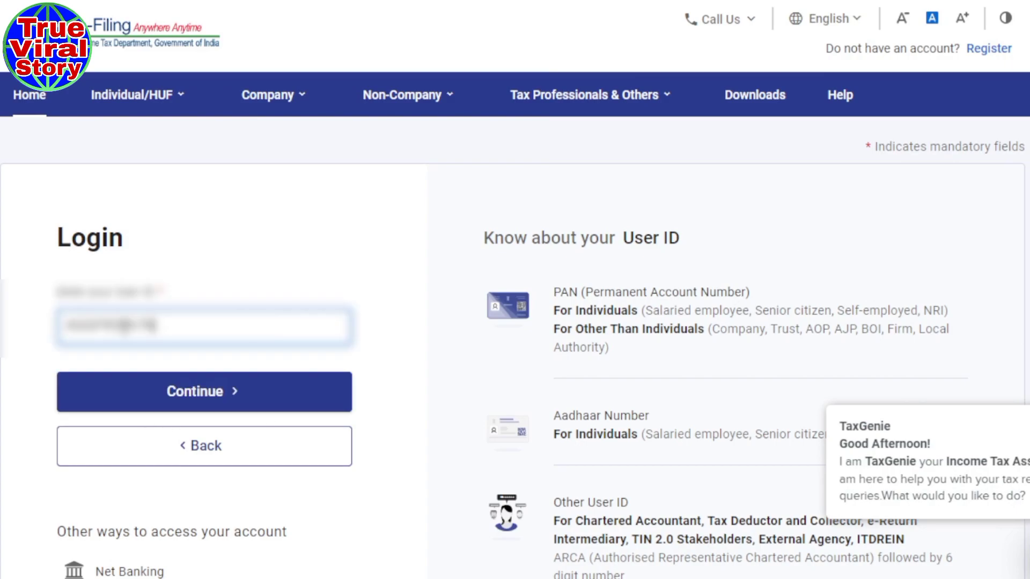
{"action": "scroll", "coordinate": [124, 327], "scroll_direction": "down", "scroll_amount": 2}
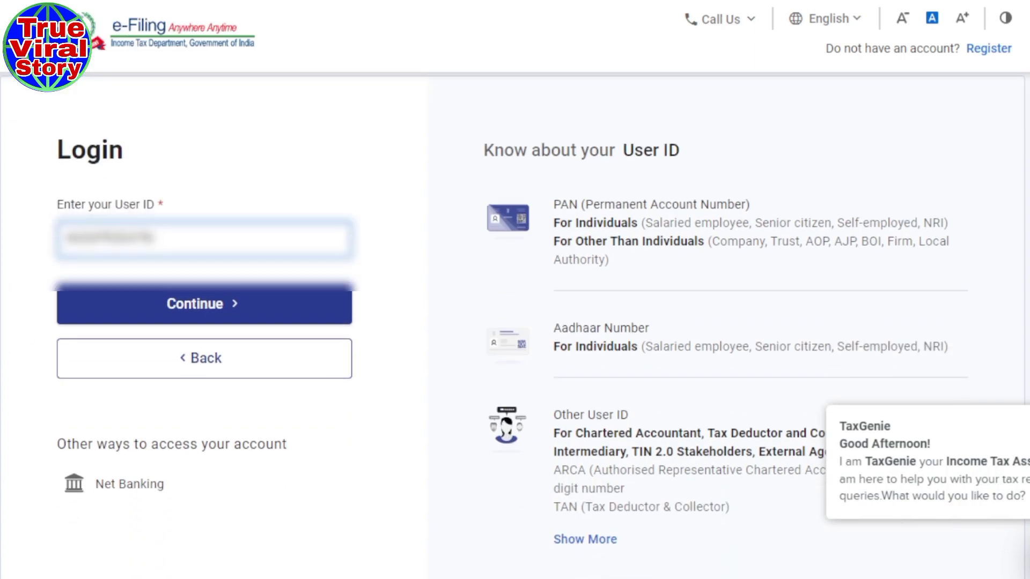
{"action": "left_click", "coordinate": [166, 321]}
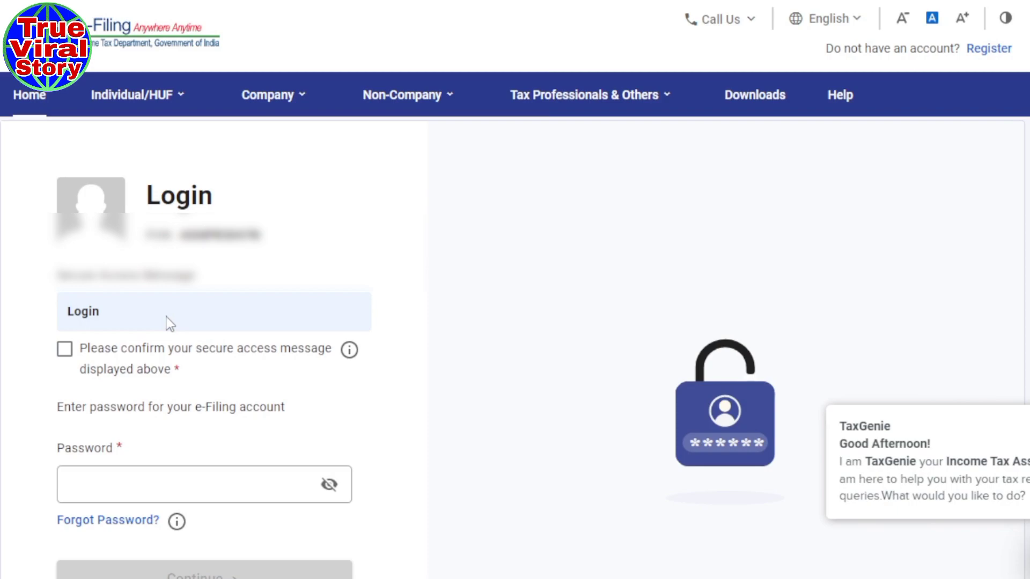
- Confirm the secure access message, enter the account password and log in
{"action": "scroll", "coordinate": [170, 324], "scroll_direction": "down", "scroll_amount": 4}
{"action": "left_click", "coordinate": [167, 317]}
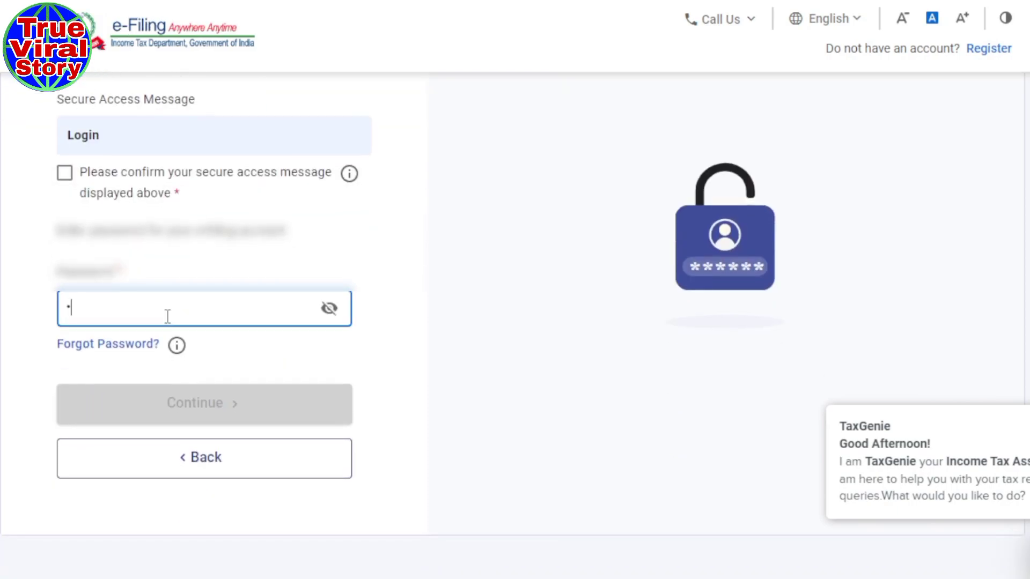
{"action": "type", "text": "*********"}
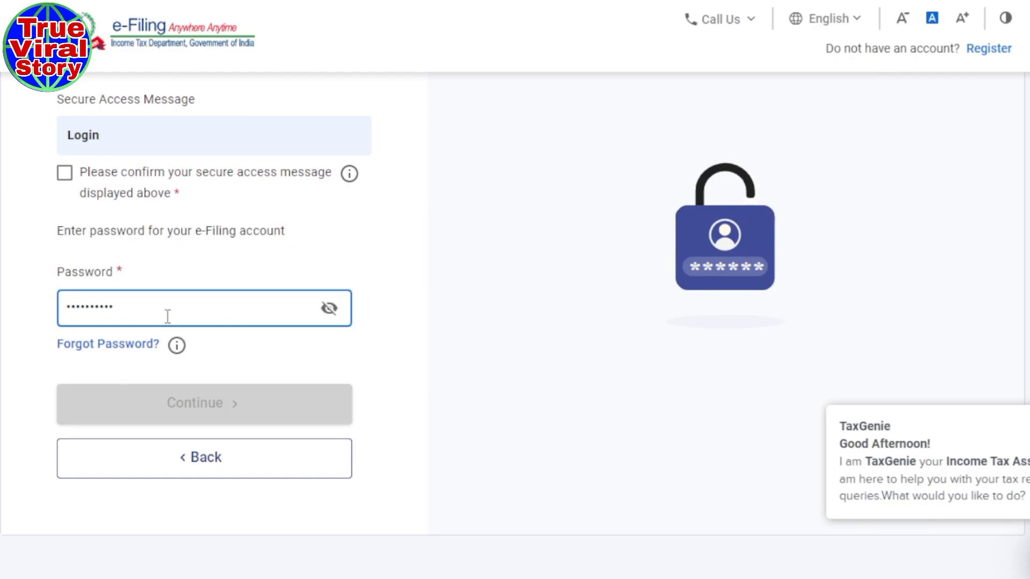
{"action": "left_click", "coordinate": [459, 337]}
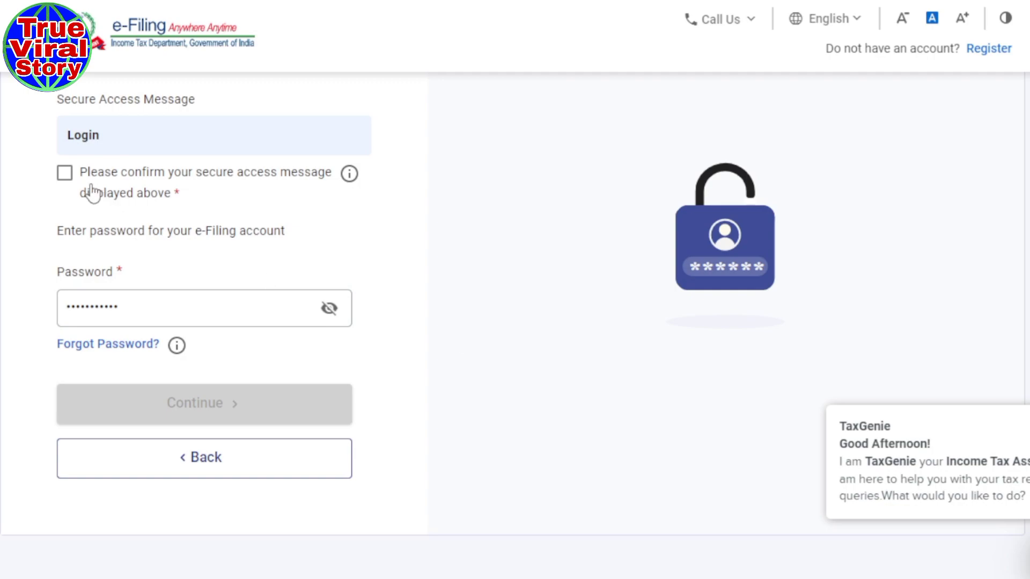
{"action": "left_click", "coordinate": [71, 177]}
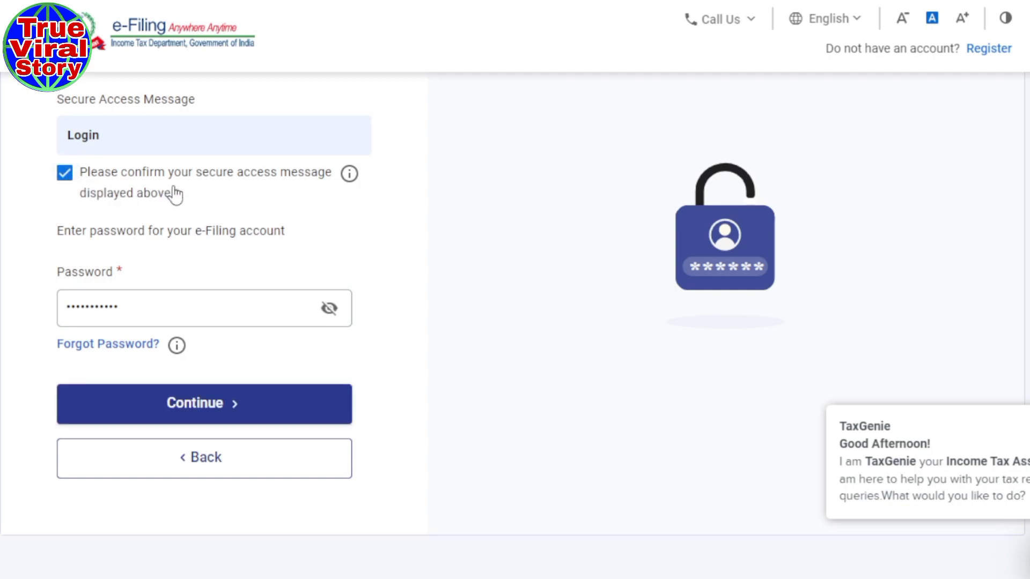
{"action": "left_click", "coordinate": [185, 413]}
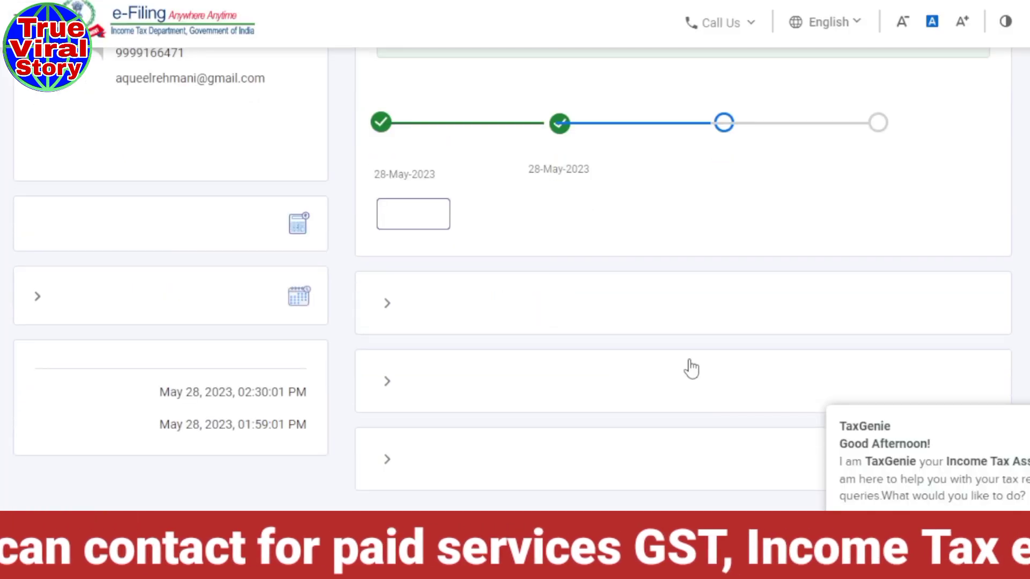
- Choose View Form 26AS under e-File > Income Tax Returns on the dashboard
{"action": "scroll", "coordinate": [692, 369], "scroll_direction": "up", "scroll_amount": 5}
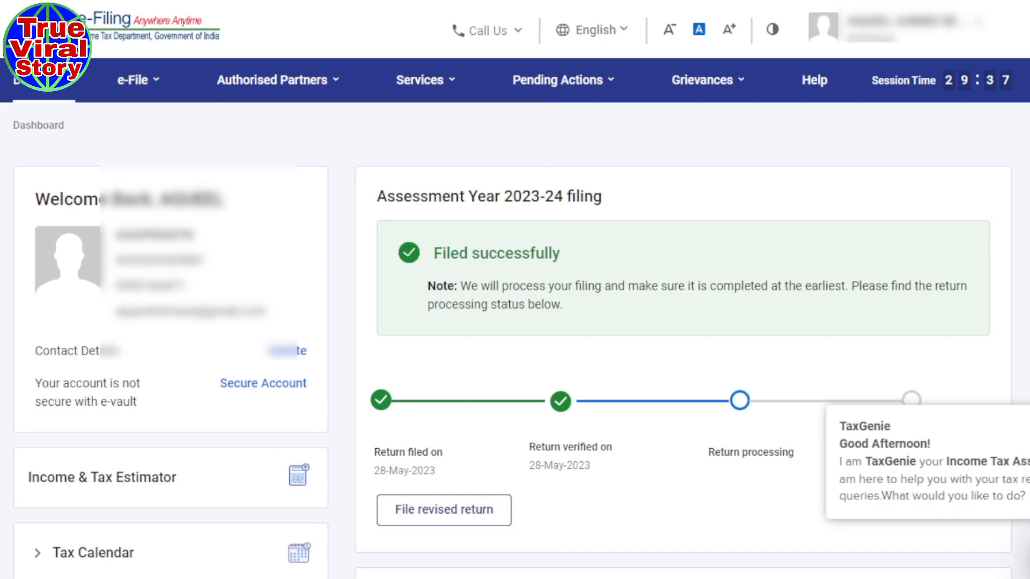
{"action": "mouse_move", "coordinate": [273, 96]}
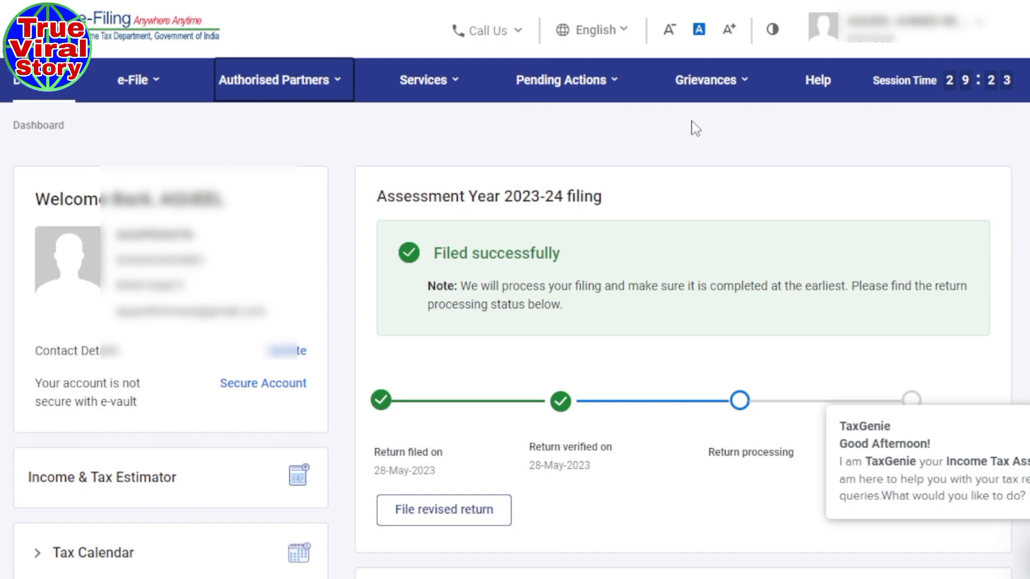
{"action": "mouse_move", "coordinate": [130, 83]}
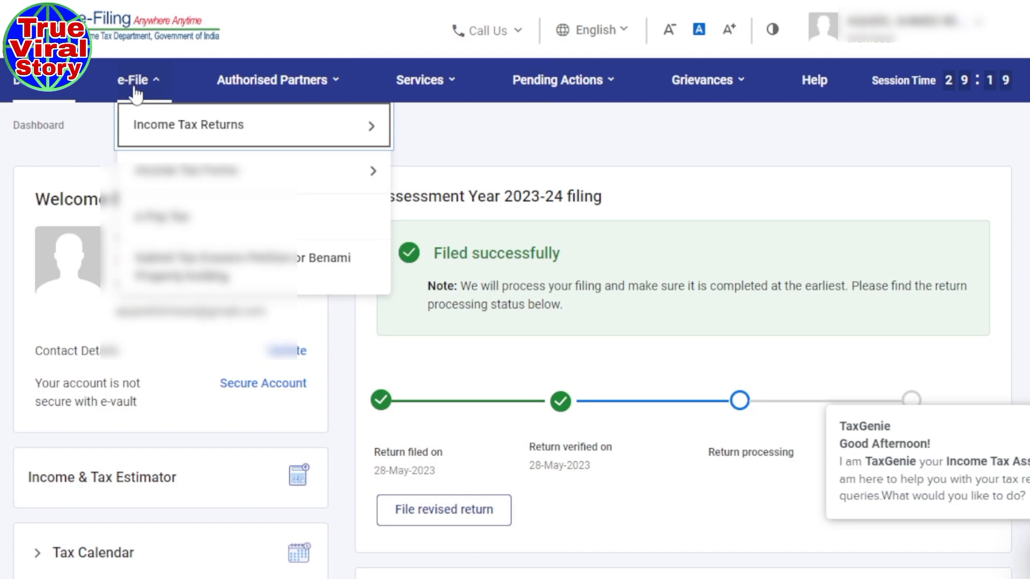
{"action": "mouse_move", "coordinate": [132, 132]}
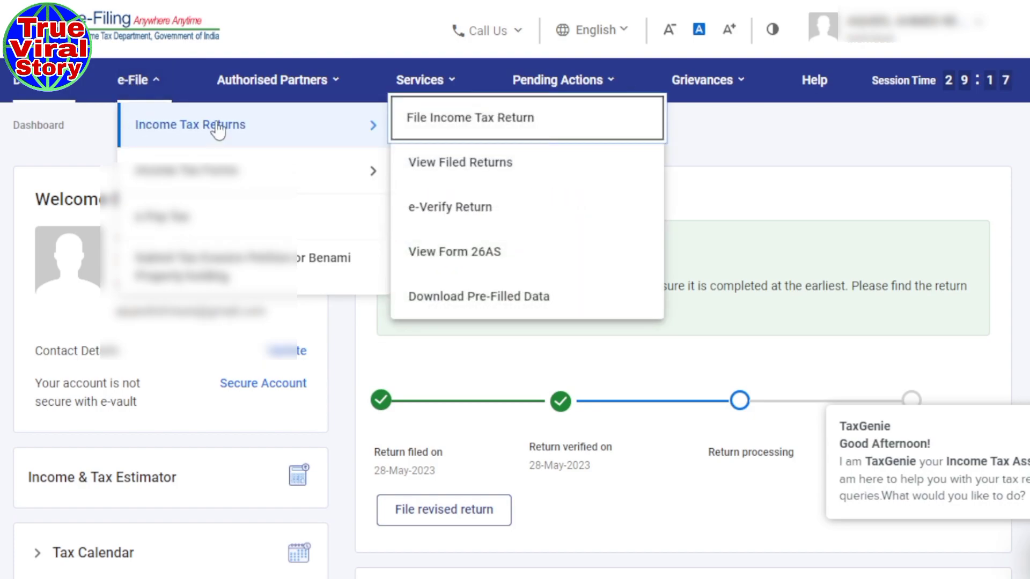
{"action": "left_click", "coordinate": [463, 264]}
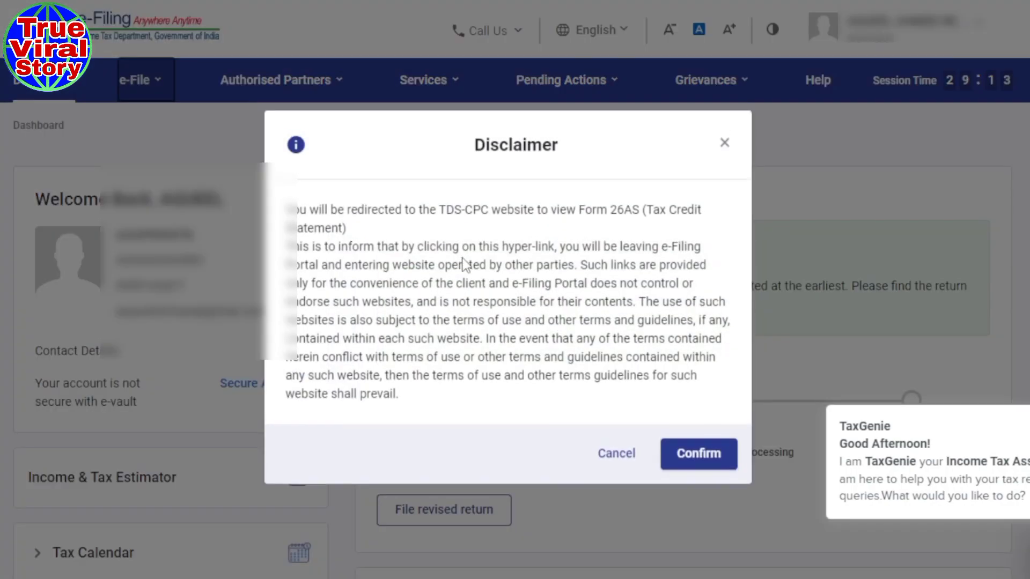
- Accept the TDS-CPC redirect and Form 16/16A notice, then open View Tax Credit (Form 26AS)
{"action": "left_click", "coordinate": [691, 457]}
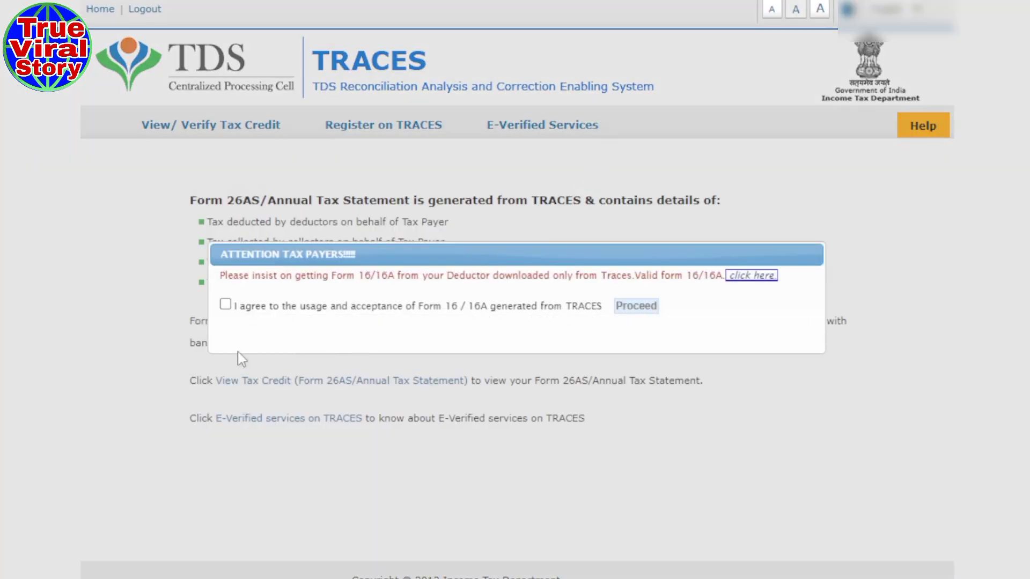
{"action": "left_click", "coordinate": [225, 305]}
{"action": "left_click", "coordinate": [635, 308]}
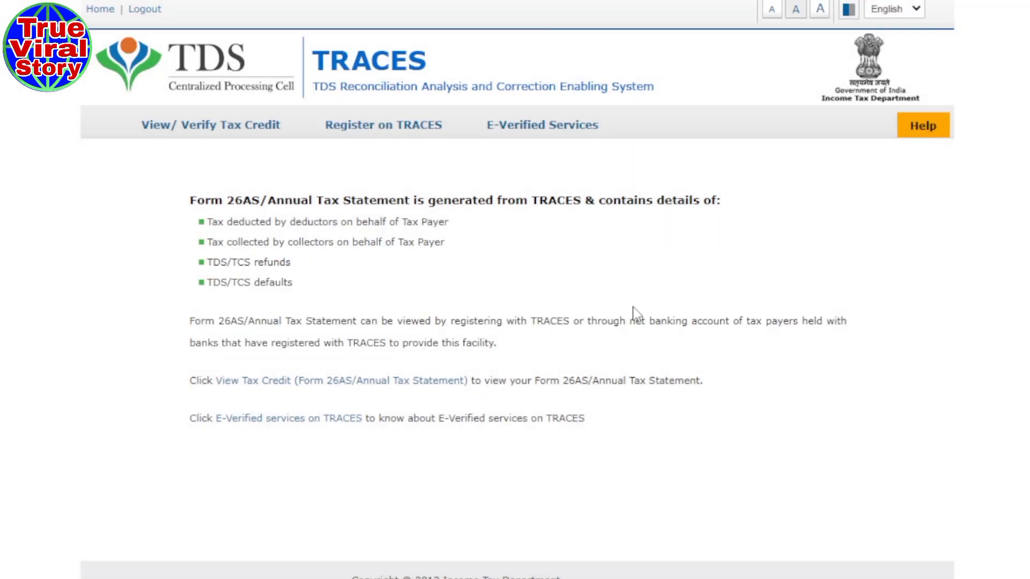
{"action": "left_click", "coordinate": [276, 381]}
{"action": "left_click", "coordinate": [261, 383]}
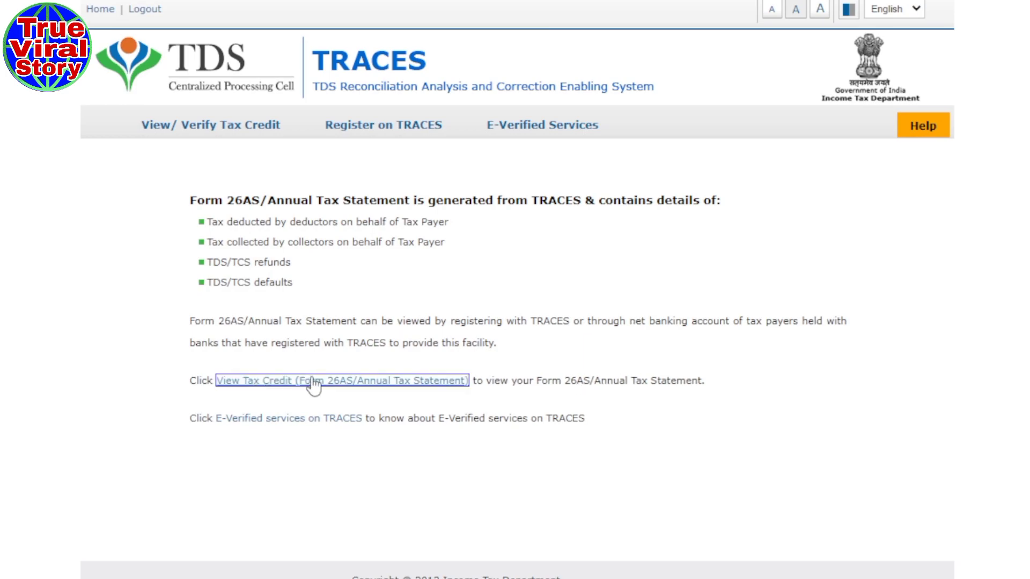
{"action": "left_click", "coordinate": [249, 383]}
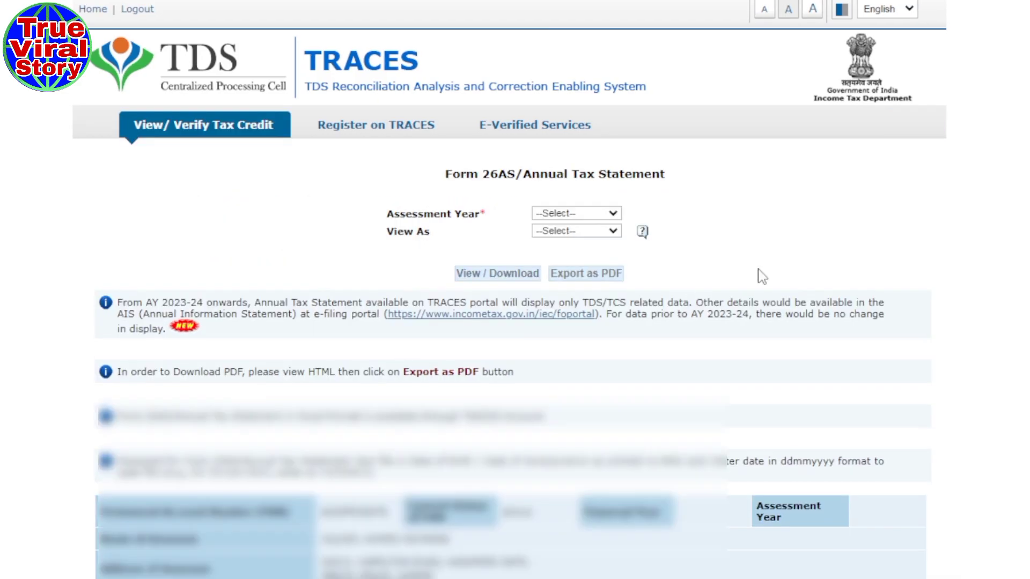
- View Form 26AS for assessment year 2023-24 in HTML format
{"action": "scroll", "coordinate": [762, 276], "scroll_direction": "down", "scroll_amount": 2}
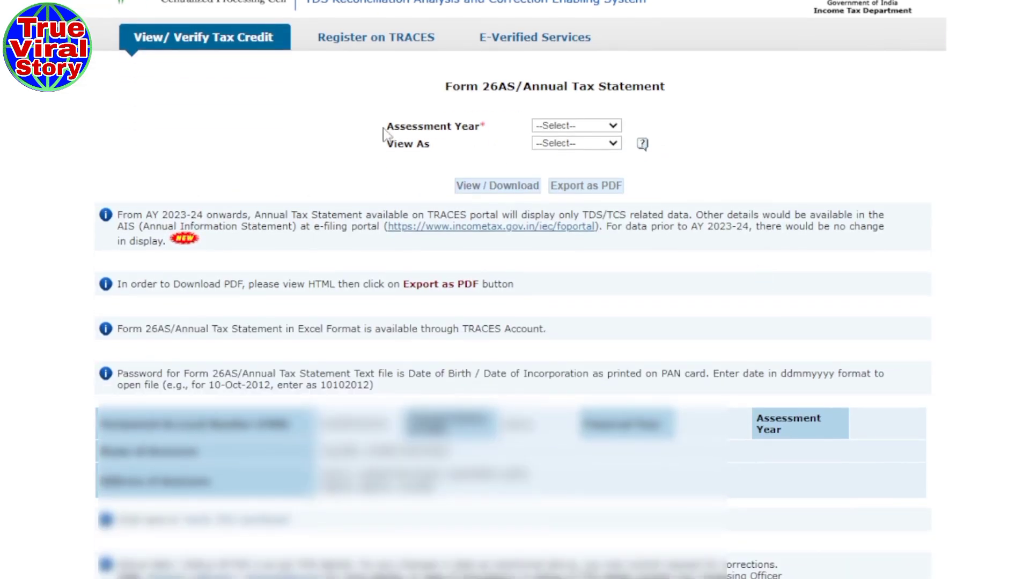
{"action": "left_click_drag", "start_coordinate": [372, 131], "coordinate": [497, 133]}
{"action": "left_click", "coordinate": [615, 128]}
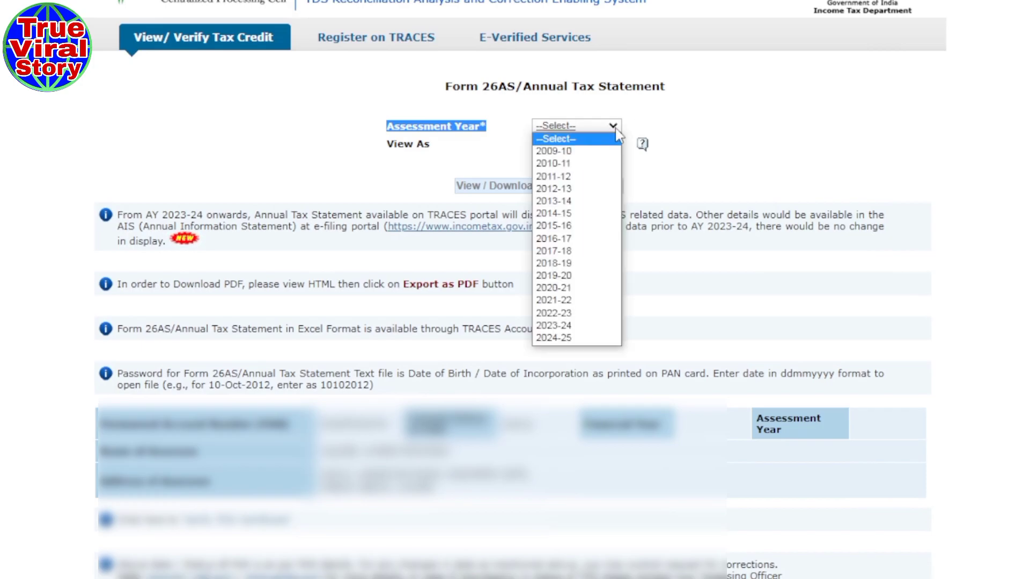
{"action": "left_click", "coordinate": [568, 326]}
{"action": "left_click", "coordinate": [738, 128]}
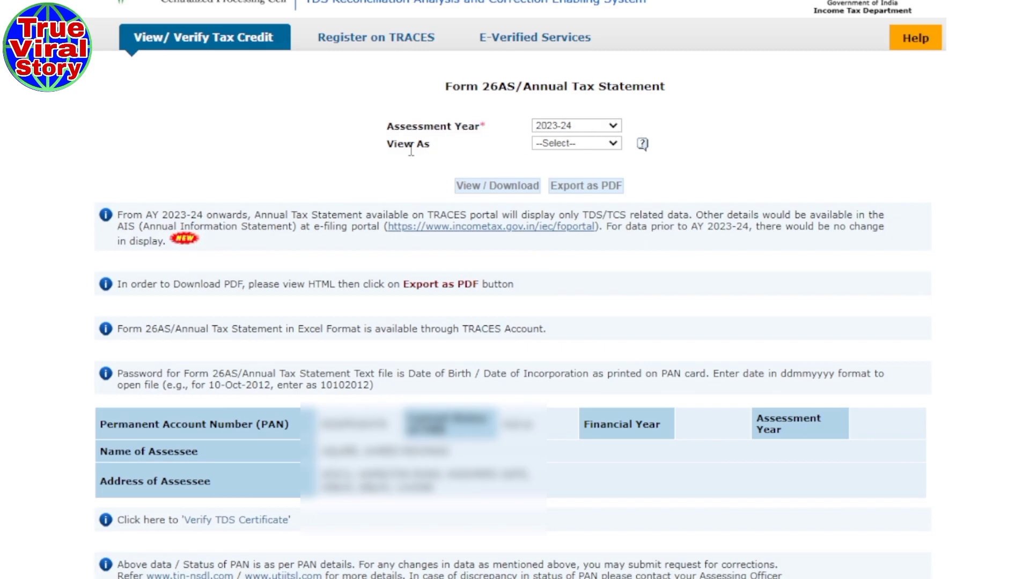
{"action": "left_click", "coordinate": [611, 144]}
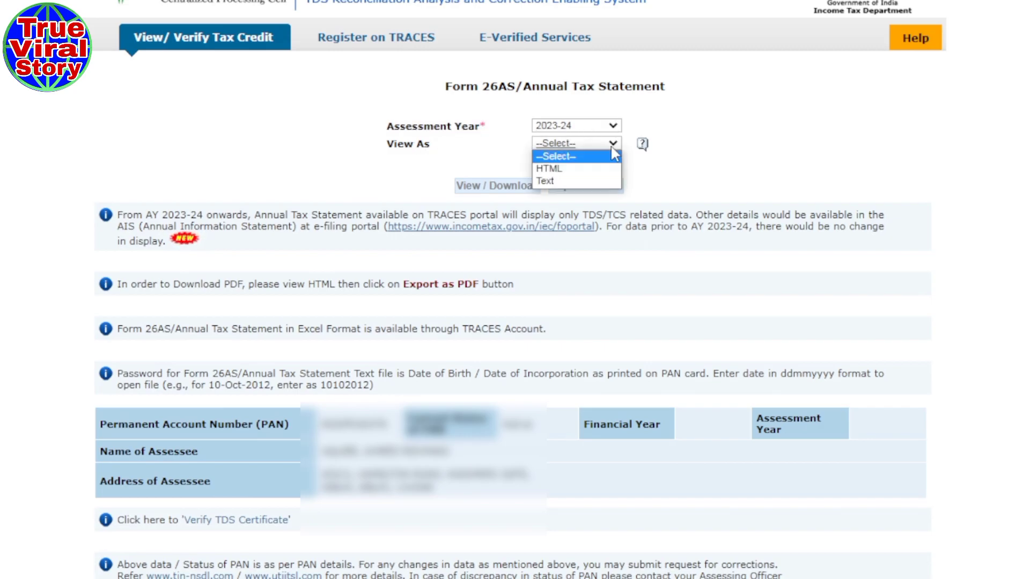
{"action": "left_click", "coordinate": [577, 169]}
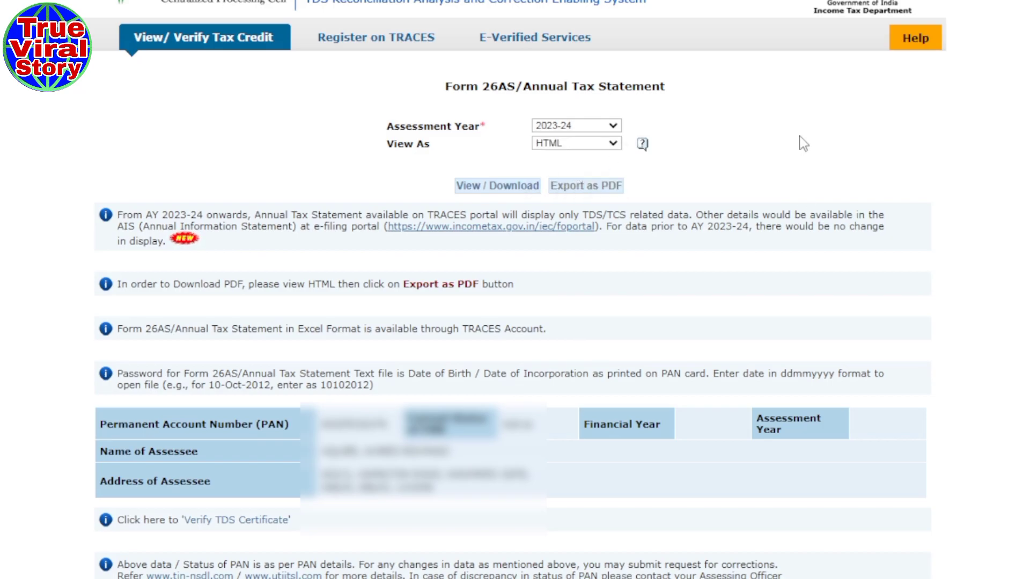
{"action": "left_click", "coordinate": [468, 189]}
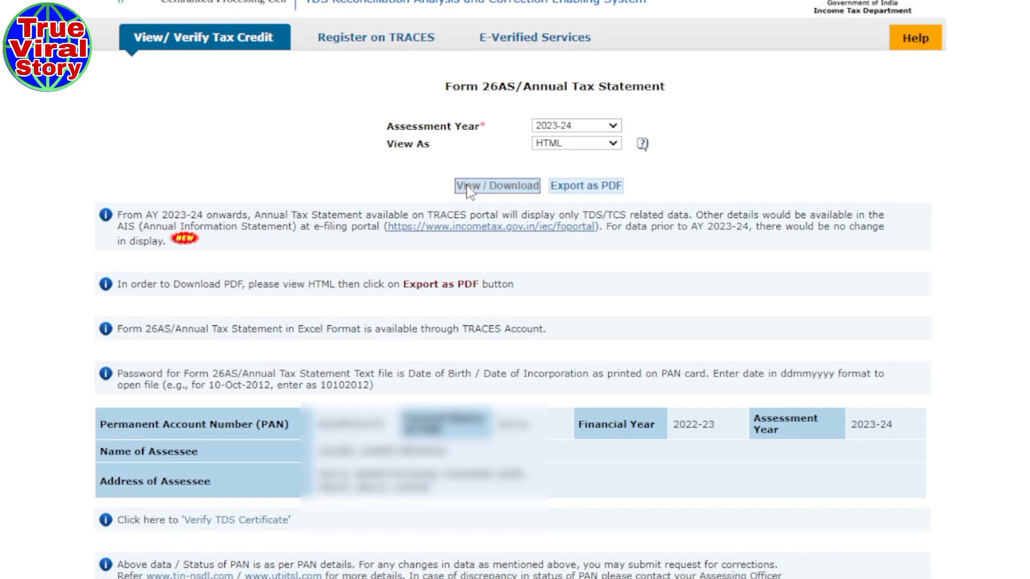
{"action": "scroll", "coordinate": [396, 285], "scroll_direction": "down", "scroll_amount": 3}
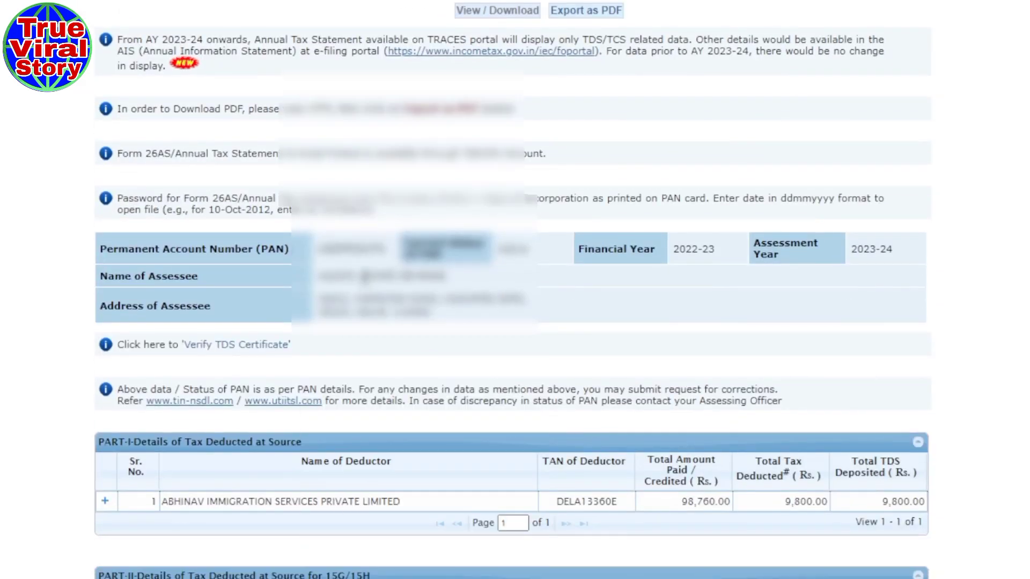
{"action": "scroll", "coordinate": [365, 285], "scroll_direction": "down", "scroll_amount": 3}
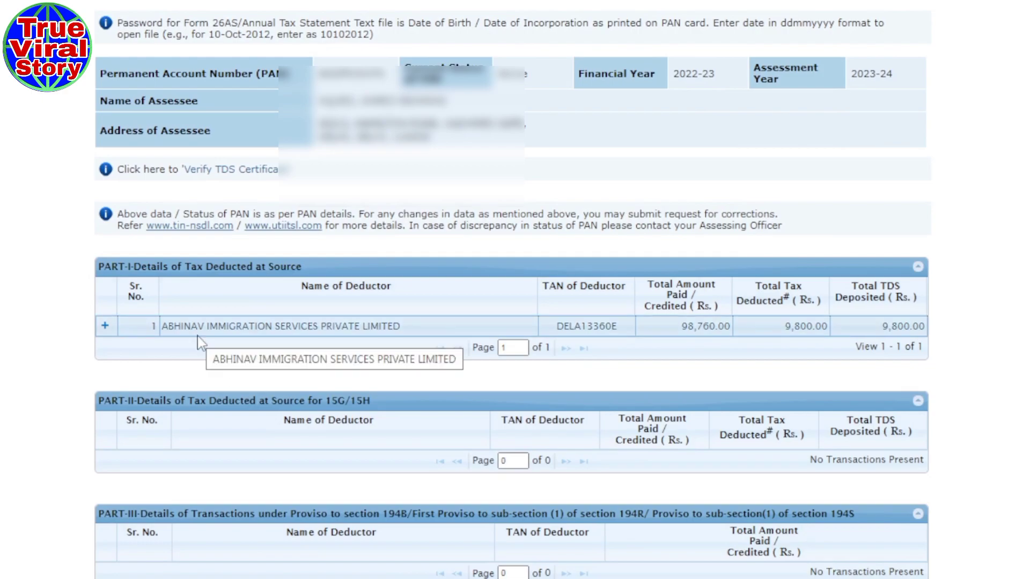
{"action": "scroll", "coordinate": [658, 390], "scroll_direction": "down", "scroll_amount": 3}
{"action": "scroll", "coordinate": [654, 383], "scroll_direction": "up", "scroll_amount": 6}
{"action": "scroll", "coordinate": [654, 383], "scroll_direction": "up", "scroll_amount": 2}
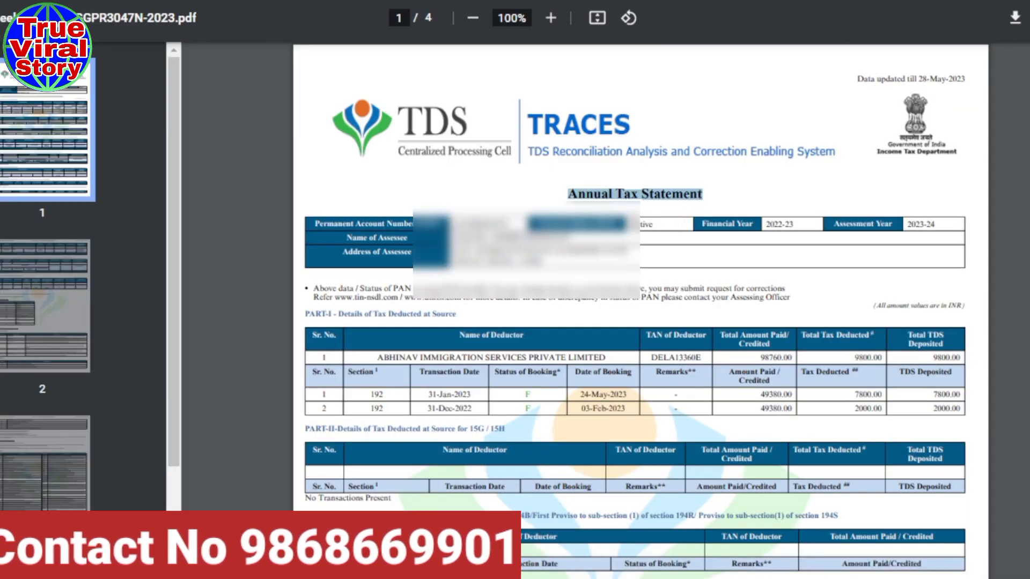
- Scroll through the Form 26AS PDF, checking the salary deductor's TDS entries in Part I
{"action": "scroll", "coordinate": [632, 222], "scroll_direction": "down", "scroll_amount": 2}
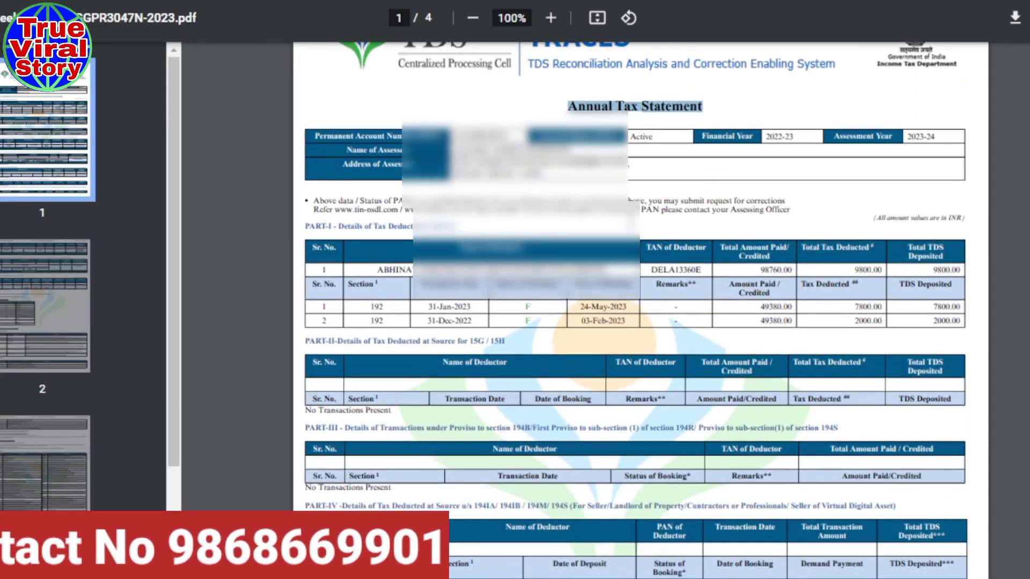
{"action": "scroll", "coordinate": [965, 234], "scroll_direction": "down", "scroll_amount": 2}
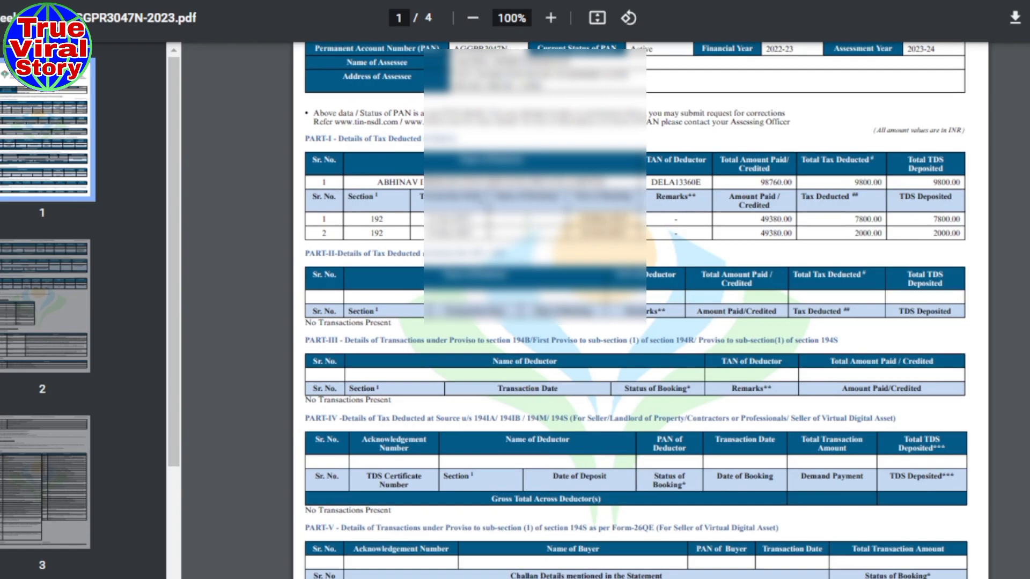
{"action": "left_click_drag", "start_coordinate": [371, 183], "coordinate": [611, 184]}
{"action": "left_click", "coordinate": [611, 183]}
{"action": "scroll", "coordinate": [658, 302], "scroll_direction": "down", "scroll_amount": 5}
{"action": "scroll", "coordinate": [640, 301], "scroll_direction": "down", "scroll_amount": 5}
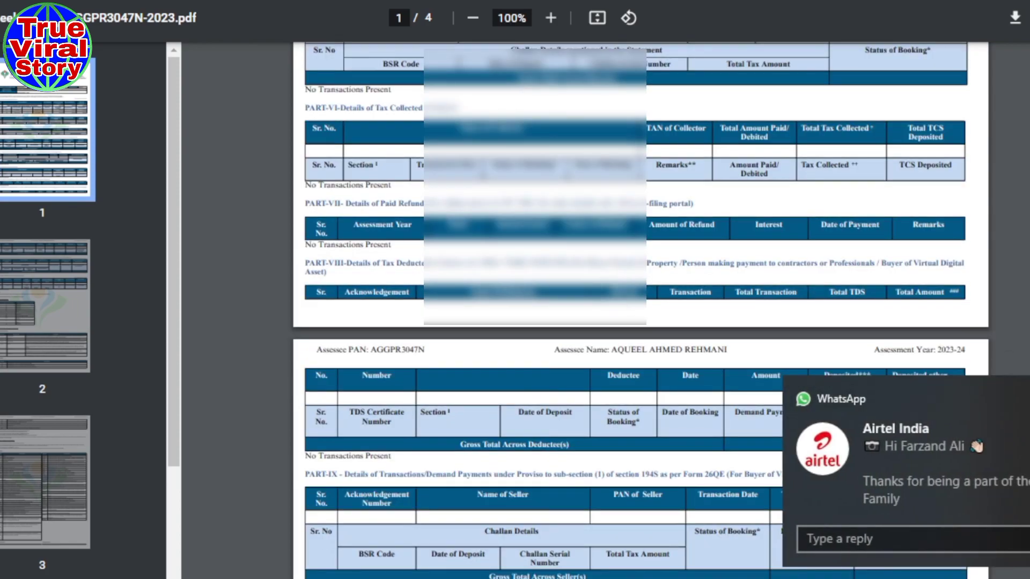
{"action": "scroll", "coordinate": [614, 350], "scroll_direction": "down", "scroll_amount": 9}
{"action": "scroll", "coordinate": [615, 350], "scroll_direction": "up", "scroll_amount": 20}
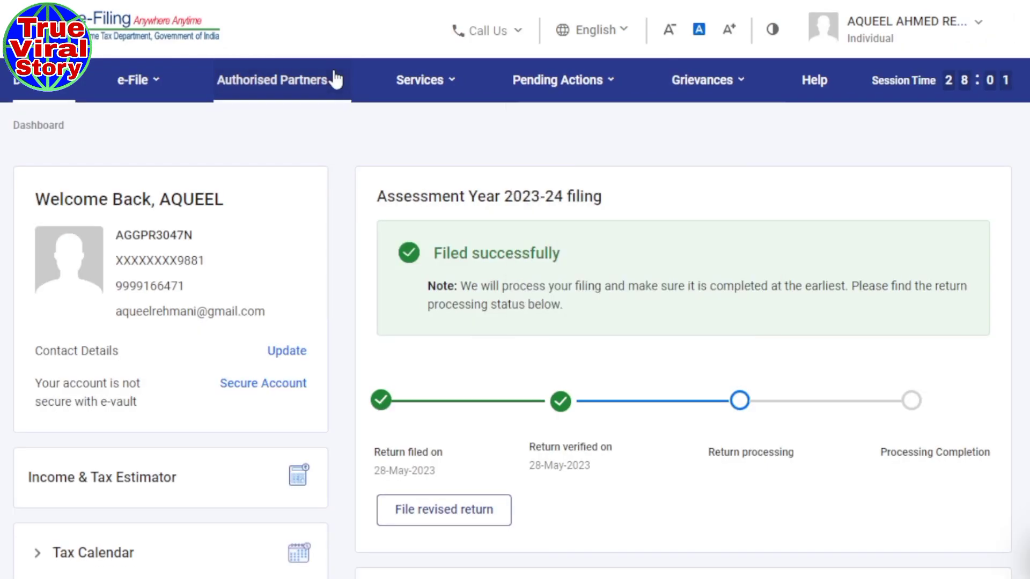
- Open Services > Annual Information Statement, proceed to the AIS tab and show its download choices
{"action": "mouse_move", "coordinate": [420, 77]}
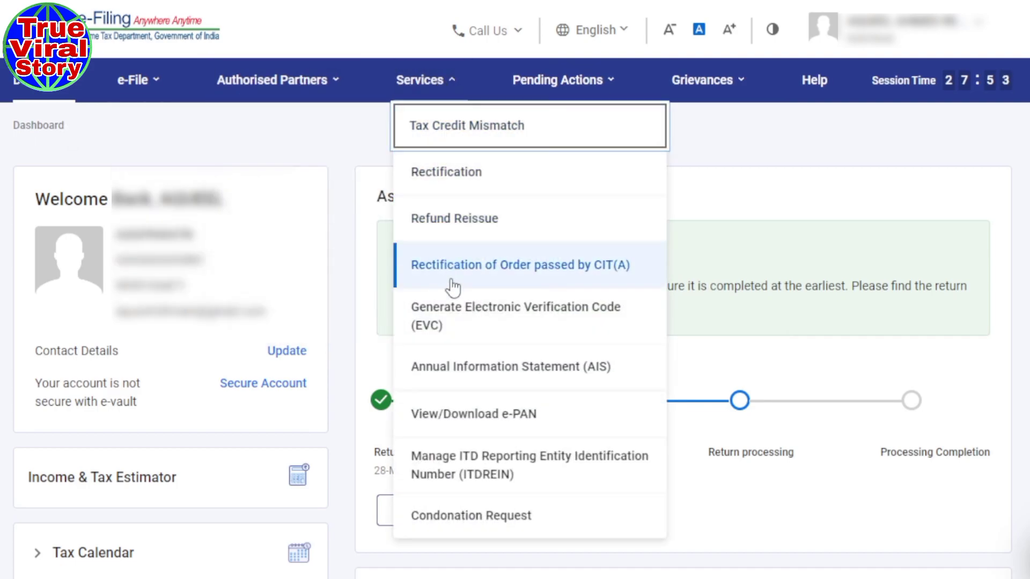
{"action": "left_click", "coordinate": [525, 370]}
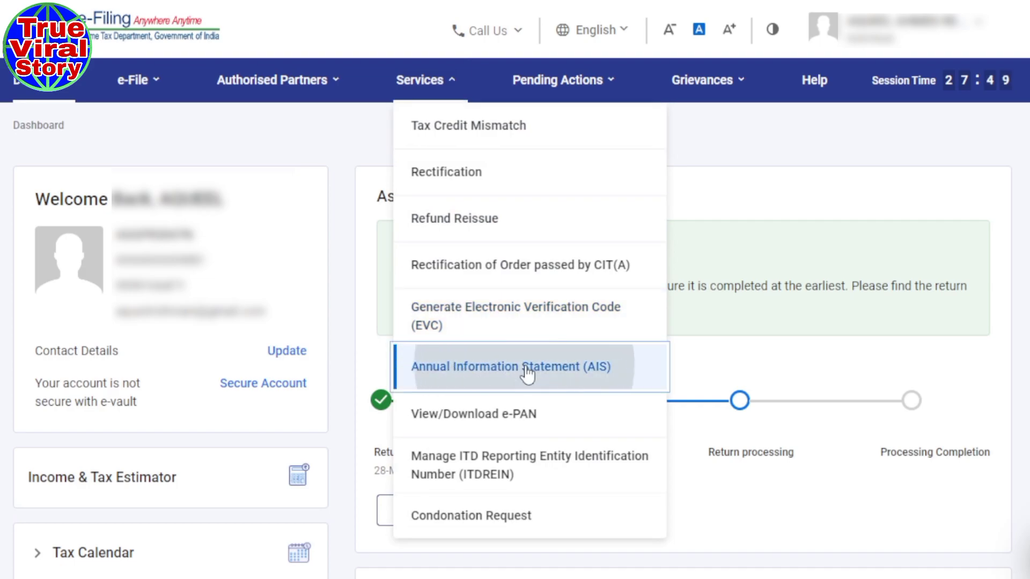
{"action": "left_click", "coordinate": [674, 372]}
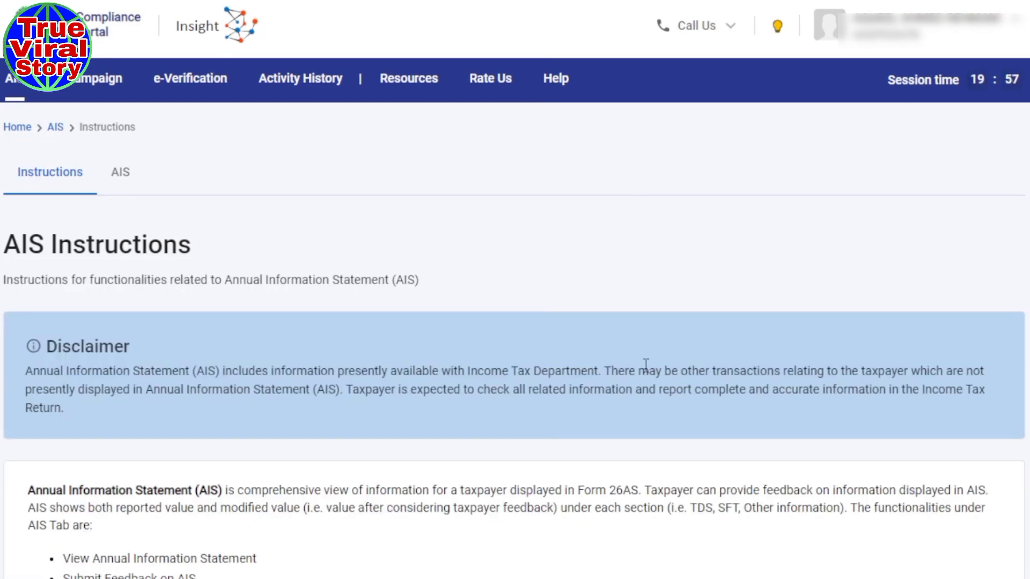
{"action": "left_click", "coordinate": [127, 182]}
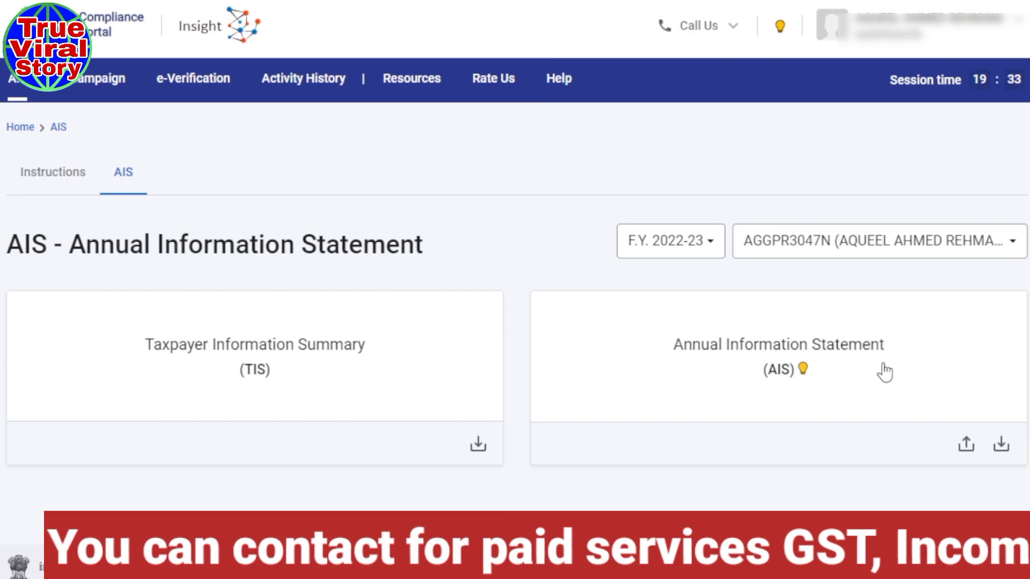
{"action": "left_click", "coordinate": [999, 446]}
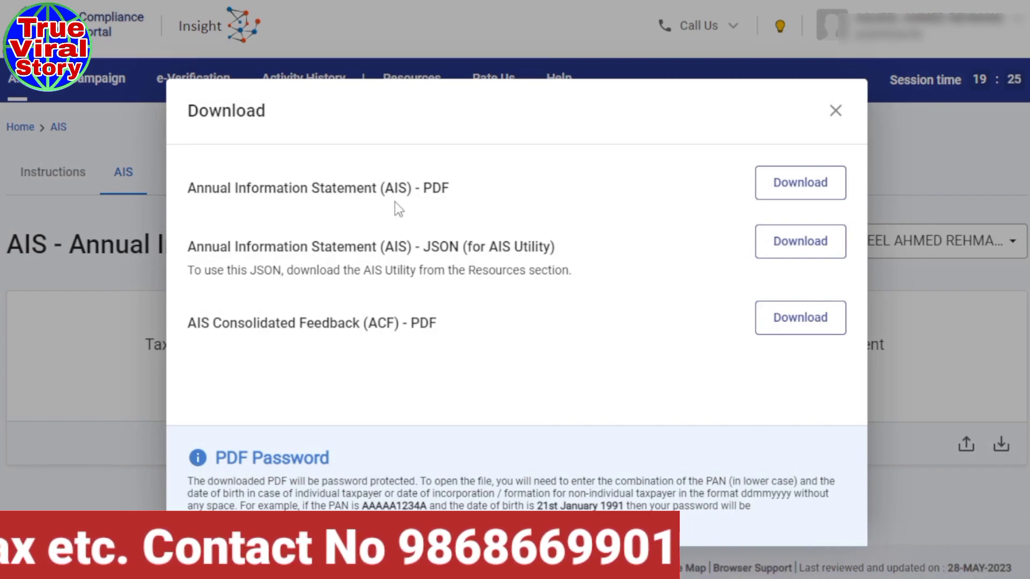
- Download the AIS as a PDF and open the downloaded file in Chrome
{"action": "left_click", "coordinate": [792, 185]}
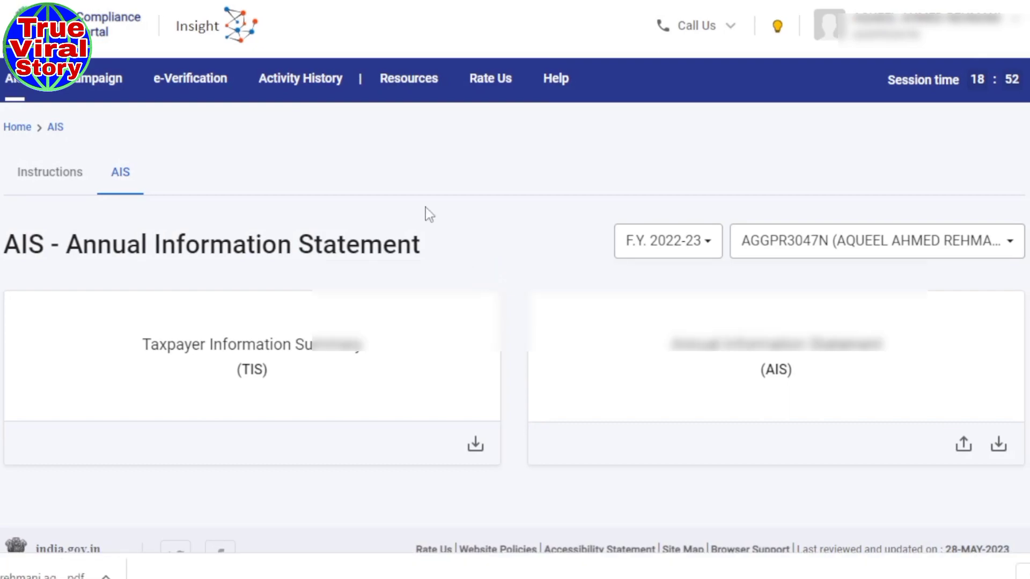
{"action": "left_click", "coordinate": [8, 574]}
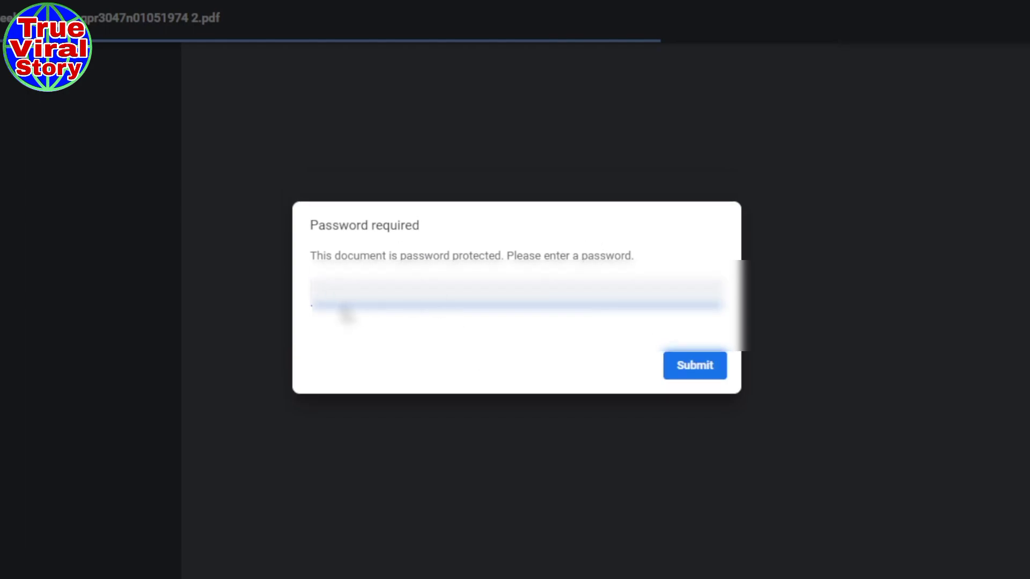
- Unlock the AIS PDF with the lowercase PAN plus date-of-birth password
{"action": "key", "text": "ctrl+v"}
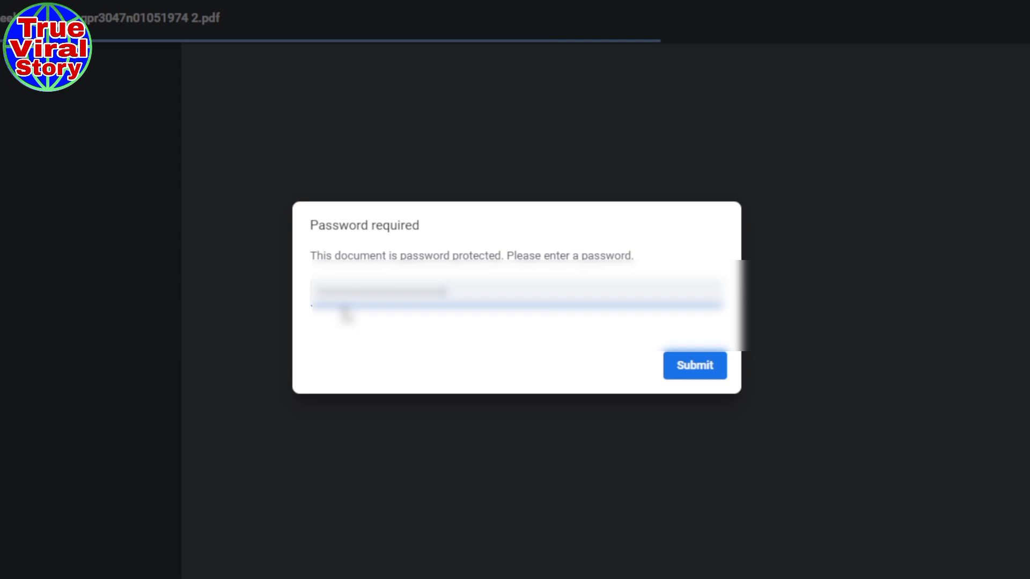
{"action": "left_click", "coordinate": [695, 365]}
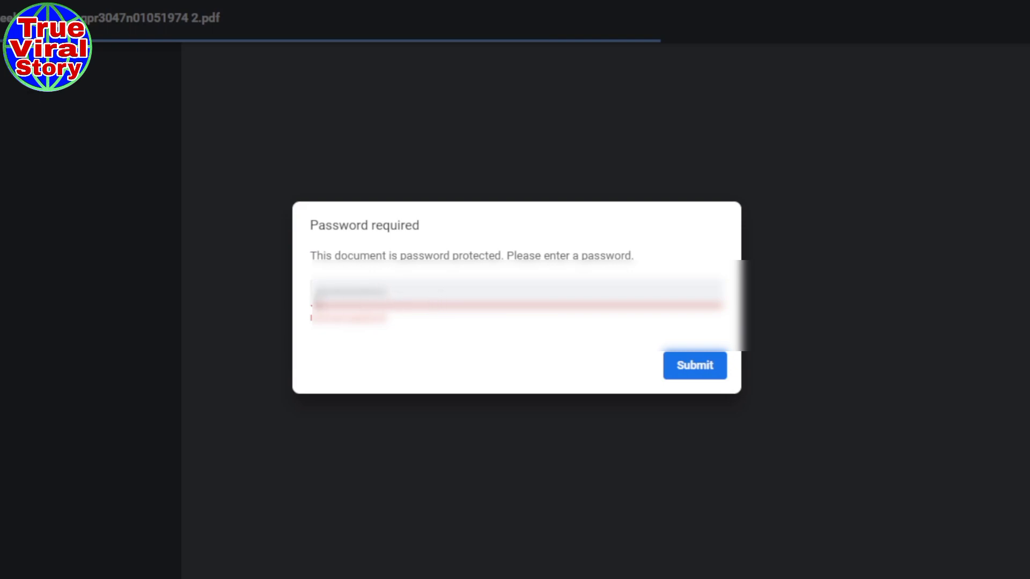
{"action": "left_click", "coordinate": [673, 370]}
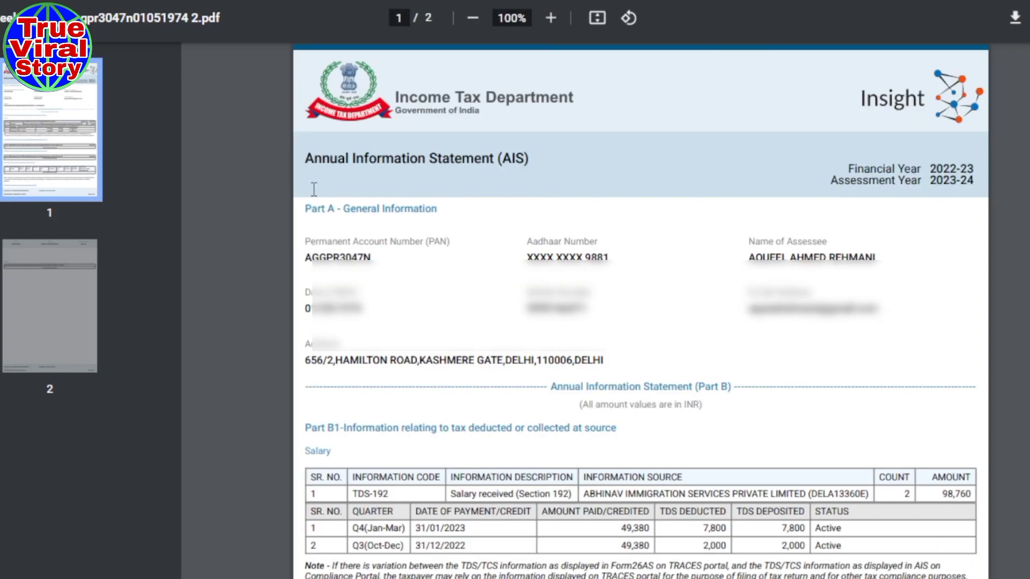
- Scroll through both AIS pages, reviewing the salary TDS entries of 7,800 and 2,000
{"action": "left_click_drag", "start_coordinate": [304, 157], "coordinate": [524, 151]}
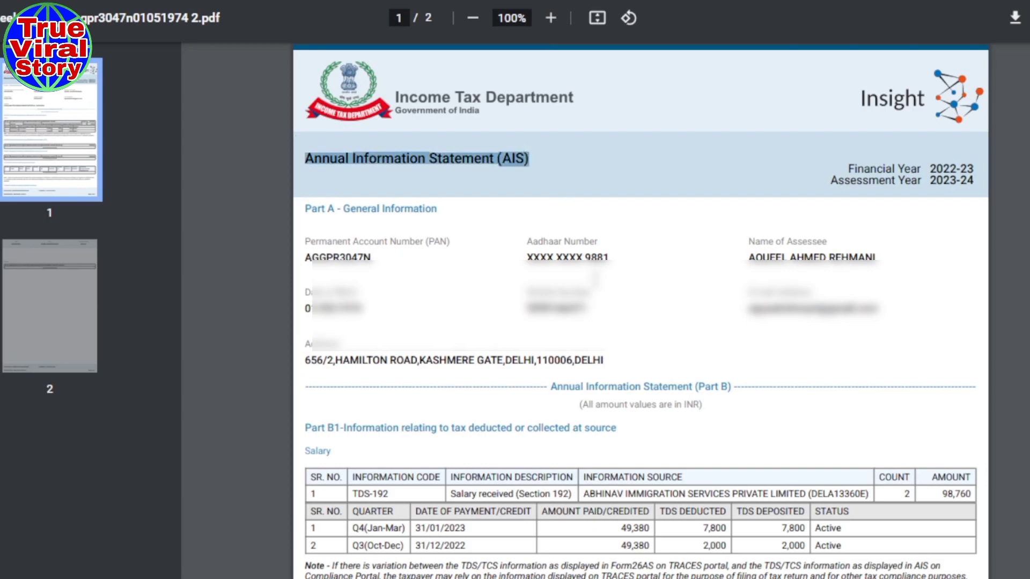
{"action": "scroll", "coordinate": [594, 277], "scroll_direction": "down", "scroll_amount": 3}
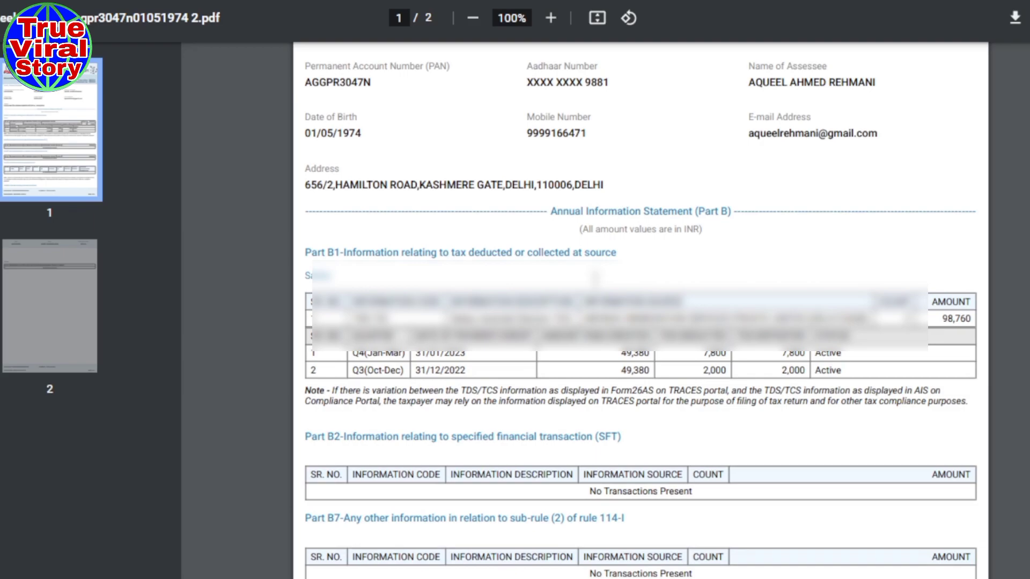
{"action": "scroll", "coordinate": [595, 277], "scroll_direction": "down", "scroll_amount": 8}
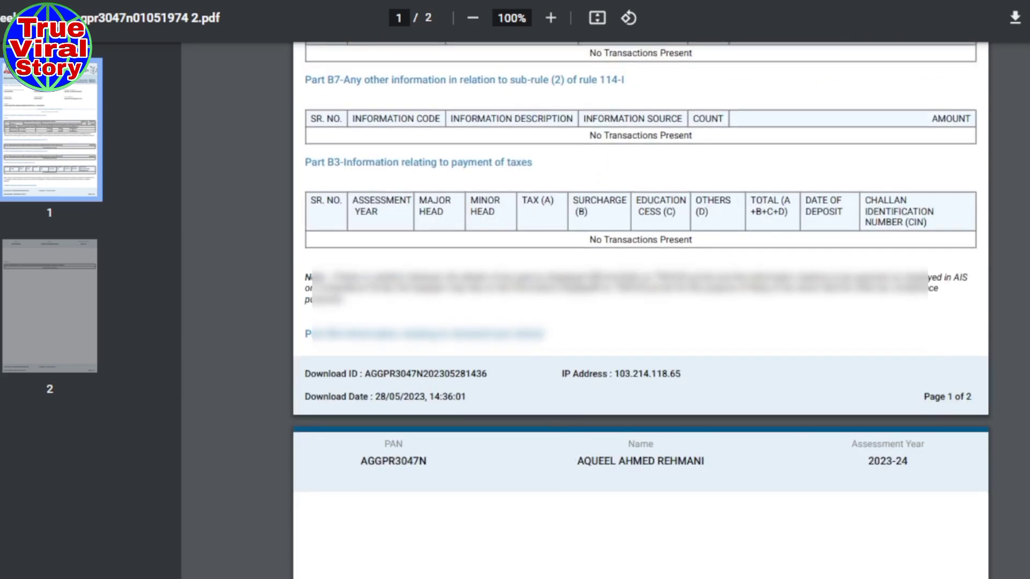
{"action": "scroll", "coordinate": [595, 279], "scroll_direction": "down", "scroll_amount": 9}
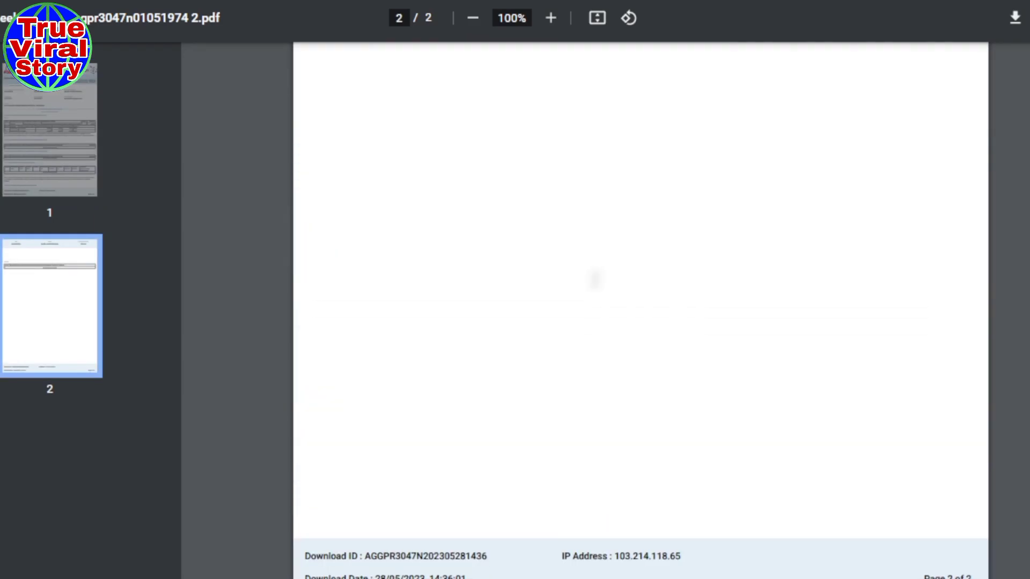
{"action": "scroll", "coordinate": [594, 278], "scroll_direction": "up", "scroll_amount": 9}
{"action": "scroll", "coordinate": [594, 279], "scroll_direction": "down", "scroll_amount": 9}
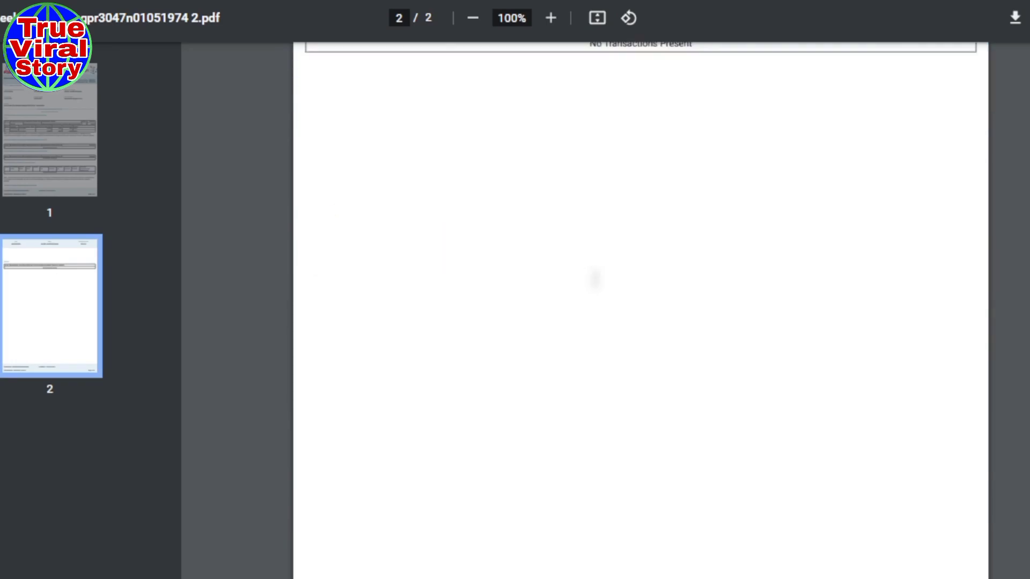
{"action": "scroll", "coordinate": [594, 279], "scroll_direction": "up", "scroll_amount": 20}
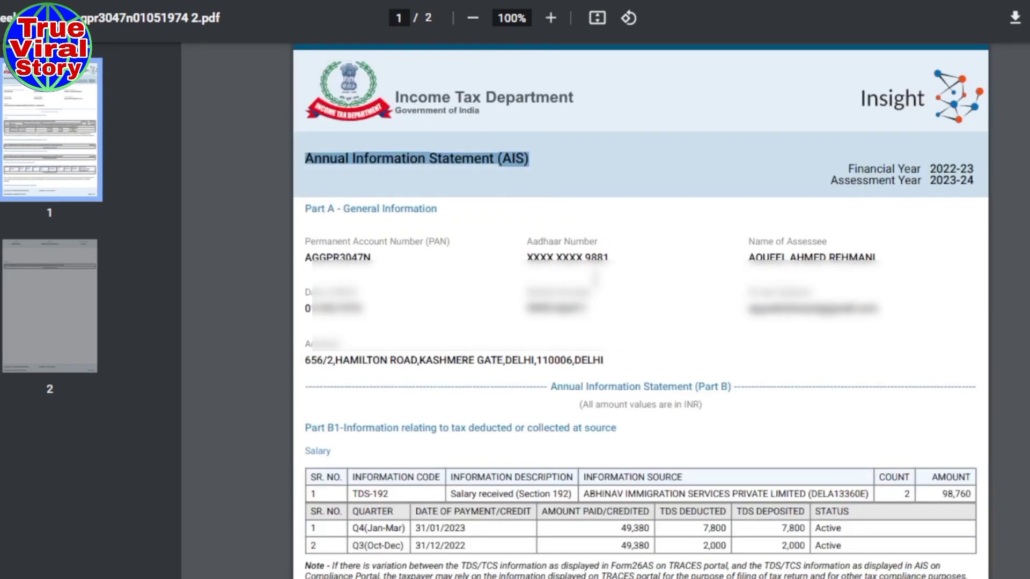
{"action": "scroll", "coordinate": [595, 279], "scroll_direction": "down", "scroll_amount": 4}
{"action": "scroll", "coordinate": [595, 279], "scroll_direction": "up", "scroll_amount": 4}
- Go back to the e-Filing dashboard and open File Income Tax Return under e-File
{"action": "left_click", "coordinate": [258, 1]}
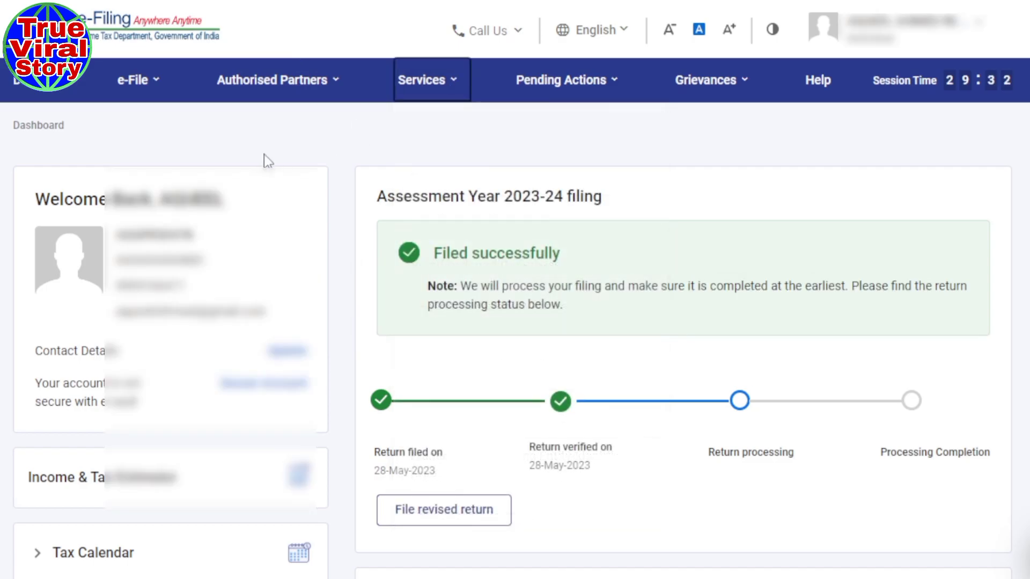
{"action": "mouse_move", "coordinate": [124, 84]}
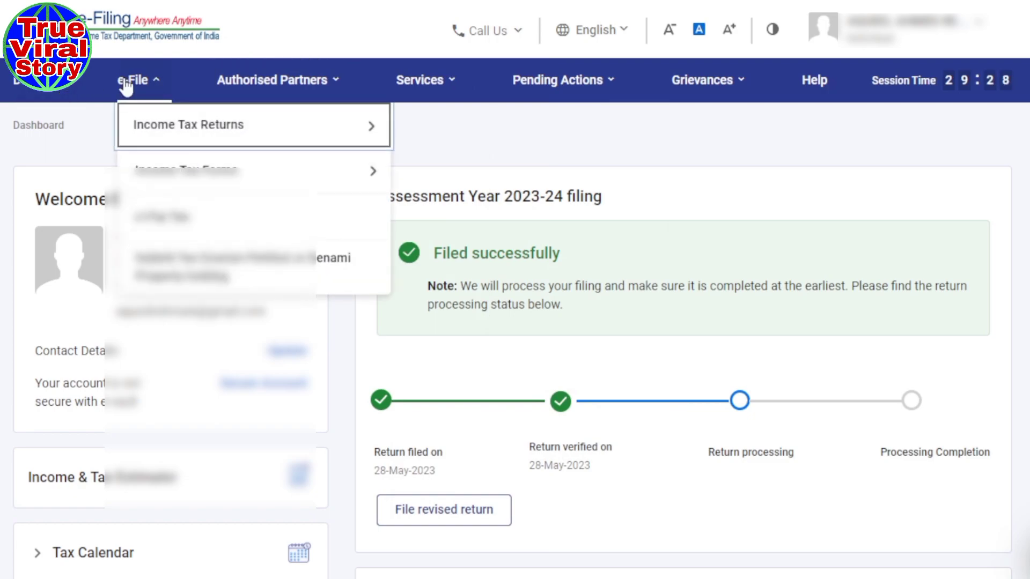
{"action": "mouse_move", "coordinate": [135, 138]}
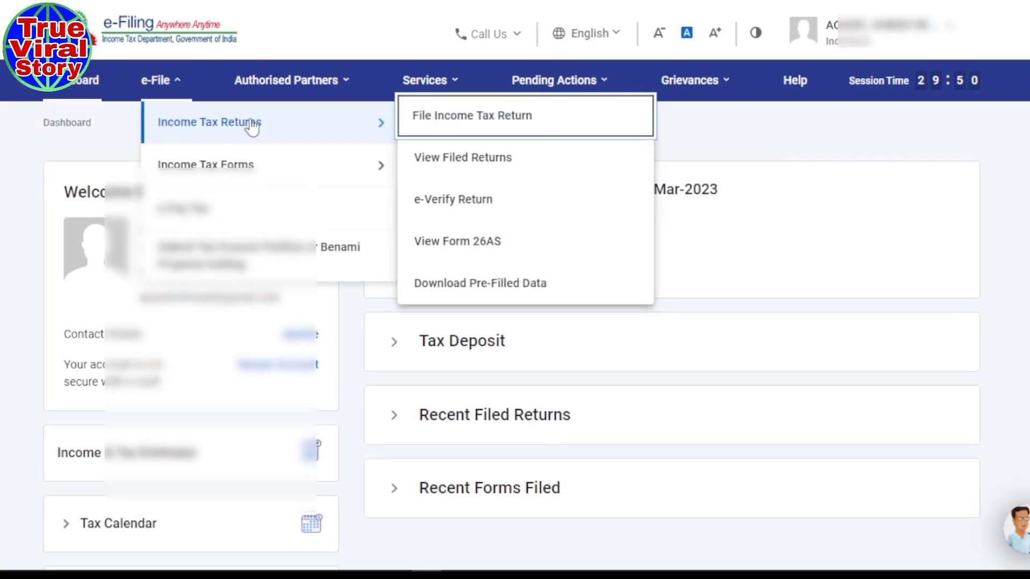
{"action": "left_click", "coordinate": [483, 119]}
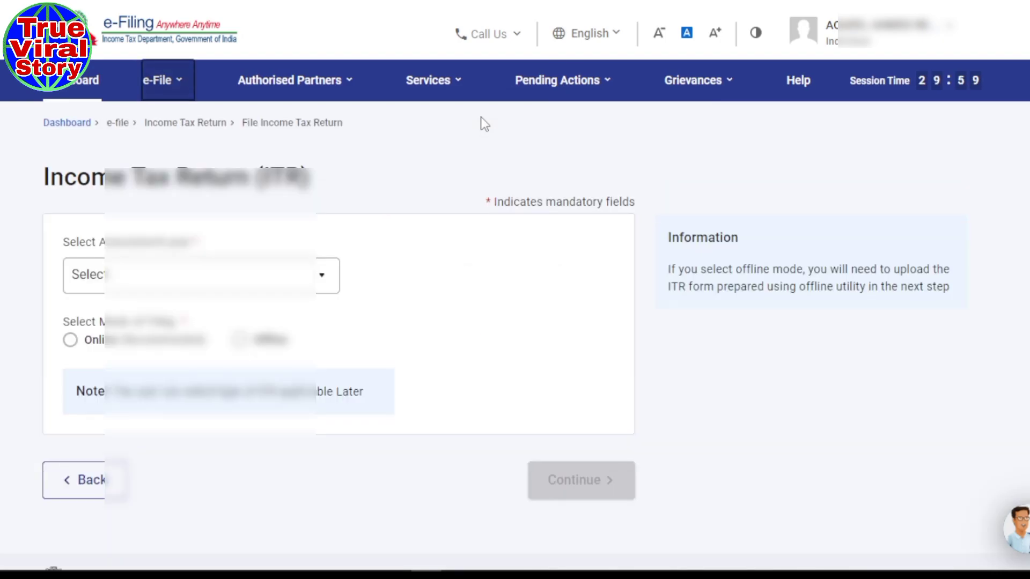
- Choose assessment year 2023-24 with Online filing mode and continue
{"action": "scroll", "coordinate": [480, 117], "scroll_direction": "down", "scroll_amount": 1}
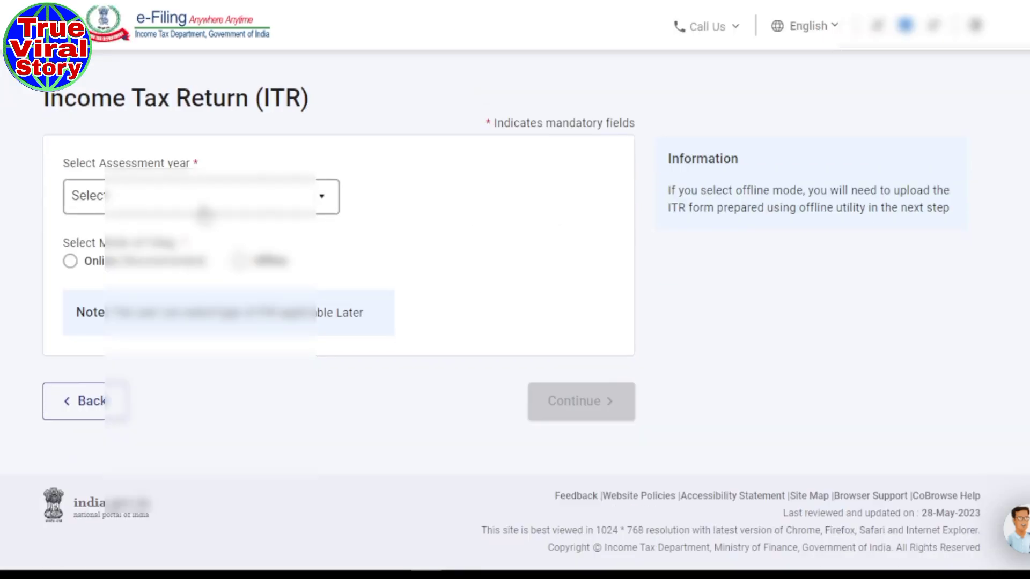
{"action": "left_click", "coordinate": [329, 203]}
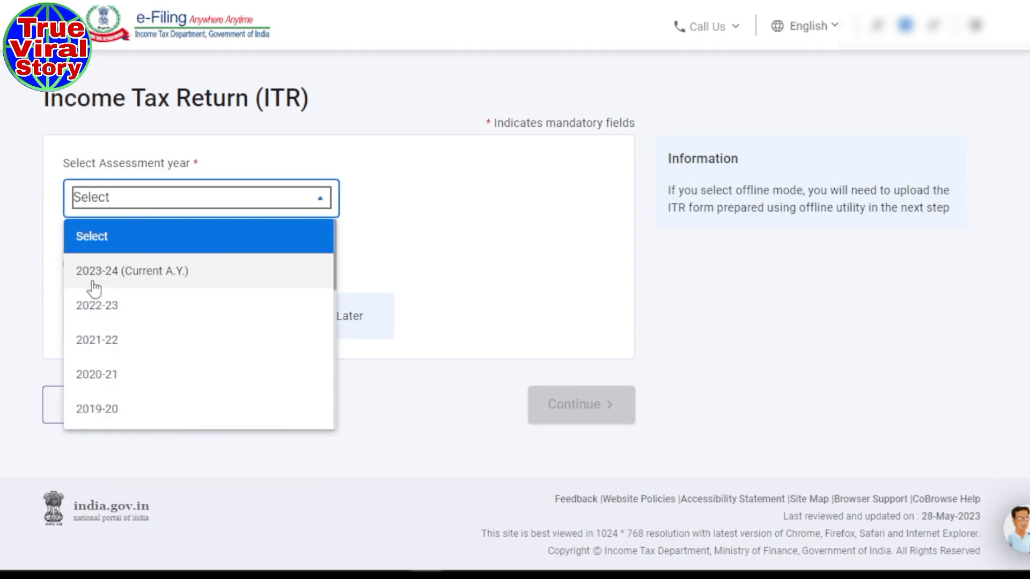
{"action": "left_click", "coordinate": [109, 272]}
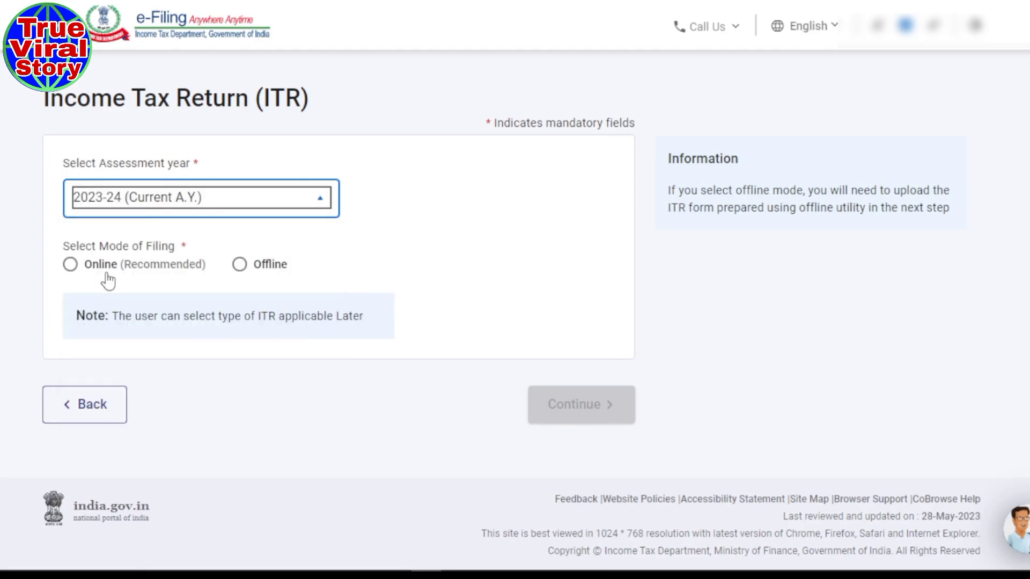
{"action": "scroll", "coordinate": [409, 267], "scroll_direction": "up", "scroll_amount": 2}
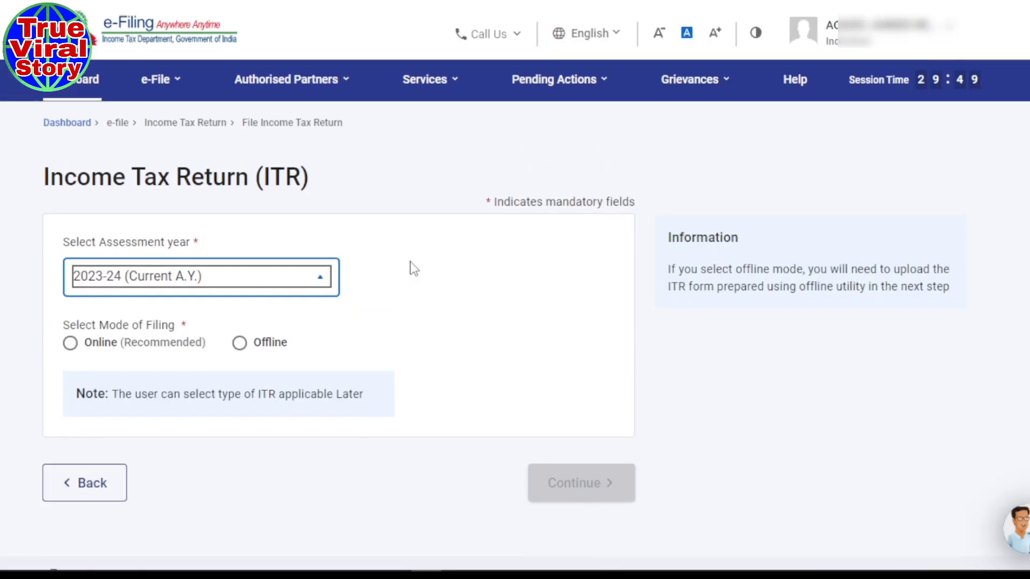
{"action": "scroll", "coordinate": [450, 300], "scroll_direction": "down", "scroll_amount": 2}
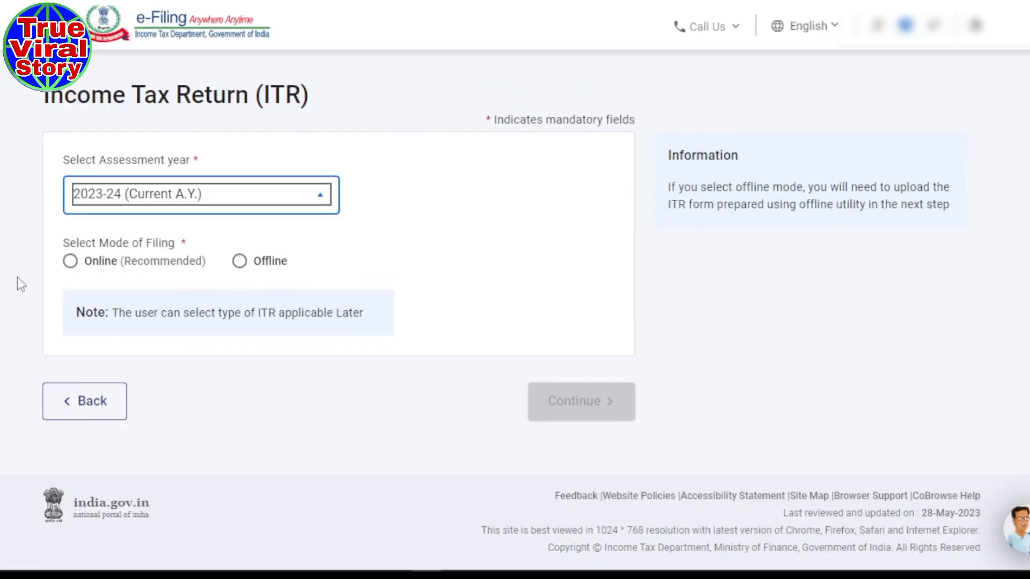
{"action": "left_click", "coordinate": [70, 262]}
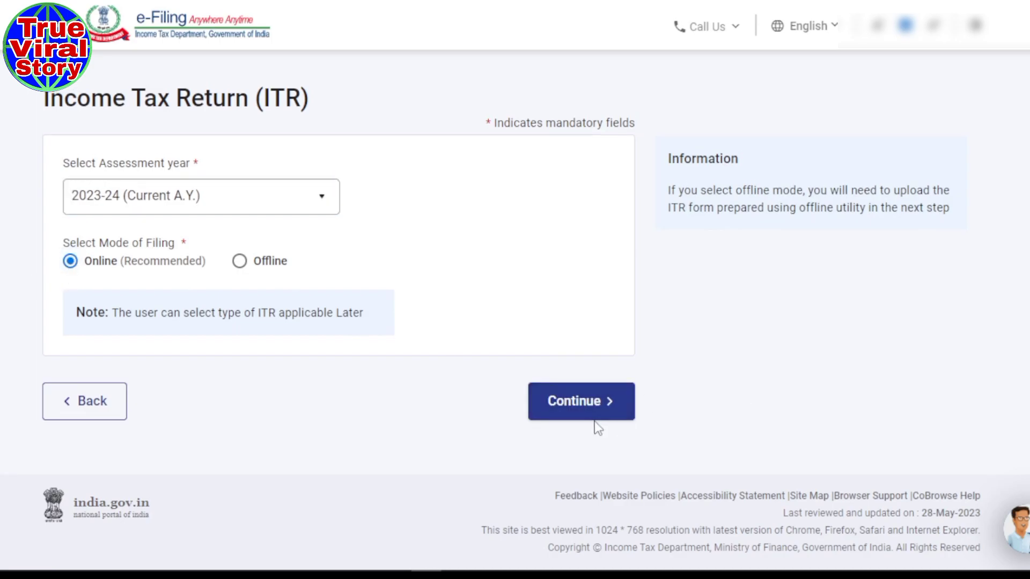
{"action": "left_click", "coordinate": [581, 412]}
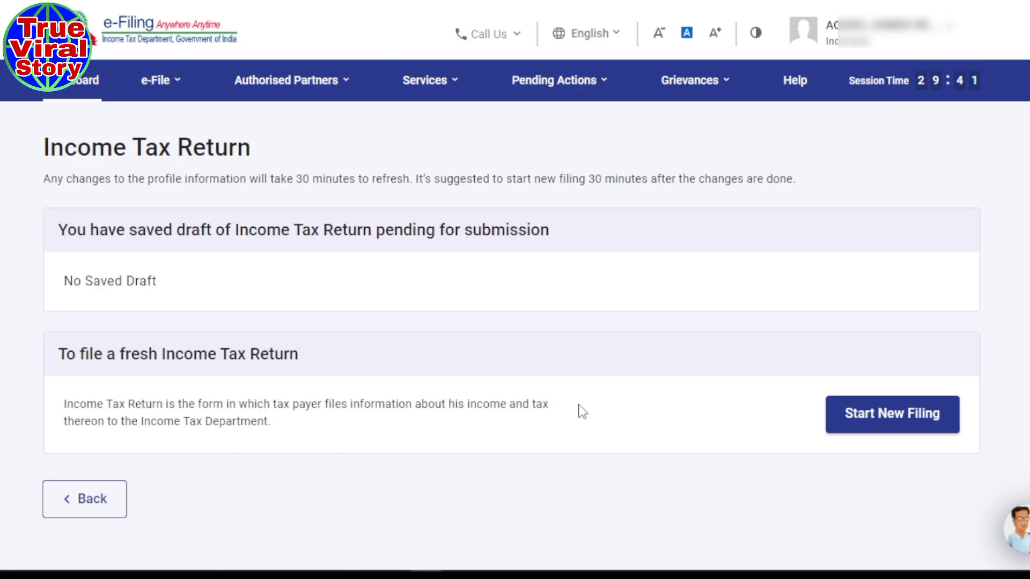
- Start a new filing with Individual as the filing status
{"action": "scroll", "coordinate": [581, 412], "scroll_direction": "down", "scroll_amount": 2}
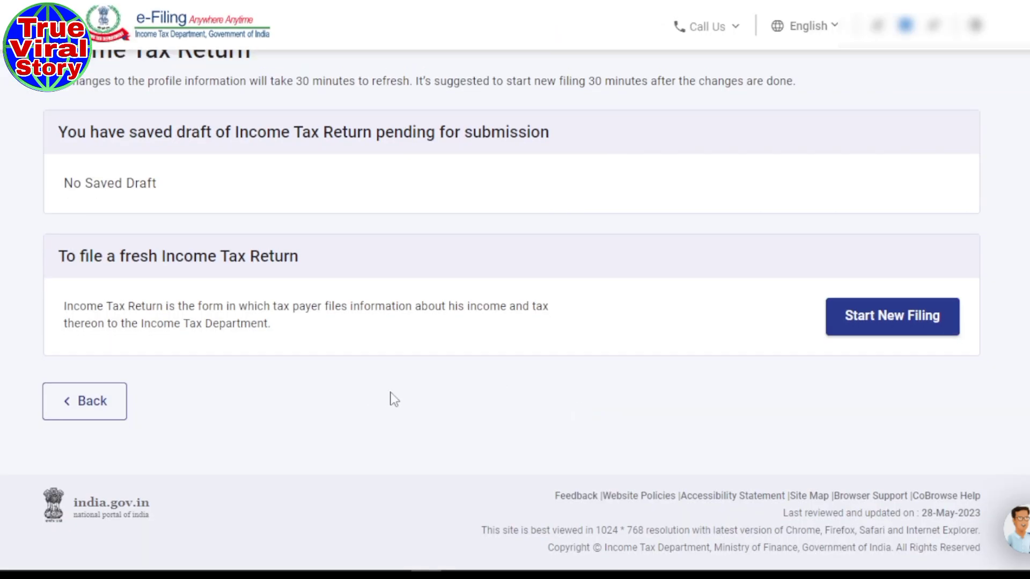
{"action": "scroll", "coordinate": [637, 412], "scroll_direction": "up", "scroll_amount": 3}
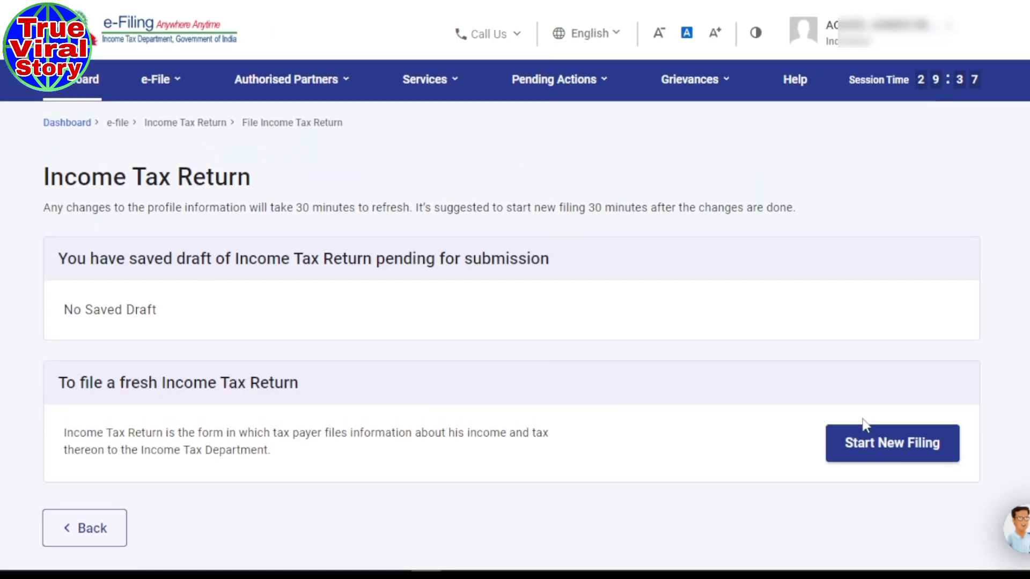
{"action": "left_click", "coordinate": [880, 460]}
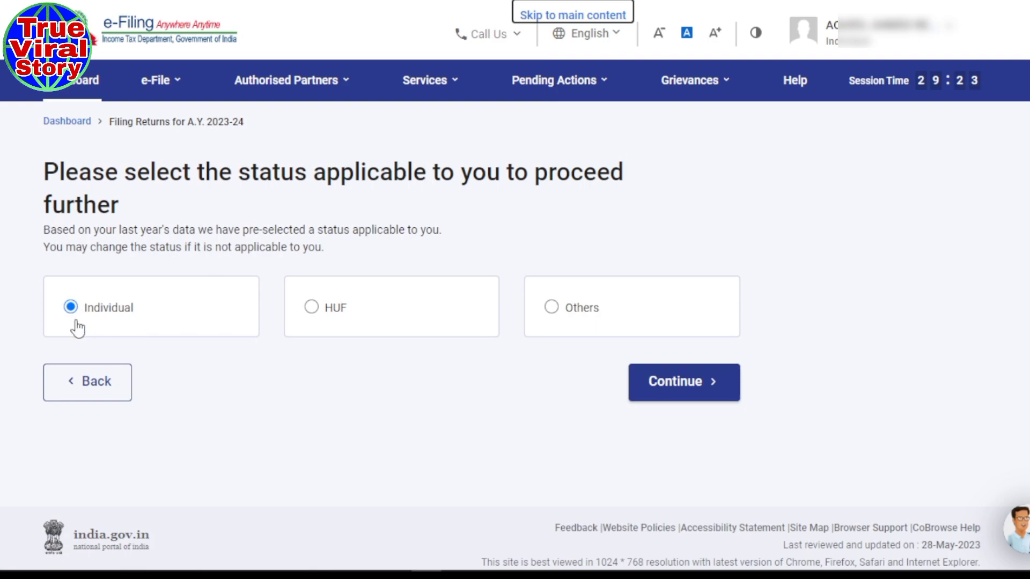
{"action": "left_click", "coordinate": [650, 397]}
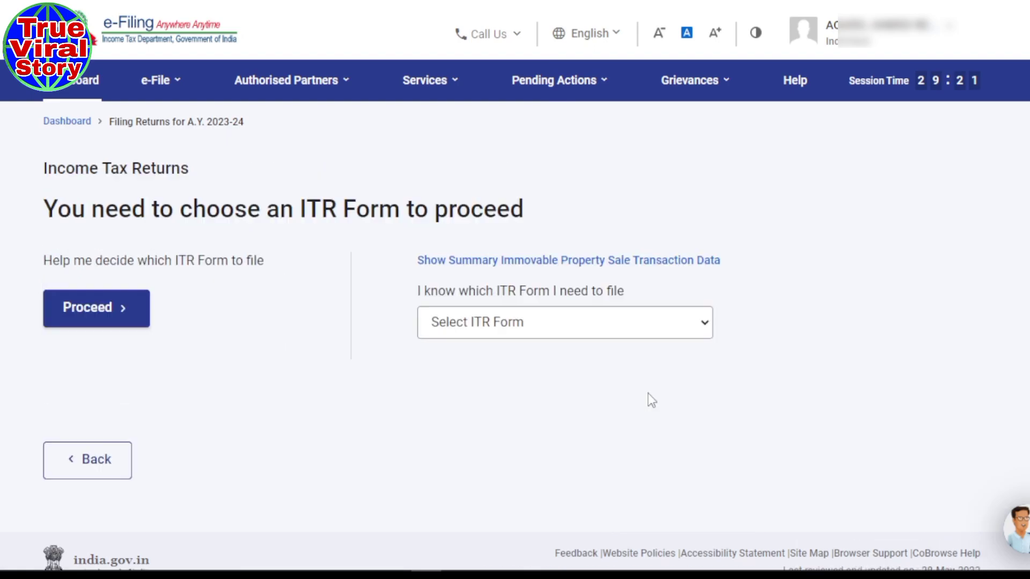
- Select ITR - 1 as the form and proceed with ITR 1
{"action": "scroll", "coordinate": [322, 406], "scroll_direction": "down", "scroll_amount": 1}
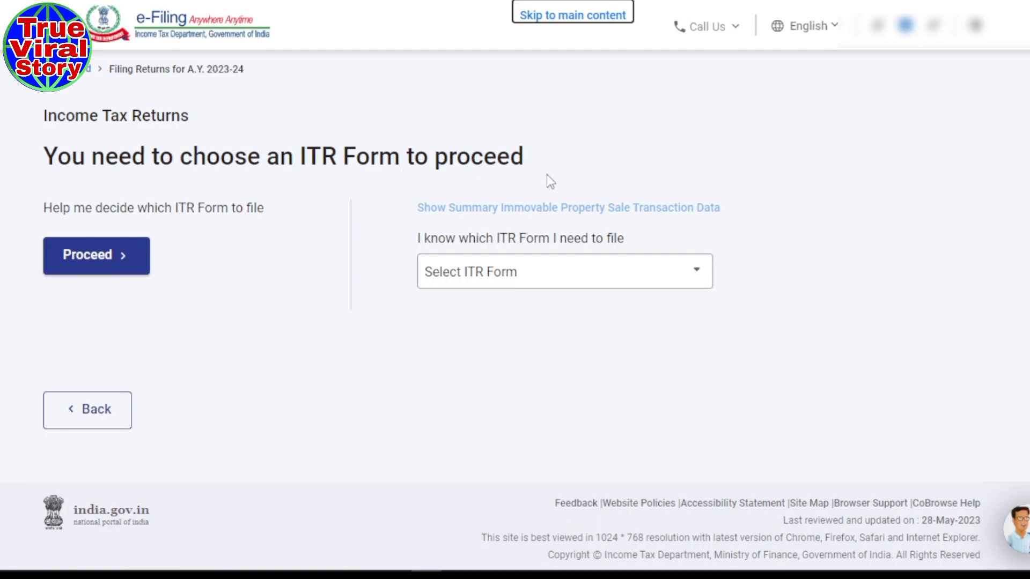
{"action": "left_click", "coordinate": [540, 284]}
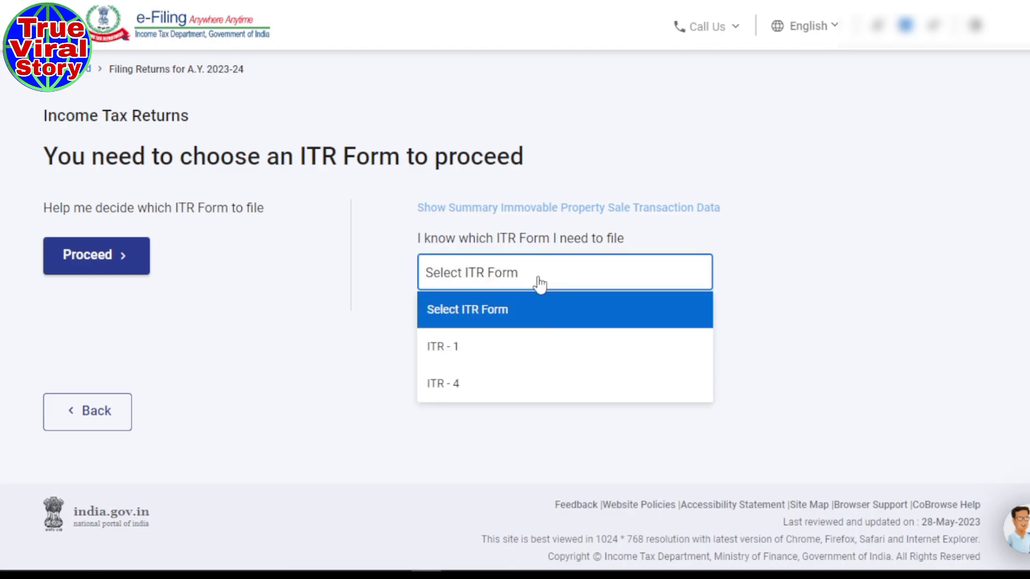
{"action": "left_click", "coordinate": [451, 365]}
{"action": "scroll", "coordinate": [225, 361], "scroll_direction": "down", "scroll_amount": 2}
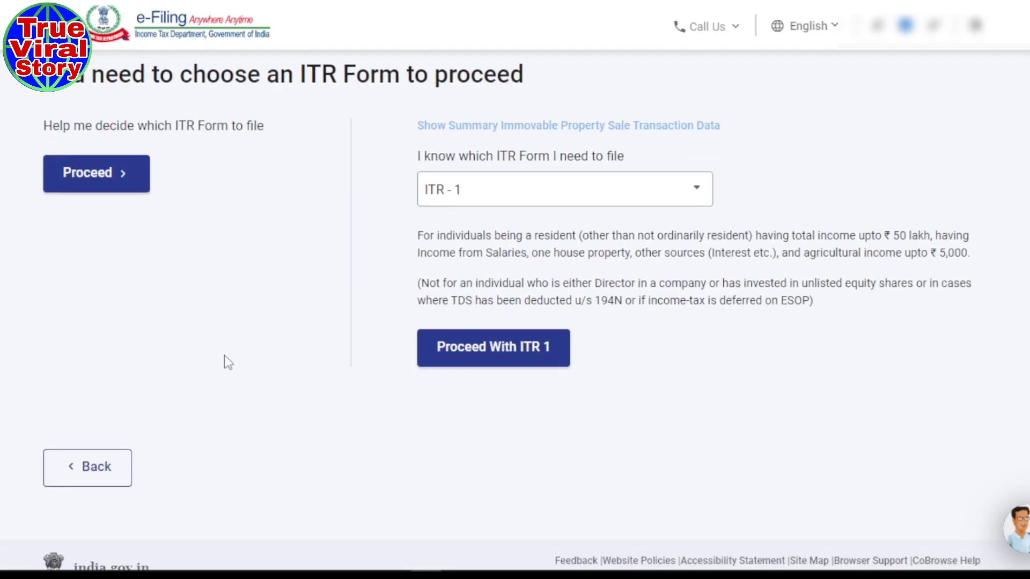
{"action": "left_click", "coordinate": [502, 349]}
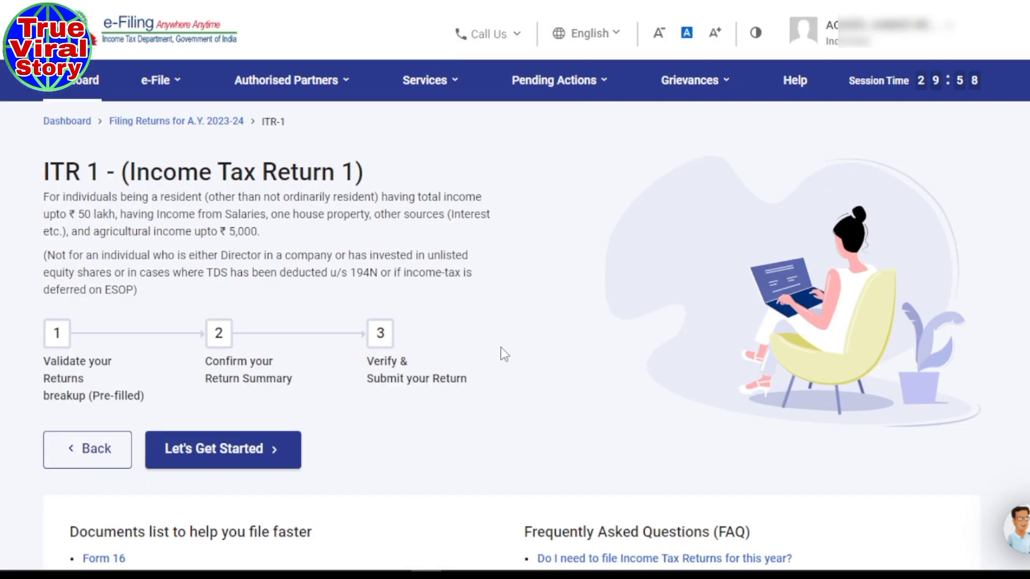
- Begin the ITR-1 filing steps and submit Others as the reason for filing
{"action": "scroll", "coordinate": [500, 346], "scroll_direction": "down", "scroll_amount": 3}
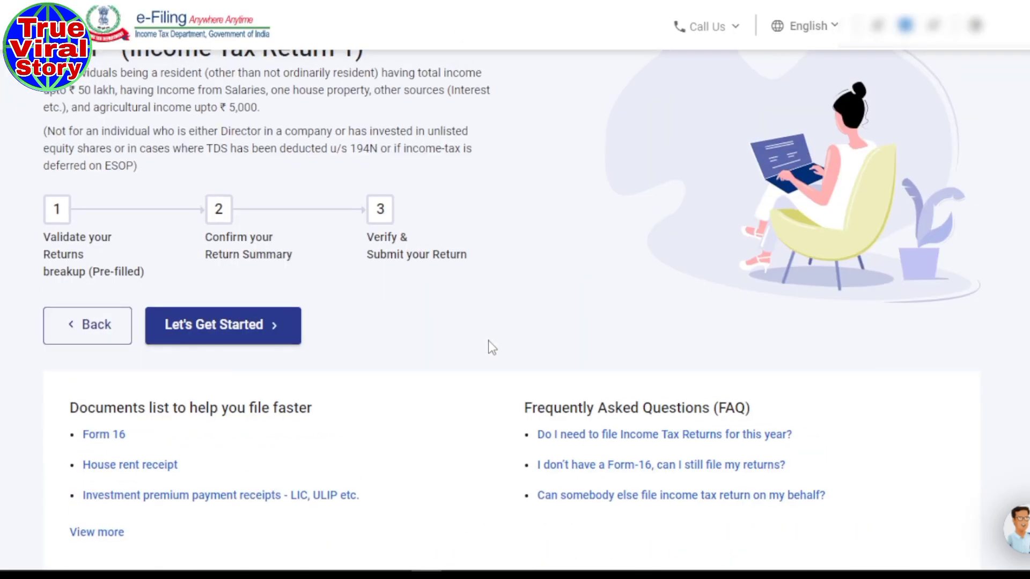
{"action": "scroll", "coordinate": [491, 348], "scroll_direction": "up", "scroll_amount": 3}
{"action": "scroll", "coordinate": [491, 348], "scroll_direction": "down", "scroll_amount": 5}
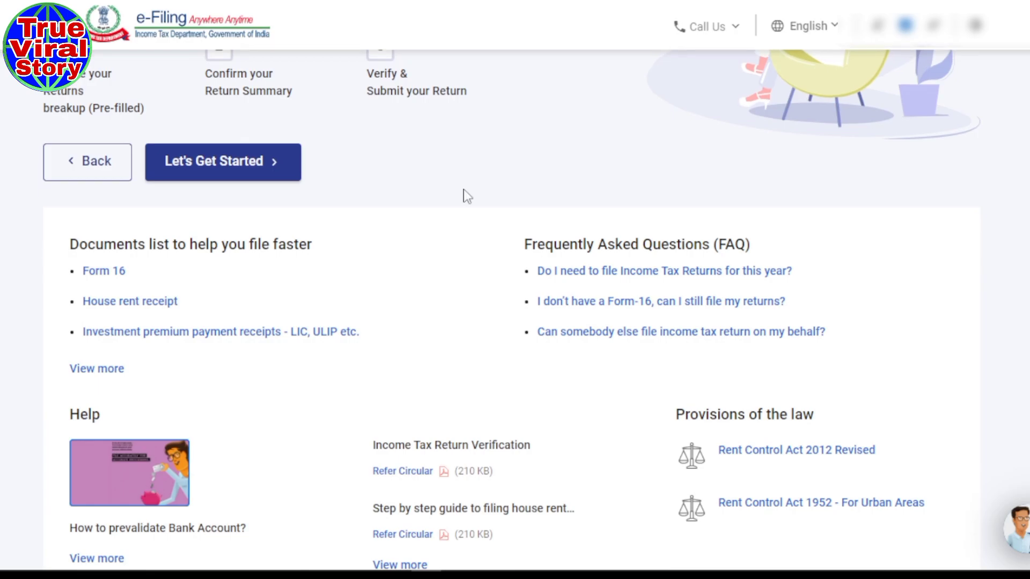
{"action": "scroll", "coordinate": [467, 196], "scroll_direction": "up", "scroll_amount": 2}
{"action": "left_click", "coordinate": [241, 245]}
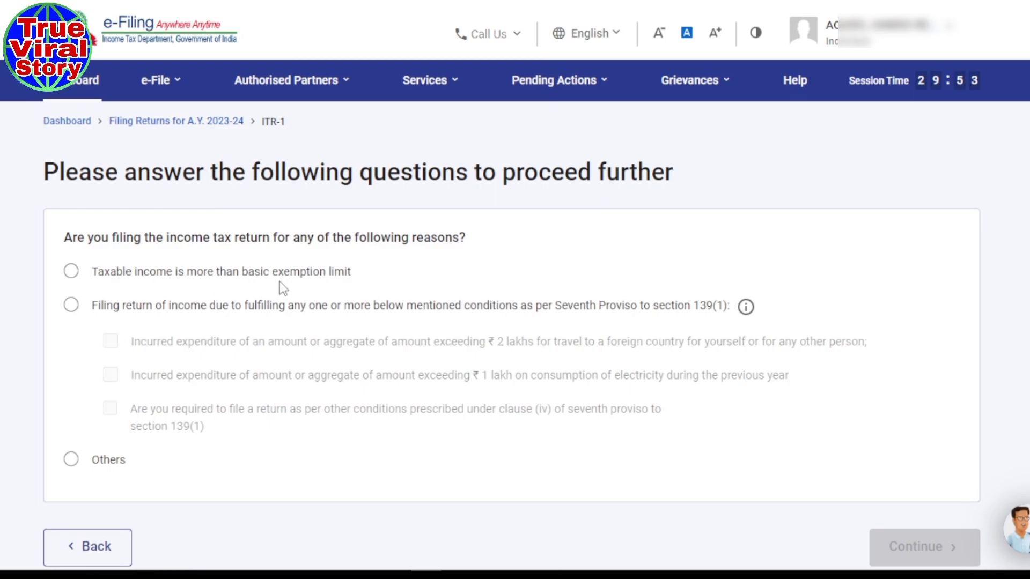
{"action": "scroll", "coordinate": [291, 281], "scroll_direction": "down", "scroll_amount": 3}
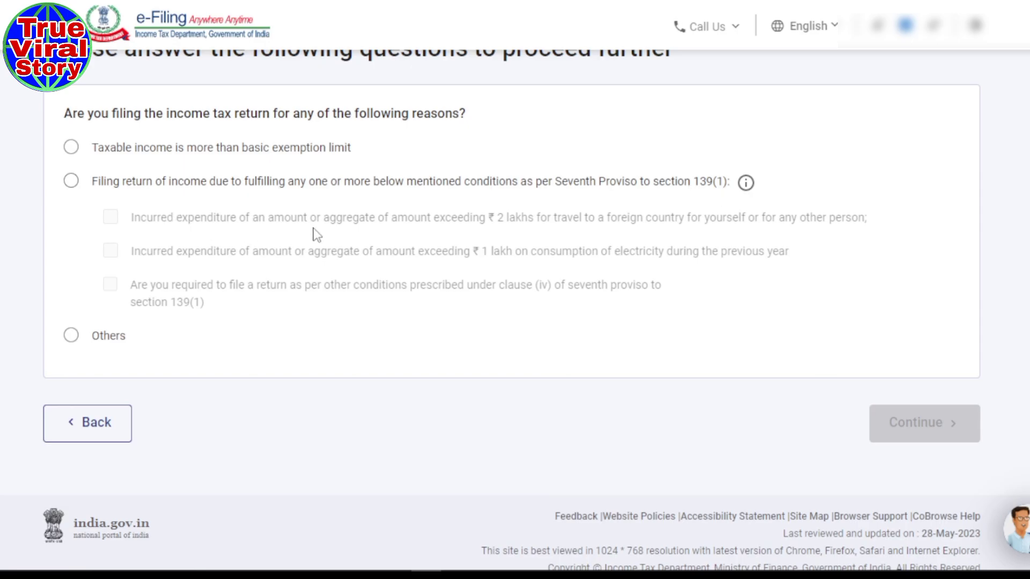
{"action": "left_click", "coordinate": [73, 338]}
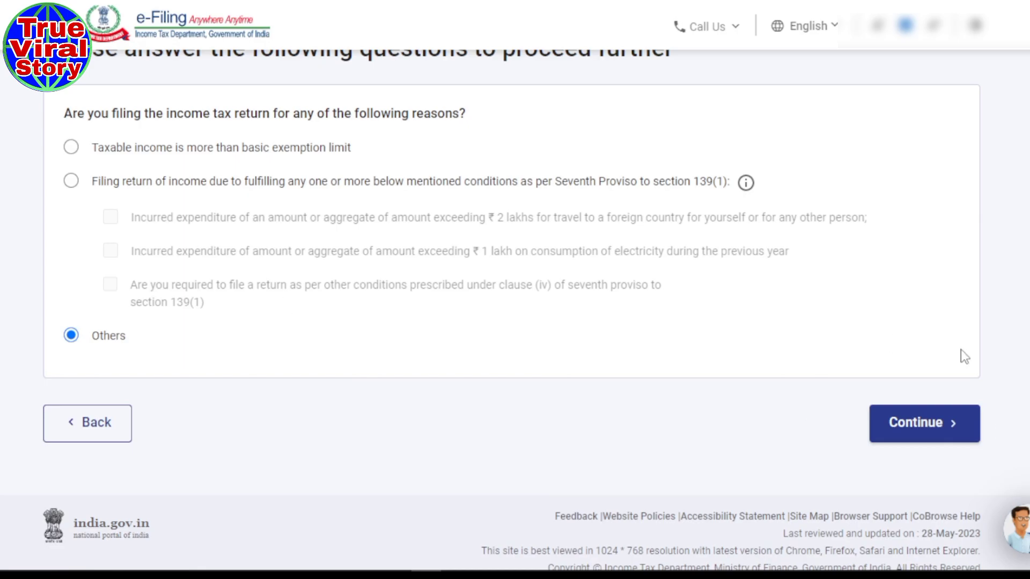
{"action": "left_click", "coordinate": [918, 429]}
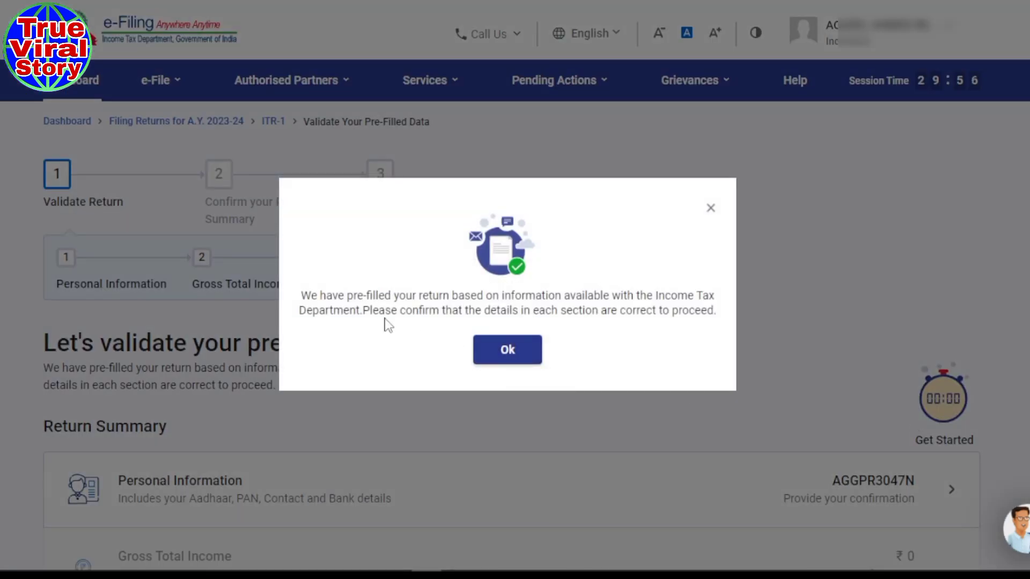
- Dismiss the pre-filled notice, review the Return Summary totals, and open Personal Information
{"action": "left_click", "coordinate": [533, 355]}
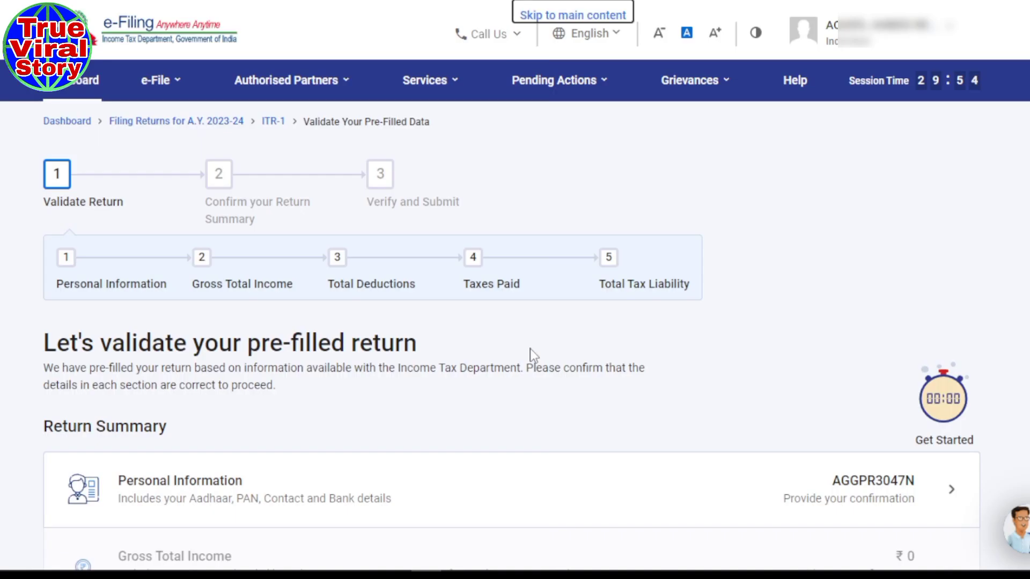
{"action": "scroll", "coordinate": [376, 354], "scroll_direction": "down", "scroll_amount": 3}
{"action": "scroll", "coordinate": [376, 354], "scroll_direction": "down", "scroll_amount": 2}
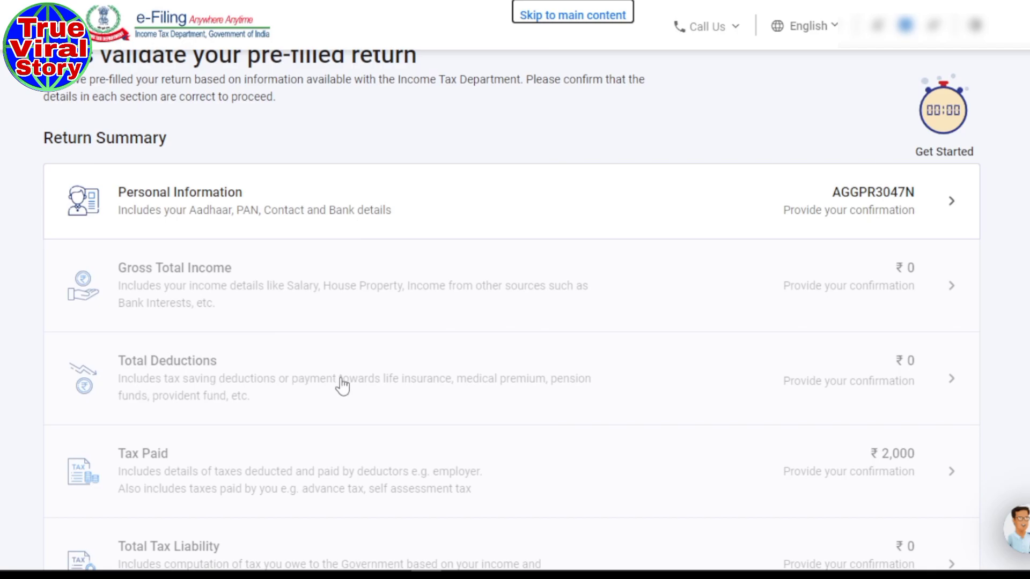
{"action": "scroll", "coordinate": [203, 406], "scroll_direction": "down", "scroll_amount": 2}
{"action": "scroll", "coordinate": [203, 406], "scroll_direction": "down", "scroll_amount": 2}
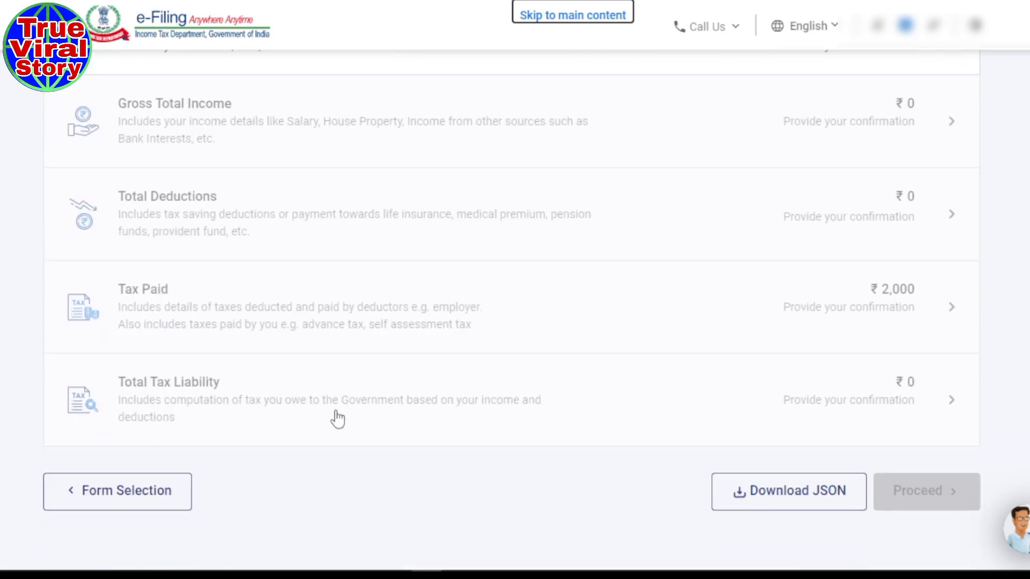
{"action": "scroll", "coordinate": [304, 438], "scroll_direction": "up", "scroll_amount": 2}
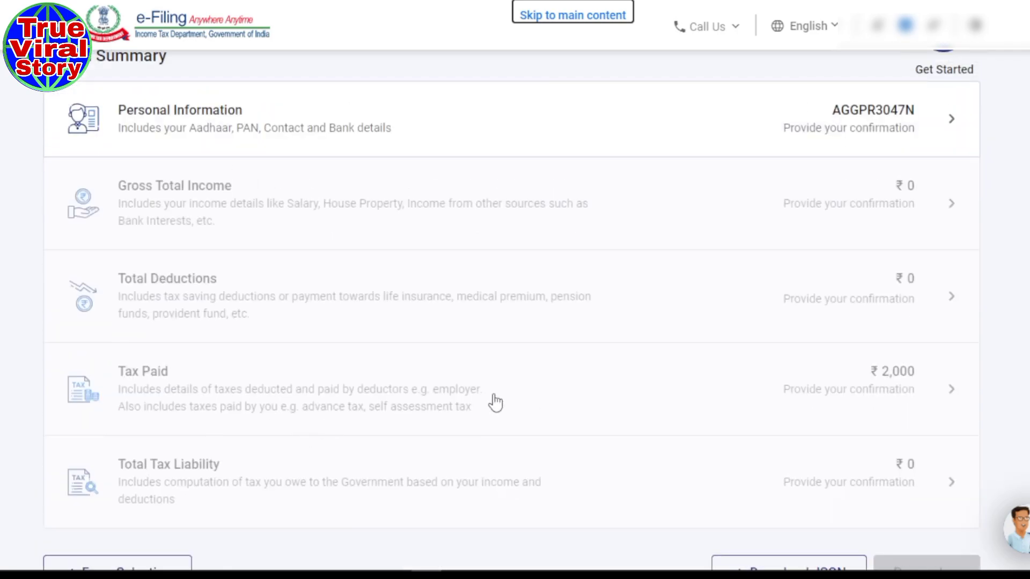
{"action": "scroll", "coordinate": [495, 402], "scroll_direction": "up", "scroll_amount": 2}
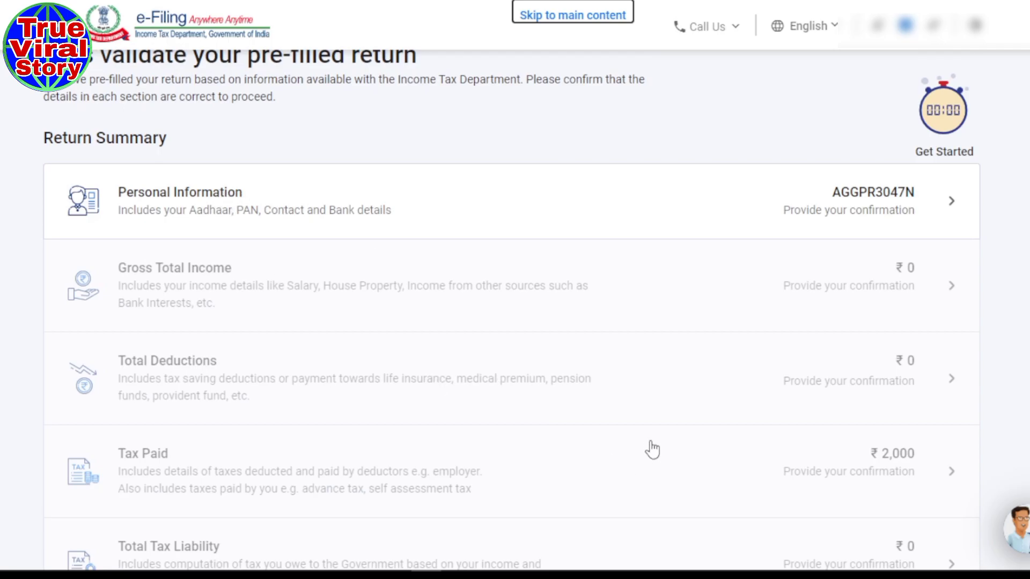
{"action": "left_click", "coordinate": [864, 202]}
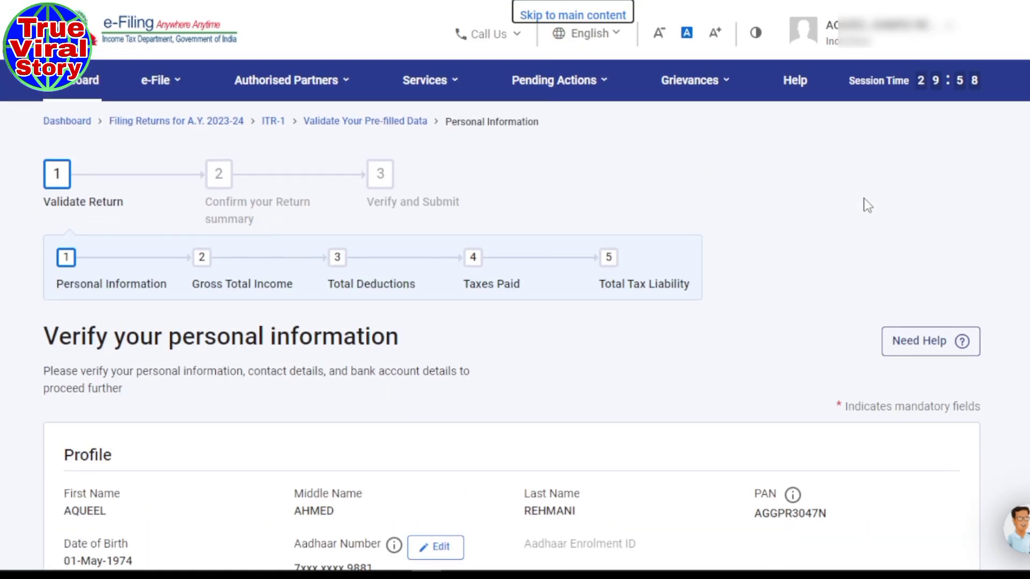
{"action": "scroll", "coordinate": [543, 302], "scroll_direction": "down", "scroll_amount": 4}
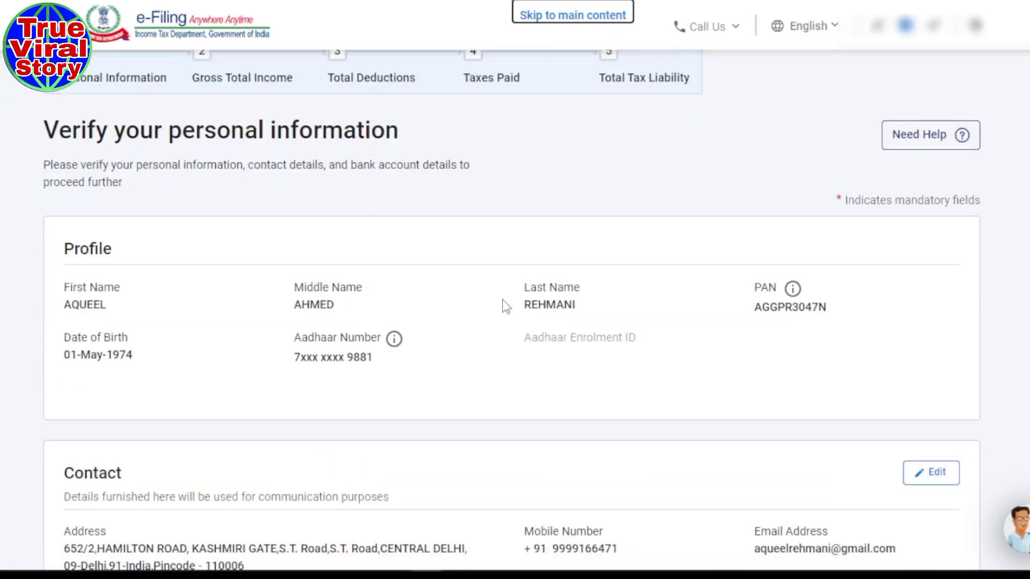
{"action": "scroll", "coordinate": [535, 254], "scroll_direction": "down", "scroll_amount": 2}
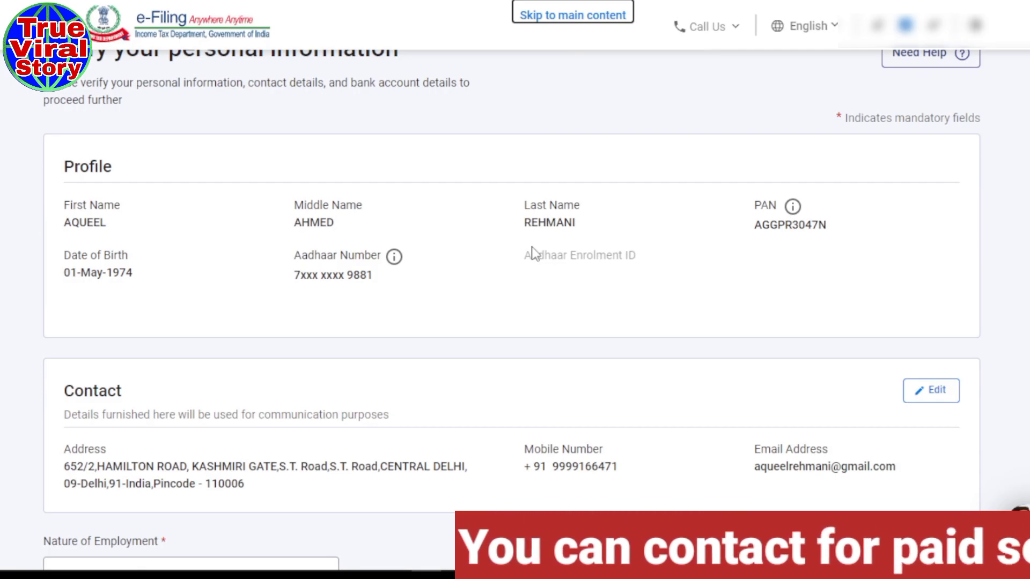
{"action": "scroll", "coordinate": [536, 254], "scroll_direction": "down", "scroll_amount": 2}
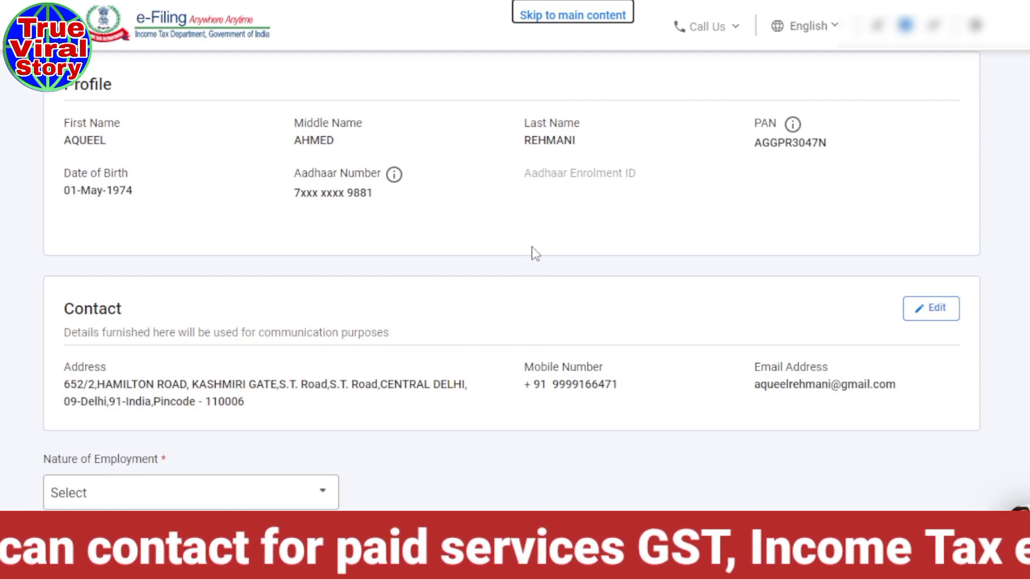
{"action": "scroll", "coordinate": [535, 254], "scroll_direction": "down", "scroll_amount": 2}
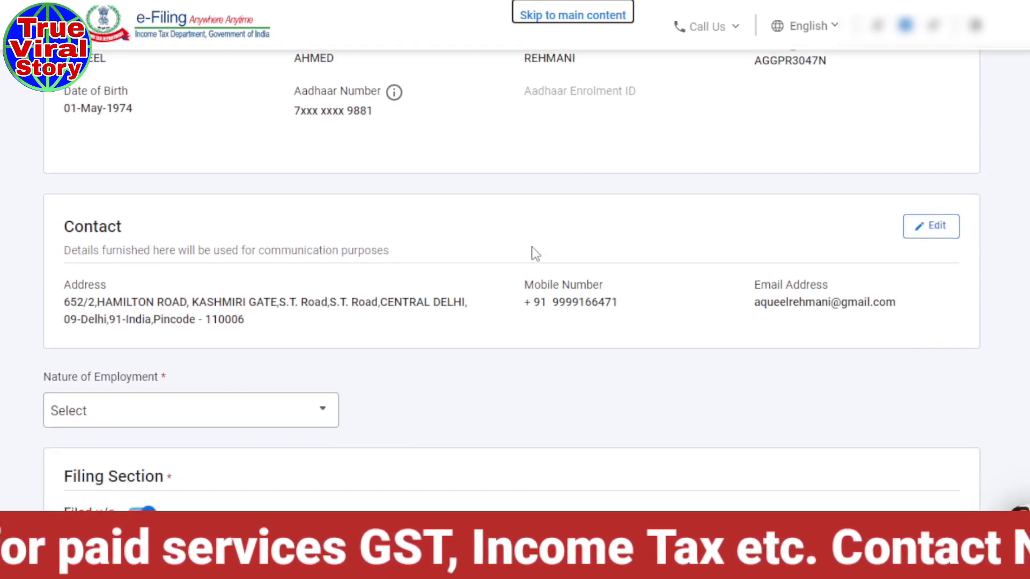
- Review the Contact card's address and email address fields and save them
{"action": "left_click", "coordinate": [938, 230]}
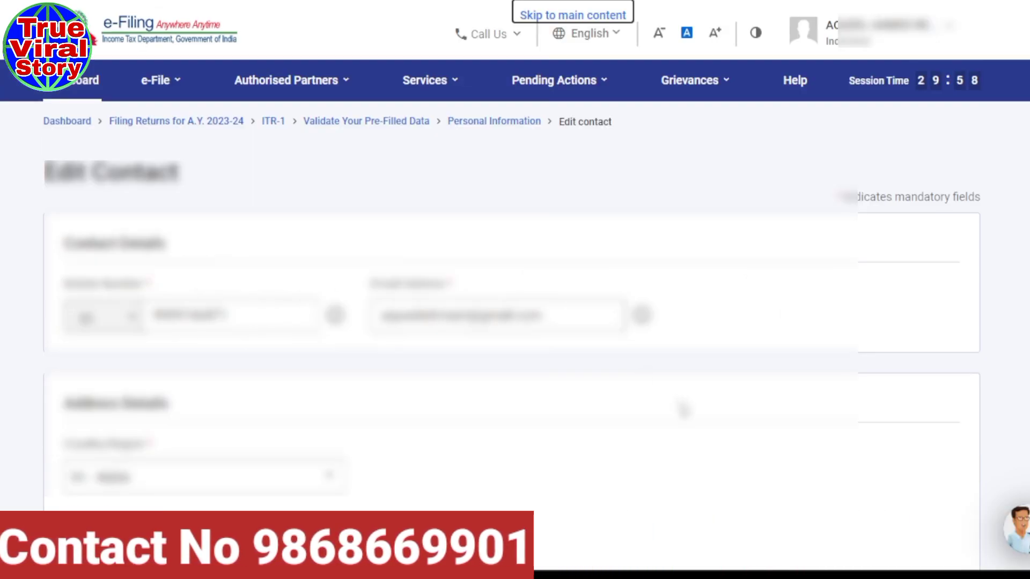
{"action": "scroll", "coordinate": [681, 408], "scroll_direction": "down", "scroll_amount": 5}
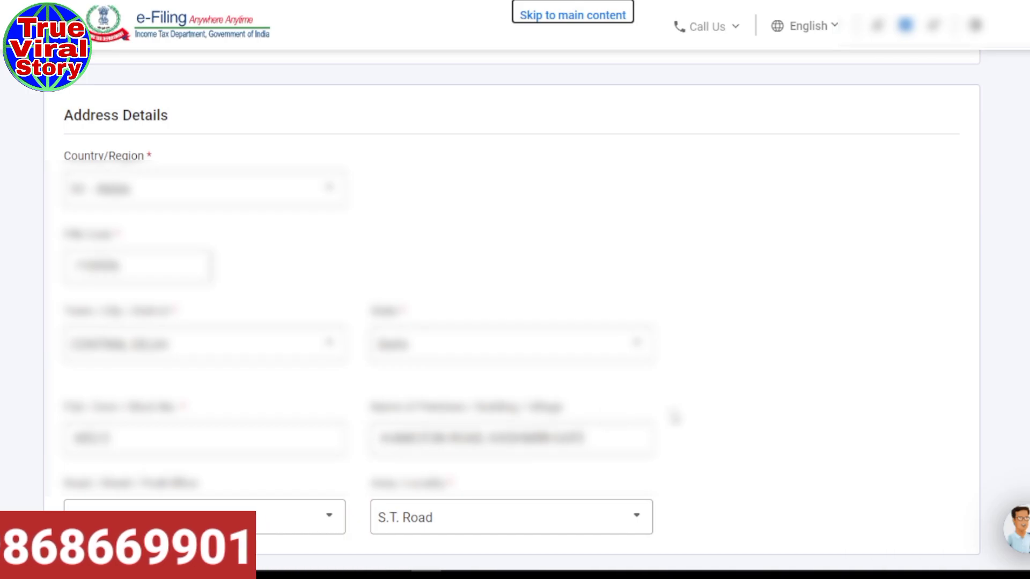
{"action": "scroll", "coordinate": [674, 417], "scroll_direction": "down", "scroll_amount": 3}
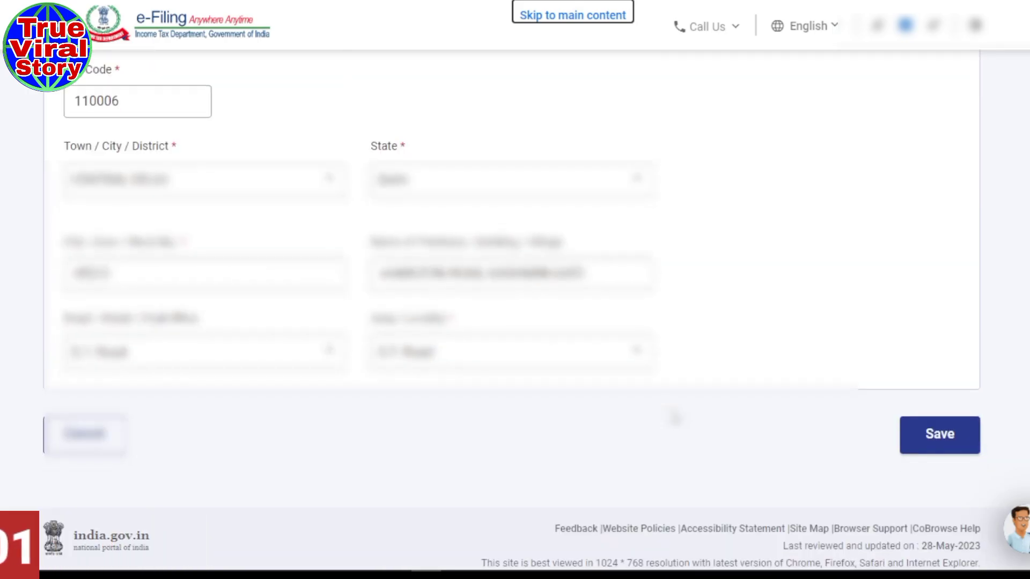
{"action": "scroll", "coordinate": [674, 416], "scroll_direction": "down", "scroll_amount": 1}
{"action": "scroll", "coordinate": [731, 375], "scroll_direction": "up", "scroll_amount": 8}
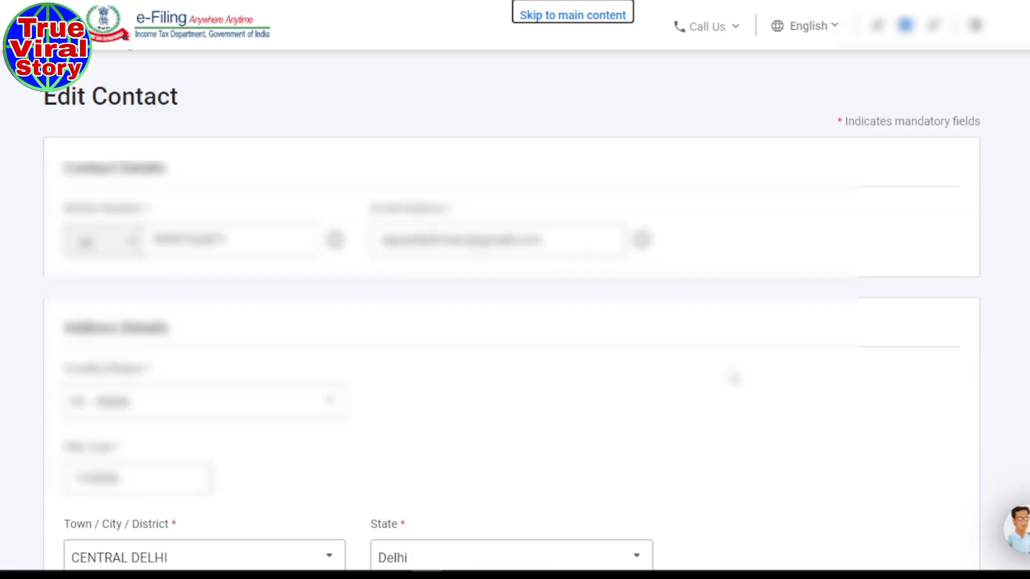
{"action": "scroll", "coordinate": [734, 377], "scroll_direction": "up", "scroll_amount": 2}
{"action": "left_click", "coordinate": [557, 316]}
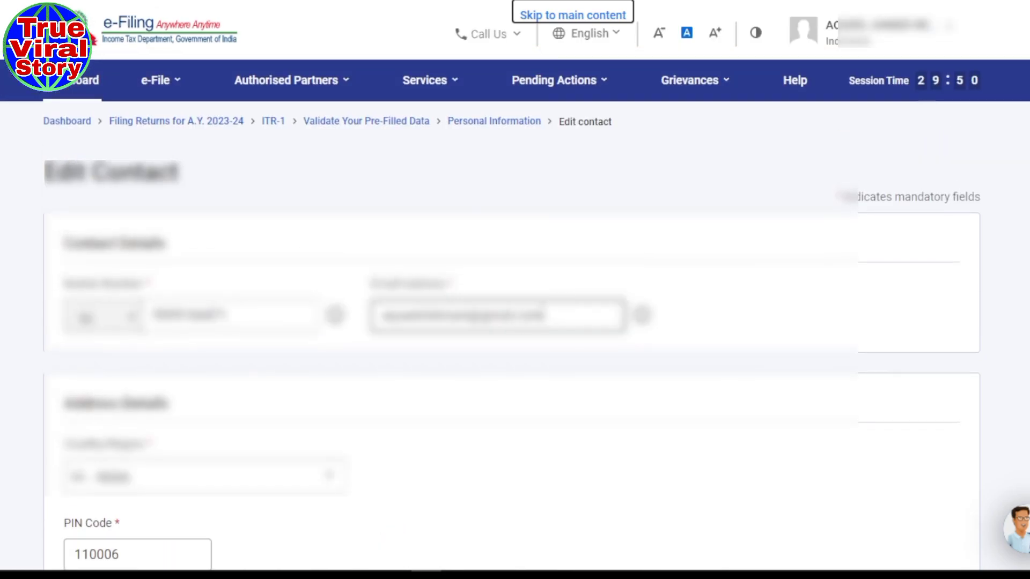
{"action": "left_click", "coordinate": [557, 315]}
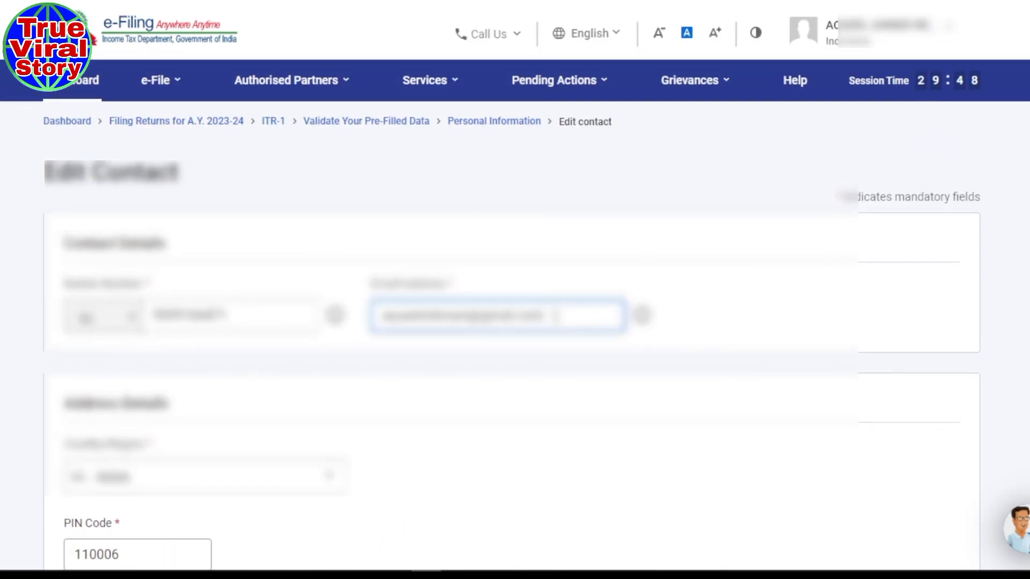
{"action": "scroll", "coordinate": [941, 413], "scroll_direction": "down", "scroll_amount": 9}
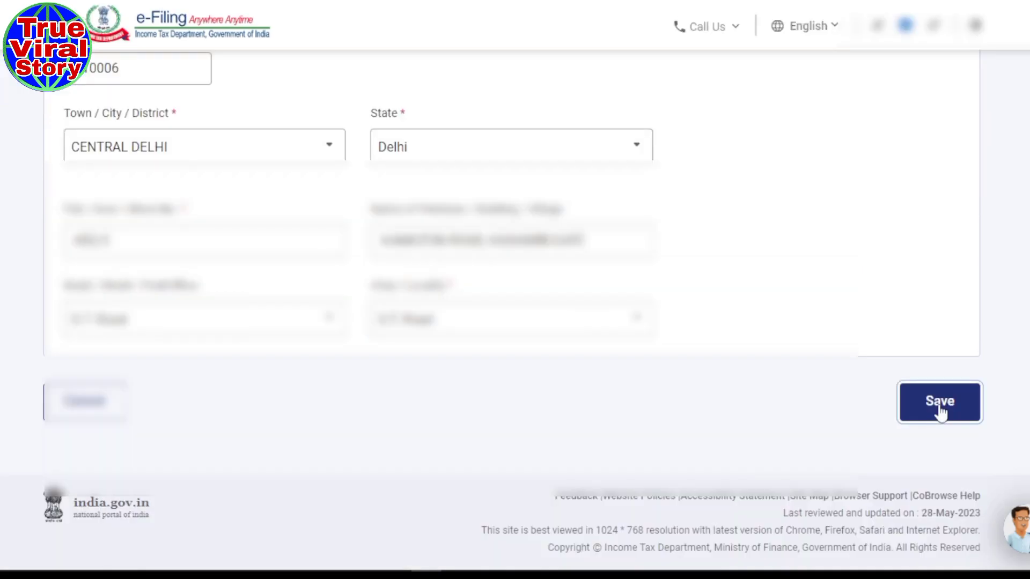
{"action": "left_click", "coordinate": [940, 412]}
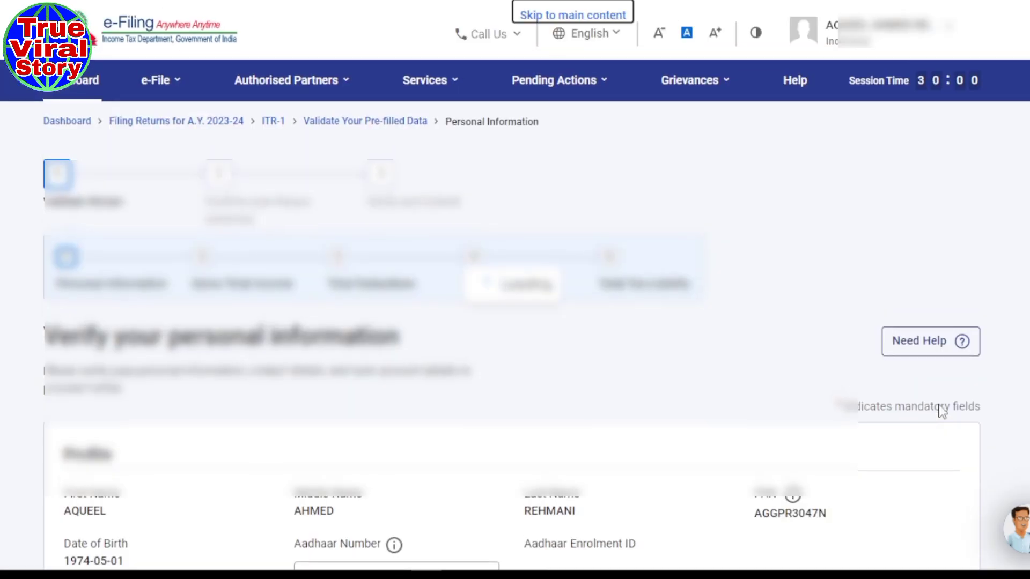
- Choose Others from the Nature of Employment list
{"action": "scroll", "coordinate": [851, 373], "scroll_direction": "down", "scroll_amount": 3}
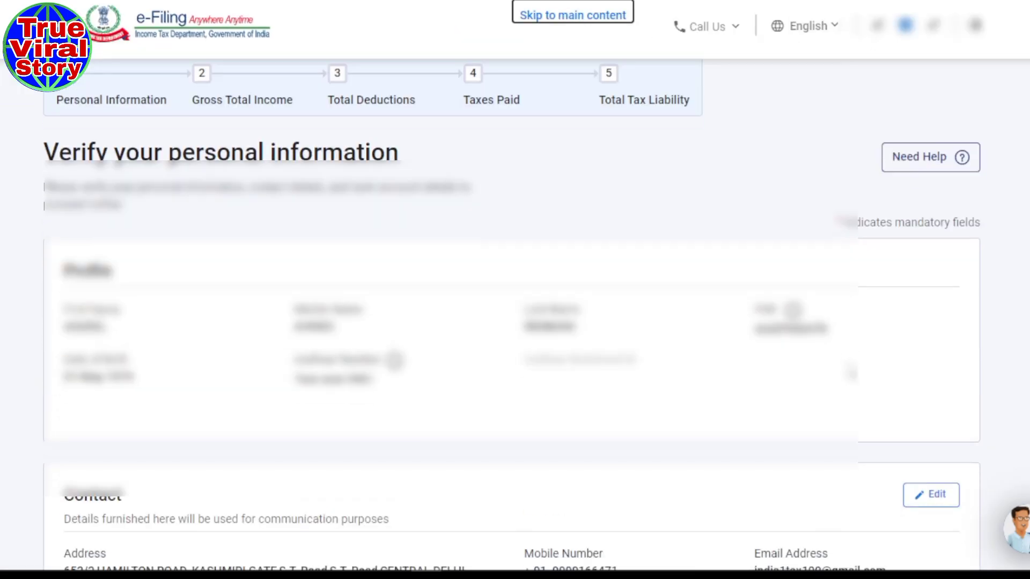
{"action": "scroll", "coordinate": [852, 374], "scroll_direction": "down", "scroll_amount": 8}
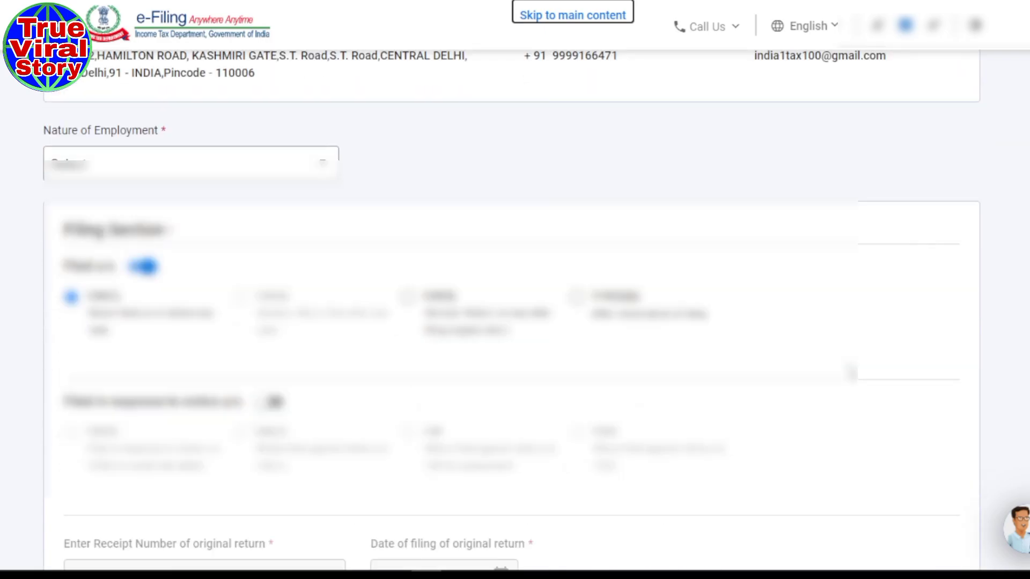
{"action": "scroll", "coordinate": [330, 354], "scroll_direction": "up", "scroll_amount": 3}
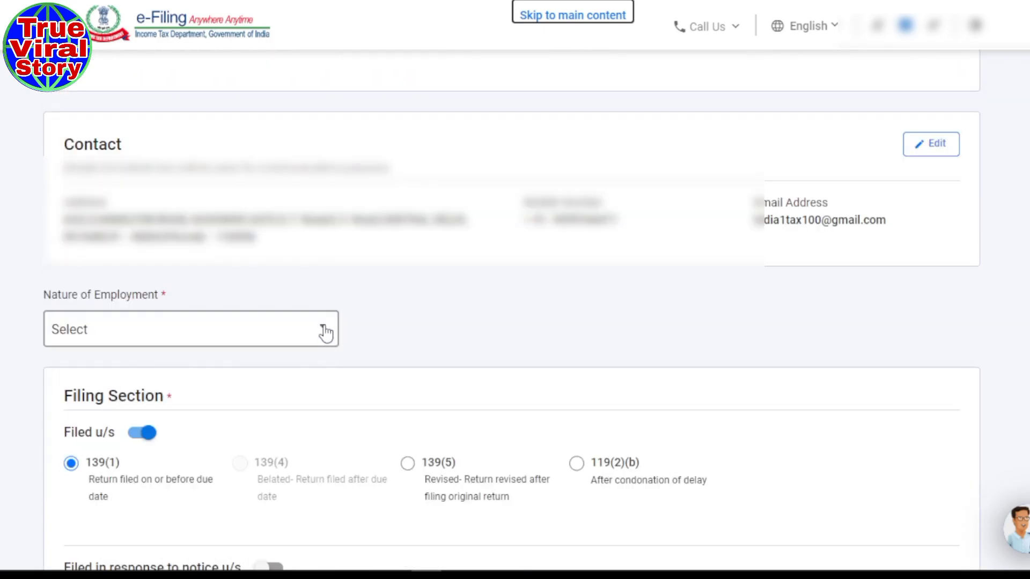
{"action": "left_click", "coordinate": [326, 334]}
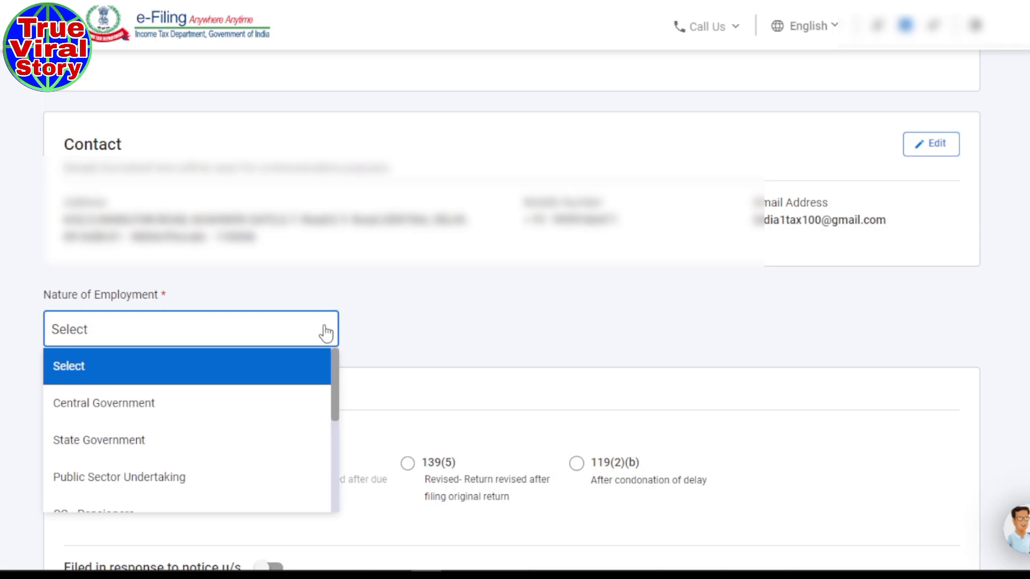
{"action": "scroll", "coordinate": [281, 402], "scroll_direction": "down", "scroll_amount": 2}
{"action": "left_click", "coordinate": [282, 401]}
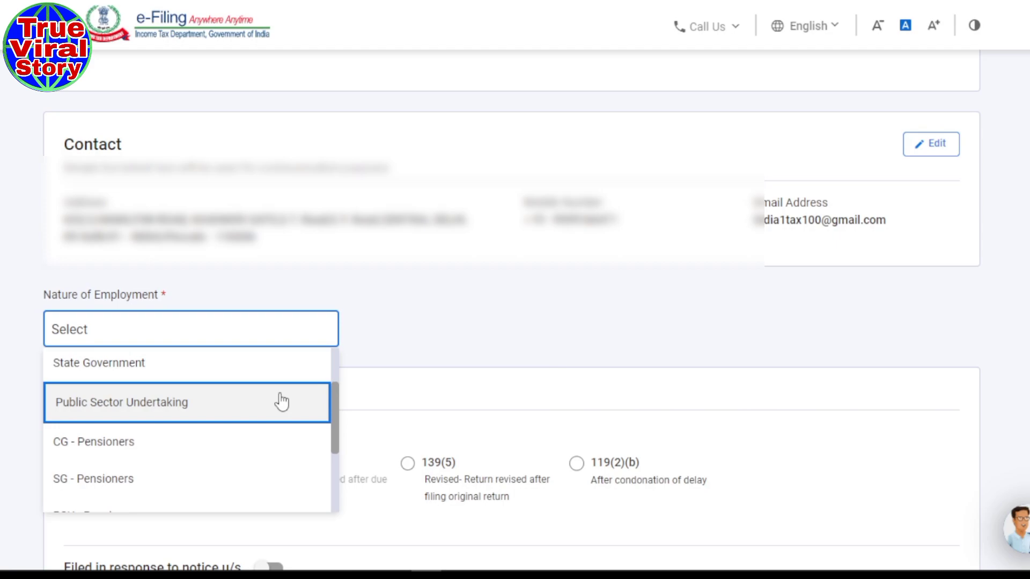
{"action": "scroll", "coordinate": [282, 401], "scroll_direction": "down", "scroll_amount": 2}
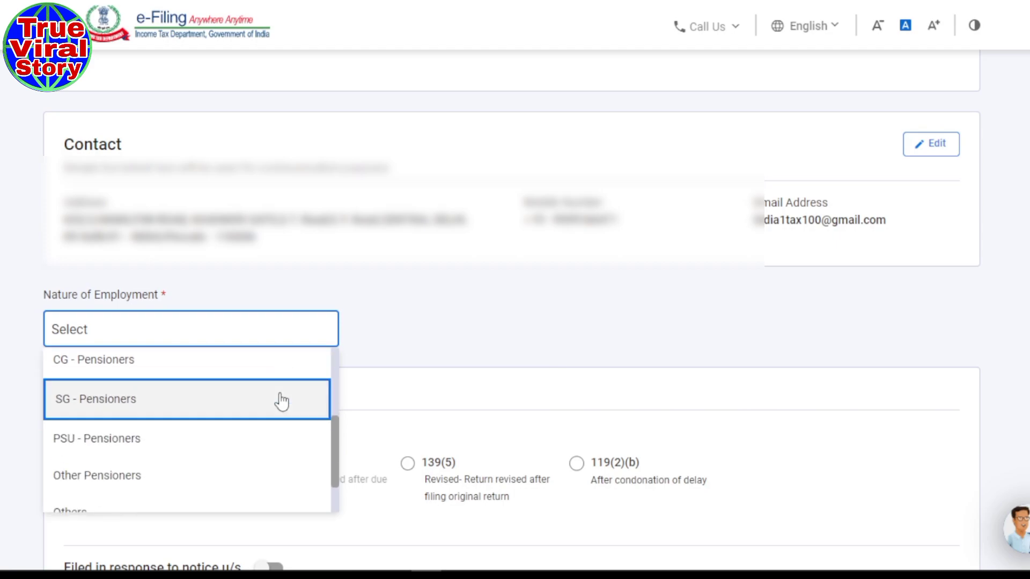
{"action": "scroll", "coordinate": [269, 441], "scroll_direction": "down", "scroll_amount": 4}
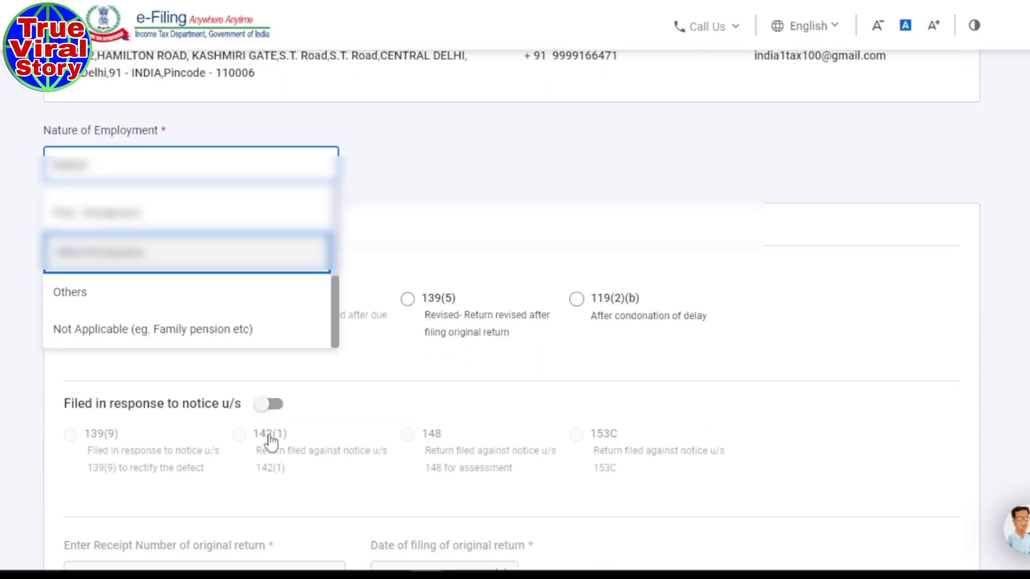
{"action": "scroll", "coordinate": [428, 228], "scroll_direction": "up", "scroll_amount": 2}
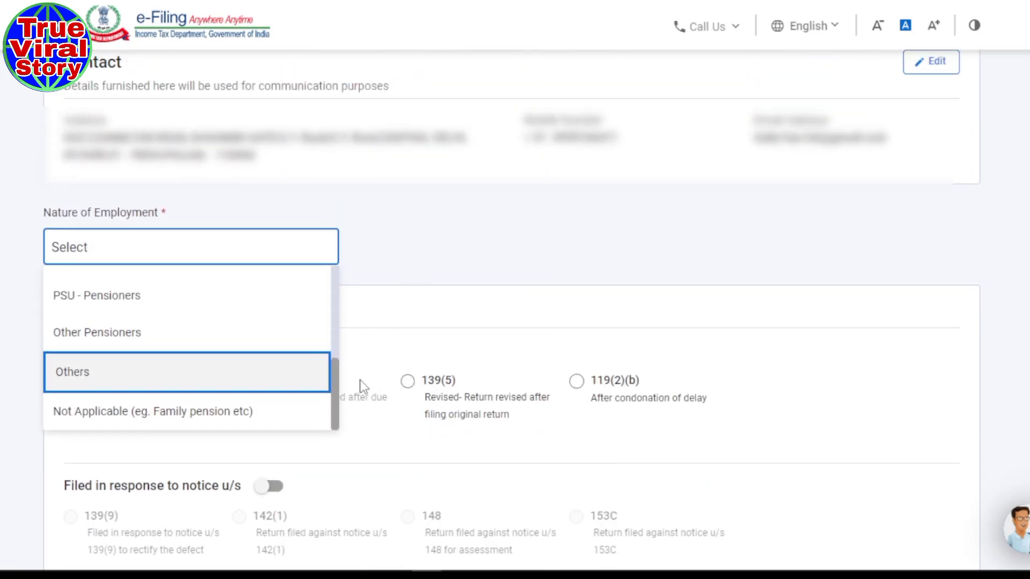
{"action": "left_click_drag", "start_coordinate": [338, 410], "coordinate": [338, 387]}
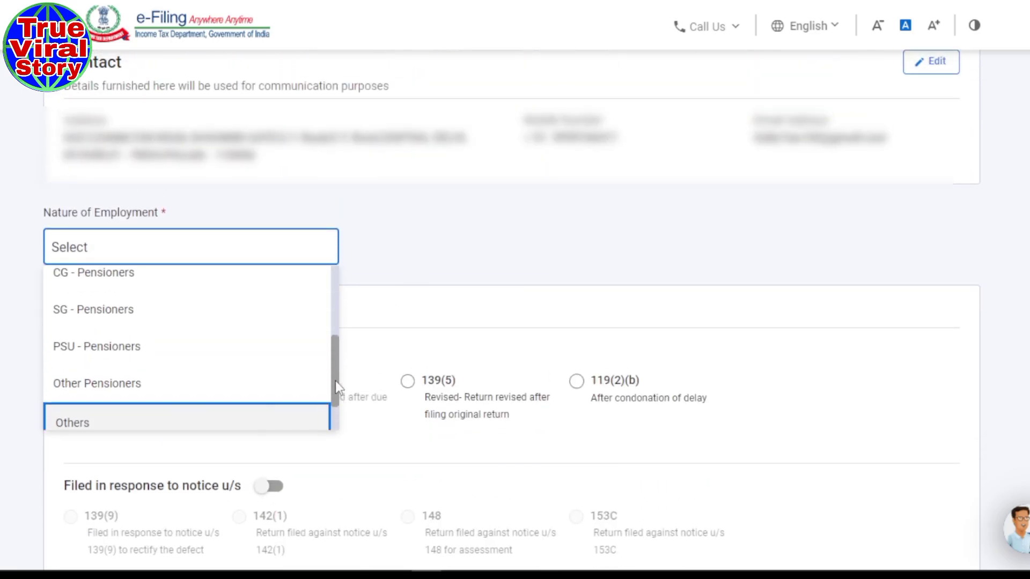
{"action": "scroll", "coordinate": [171, 397], "scroll_direction": "down", "scroll_amount": 1}
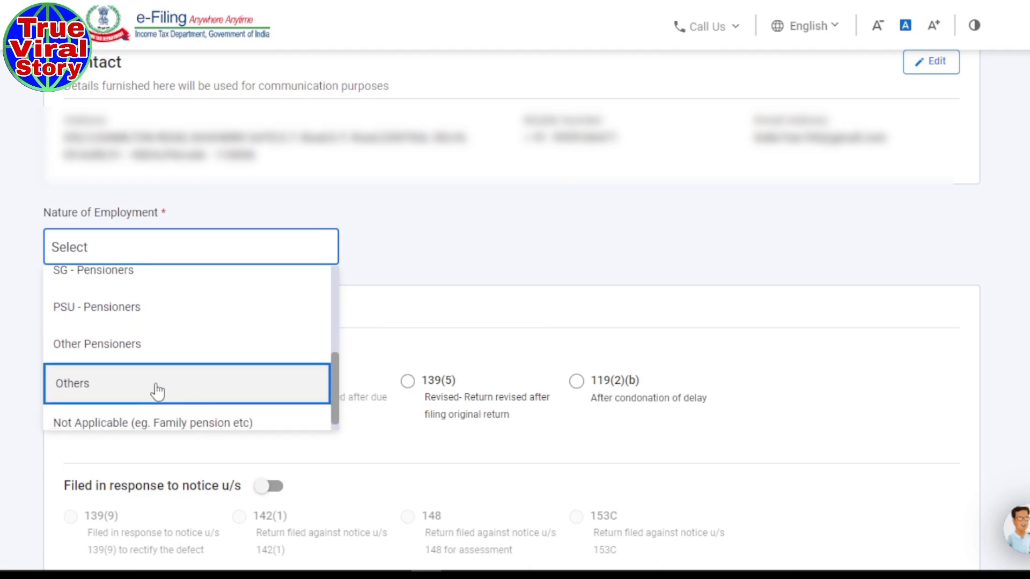
{"action": "left_click", "coordinate": [98, 389]}
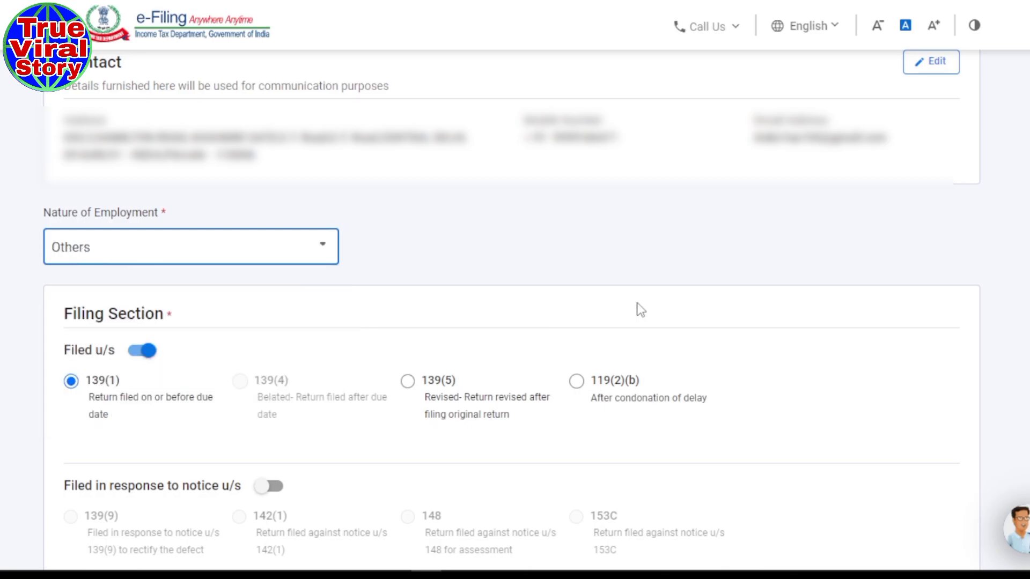
- Answer No to opting for the new tax regime under section 115BAC
{"action": "scroll", "coordinate": [668, 308], "scroll_direction": "down", "scroll_amount": 2}
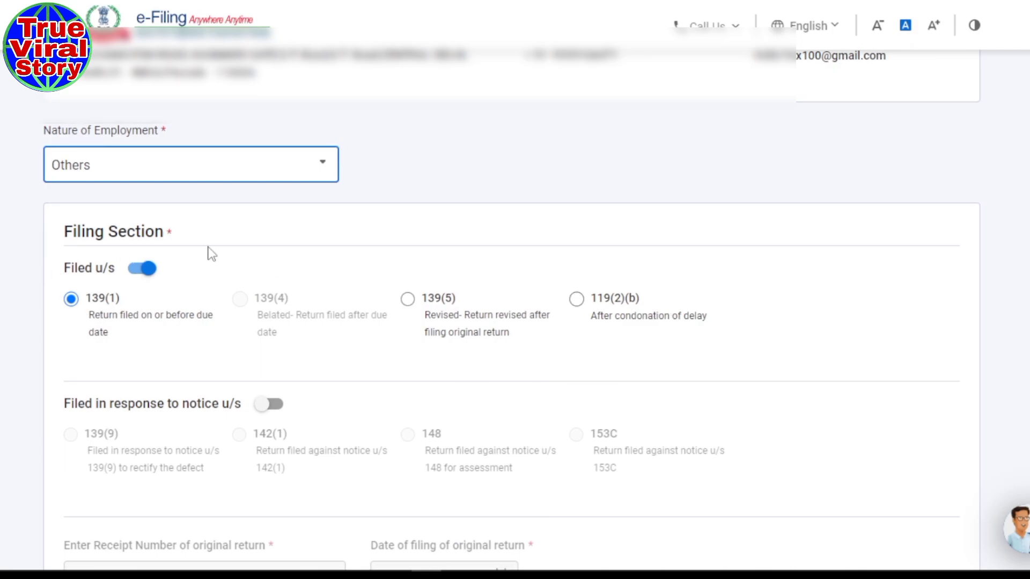
{"action": "scroll", "coordinate": [211, 253], "scroll_direction": "down", "scroll_amount": 2}
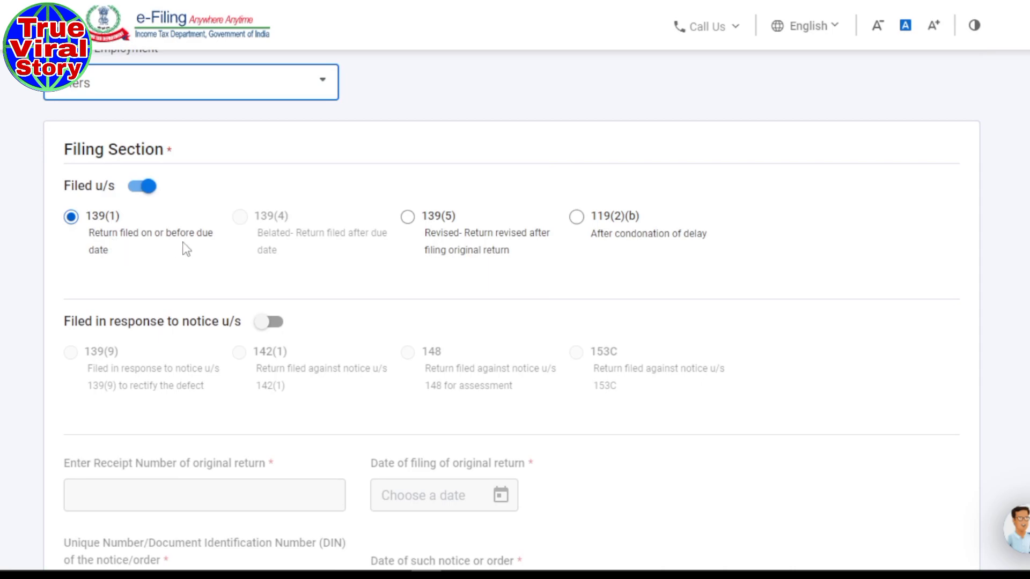
{"action": "scroll", "coordinate": [196, 248], "scroll_direction": "down", "scroll_amount": 2}
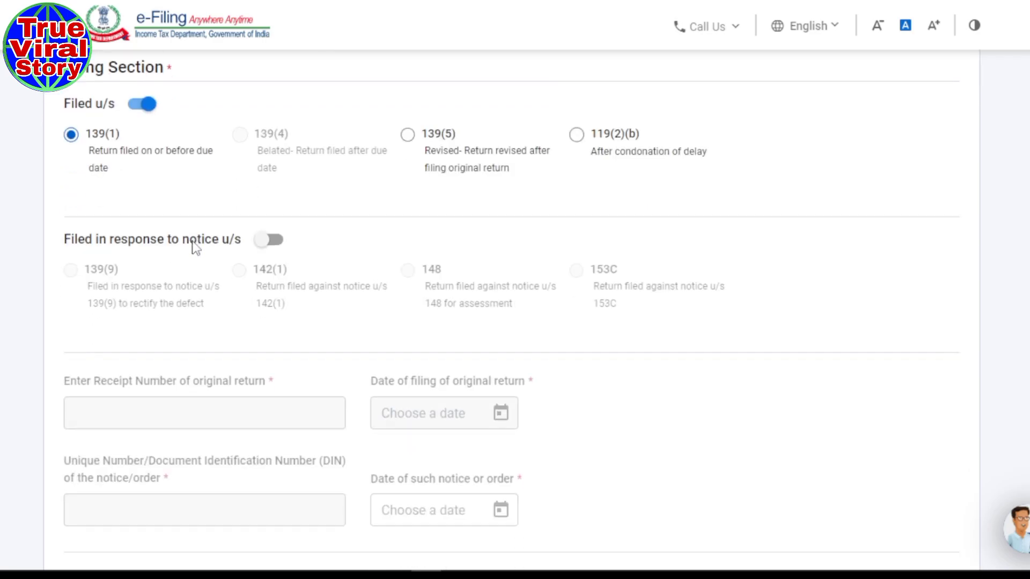
{"action": "scroll", "coordinate": [391, 309], "scroll_direction": "down", "scroll_amount": 3}
{"action": "scroll", "coordinate": [391, 309], "scroll_direction": "down", "scroll_amount": 6}
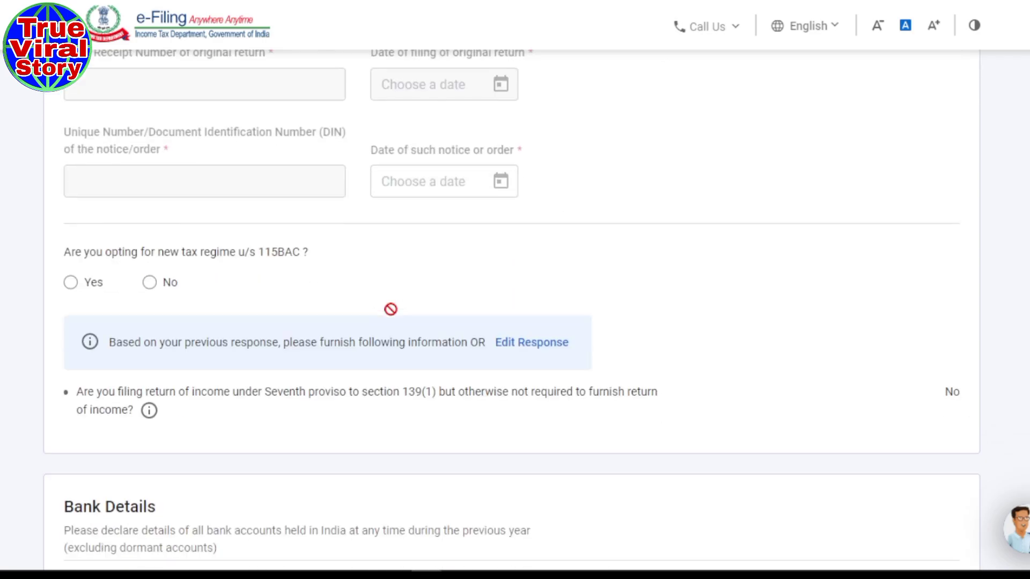
{"action": "scroll", "coordinate": [392, 311], "scroll_direction": "up", "scroll_amount": 2}
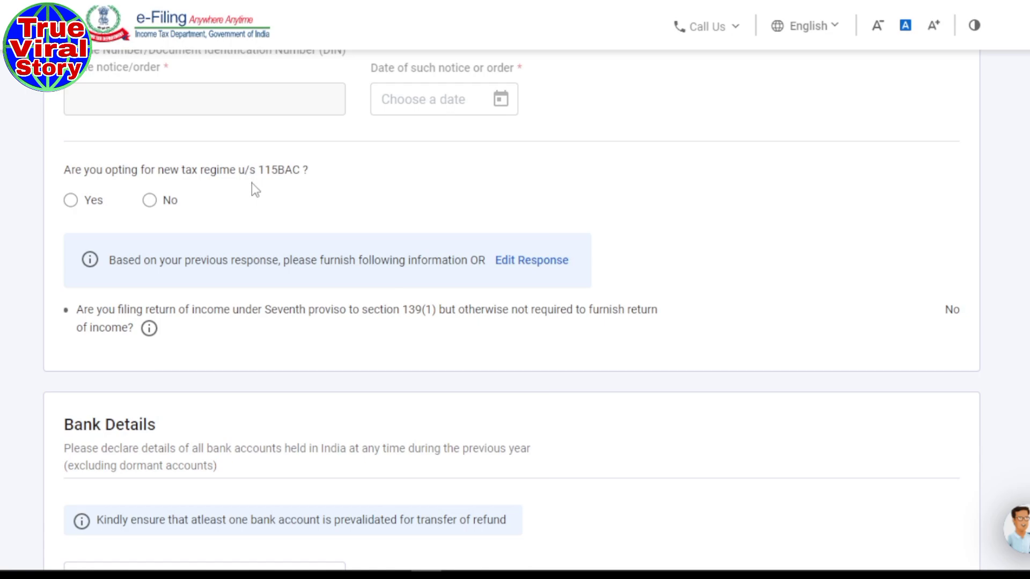
{"action": "left_click", "coordinate": [149, 202]}
{"action": "scroll", "coordinate": [208, 253], "scroll_direction": "down", "scroll_amount": 3}
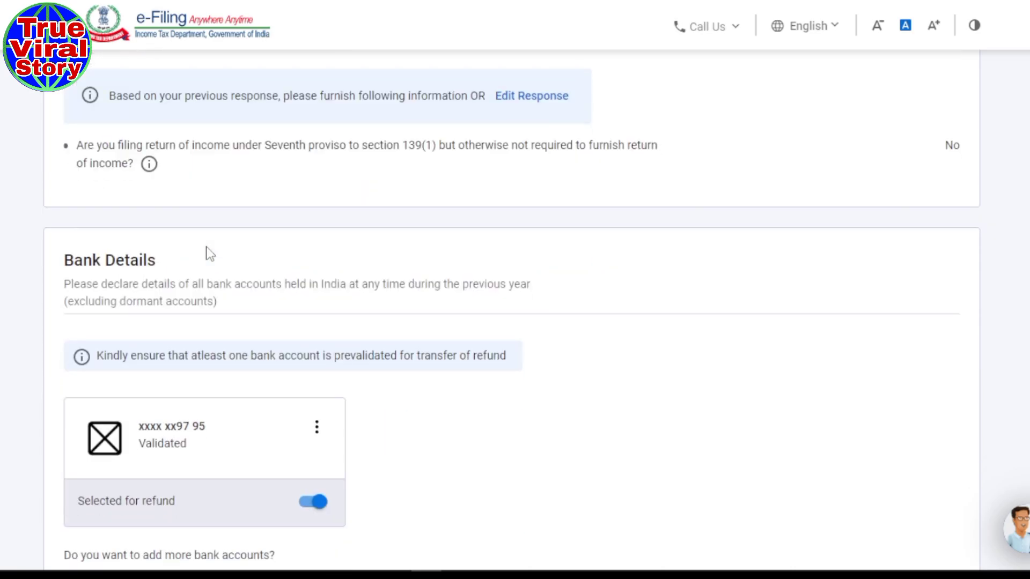
- Keep the validated bank account for refund and confirm the personal information
{"action": "scroll", "coordinate": [303, 243], "scroll_direction": "down", "scroll_amount": 3}
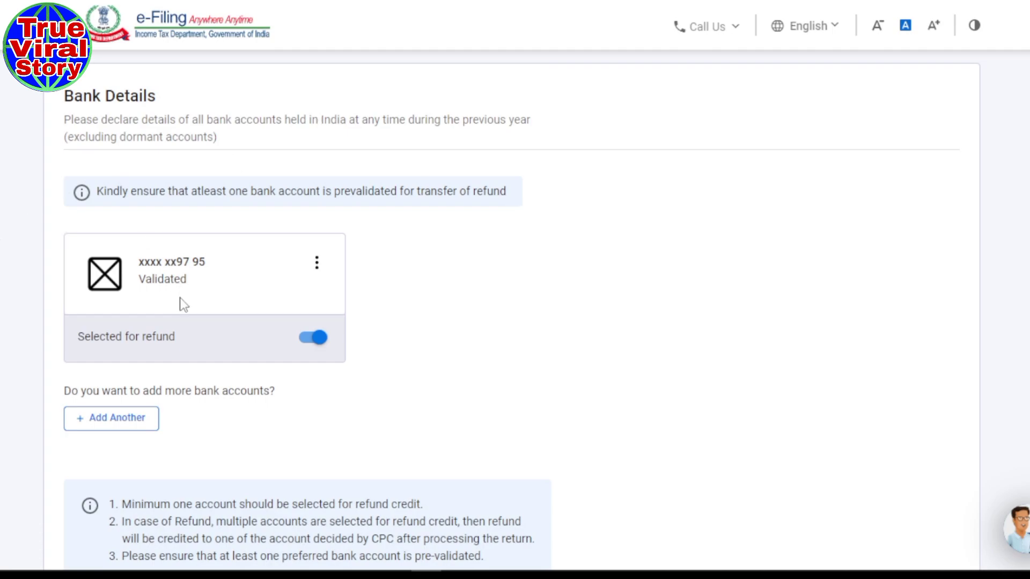
{"action": "scroll", "coordinate": [183, 305], "scroll_direction": "down", "scroll_amount": 3}
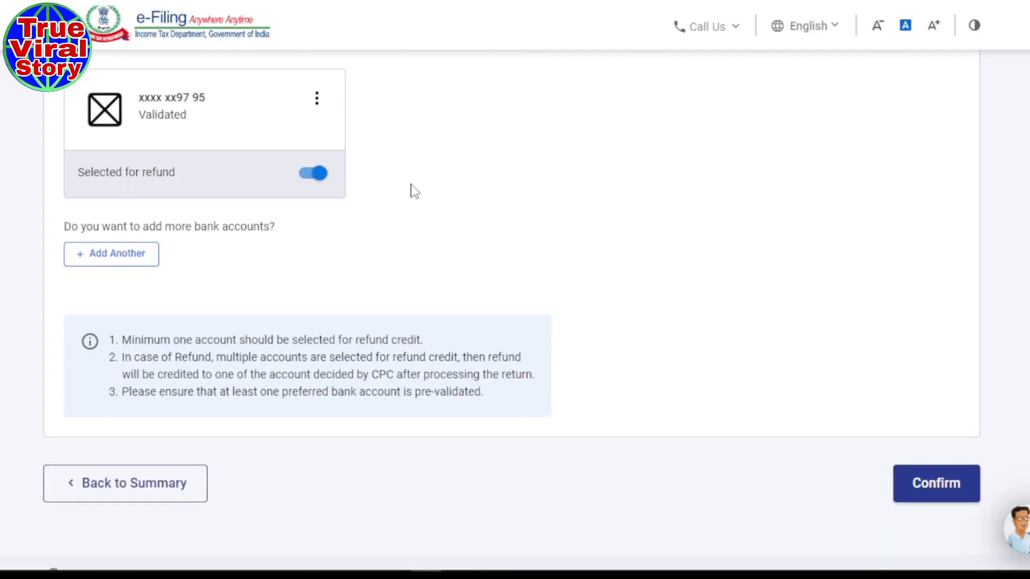
{"action": "scroll", "coordinate": [413, 191], "scroll_direction": "down", "scroll_amount": 2}
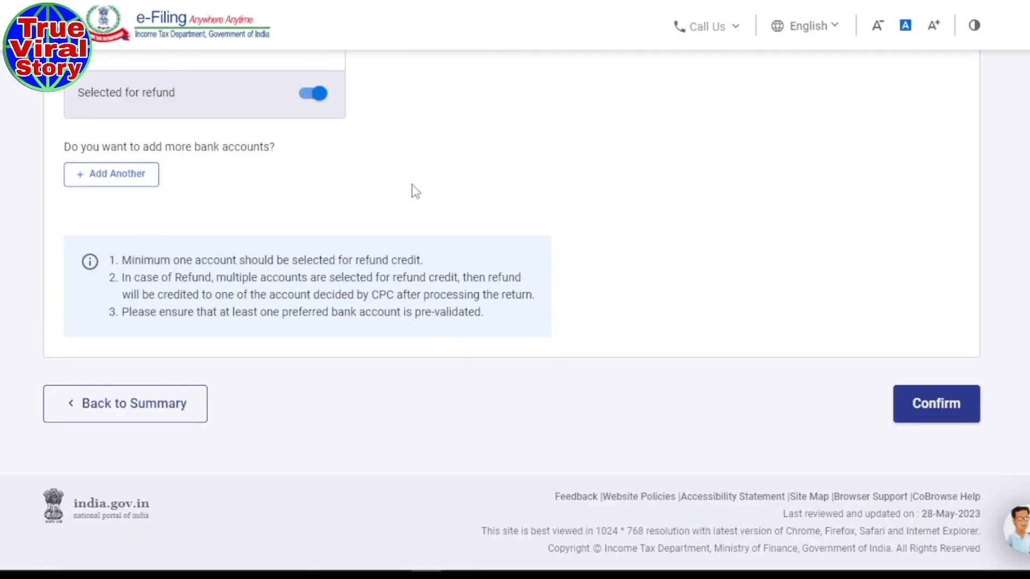
{"action": "left_click", "coordinate": [926, 424]}
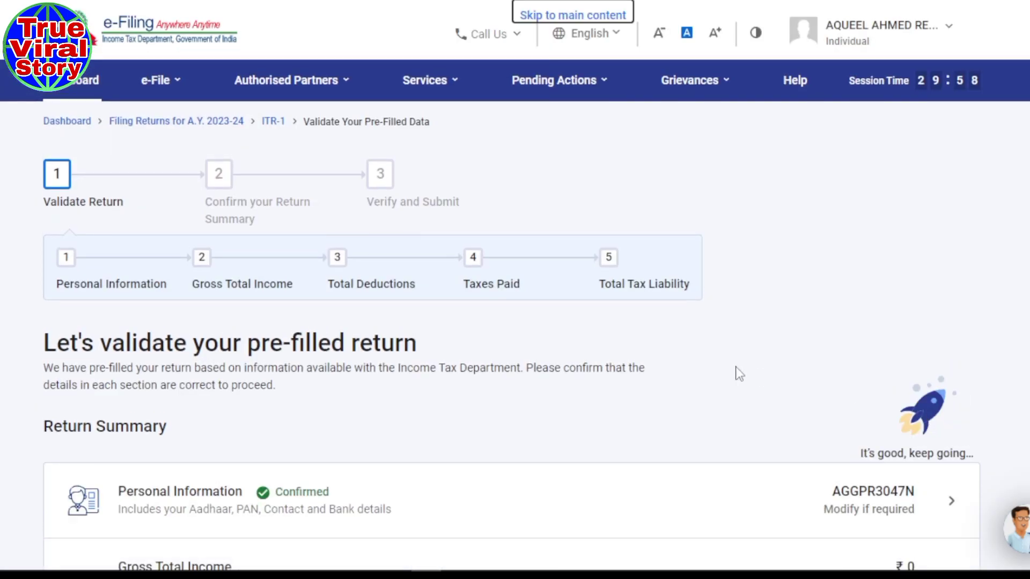
- Open Gross Total Income from the Return Summary to view its salary exemption questions
{"action": "scroll", "coordinate": [760, 371], "scroll_direction": "down", "scroll_amount": 5}
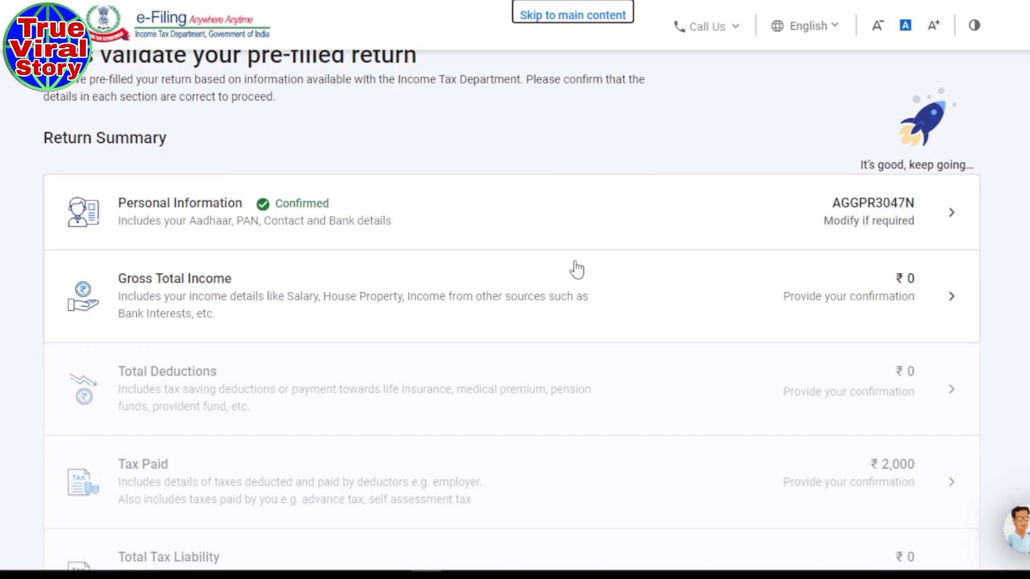
{"action": "left_click", "coordinate": [883, 292]}
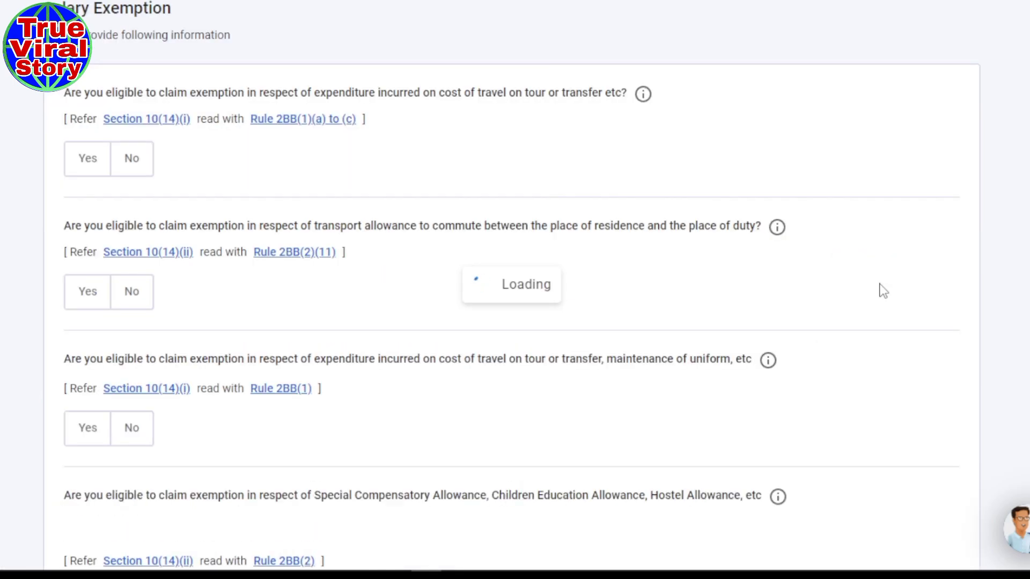
{"action": "scroll", "coordinate": [700, 167], "scroll_direction": "up", "scroll_amount": 4}
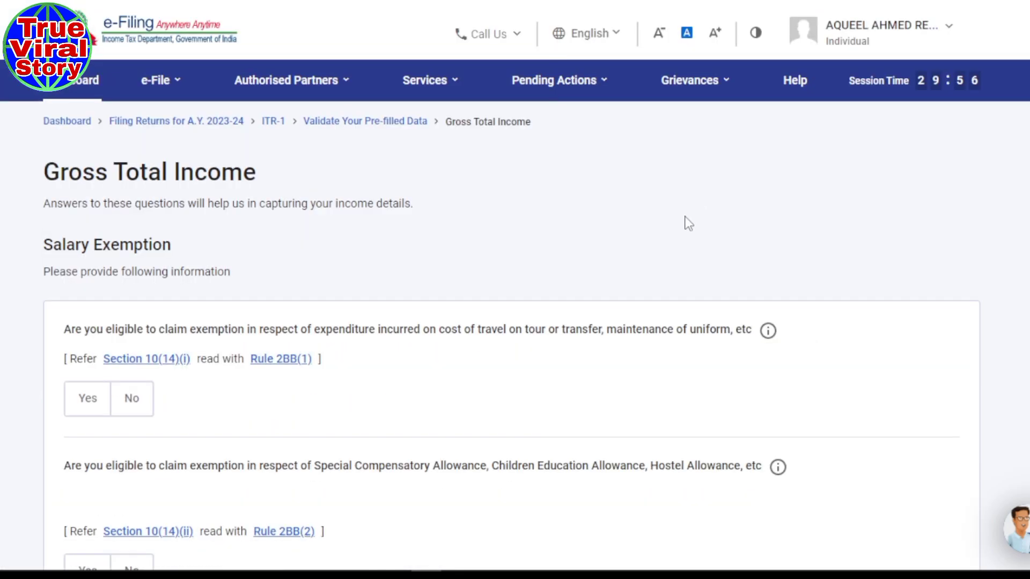
{"action": "scroll", "coordinate": [689, 224], "scroll_direction": "down", "scroll_amount": 3}
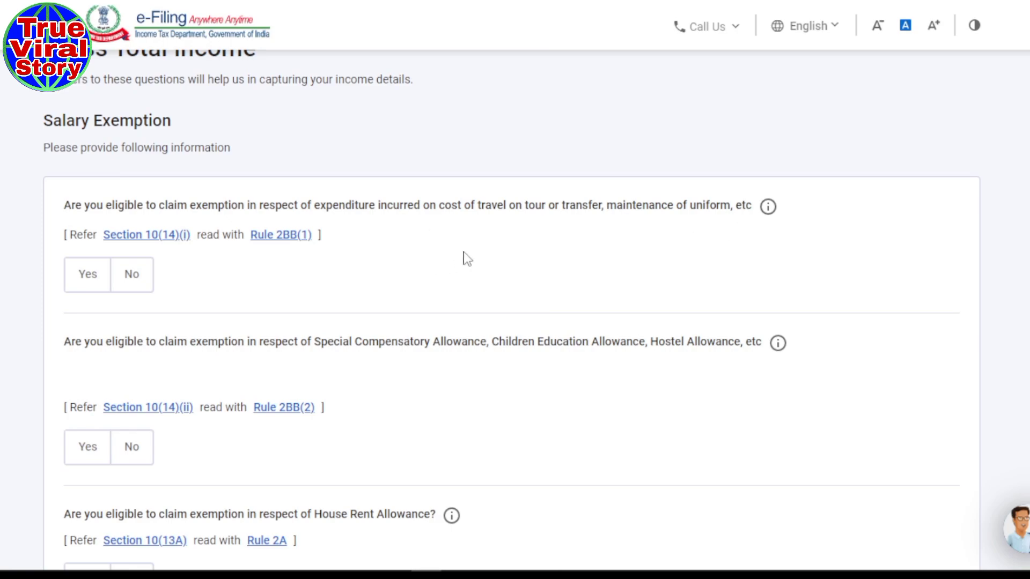
- Answer No to the 10(14)(i), 10(14)(ii), HRA, LTA and other salary exemptions, then continue
{"action": "left_click", "coordinate": [131, 287]}
{"action": "scroll", "coordinate": [428, 280], "scroll_direction": "down", "scroll_amount": 3}
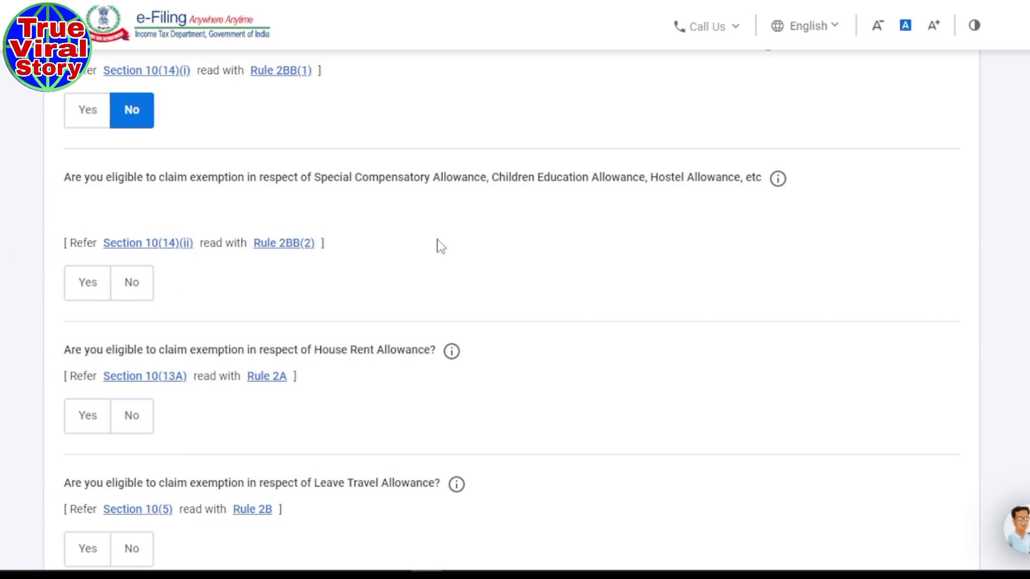
{"action": "scroll", "coordinate": [437, 245], "scroll_direction": "down", "scroll_amount": 1}
{"action": "scroll", "coordinate": [438, 244], "scroll_direction": "up", "scroll_amount": 1}
{"action": "left_click", "coordinate": [135, 285]}
{"action": "scroll", "coordinate": [472, 322], "scroll_direction": "down", "scroll_amount": 1}
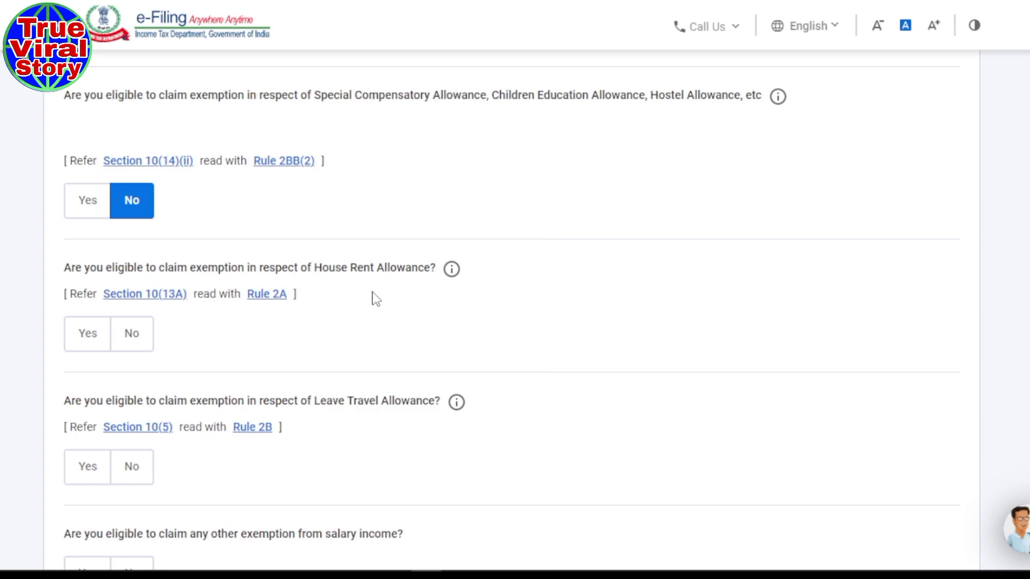
{"action": "left_click", "coordinate": [133, 350]}
{"action": "scroll", "coordinate": [573, 316], "scroll_direction": "down", "scroll_amount": 3}
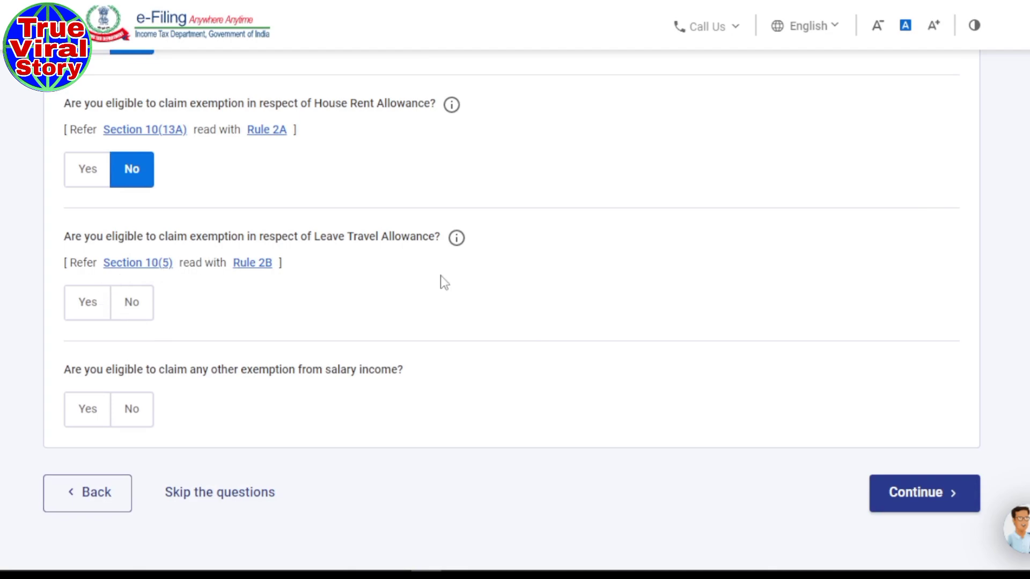
{"action": "left_click", "coordinate": [137, 305]}
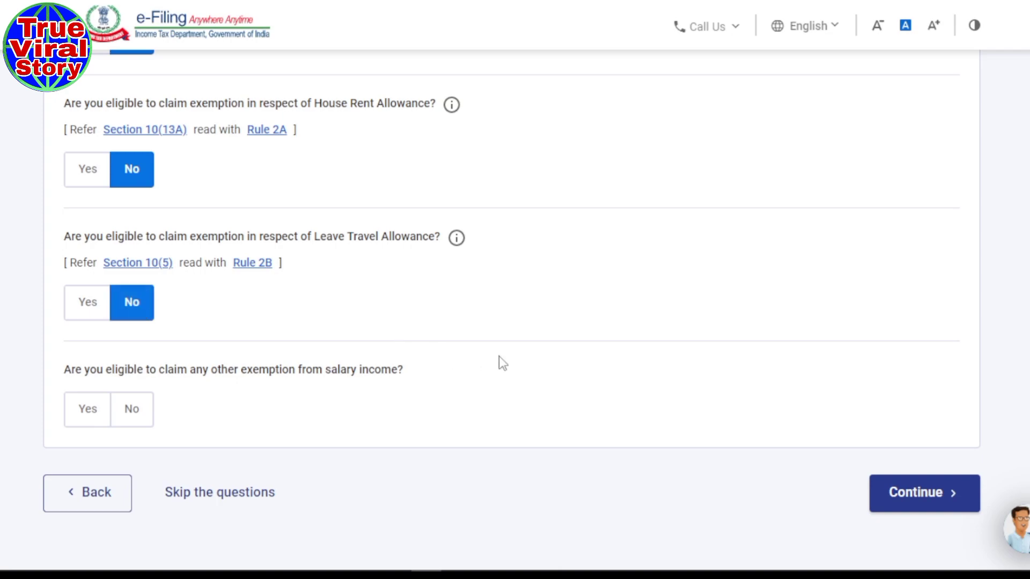
{"action": "scroll", "coordinate": [499, 358], "scroll_direction": "down", "scroll_amount": 2}
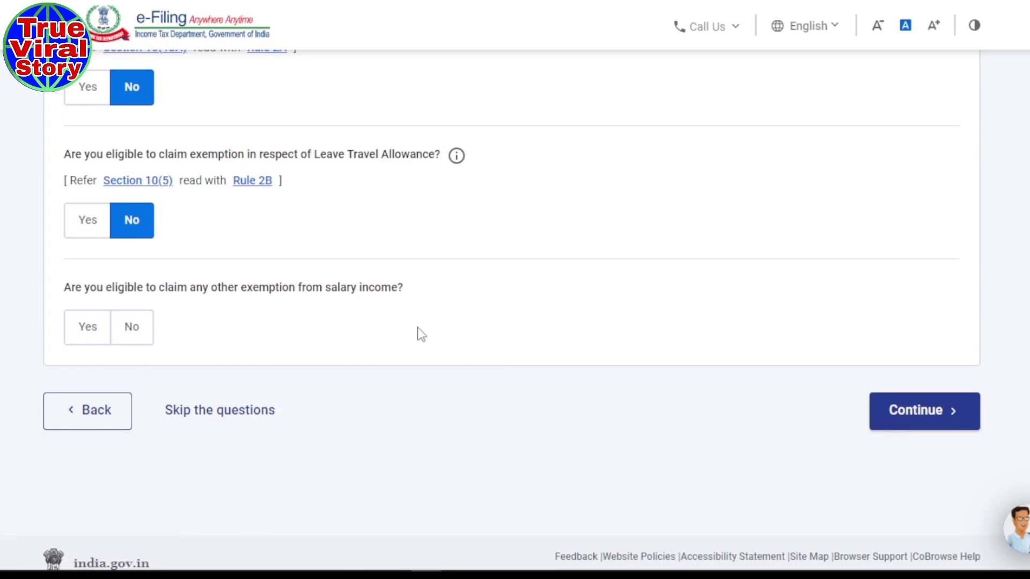
{"action": "left_click", "coordinate": [146, 337]}
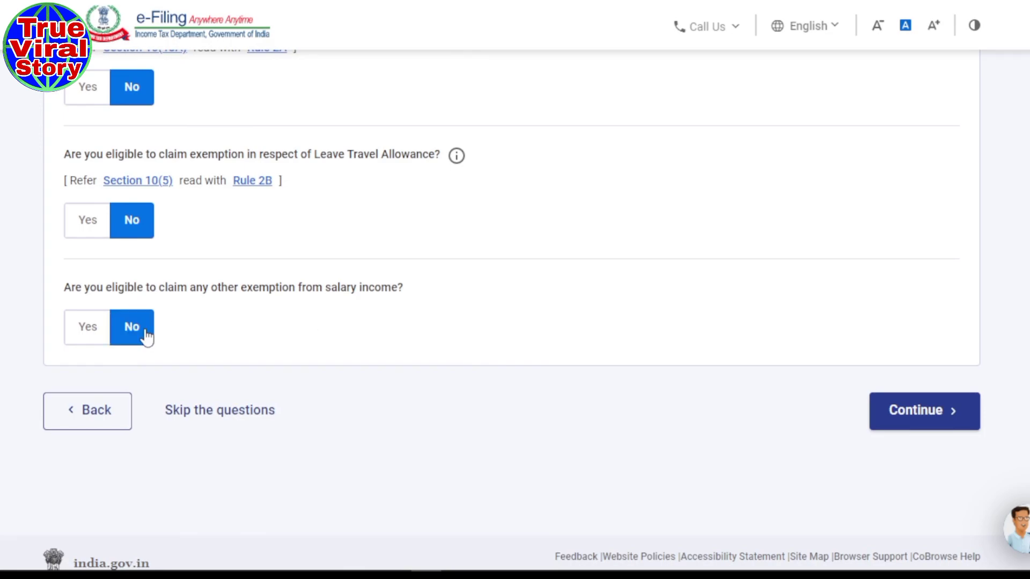
{"action": "left_click", "coordinate": [943, 422]}
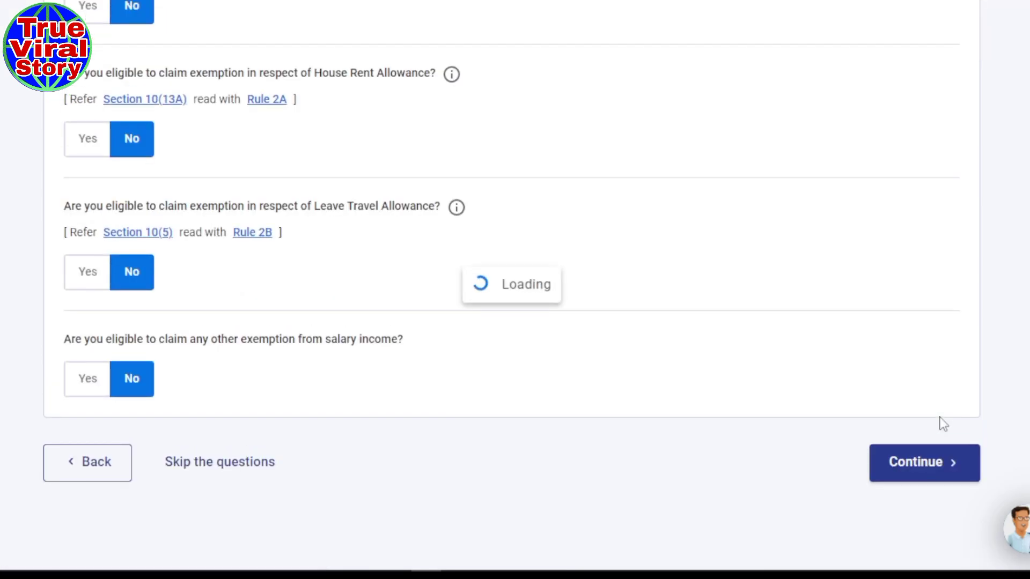
- Open the Income from Salary card for editing, with section 17(1) salary pre-filled at 49,380
{"action": "scroll", "coordinate": [600, 261], "scroll_direction": "up", "scroll_amount": 2}
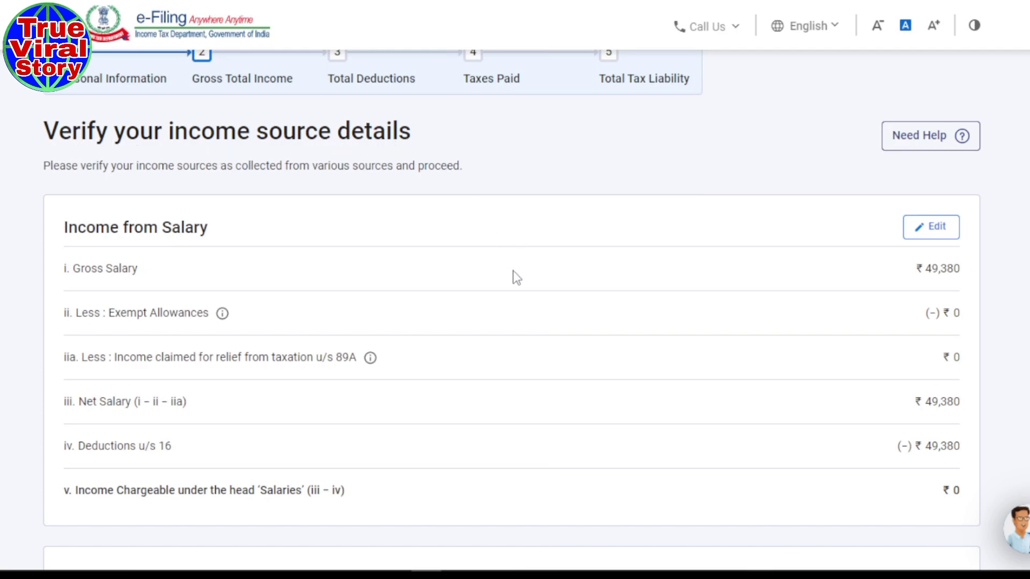
{"action": "left_click_drag", "start_coordinate": [110, 234], "coordinate": [86, 233]}
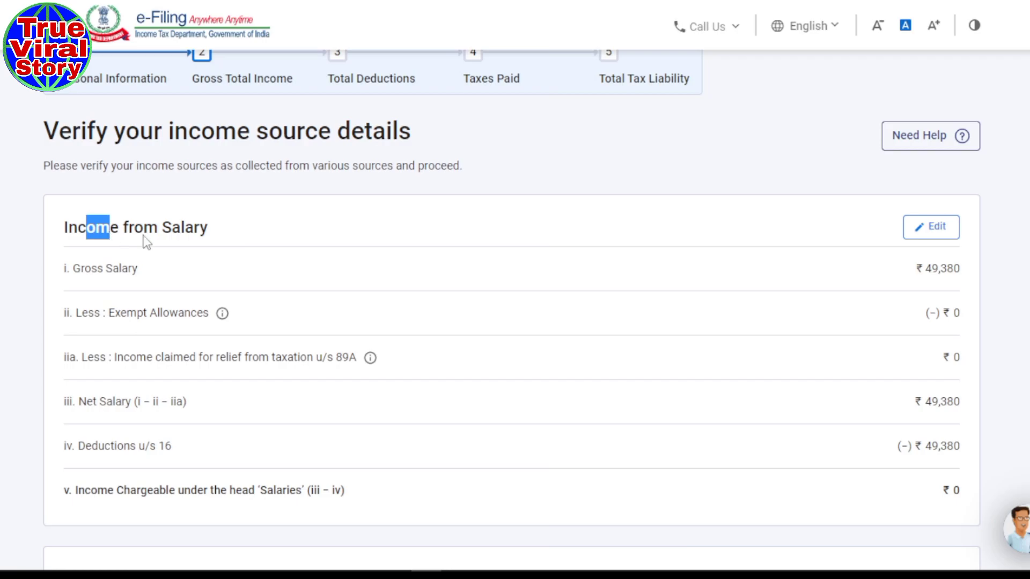
{"action": "left_click", "coordinate": [932, 237]}
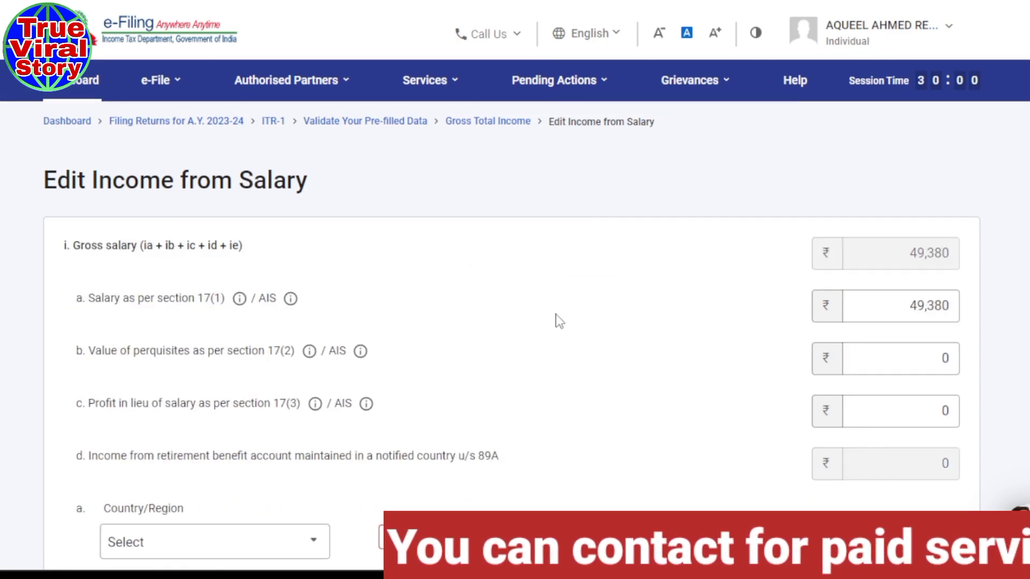
{"action": "scroll", "coordinate": [558, 317], "scroll_direction": "down", "scroll_amount": 3}
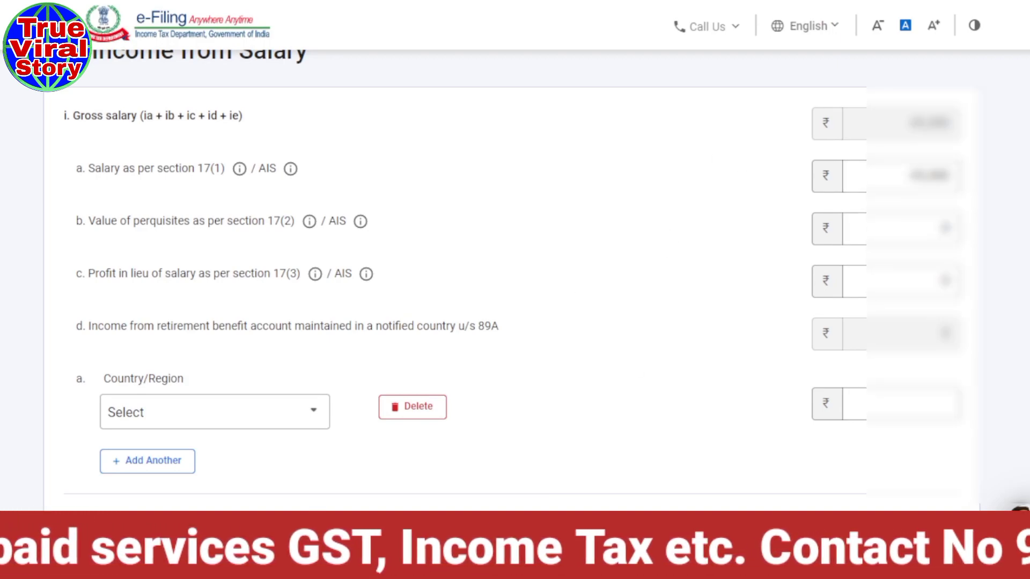
- Check the current-employer total salary in the Form 16 Part B PDF, then return to the salary form
{"action": "mouse_move", "coordinate": [487, 569]}
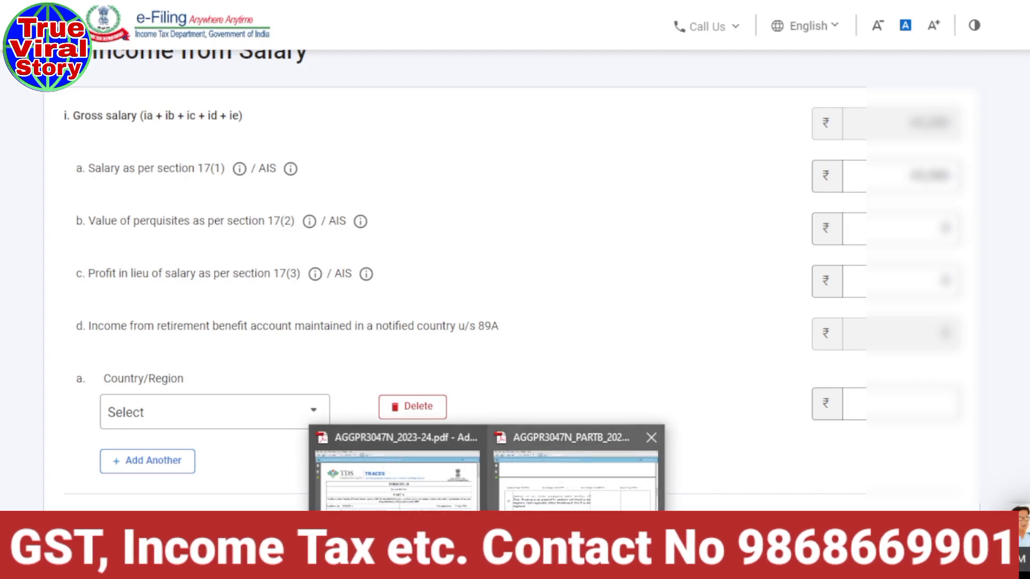
{"action": "left_click", "coordinate": [576, 472]}
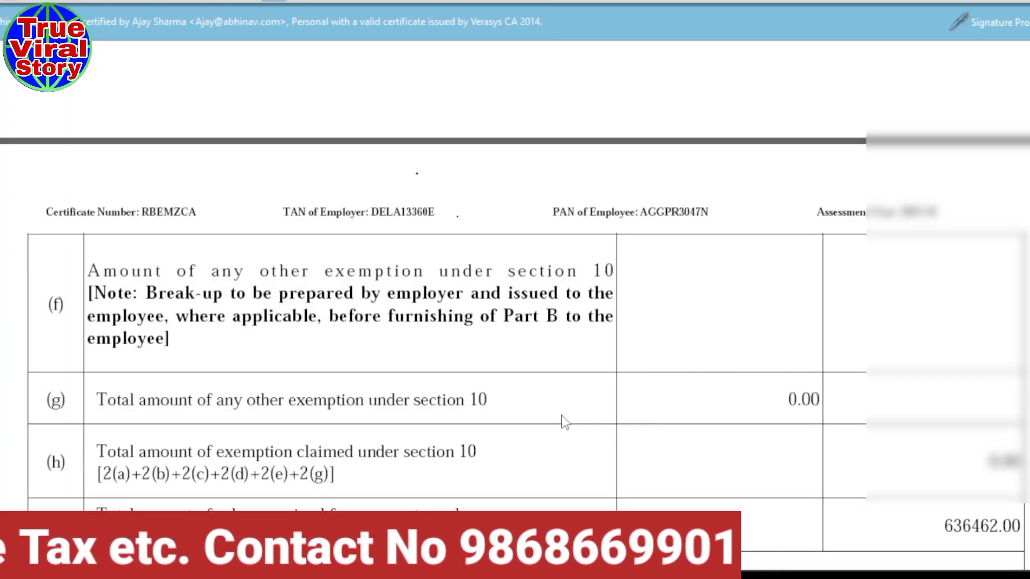
{"action": "scroll", "coordinate": [563, 422], "scroll_direction": "down", "scroll_amount": 6}
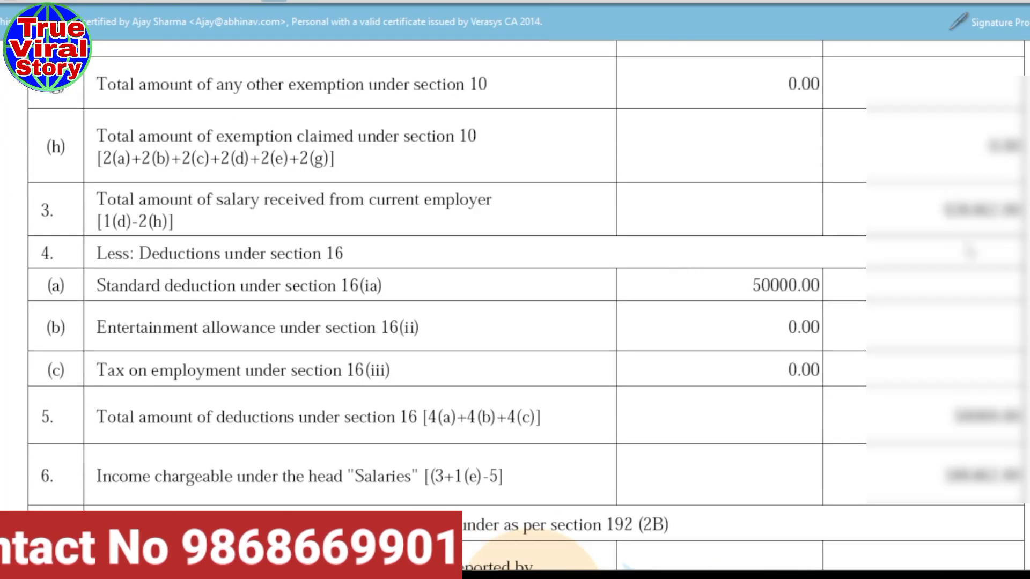
{"action": "left_click_drag", "start_coordinate": [944, 210], "coordinate": [998, 211]}
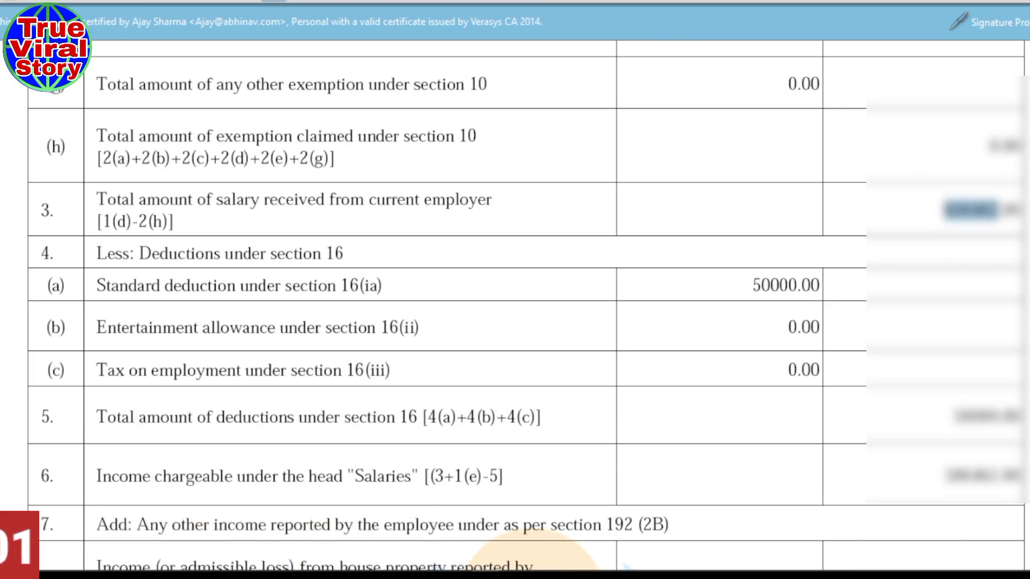
{"action": "mouse_move", "coordinate": [384, 569]}
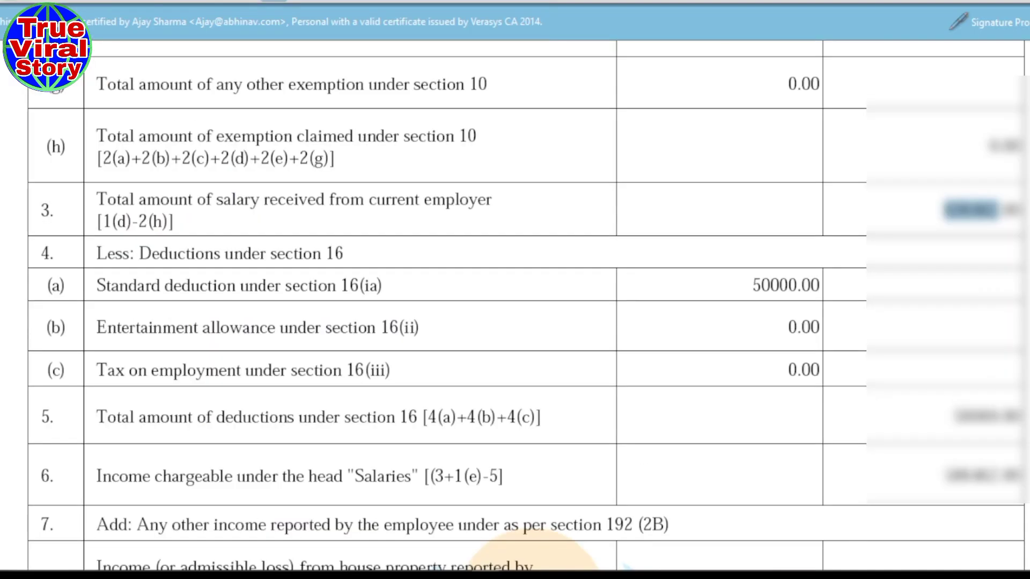
{"action": "key", "text": "alt+Tab"}
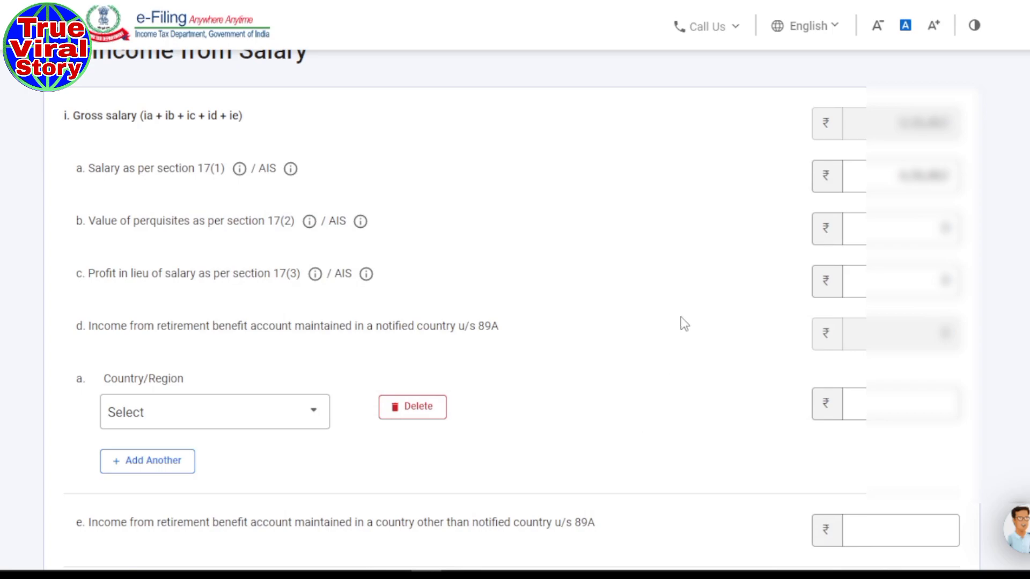
- Review the perquisites, profit in lieu of salary and retirement benefit income rows
{"action": "scroll", "coordinate": [681, 322], "scroll_direction": "down", "scroll_amount": 3}
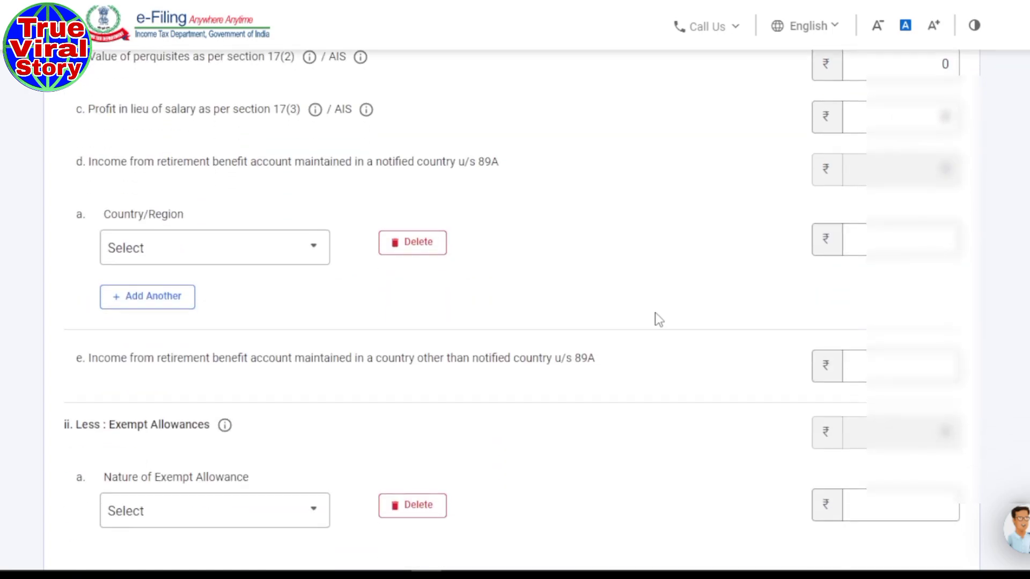
{"action": "scroll", "coordinate": [659, 321], "scroll_direction": "down", "scroll_amount": 2}
{"action": "scroll", "coordinate": [659, 321], "scroll_direction": "up", "scroll_amount": 3}
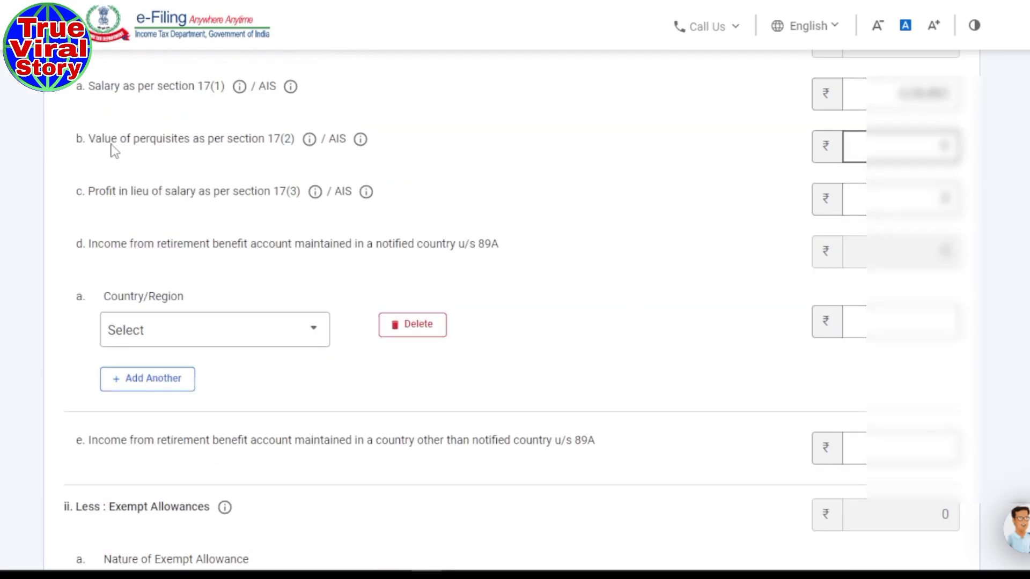
{"action": "left_click_drag", "start_coordinate": [107, 140], "coordinate": [245, 141]}
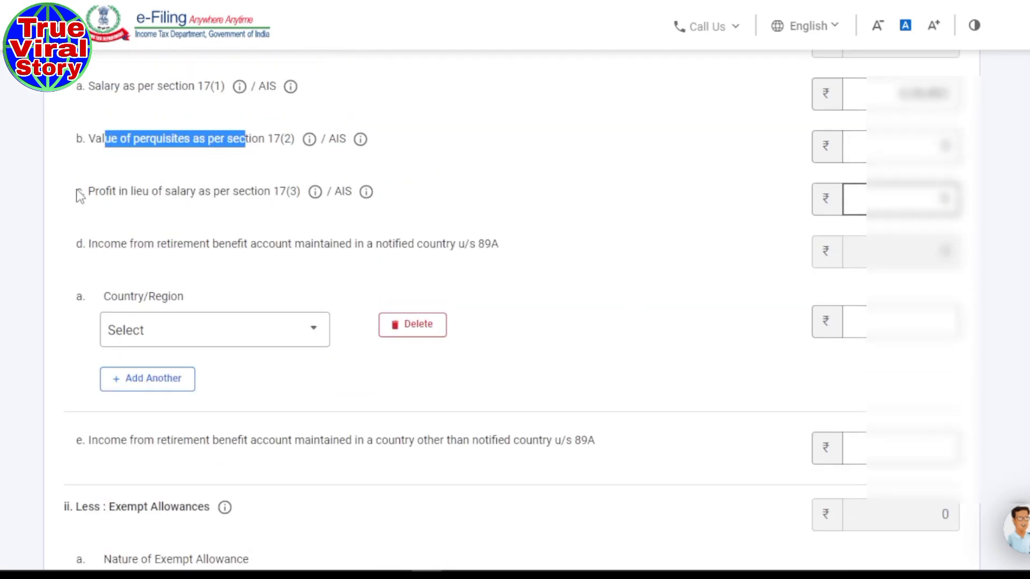
{"action": "left_click_drag", "start_coordinate": [86, 196], "coordinate": [260, 206]}
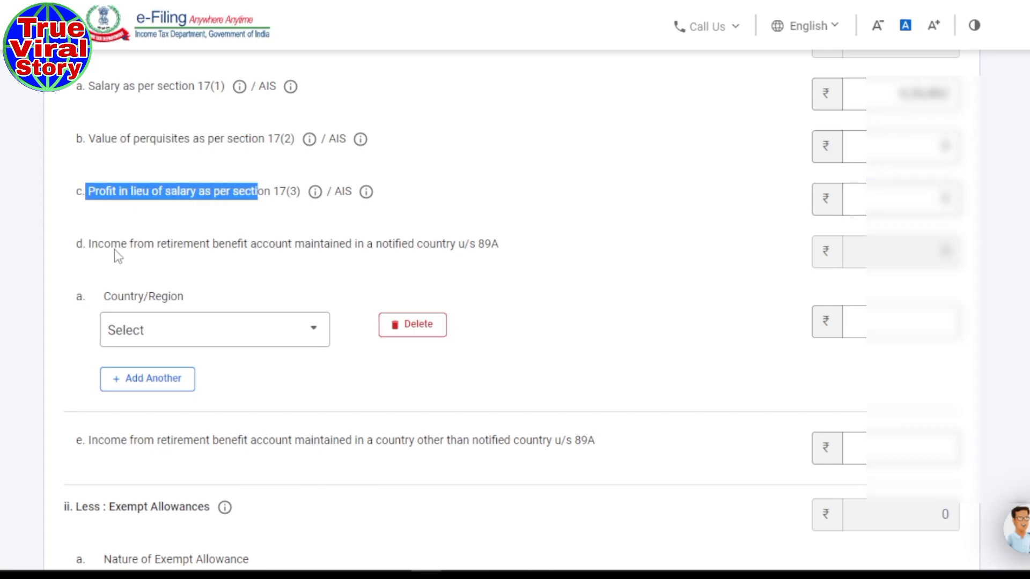
{"action": "left_click_drag", "start_coordinate": [114, 249], "coordinate": [292, 249]}
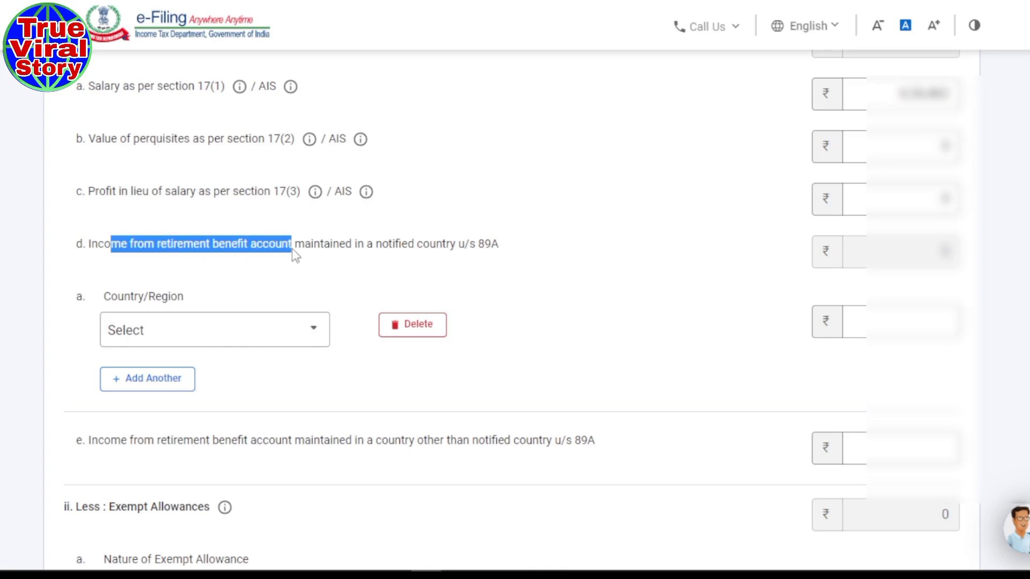
{"action": "scroll", "coordinate": [583, 257], "scroll_direction": "down", "scroll_amount": 5}
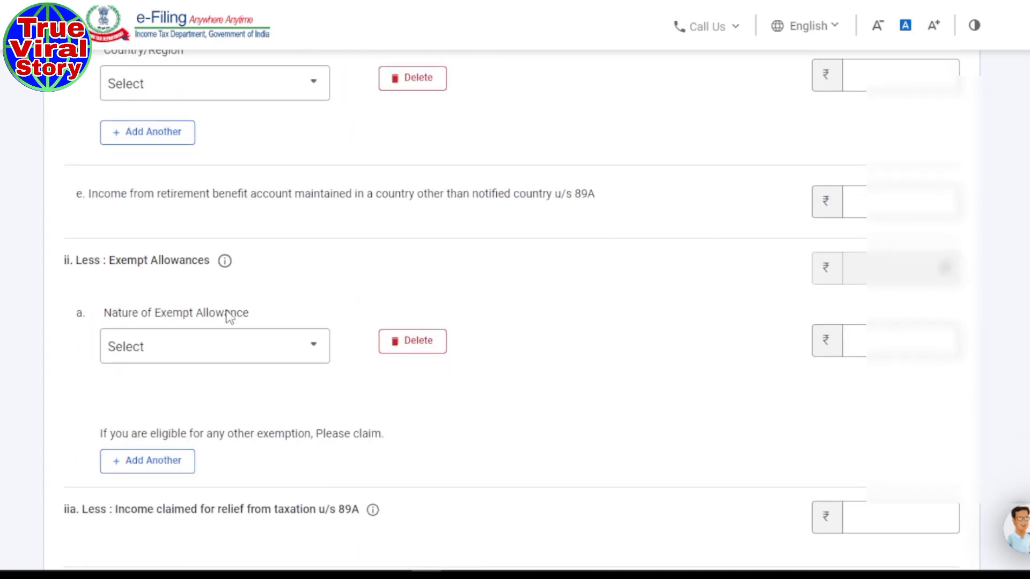
{"action": "left_click_drag", "start_coordinate": [124, 195], "coordinate": [212, 215]}
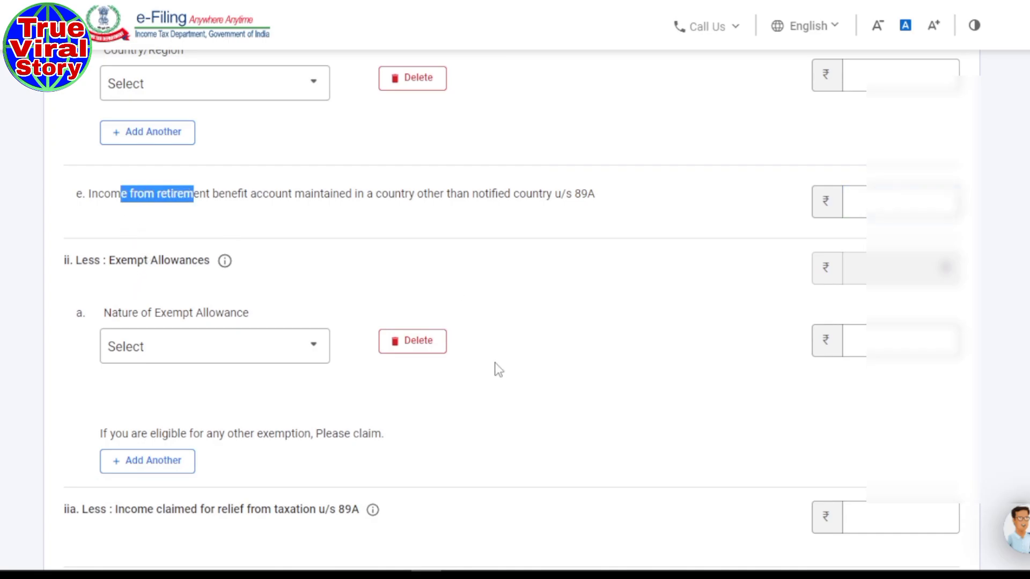
- Check income chargeable under Salaries and save the salary details, giving ₹6,36,462 gross
{"action": "scroll", "coordinate": [497, 373], "scroll_direction": "down", "scroll_amount": 4}
{"action": "scroll", "coordinate": [500, 373], "scroll_direction": "down", "scroll_amount": 3}
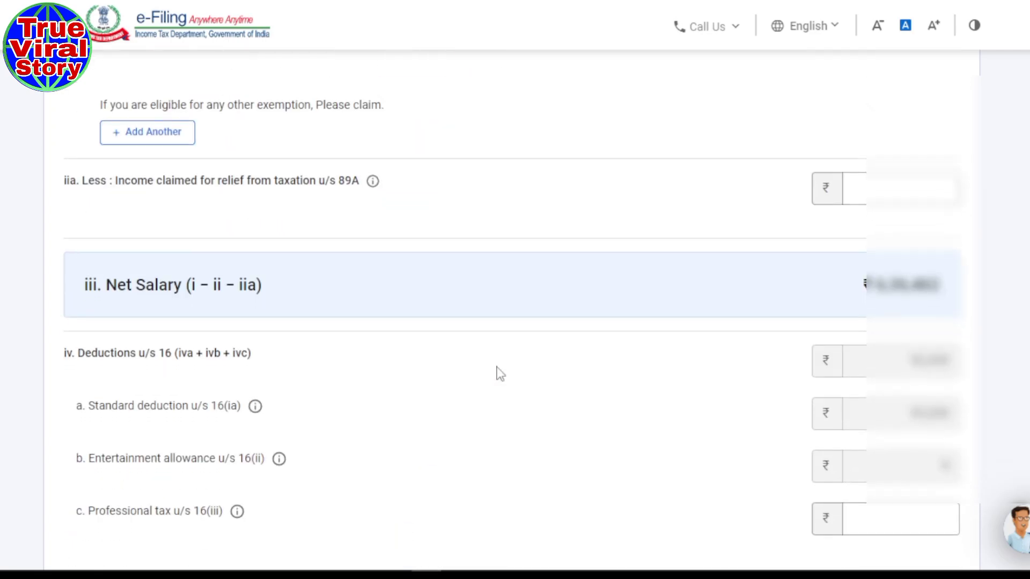
{"action": "scroll", "coordinate": [615, 343], "scroll_direction": "down", "scroll_amount": 2}
{"action": "scroll", "coordinate": [497, 319], "scroll_direction": "down", "scroll_amount": 2}
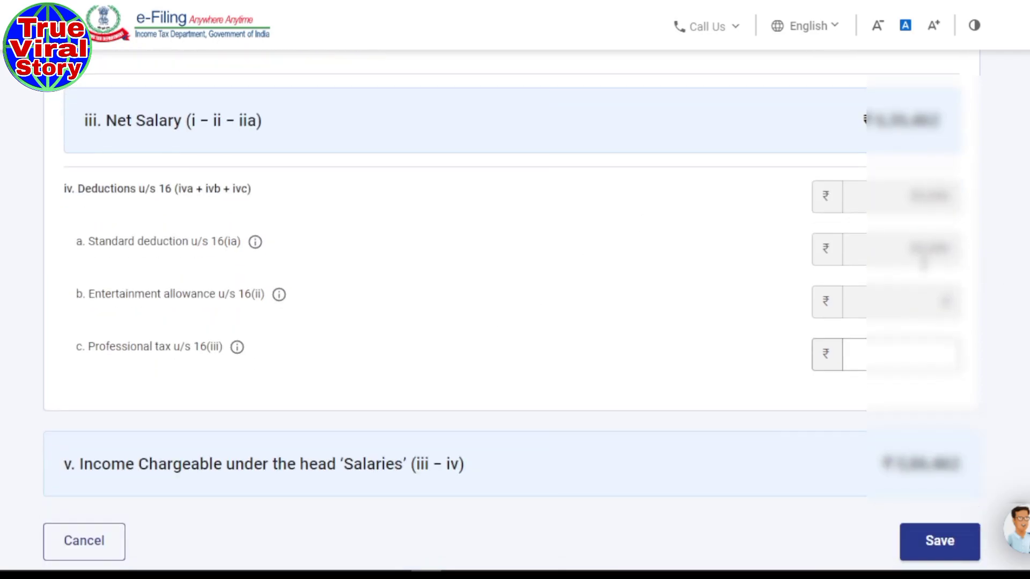
{"action": "scroll", "coordinate": [741, 306], "scroll_direction": "down", "scroll_amount": 2}
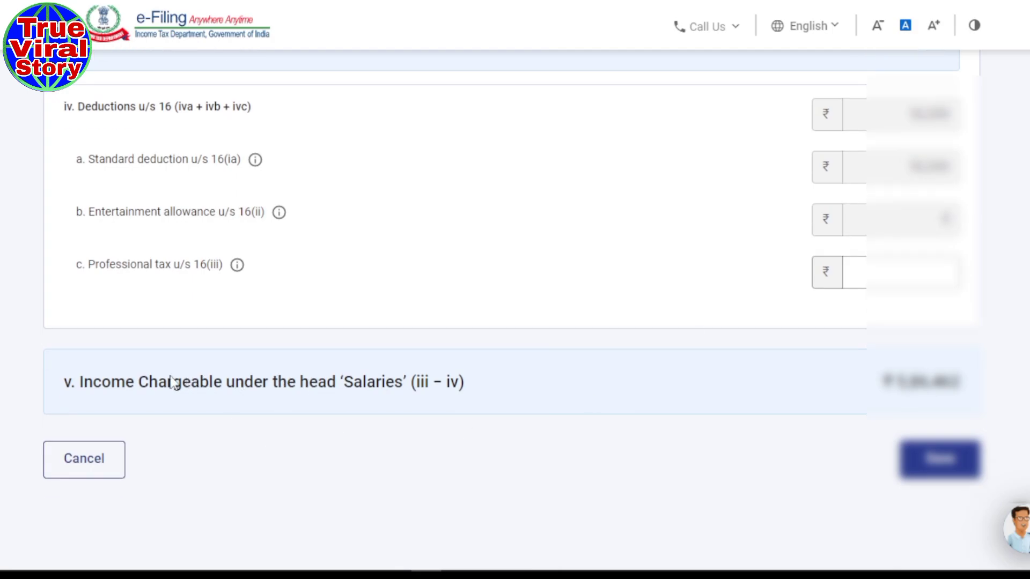
{"action": "left_click_drag", "start_coordinate": [159, 381], "coordinate": [340, 384]}
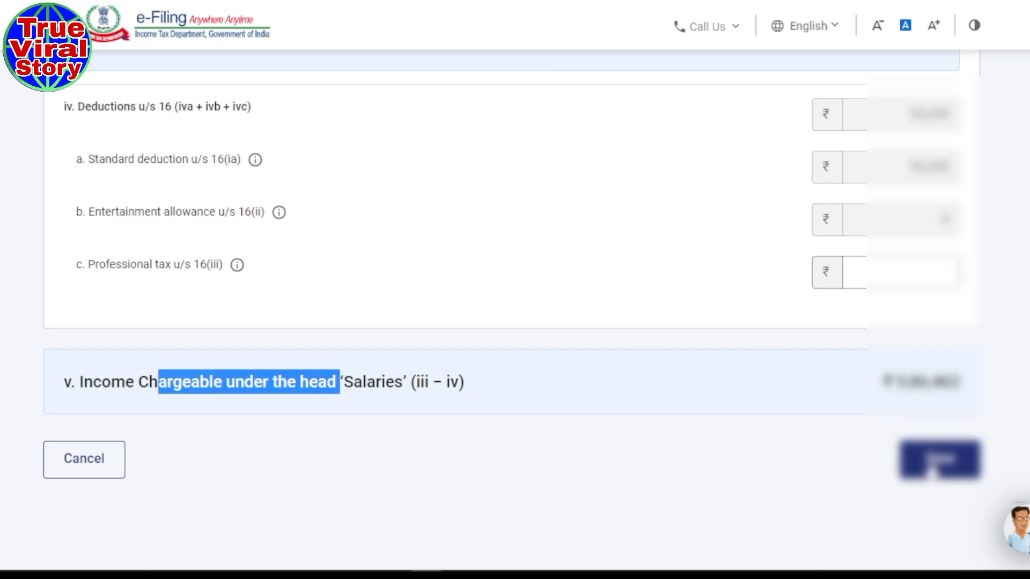
{"action": "left_click", "coordinate": [933, 462]}
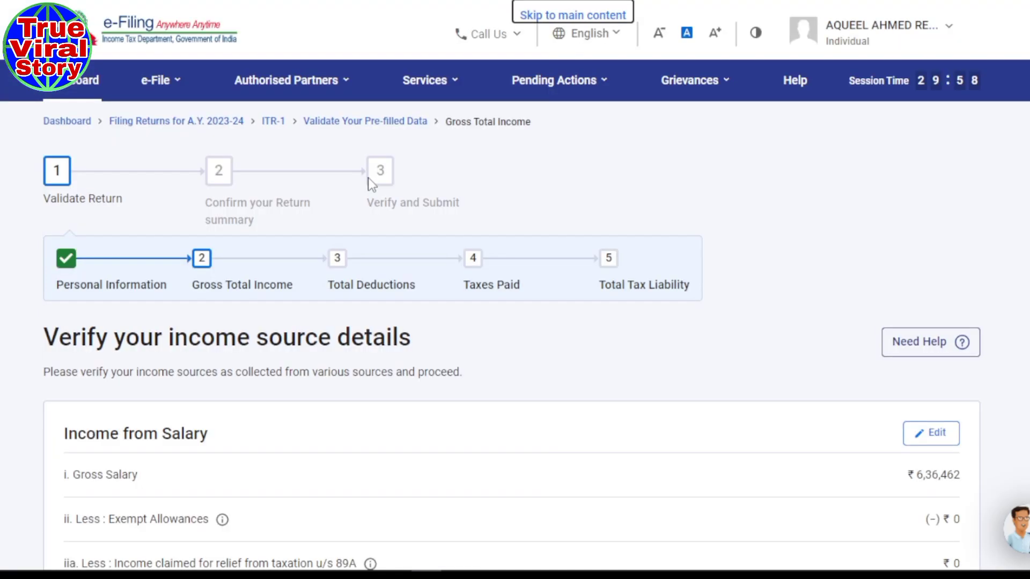
- Scroll past Income from House Property and start adding income from other sources
{"action": "scroll", "coordinate": [504, 336], "scroll_direction": "down", "scroll_amount": 5}
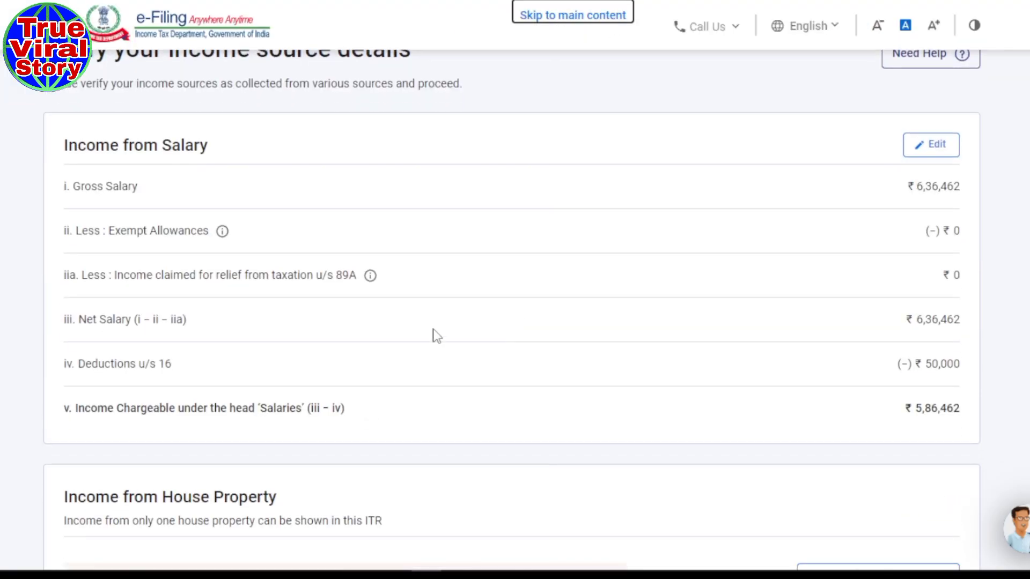
{"action": "scroll", "coordinate": [436, 336], "scroll_direction": "down", "scroll_amount": 4}
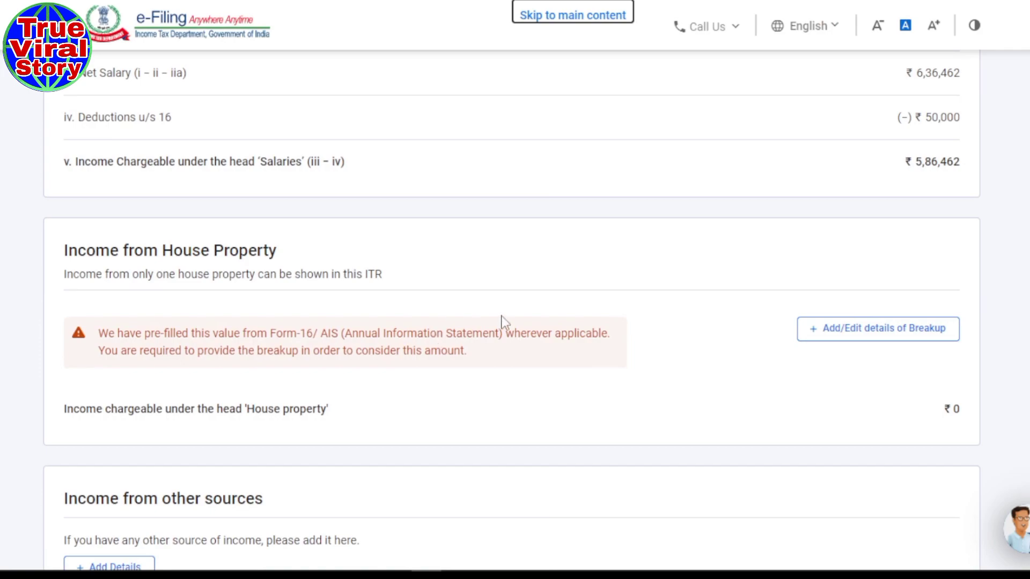
{"action": "left_click_drag", "start_coordinate": [79, 255], "coordinate": [309, 256]}
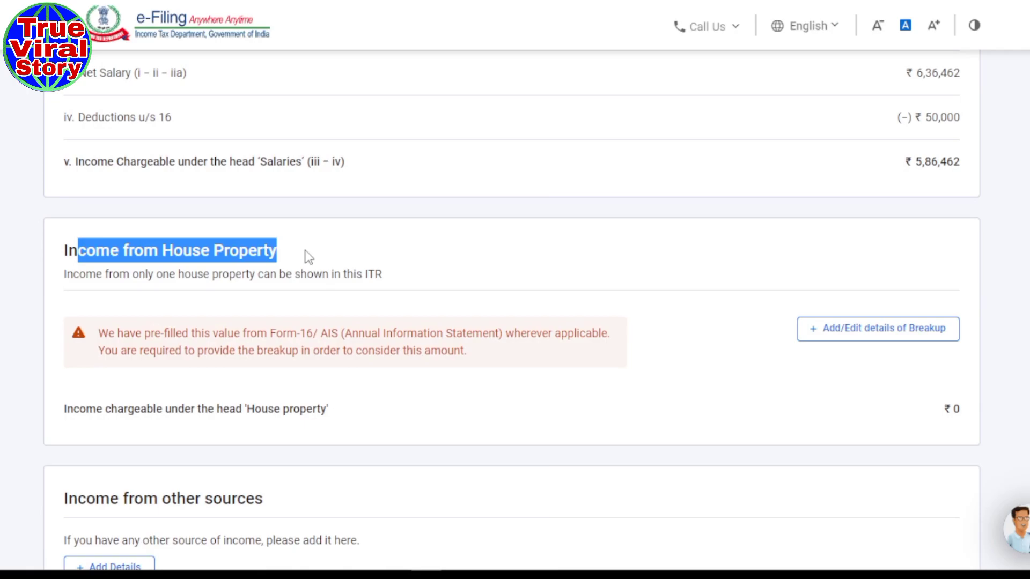
{"action": "scroll", "coordinate": [308, 256], "scroll_direction": "down", "scroll_amount": 1}
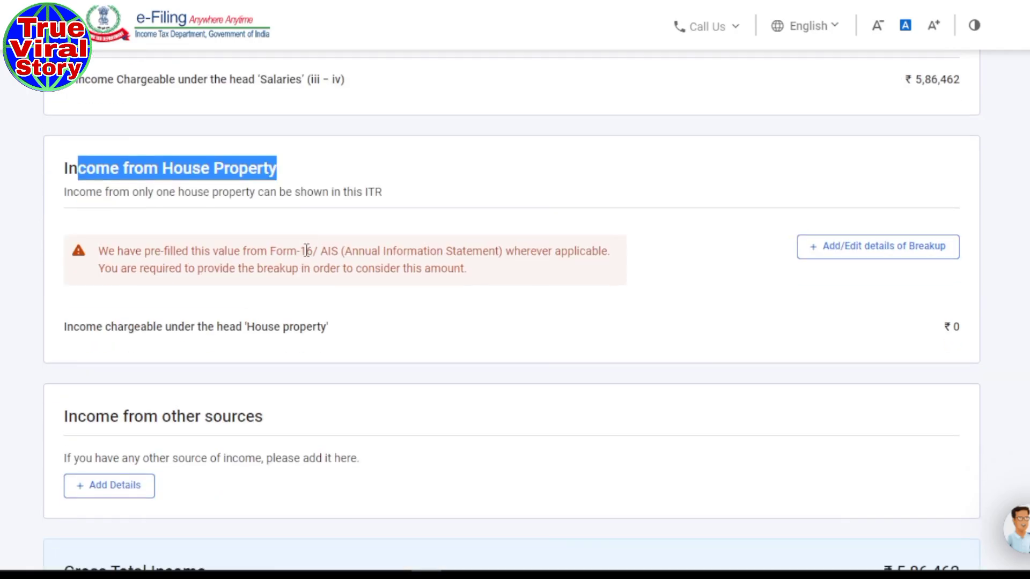
{"action": "scroll", "coordinate": [653, 276], "scroll_direction": "down", "scroll_amount": 3}
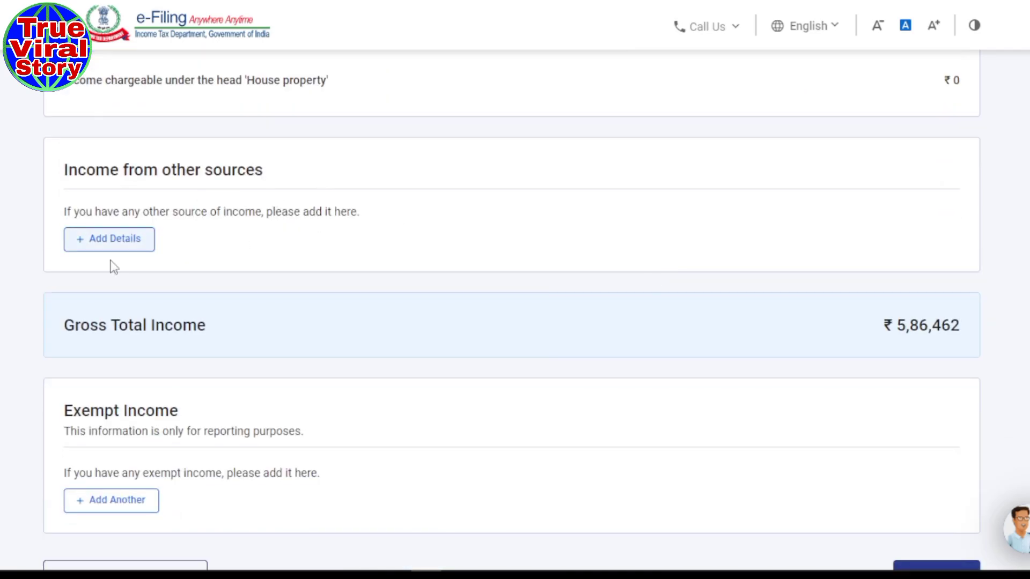
{"action": "left_click", "coordinate": [111, 240]}
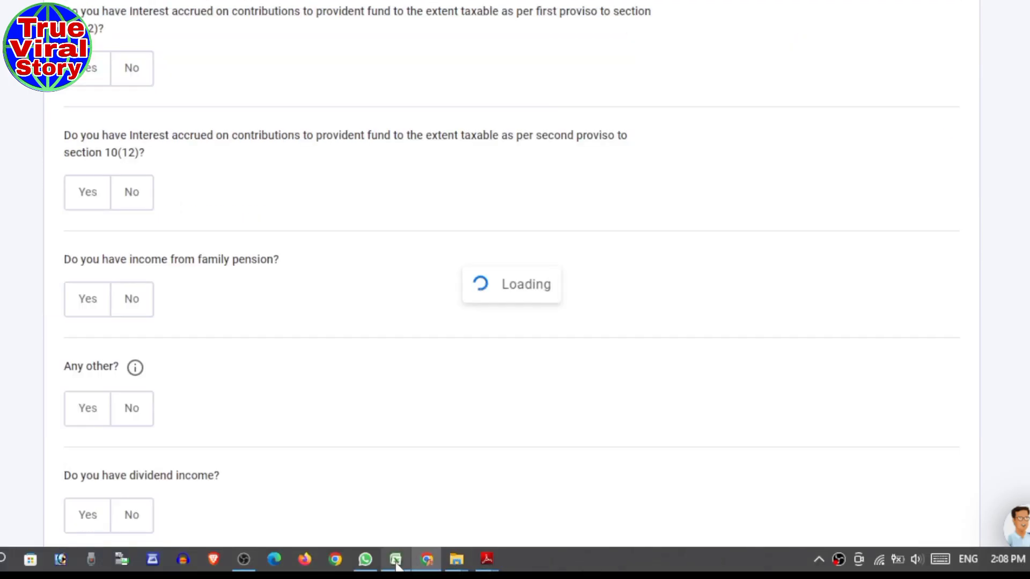
- Go to the SALARY COM 23-24 Excel sheet and locate the savings bank interest row
{"action": "left_click", "coordinate": [395, 560]}
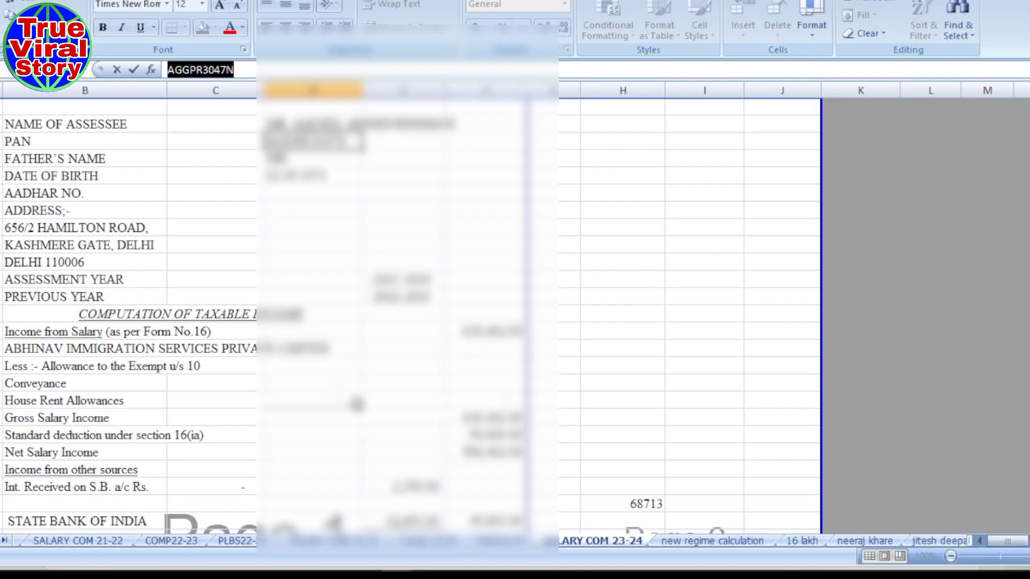
{"action": "key", "text": "Escape"}
{"action": "left_click", "coordinate": [286, 397]}
{"action": "scroll", "coordinate": [285, 397], "scroll_direction": "down", "scroll_amount": 1}
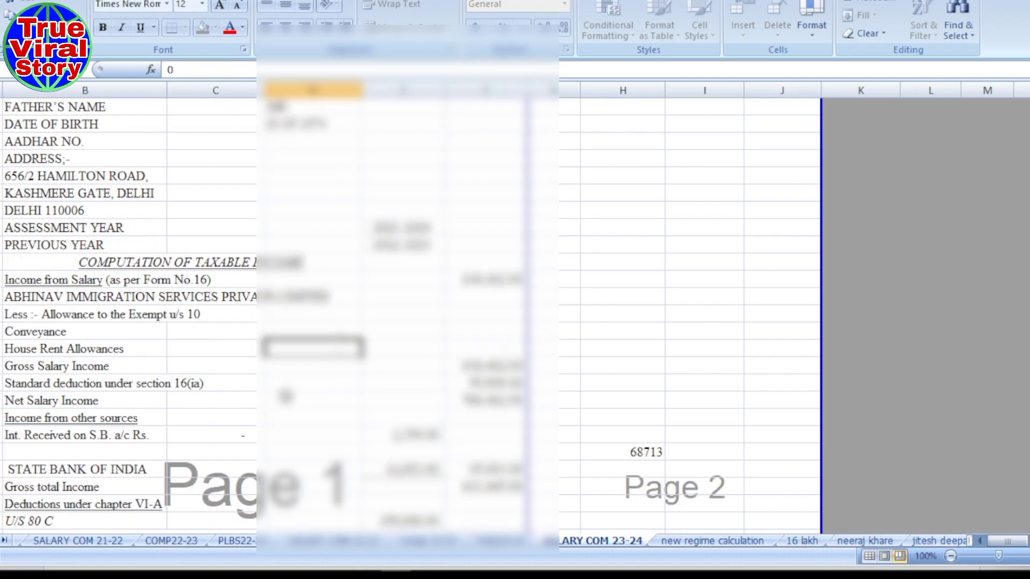
{"action": "scroll", "coordinate": [286, 397], "scroll_direction": "down", "scroll_amount": 1}
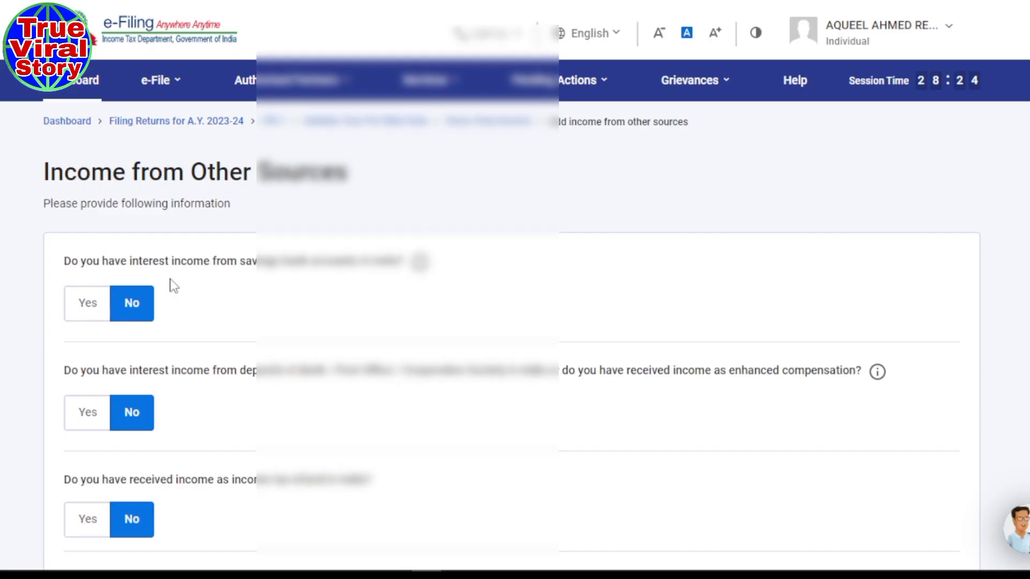
{"action": "left_click", "coordinate": [78, 312]}
{"action": "left_click", "coordinate": [136, 358]}
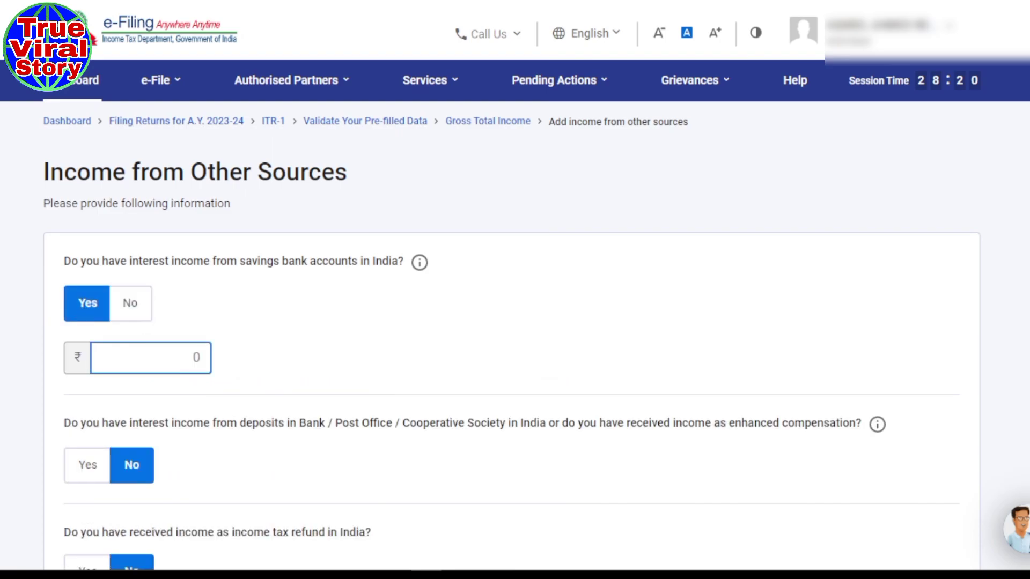
{"action": "left_click", "coordinate": [397, 560]}
{"action": "left_click", "coordinate": [398, 563]}
{"action": "type", "text": "35"}
{"action": "key", "text": "BackSpace"}
{"action": "key", "text": "BackSpace"}
{"action": "type", "text": "2350"}
{"action": "scroll", "coordinate": [309, 344], "scroll_direction": "down", "scroll_amount": 4}
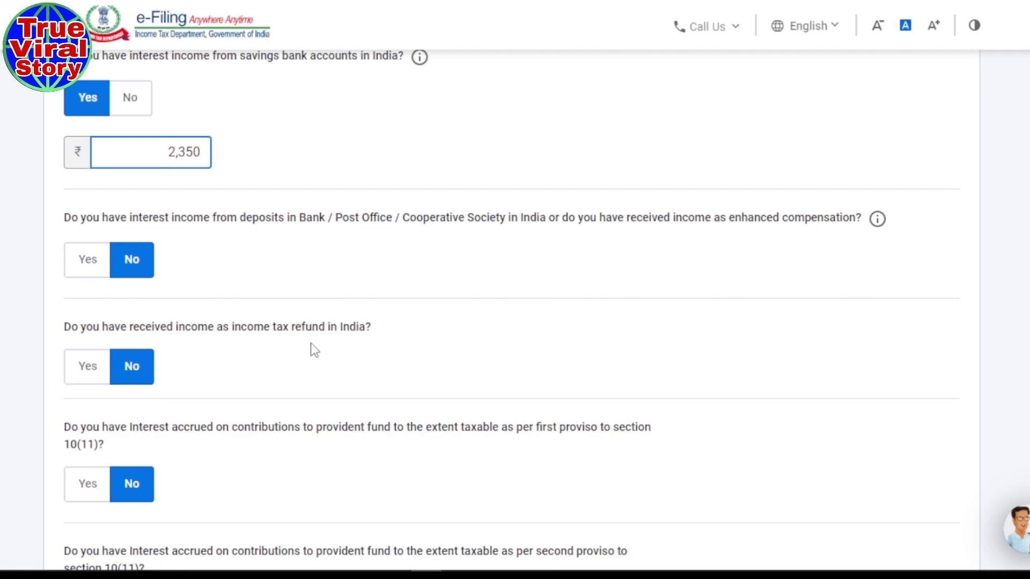
{"action": "scroll", "coordinate": [311, 343], "scroll_direction": "down", "scroll_amount": 3}
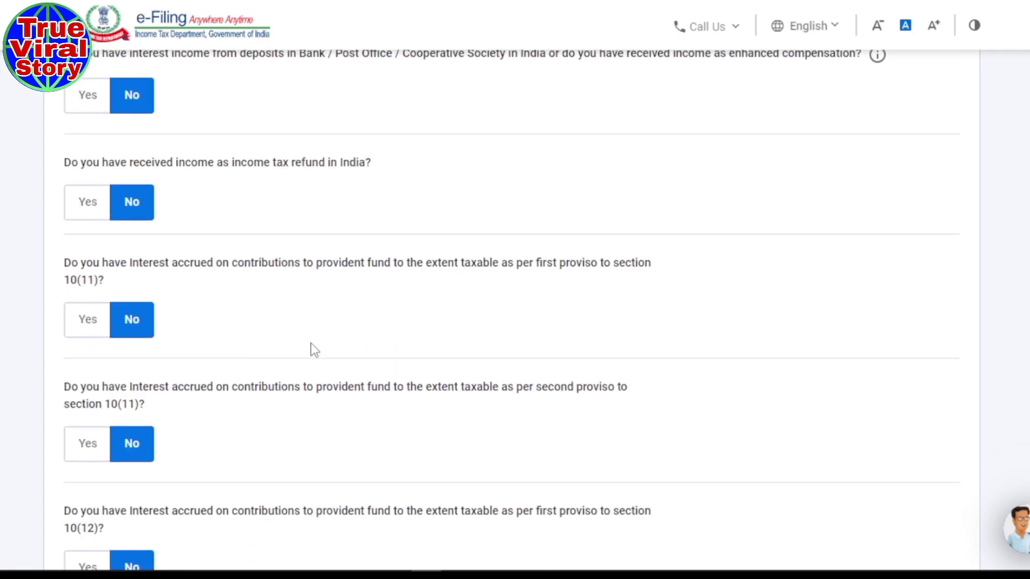
{"action": "scroll", "coordinate": [299, 282], "scroll_direction": "up", "scroll_amount": 3}
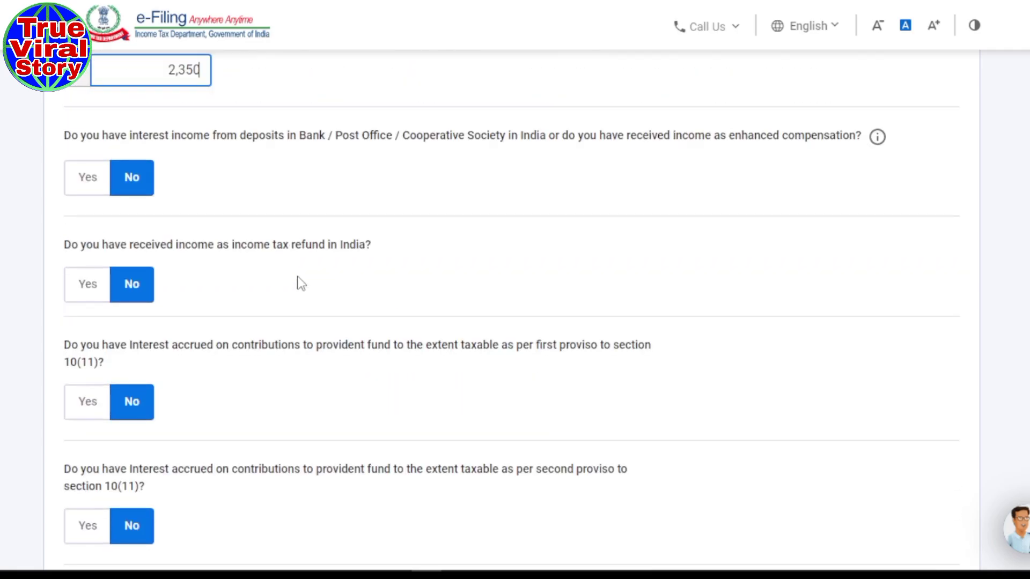
- Review the bank deposit, income tax refund and section 10(11) provident fund questions
{"action": "scroll", "coordinate": [294, 250], "scroll_direction": "up", "scroll_amount": 2}
{"action": "scroll", "coordinate": [314, 299], "scroll_direction": "down", "scroll_amount": 2}
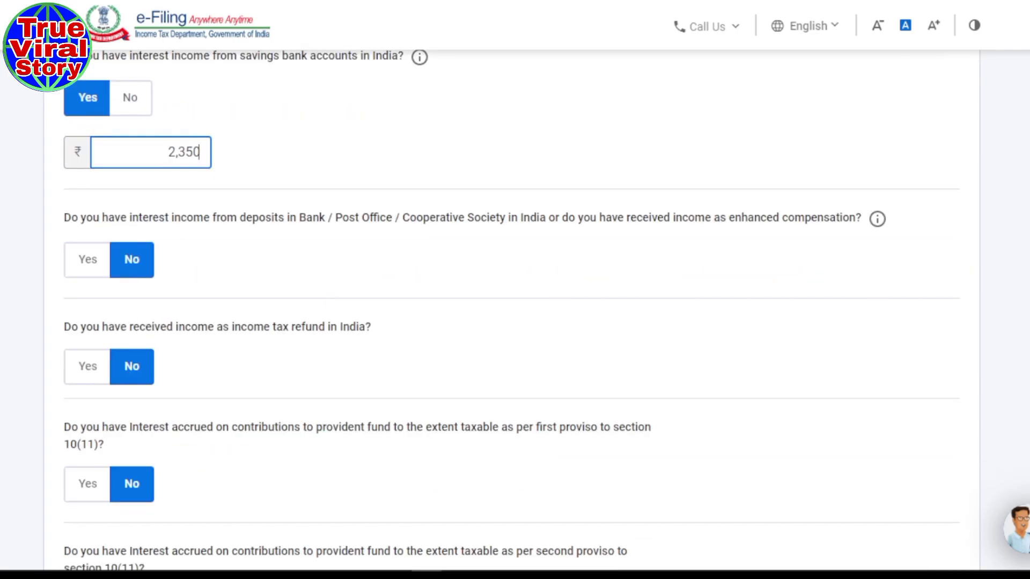
{"action": "left_click_drag", "start_coordinate": [272, 221], "coordinate": [417, 227]}
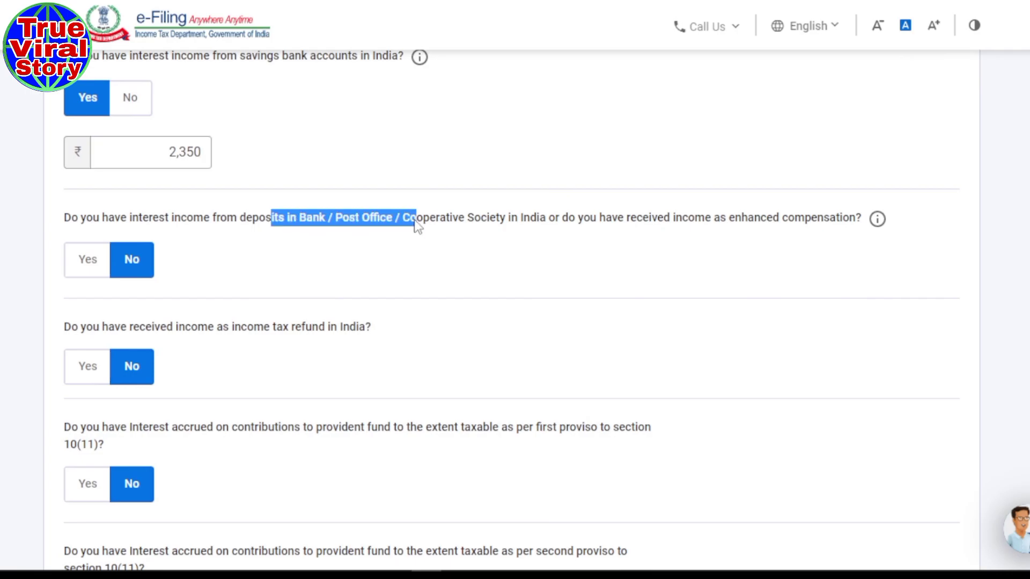
{"action": "scroll", "coordinate": [550, 278], "scroll_direction": "down", "scroll_amount": 2}
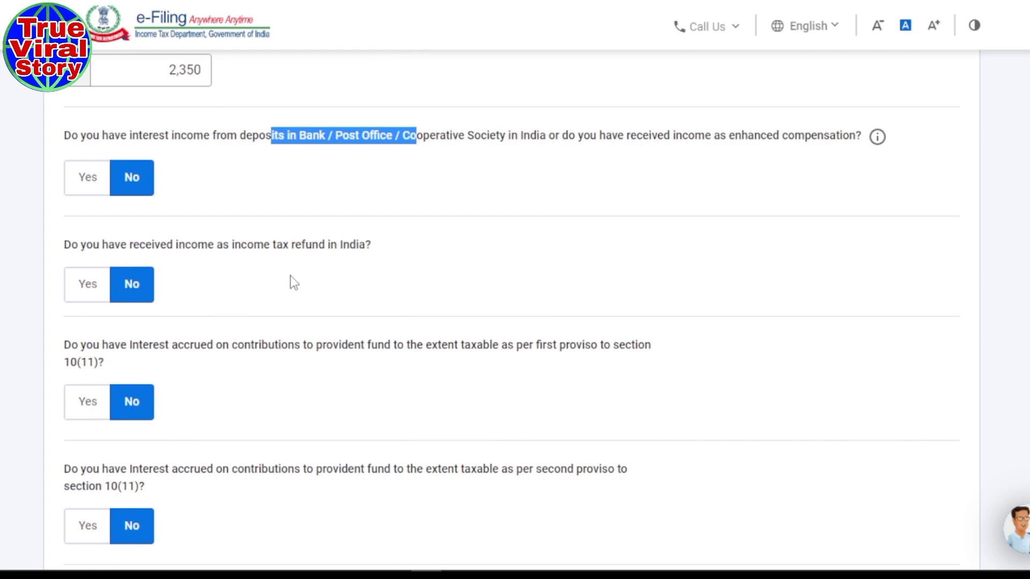
{"action": "left_click_drag", "start_coordinate": [312, 246], "coordinate": [368, 248]}
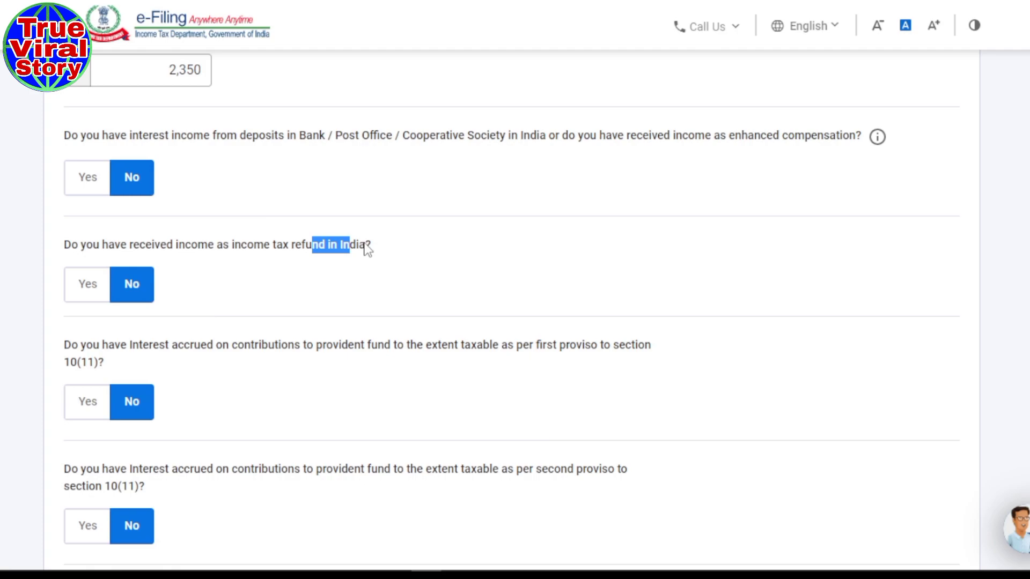
{"action": "scroll", "coordinate": [366, 248], "scroll_direction": "down", "scroll_amount": 1}
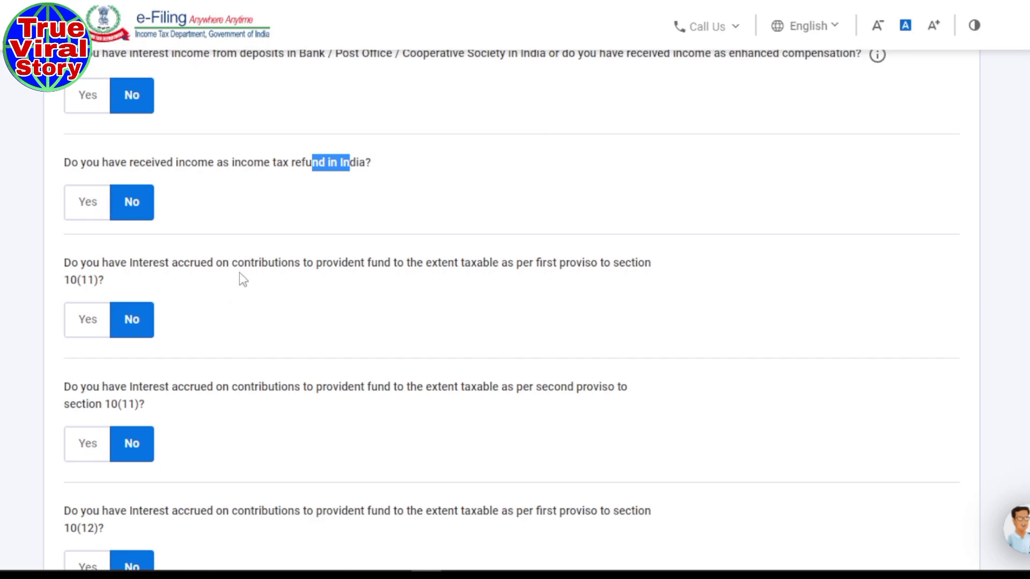
{"action": "left_click_drag", "start_coordinate": [316, 263], "coordinate": [423, 264]}
{"action": "scroll", "coordinate": [311, 311], "scroll_direction": "down", "scroll_amount": 2}
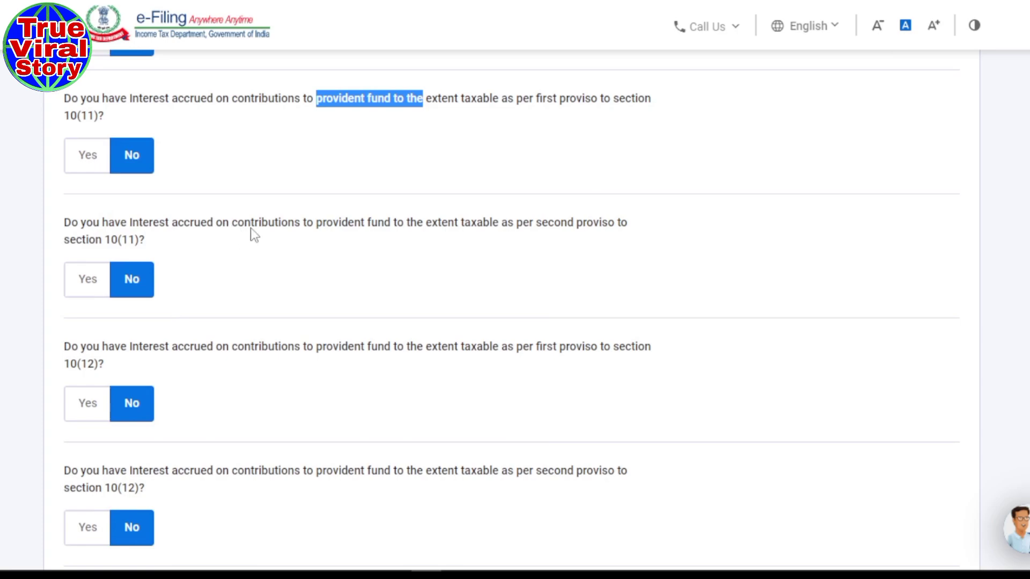
{"action": "left_click_drag", "start_coordinate": [251, 230], "coordinate": [354, 232]}
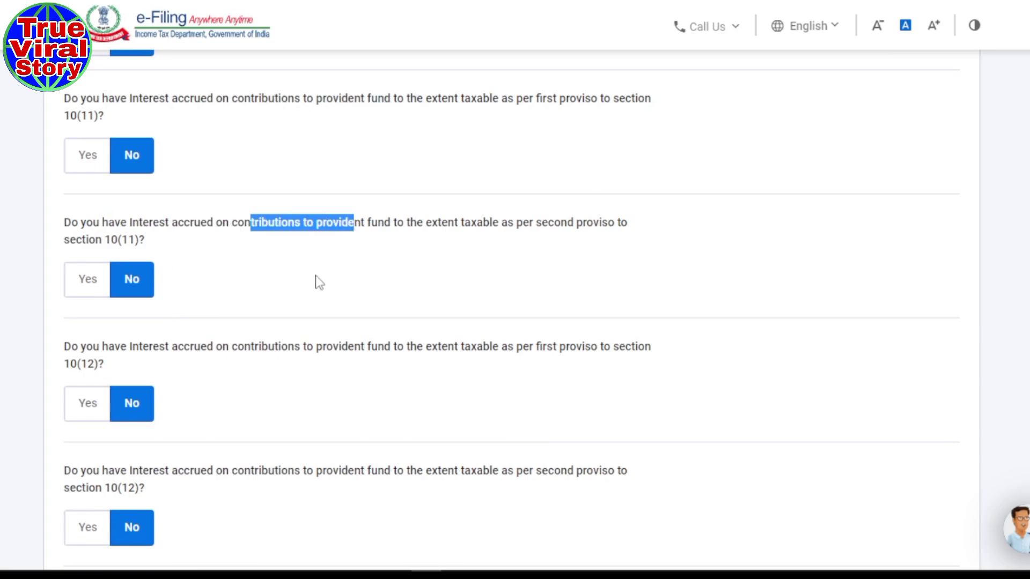
- Review the 10(12) provident fund and 'Any other' questions, then submit with ₹2,350 savings interest
{"action": "scroll", "coordinate": [318, 279], "scroll_direction": "down", "scroll_amount": 1}
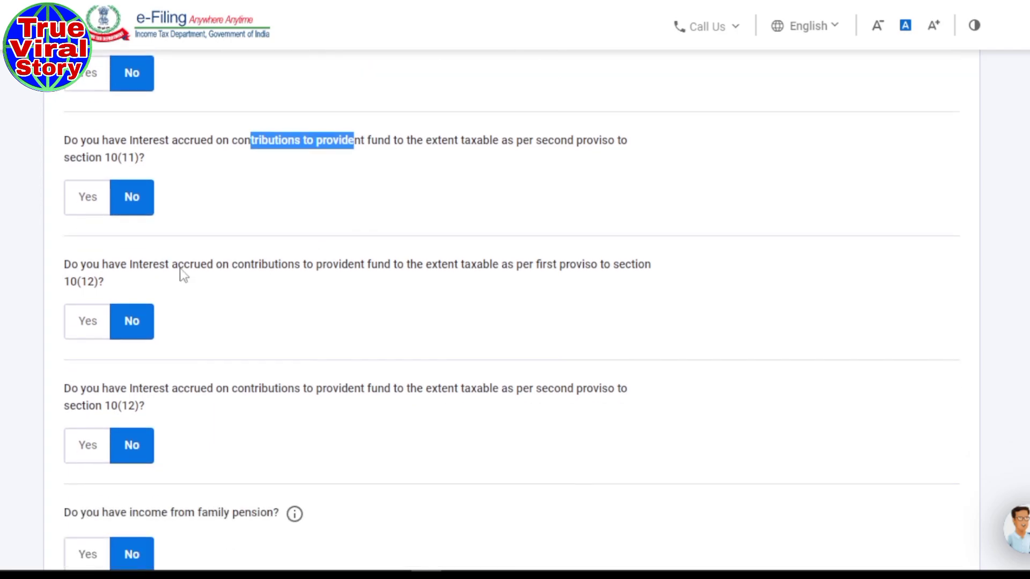
{"action": "left_click_drag", "start_coordinate": [233, 267], "coordinate": [414, 276]}
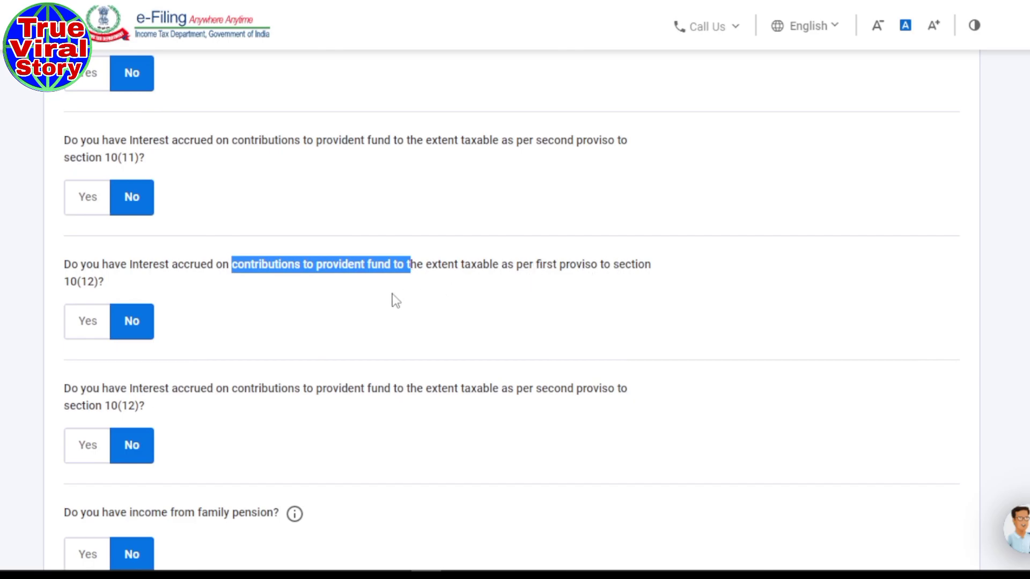
{"action": "scroll", "coordinate": [330, 268], "scroll_direction": "down", "scroll_amount": 3}
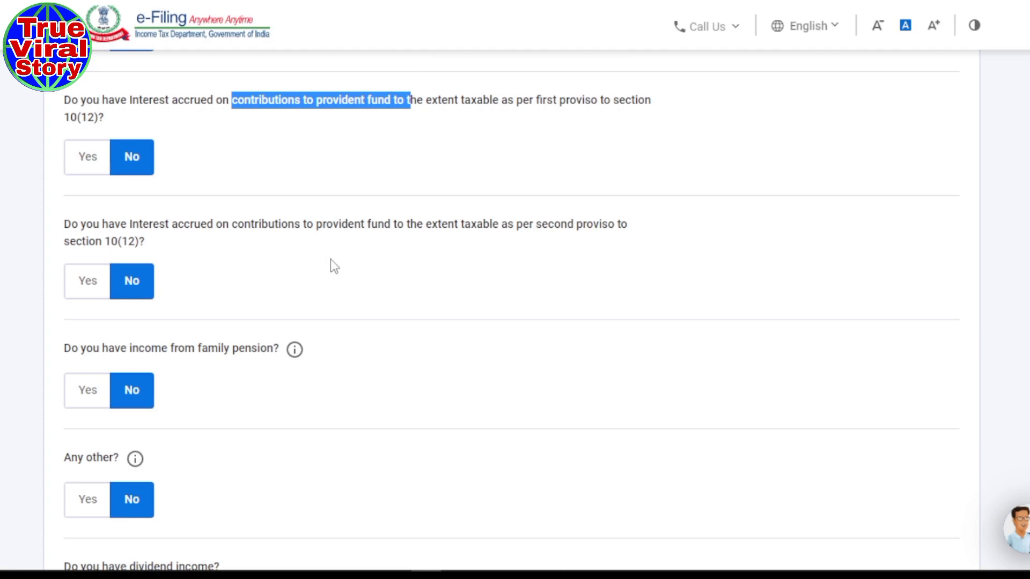
{"action": "left_click_drag", "start_coordinate": [267, 229], "coordinate": [382, 239]}
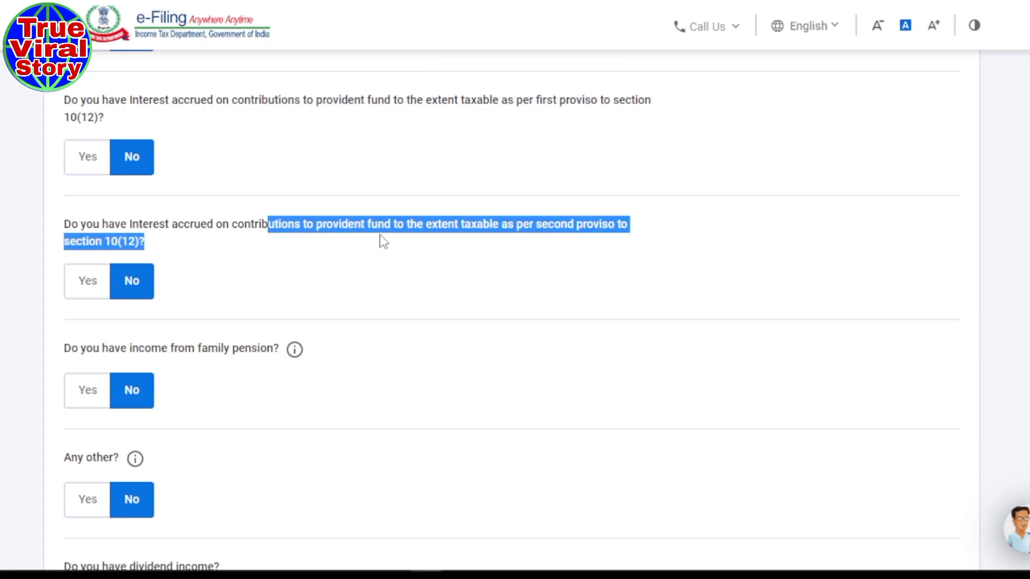
{"action": "scroll", "coordinate": [372, 338], "scroll_direction": "down", "scroll_amount": 2}
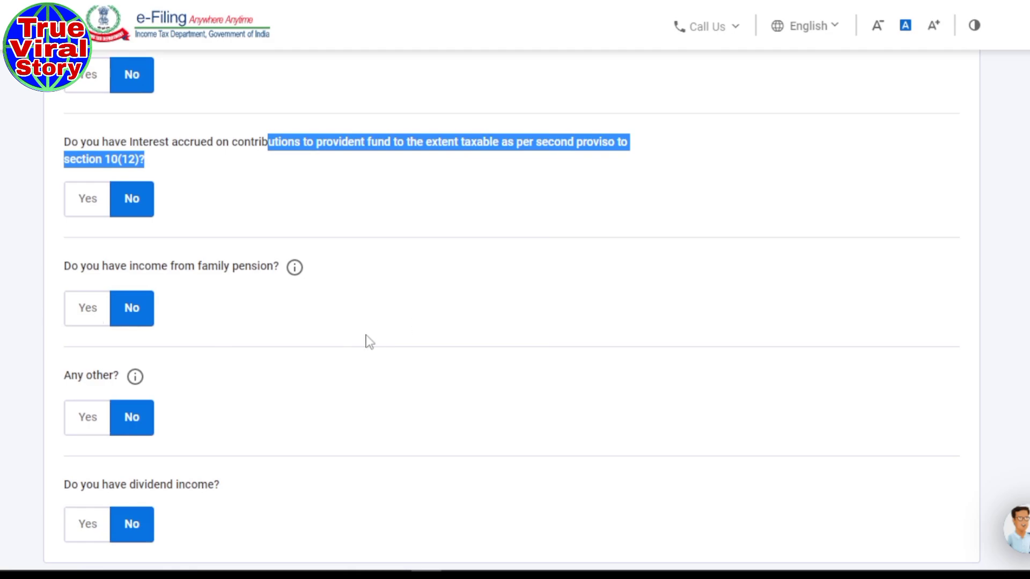
{"action": "scroll", "coordinate": [359, 337], "scroll_direction": "down", "scroll_amount": 3}
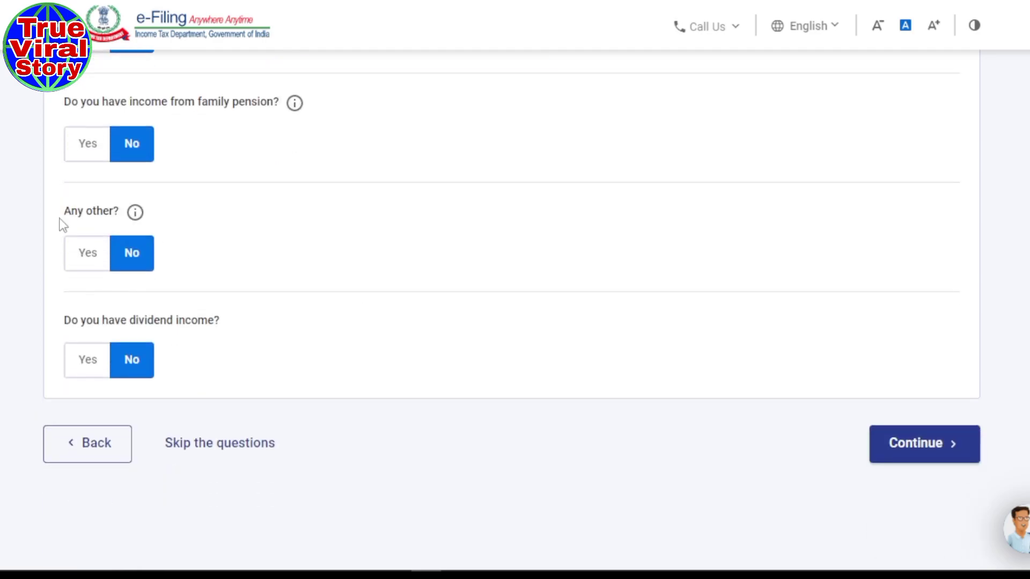
{"action": "left_click_drag", "start_coordinate": [72, 211], "coordinate": [86, 211]}
{"action": "scroll", "coordinate": [337, 253], "scroll_direction": "down", "scroll_amount": 2}
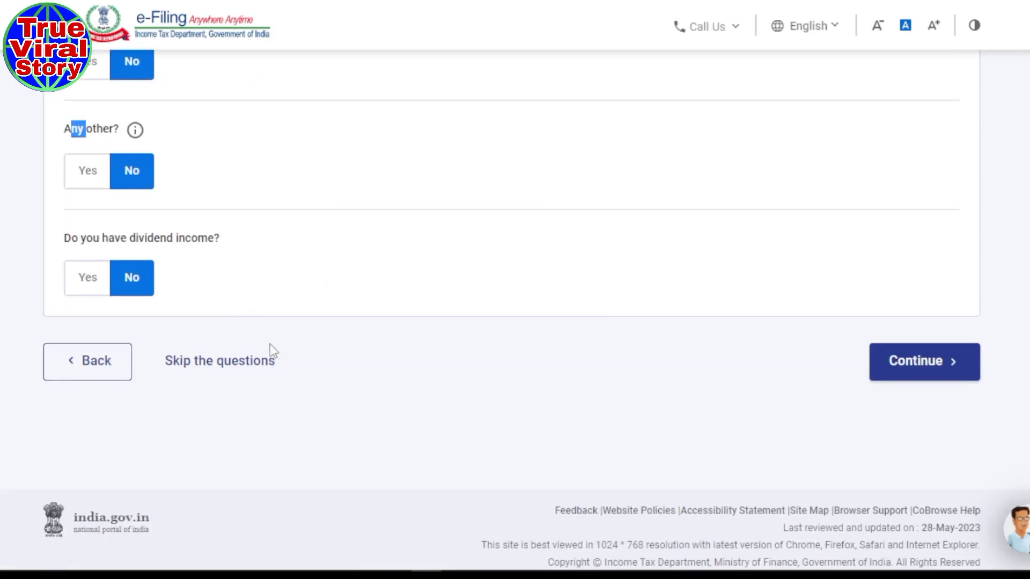
{"action": "scroll", "coordinate": [354, 355], "scroll_direction": "up", "scroll_amount": 3}
{"action": "scroll", "coordinate": [354, 355], "scroll_direction": "down", "scroll_amount": 2}
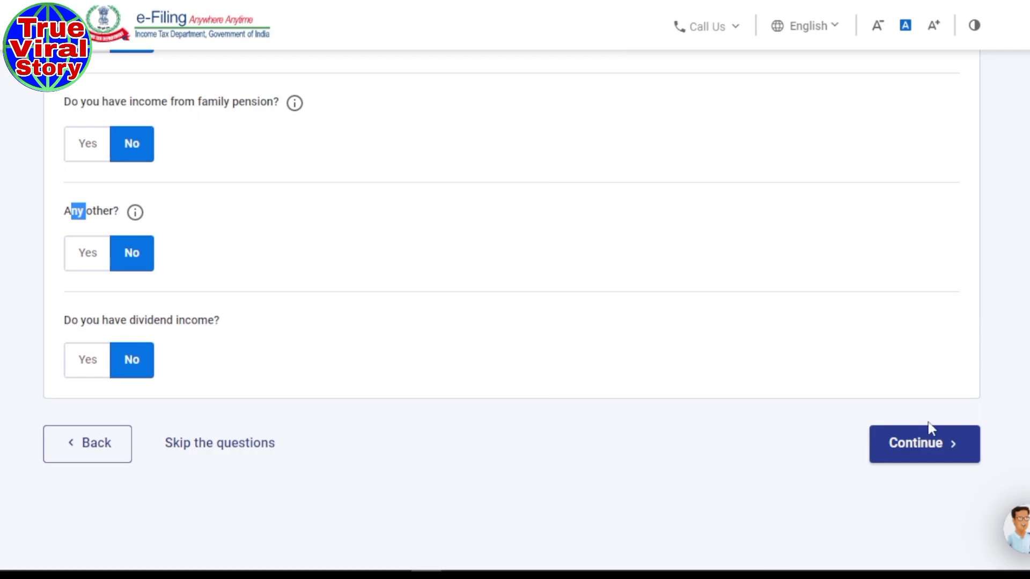
{"action": "left_click", "coordinate": [920, 455]}
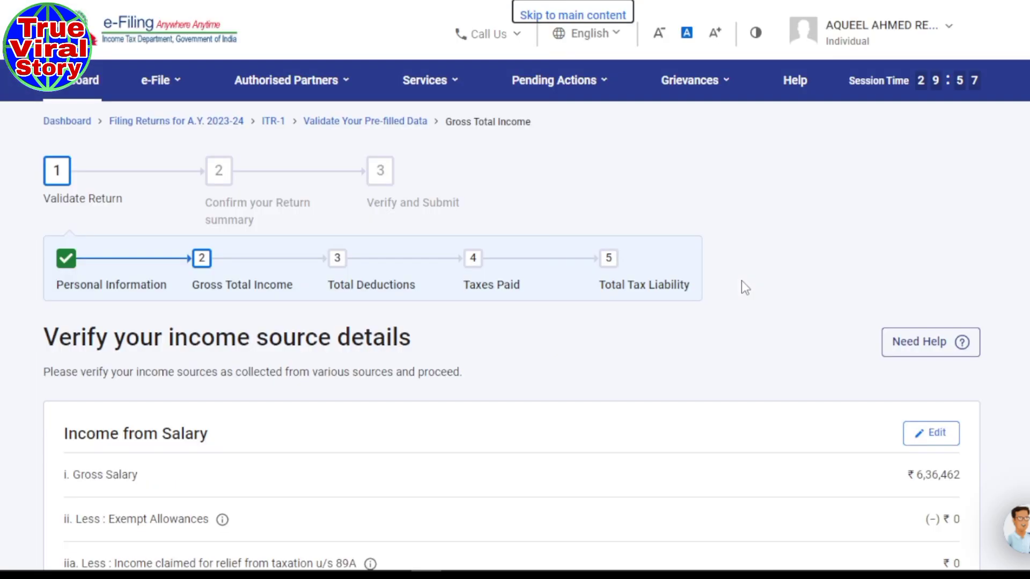
- Check the Salary and Other Sources figures and confirm Gross Total Income of ₹5,88,812
{"action": "scroll", "coordinate": [615, 415], "scroll_direction": "down", "scroll_amount": 3}
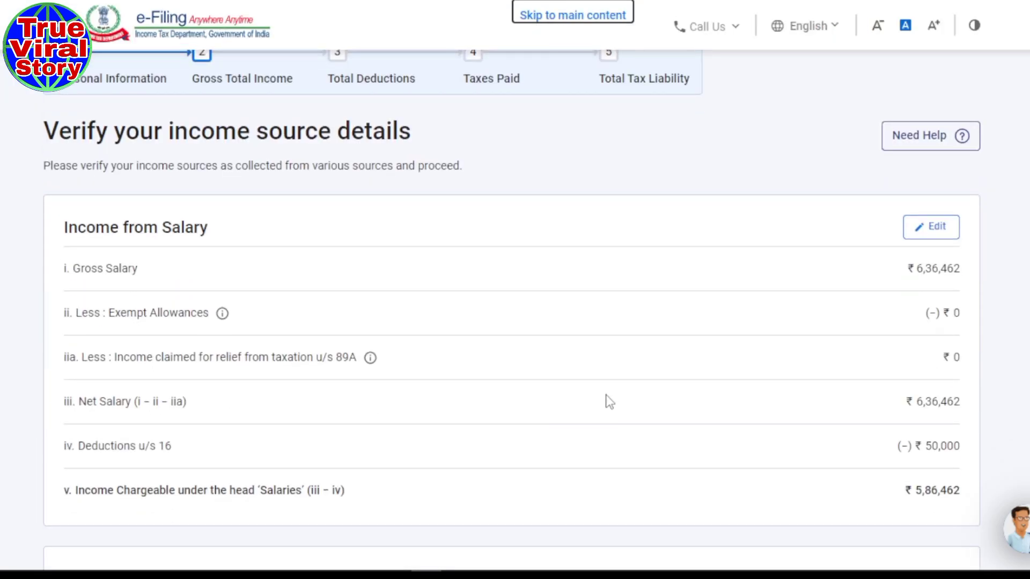
{"action": "scroll", "coordinate": [610, 402], "scroll_direction": "down", "scroll_amount": 15}
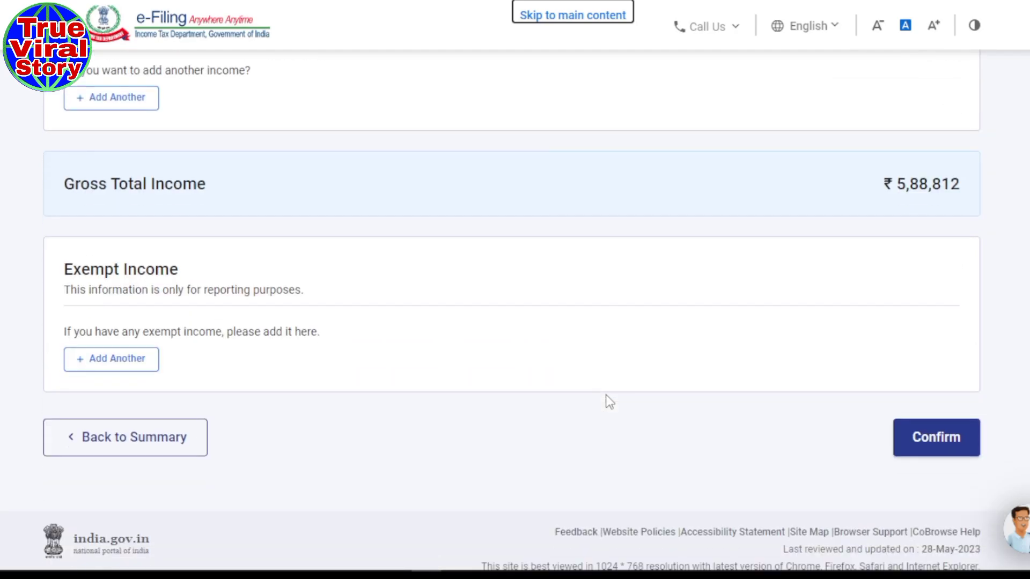
{"action": "scroll", "coordinate": [610, 402], "scroll_direction": "up", "scroll_amount": 10}
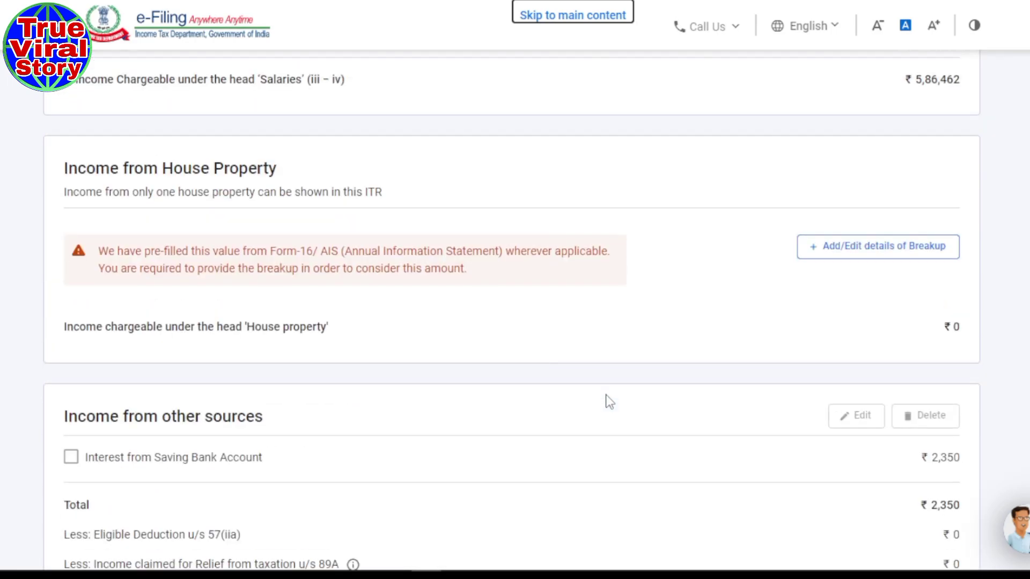
{"action": "scroll", "coordinate": [610, 403], "scroll_direction": "down", "scroll_amount": 4}
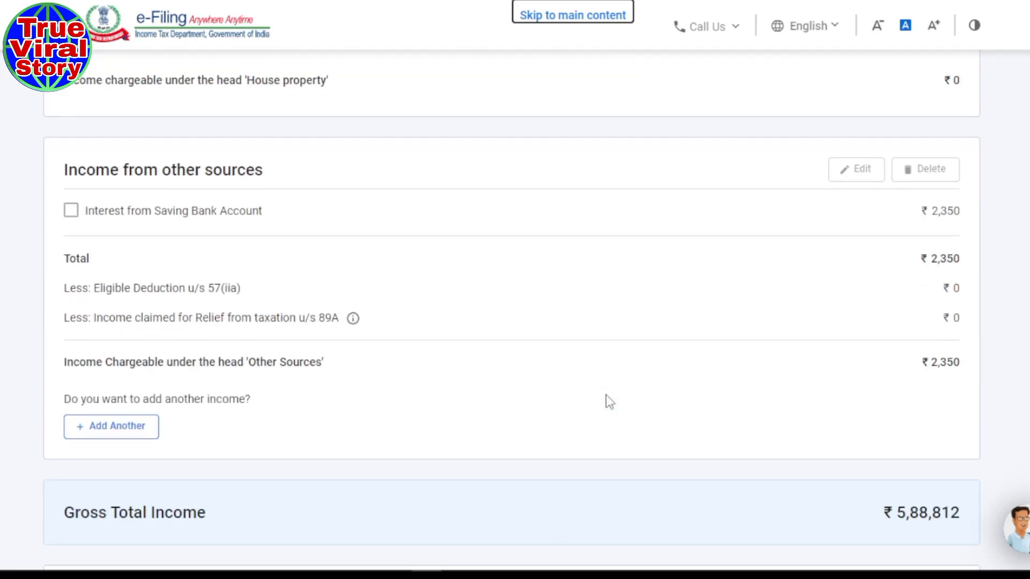
{"action": "scroll", "coordinate": [706, 352], "scroll_direction": "down", "scroll_amount": 6}
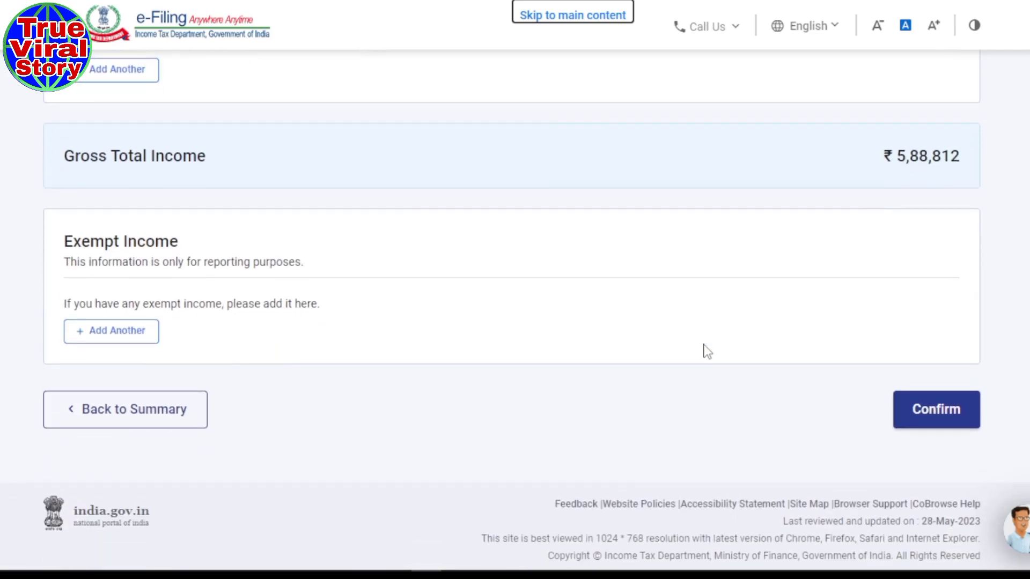
{"action": "left_click", "coordinate": [947, 415]}
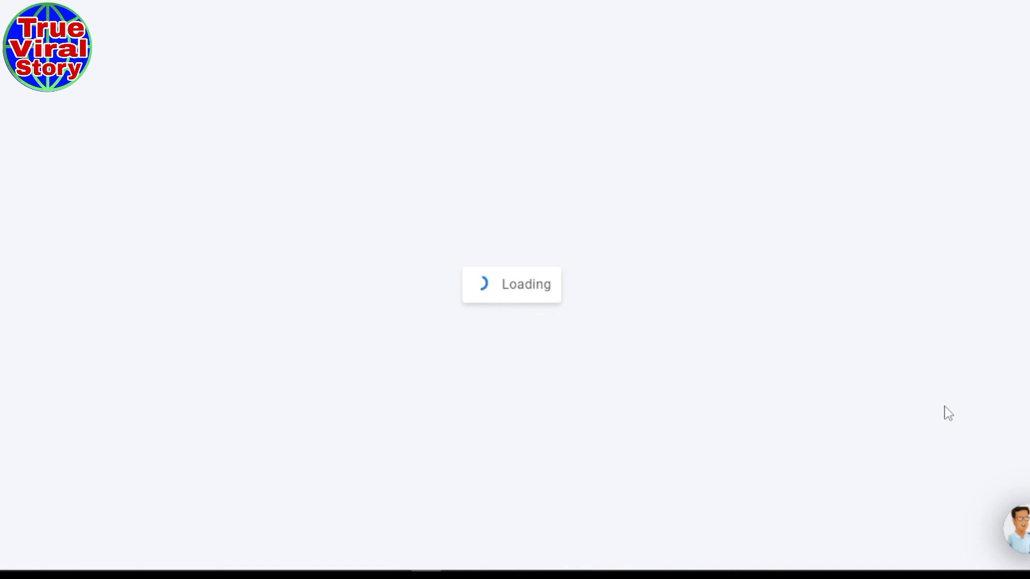
- Open the Total Deductions row on the Return Summary page
{"action": "scroll", "coordinate": [652, 459], "scroll_direction": "down", "scroll_amount": 5}
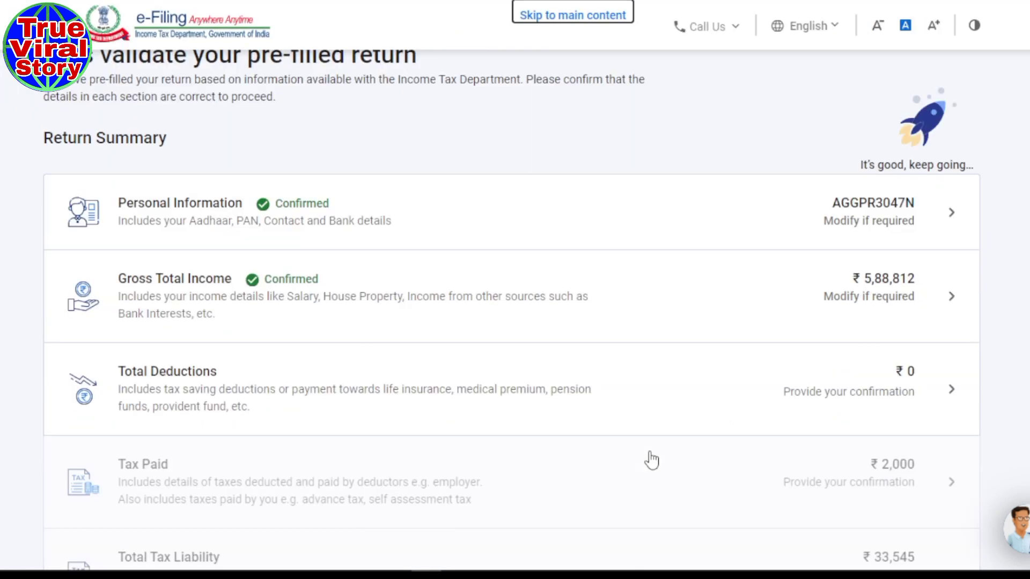
{"action": "scroll", "coordinate": [651, 460], "scroll_direction": "down", "scroll_amount": 2}
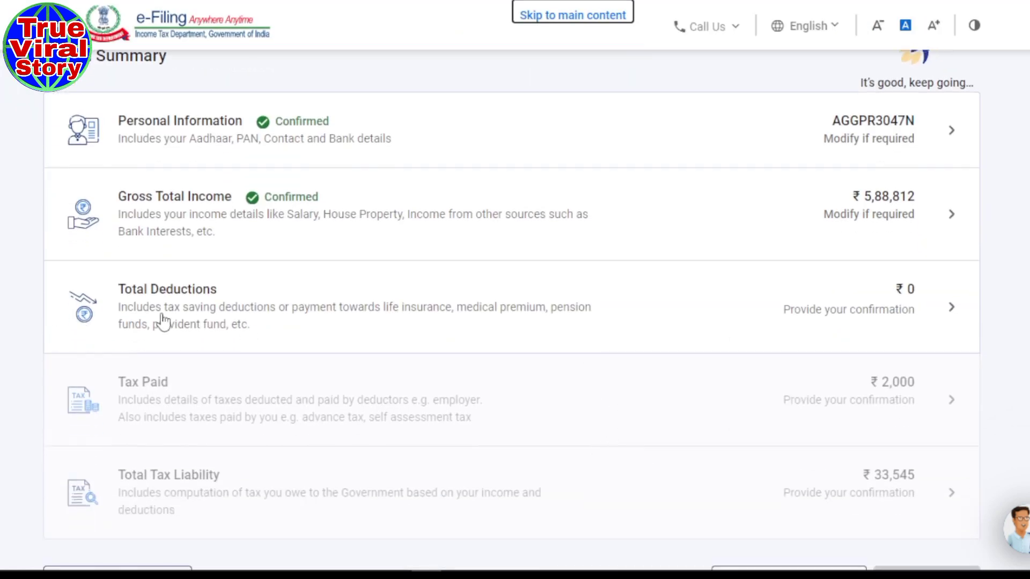
{"action": "left_click", "coordinate": [265, 315]}
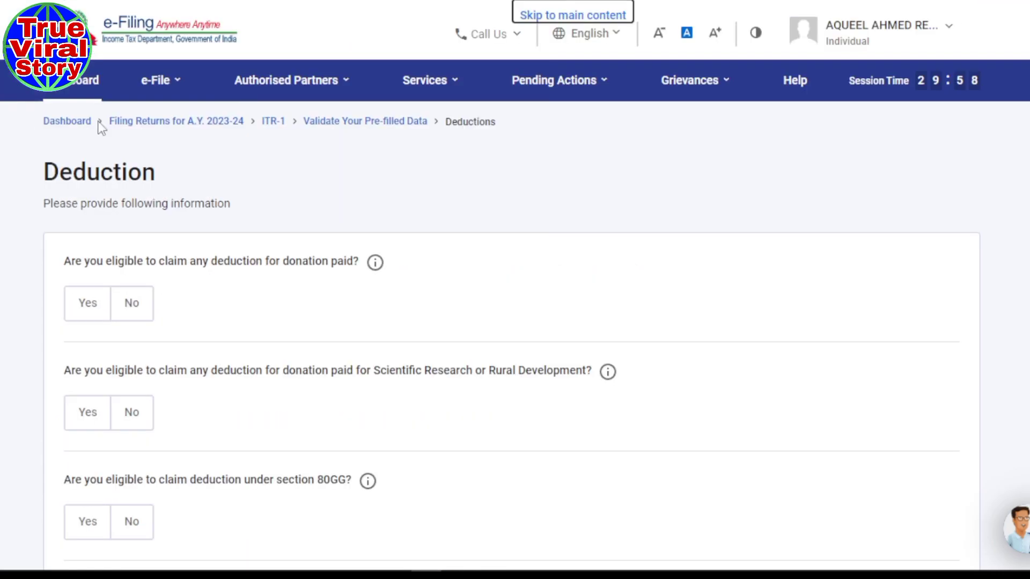
- Answer No to the donation, scientific research donation and section 80GG questions
{"action": "left_click", "coordinate": [294, 91]}
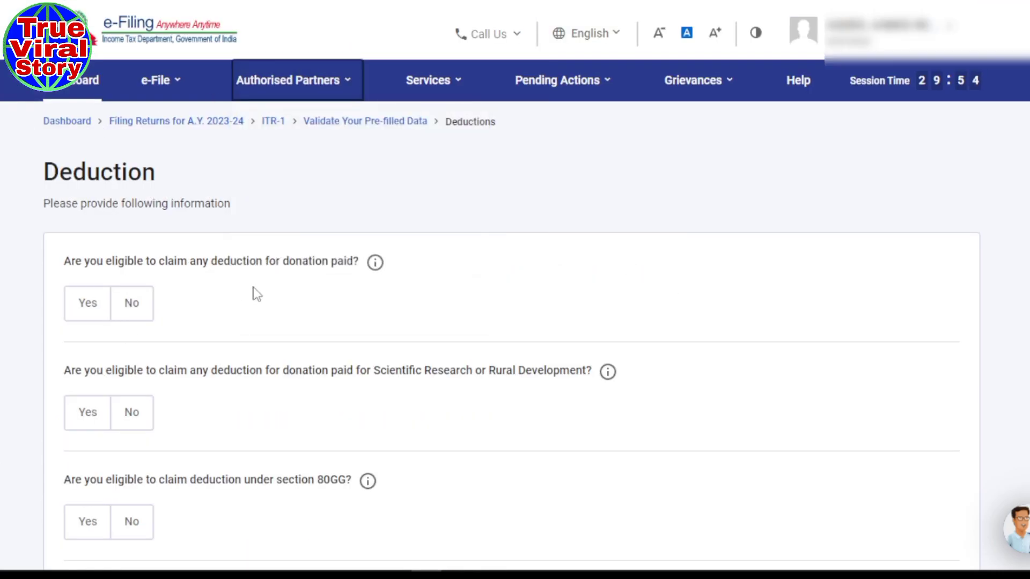
{"action": "scroll", "coordinate": [330, 276], "scroll_direction": "down", "scroll_amount": 2}
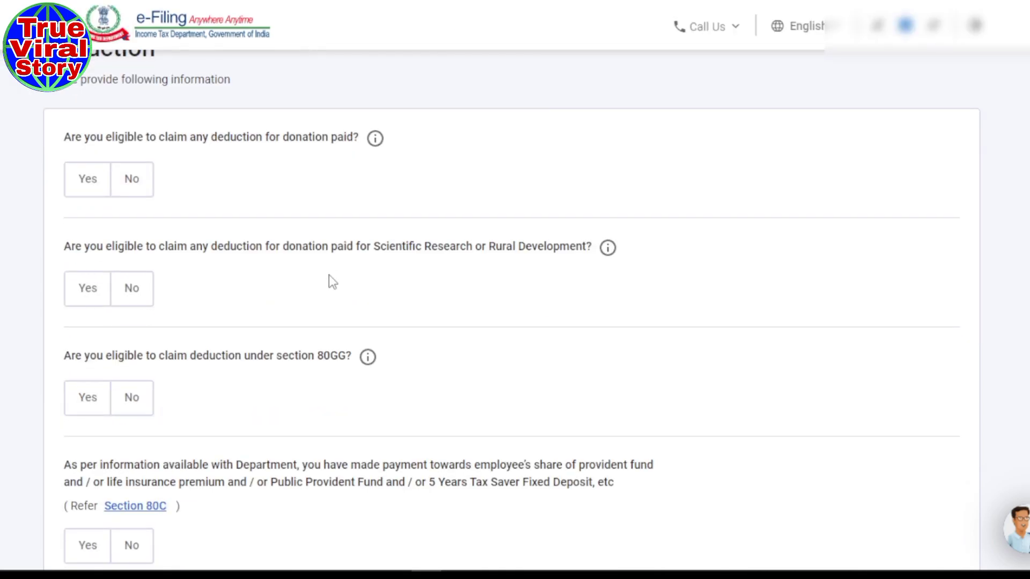
{"action": "left_click", "coordinate": [119, 187]}
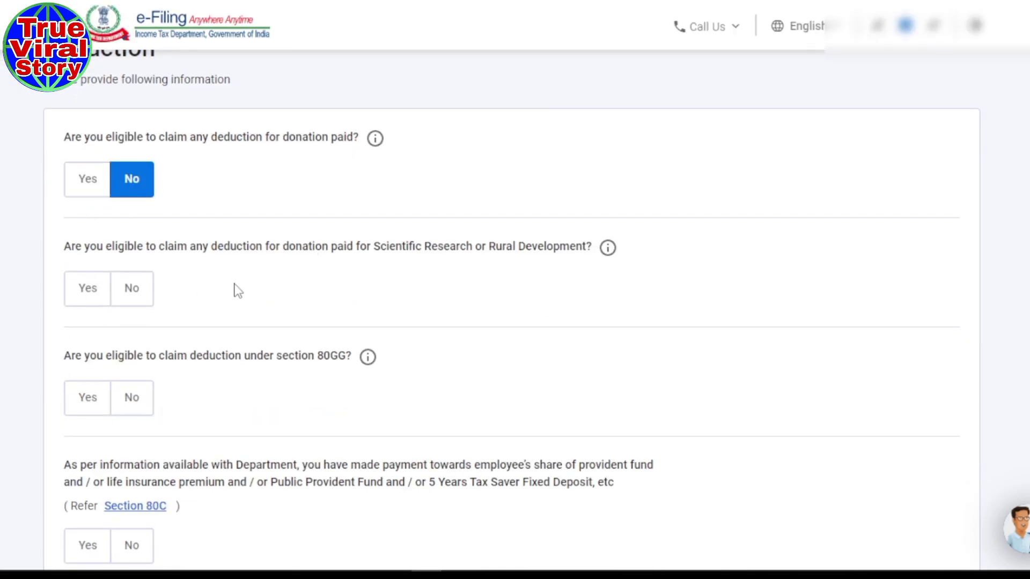
{"action": "left_click", "coordinate": [135, 289]}
{"action": "scroll", "coordinate": [437, 324], "scroll_direction": "down", "scroll_amount": 1}
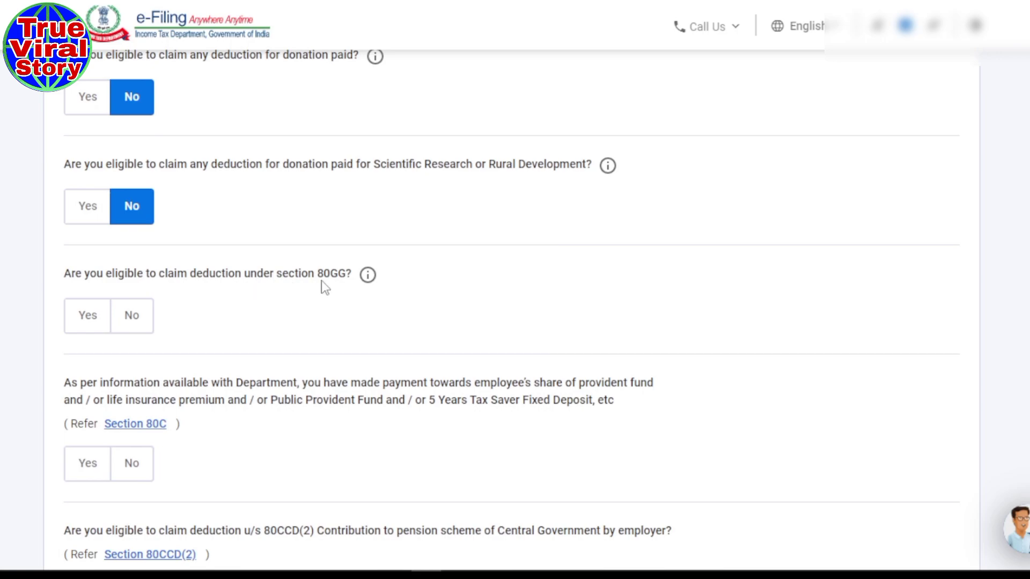
{"action": "left_click", "coordinate": [137, 325]}
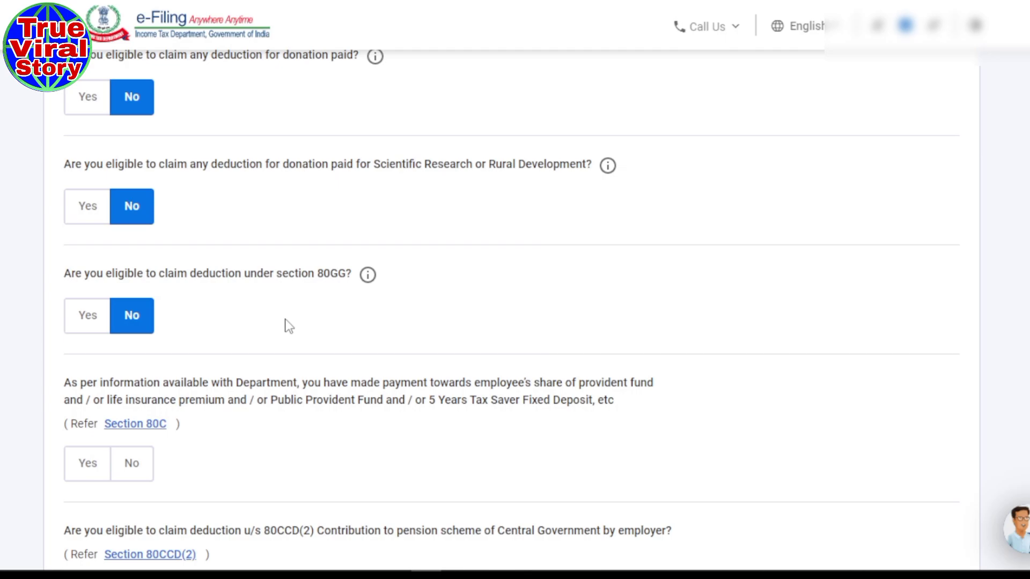
- Claim a Section 80C deduction of ₹1,50,000
{"action": "scroll", "coordinate": [287, 324], "scroll_direction": "down", "scroll_amount": 3}
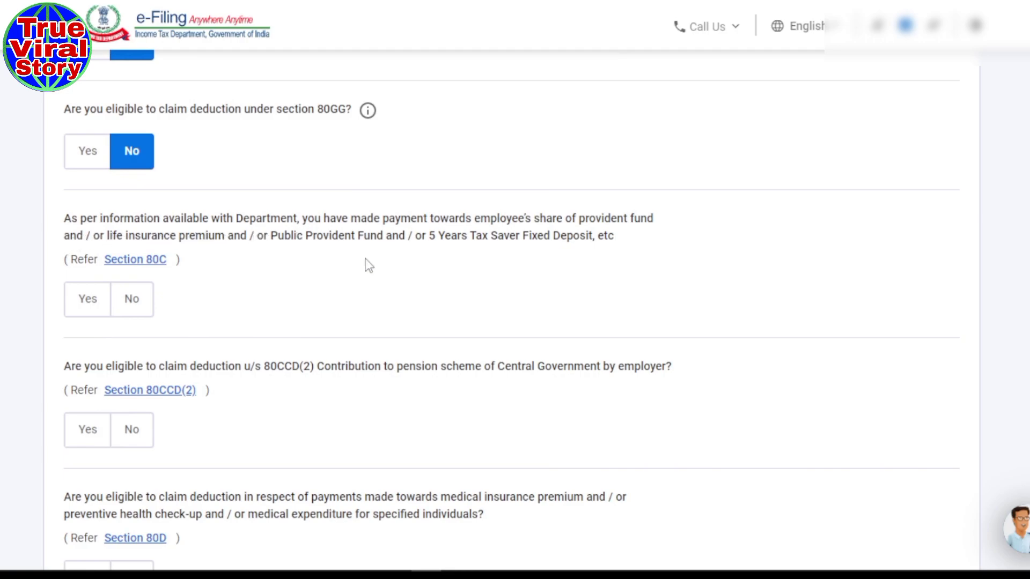
{"action": "scroll", "coordinate": [367, 265], "scroll_direction": "down", "scroll_amount": 2}
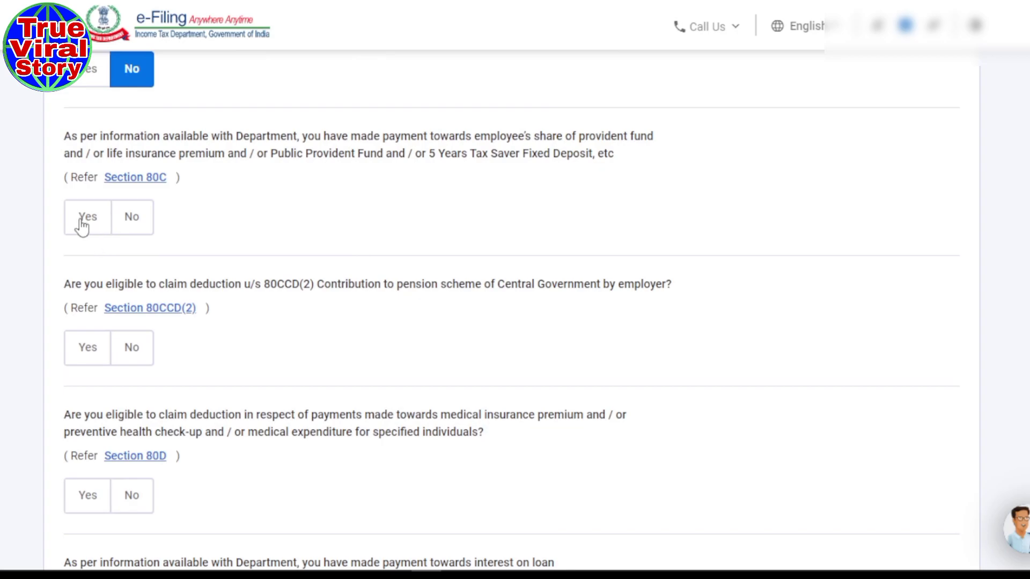
{"action": "left_click", "coordinate": [82, 225]}
{"action": "left_click", "coordinate": [157, 279]}
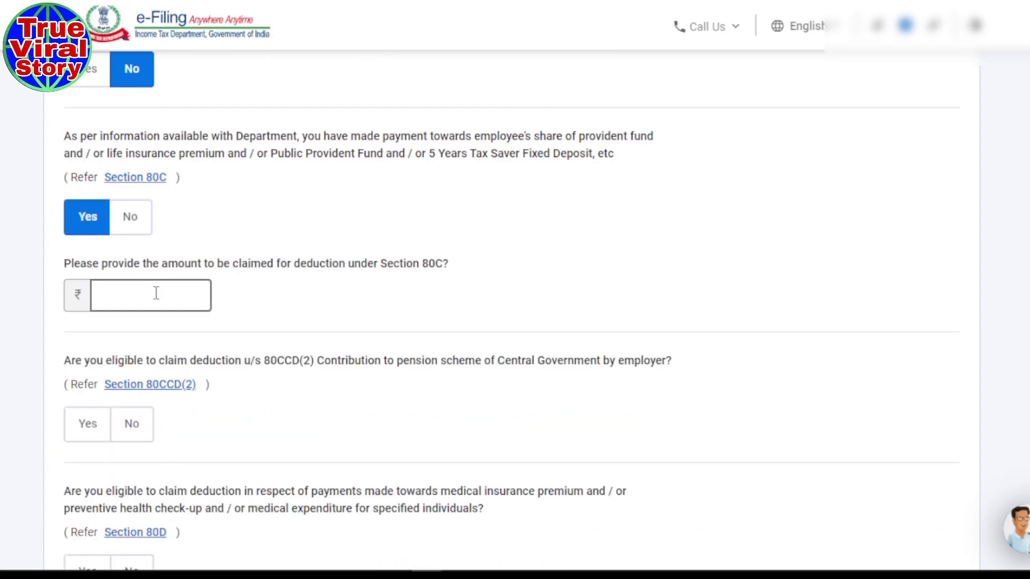
{"action": "type", "text": "150000"}
{"action": "left_click", "coordinate": [414, 295]}
- Decline the 80CCD(2) pension, 80D health insurance and 80E education loan deductions
{"action": "scroll", "coordinate": [414, 295], "scroll_direction": "down", "scroll_amount": 3}
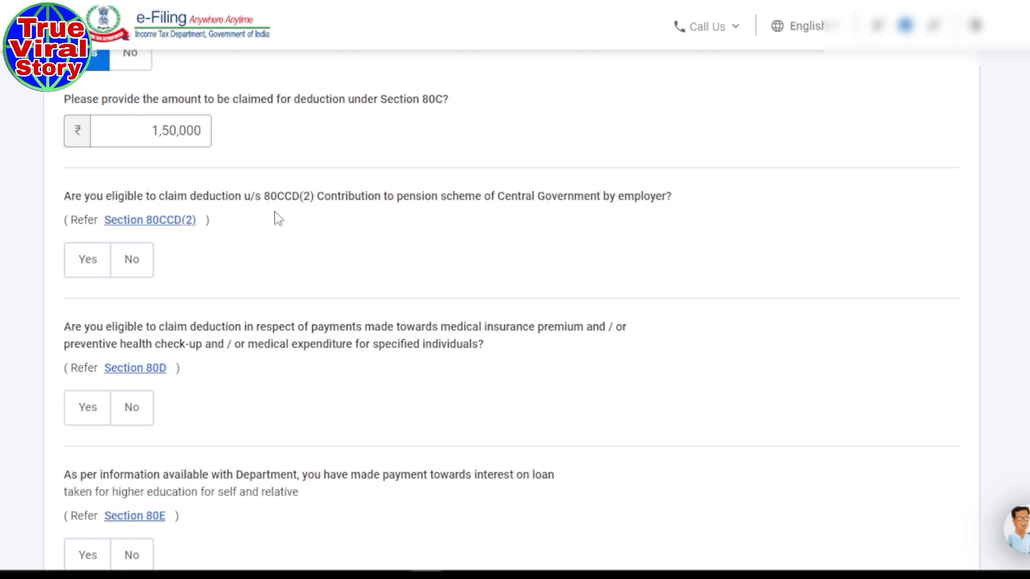
{"action": "left_click", "coordinate": [139, 266]}
{"action": "scroll", "coordinate": [375, 269], "scroll_direction": "down", "scroll_amount": 3}
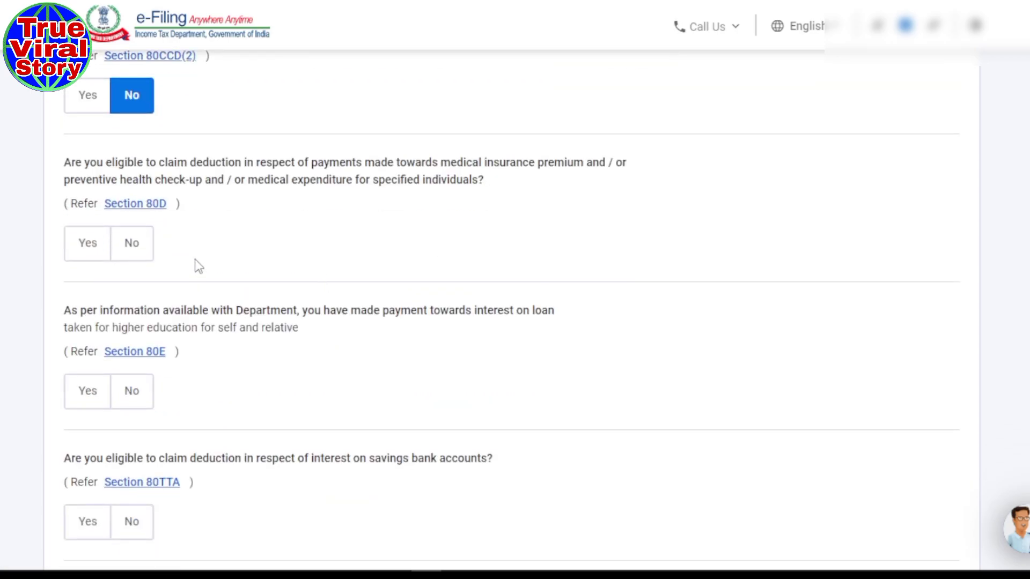
{"action": "left_click", "coordinate": [128, 247]}
{"action": "scroll", "coordinate": [322, 252], "scroll_direction": "down", "scroll_amount": 2}
{"action": "left_click", "coordinate": [129, 310]}
{"action": "scroll", "coordinate": [356, 284], "scroll_direction": "down", "scroll_amount": 3}
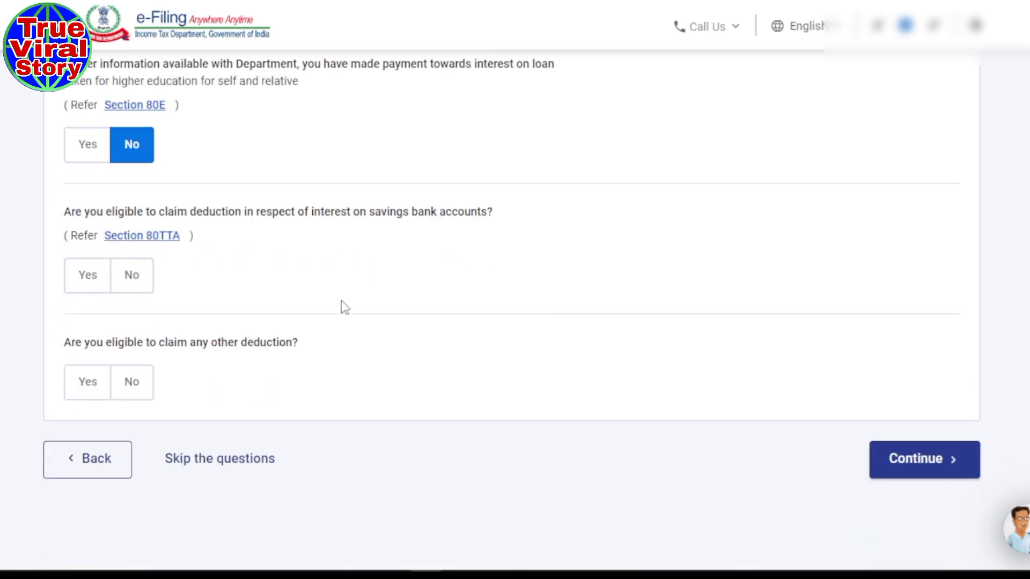
- Opt for 80TTA, decline any other deduction, and submit the eligibility answers
{"action": "left_click", "coordinate": [86, 283]}
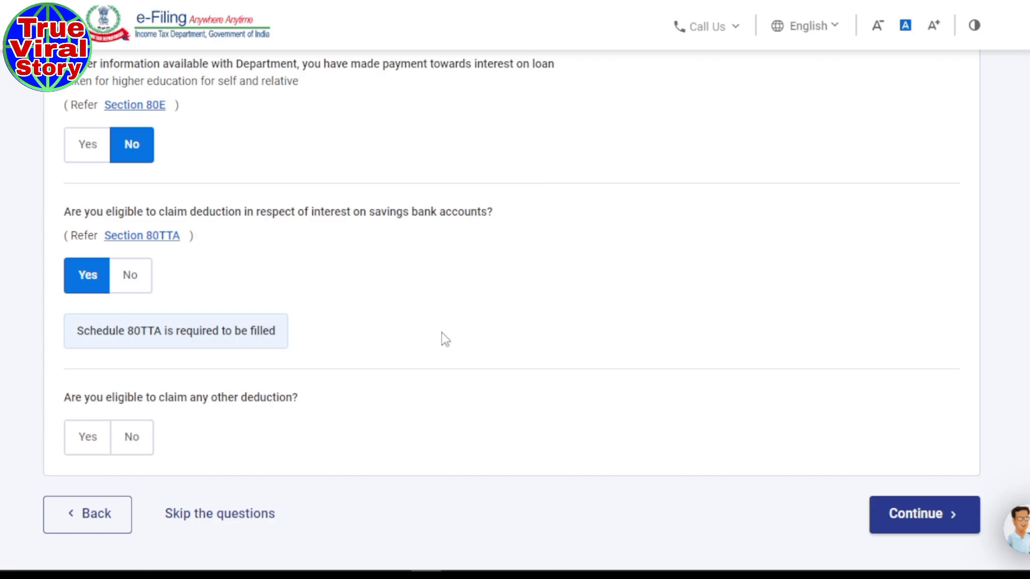
{"action": "scroll", "coordinate": [436, 333], "scroll_direction": "down", "scroll_amount": 3}
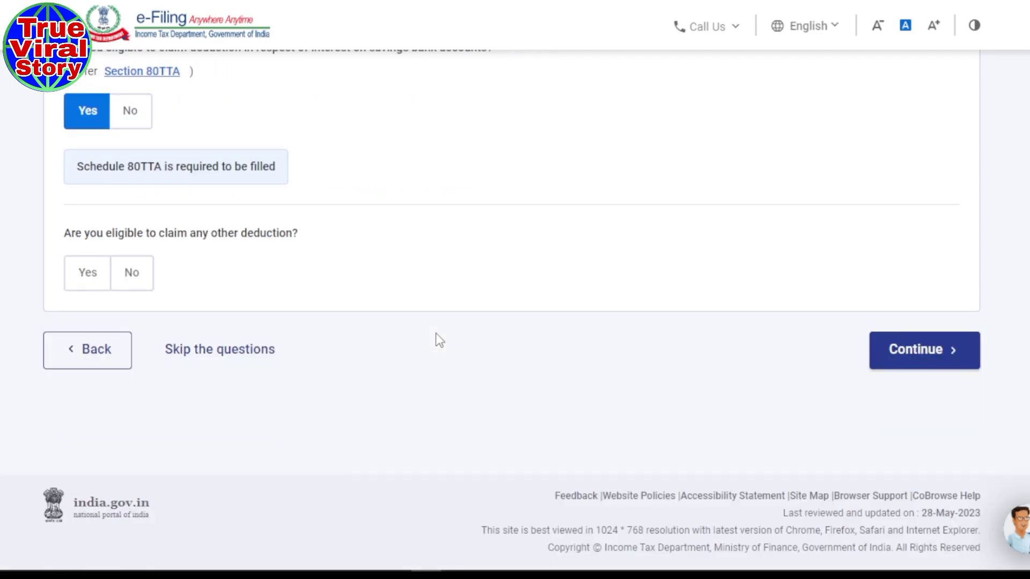
{"action": "left_click", "coordinate": [140, 276]}
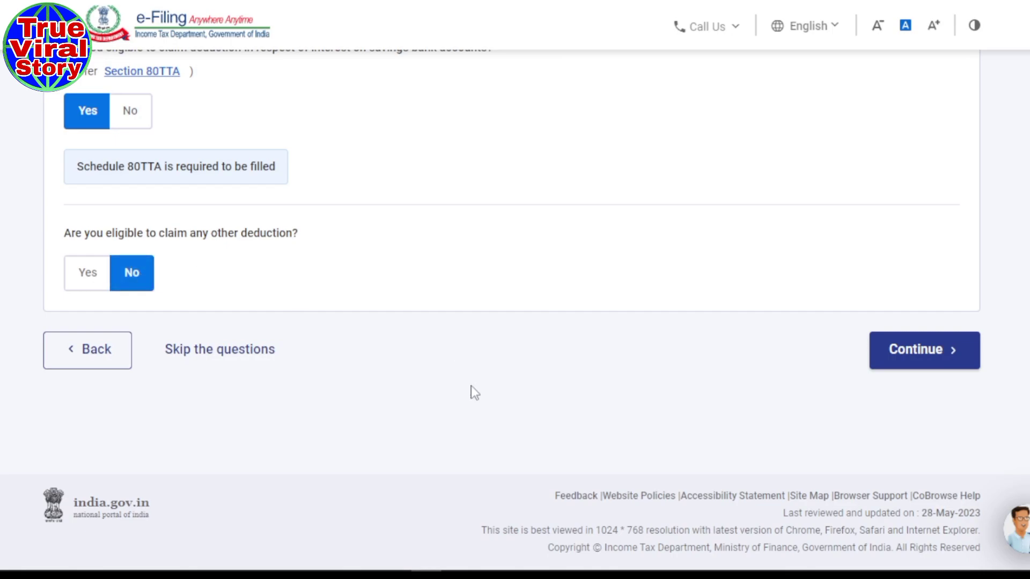
{"action": "left_click", "coordinate": [939, 353]}
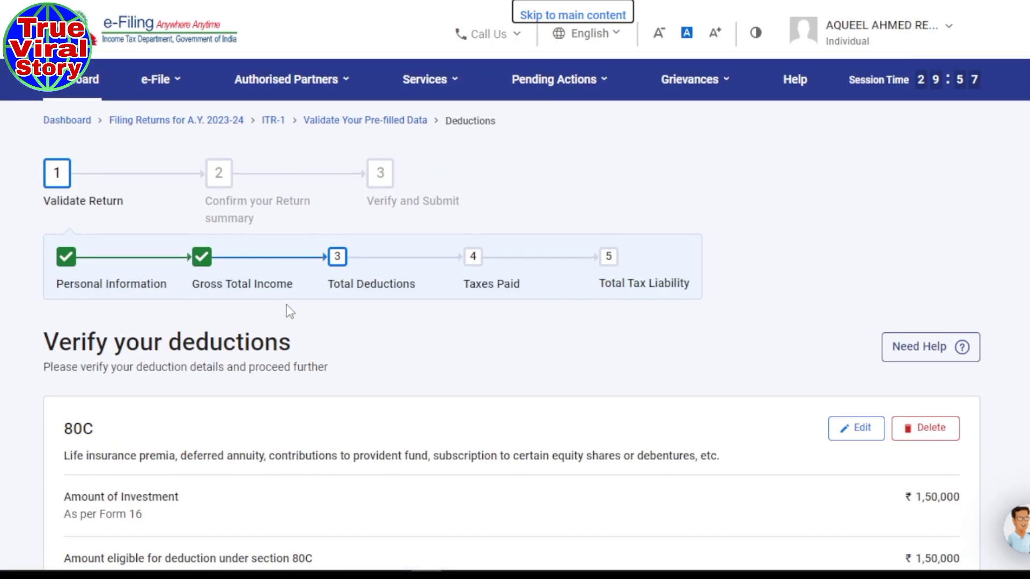
- Review the 80G, 80D, 80GGA and 80TTA cards below the ₹1,50,000 80C deduction, then add 80TTA
{"action": "scroll", "coordinate": [461, 354], "scroll_direction": "down", "scroll_amount": 4}
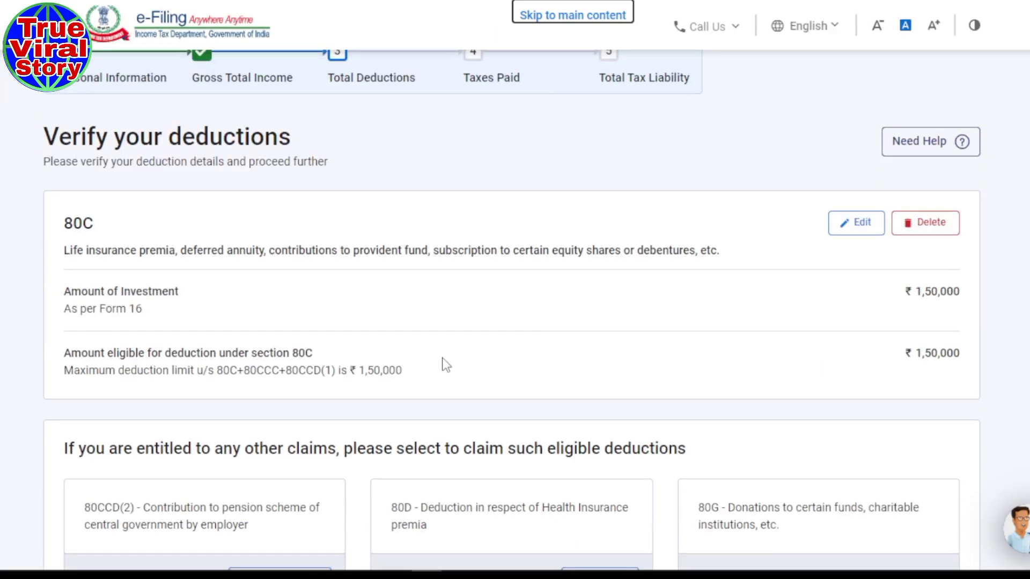
{"action": "scroll", "coordinate": [446, 365], "scroll_direction": "down", "scroll_amount": 5}
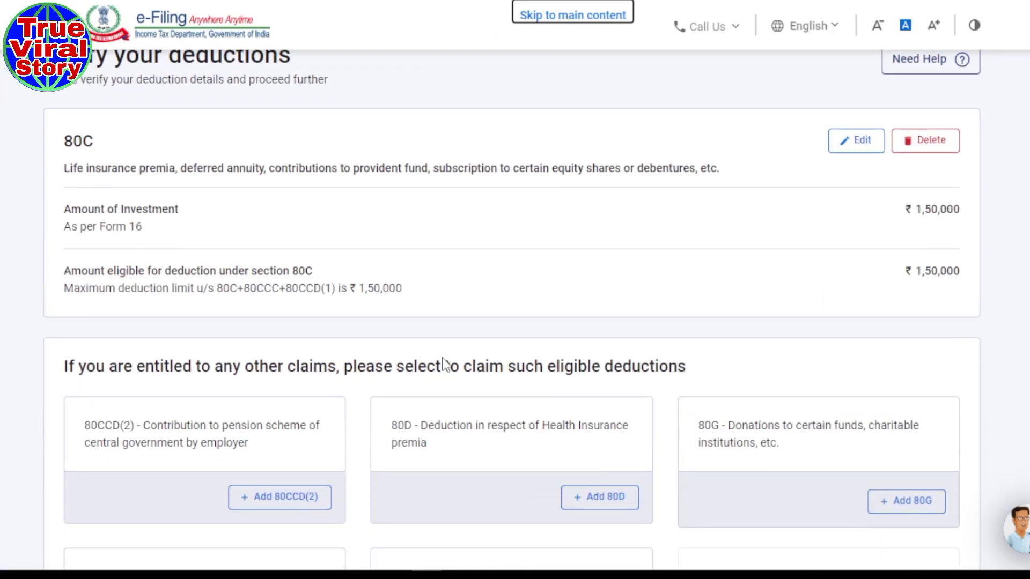
{"action": "scroll", "coordinate": [445, 365], "scroll_direction": "down", "scroll_amount": 2}
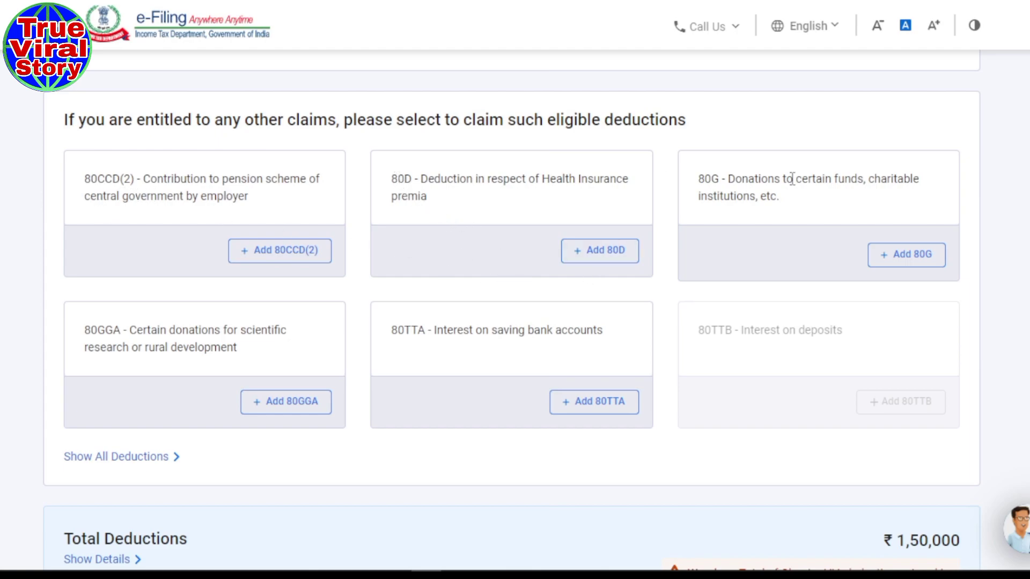
{"action": "left_click_drag", "start_coordinate": [697, 178], "coordinate": [744, 180]}
{"action": "left_click_drag", "start_coordinate": [391, 179], "coordinate": [477, 179]}
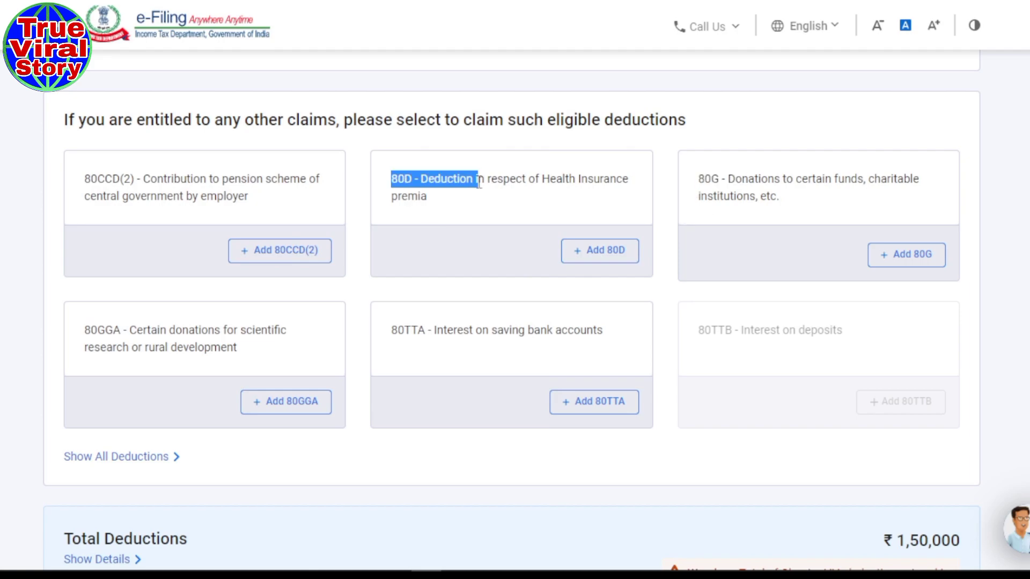
{"action": "left_click_drag", "start_coordinate": [83, 330], "coordinate": [153, 335]}
{"action": "left_click", "coordinate": [389, 333]}
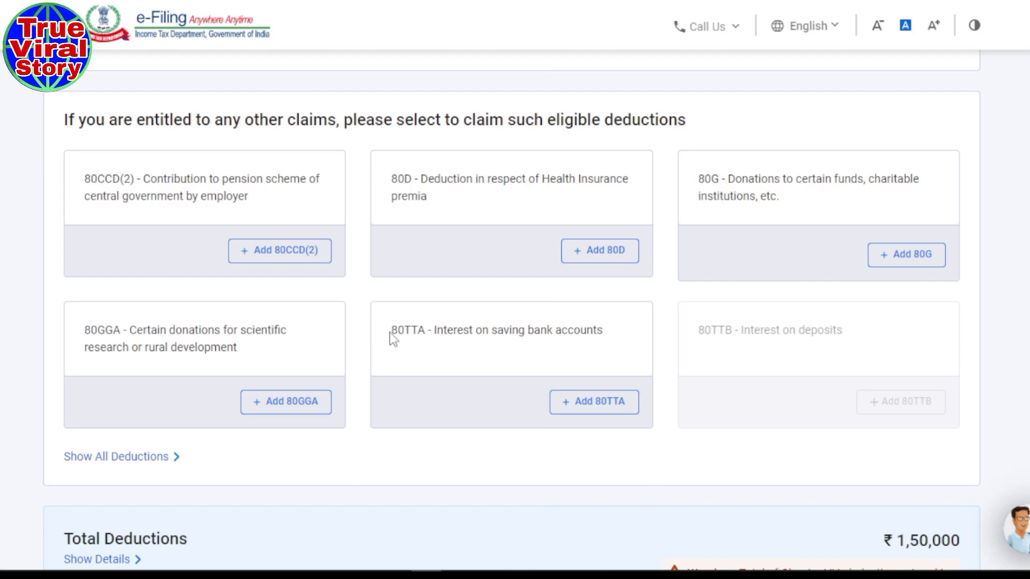
{"action": "left_click_drag", "start_coordinate": [389, 332], "coordinate": [443, 333]}
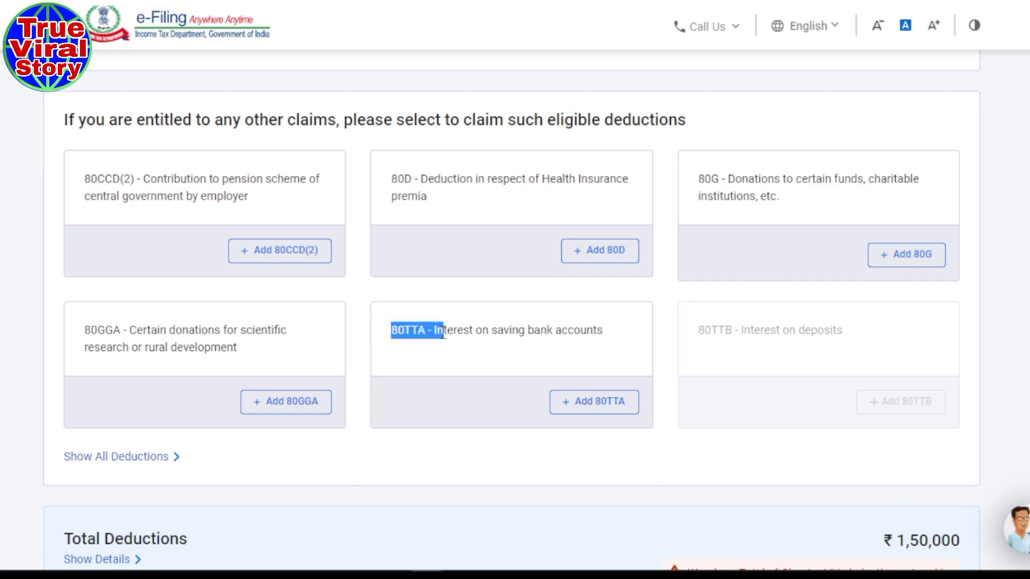
{"action": "left_click", "coordinate": [604, 404]}
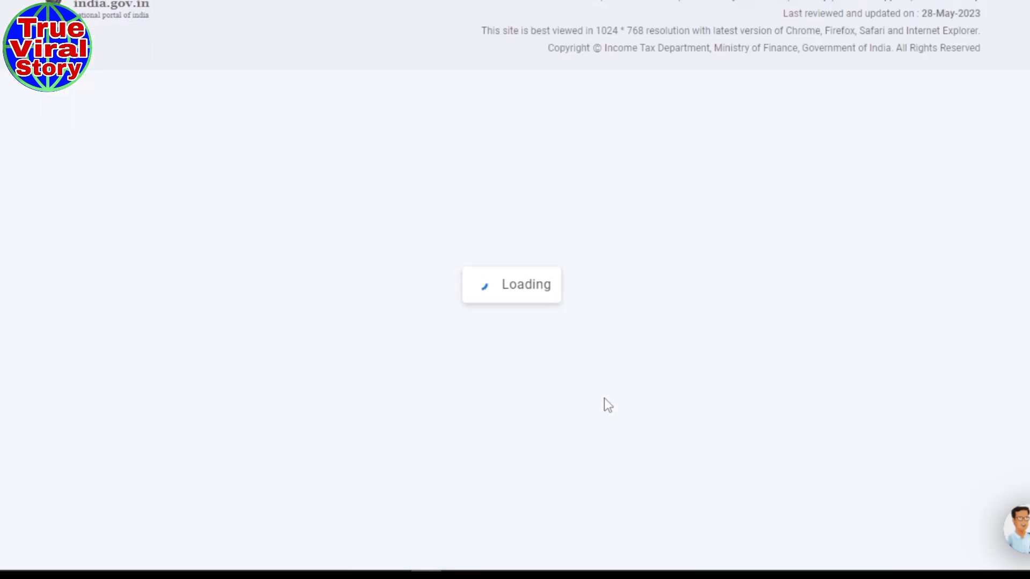
- Enter ₹2,350 savings bank interest, verify it against the Excel workbook, and save the 80TTA deduction
{"action": "left_click", "coordinate": [929, 255]}
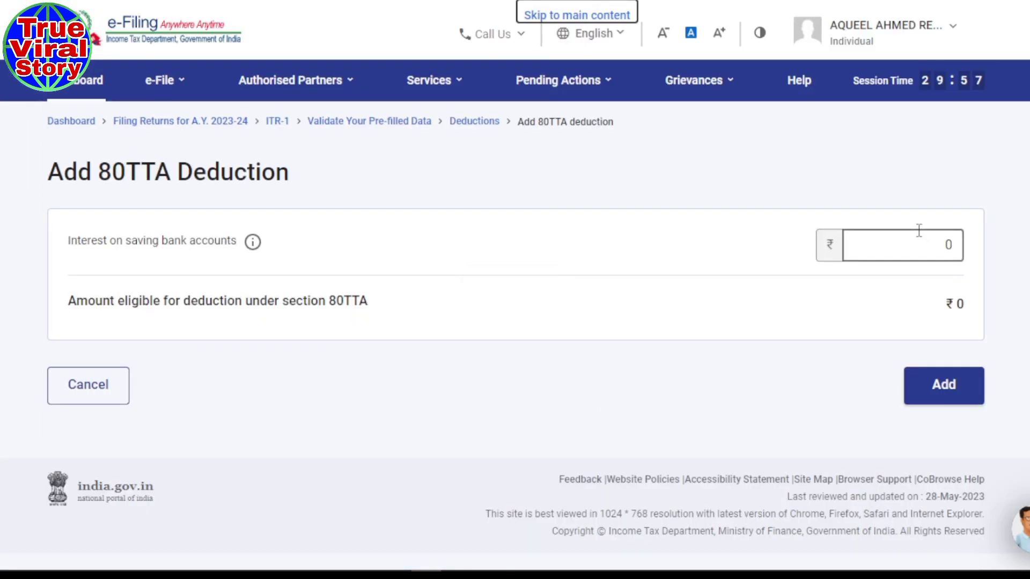
{"action": "key", "text": "BackSpace"}
{"action": "type", "text": "2350"}
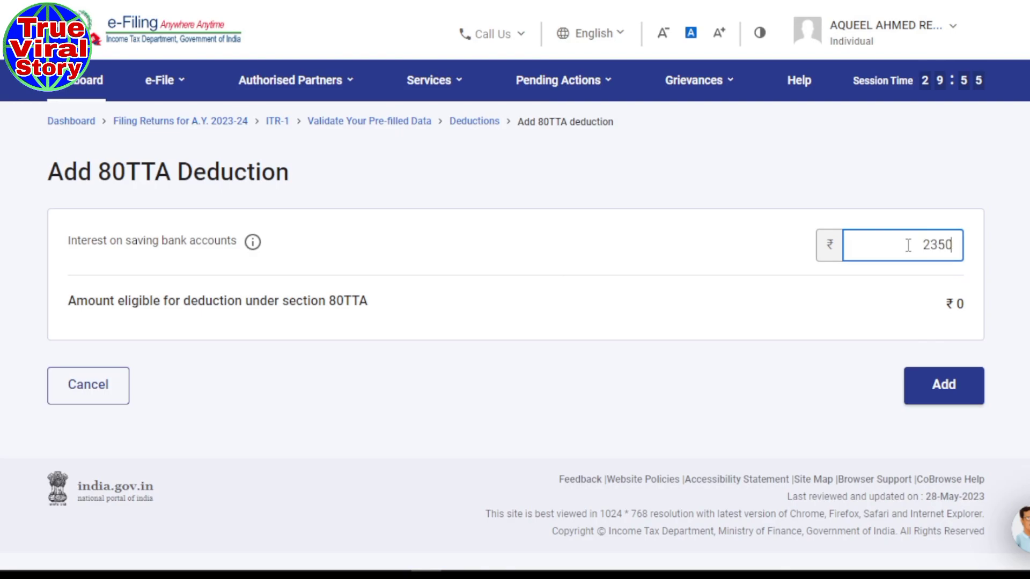
{"action": "left_click", "coordinate": [727, 277]}
{"action": "mouse_move", "coordinate": [540, 545]}
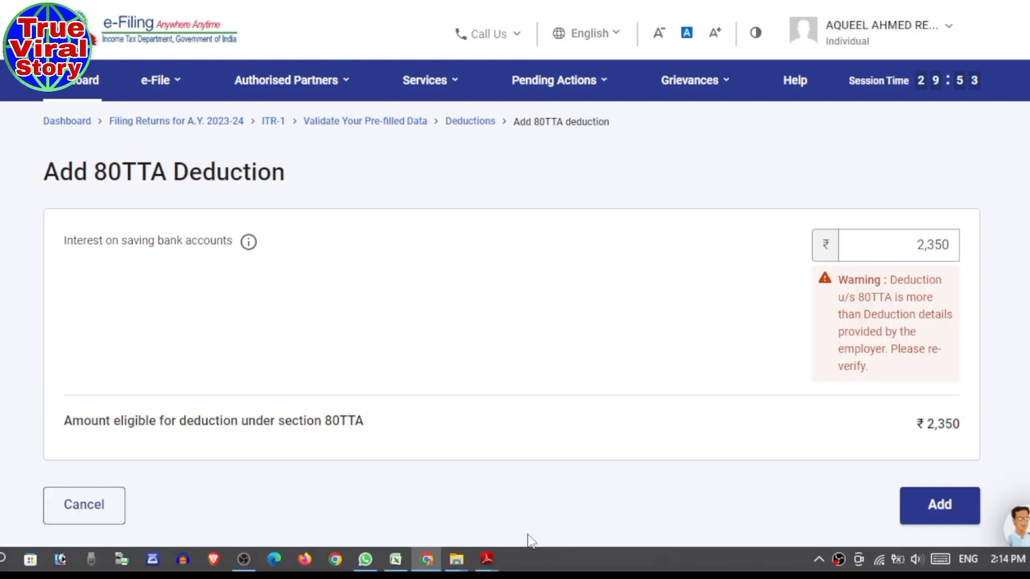
{"action": "left_click", "coordinate": [393, 561]}
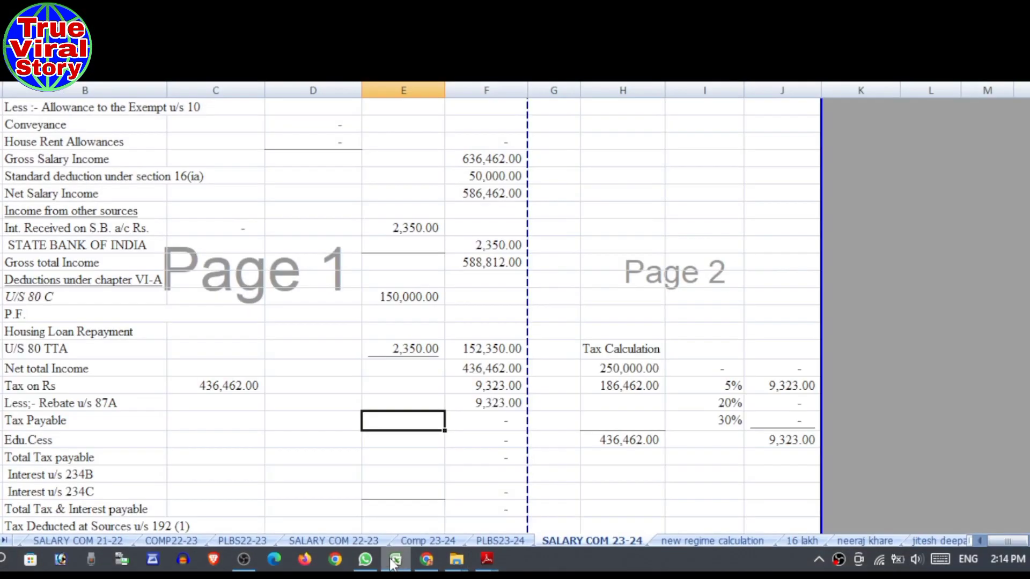
{"action": "left_click", "coordinate": [394, 560]}
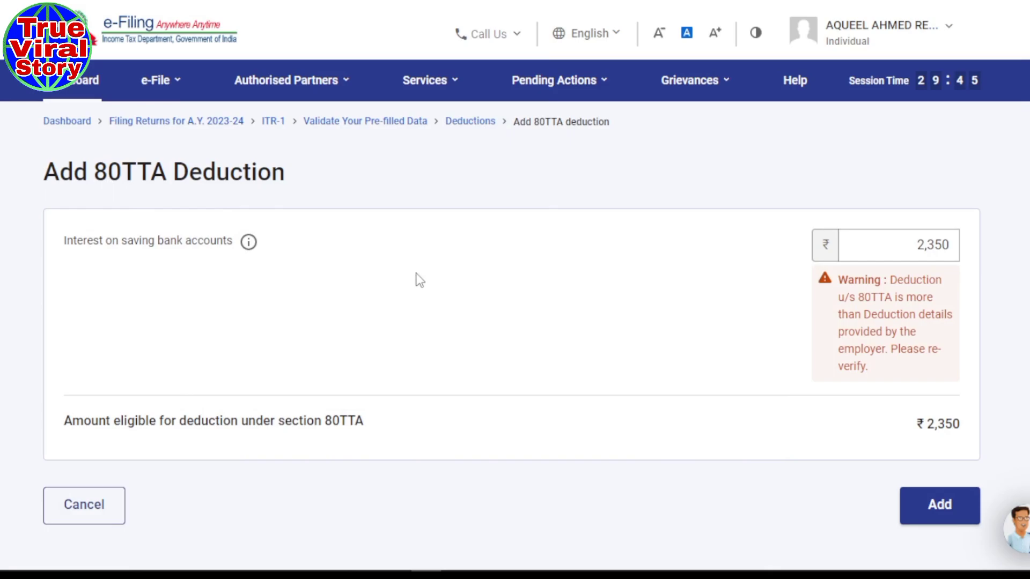
{"action": "scroll", "coordinate": [419, 280], "scroll_direction": "down", "scroll_amount": 2}
{"action": "left_click", "coordinate": [940, 416]}
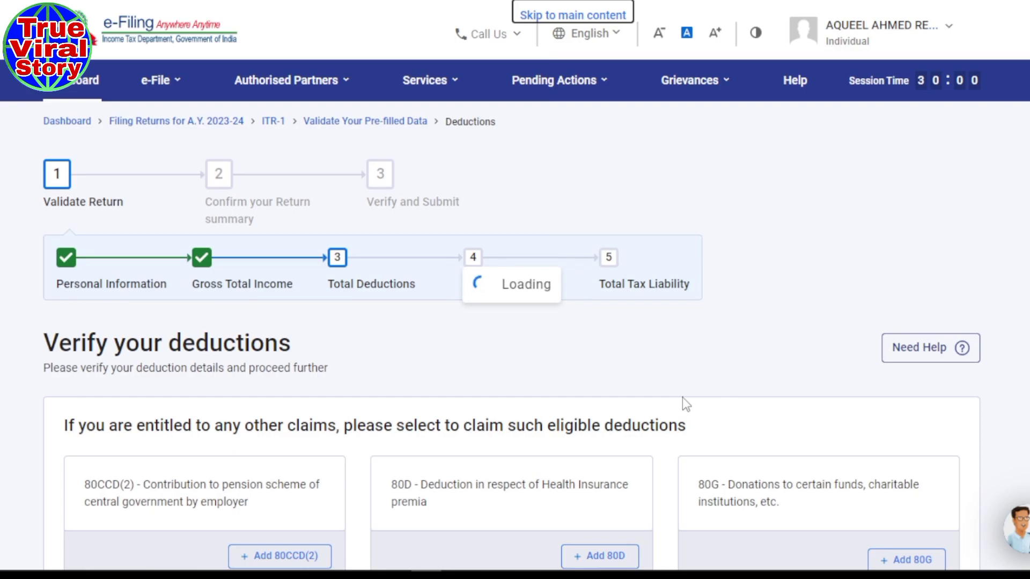
- Confirm the ₹1,52,350 total deductions, then scroll the return summary down to Tax Paid (₹2,000)
{"action": "scroll", "coordinate": [683, 398], "scroll_direction": "down", "scroll_amount": 5}
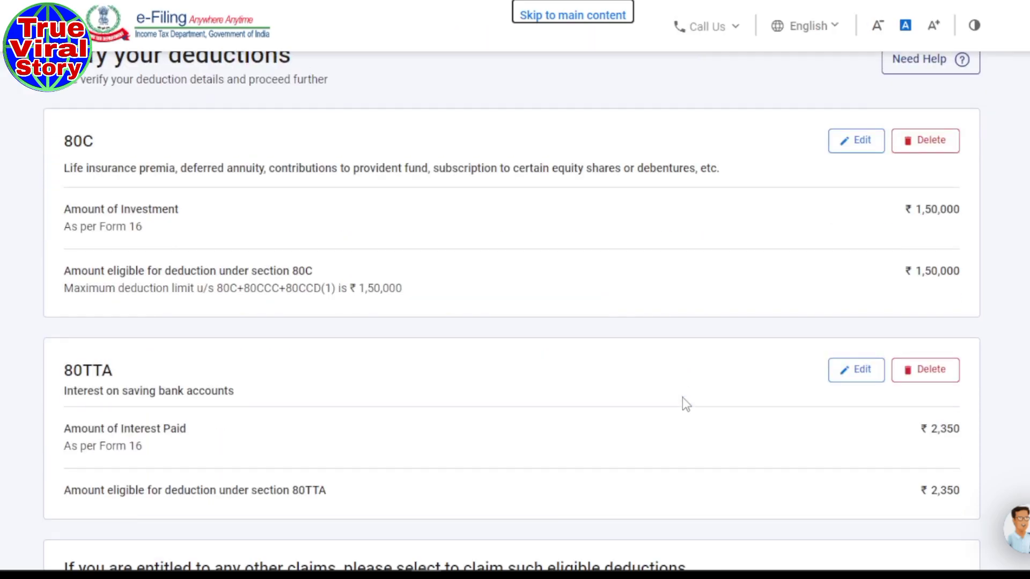
{"action": "scroll", "coordinate": [682, 397], "scroll_direction": "down", "scroll_amount": 12}
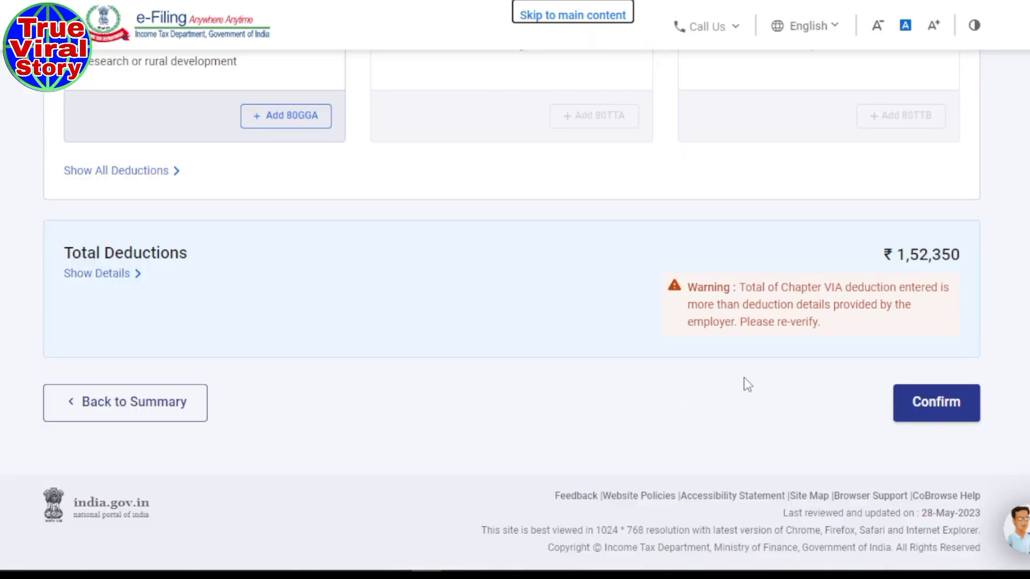
{"action": "left_click", "coordinate": [934, 417]}
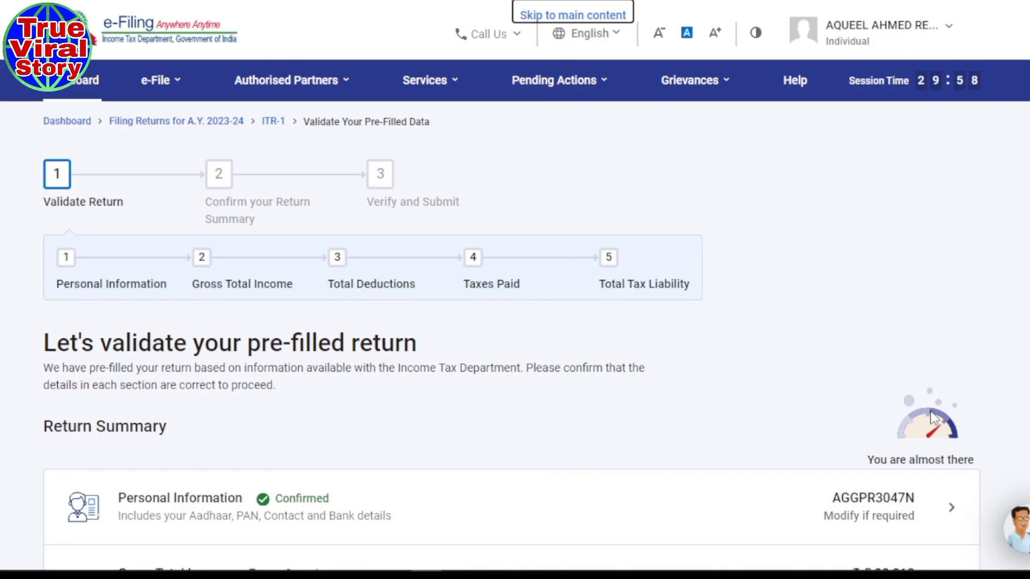
{"action": "scroll", "coordinate": [933, 413], "scroll_direction": "down", "scroll_amount": 5}
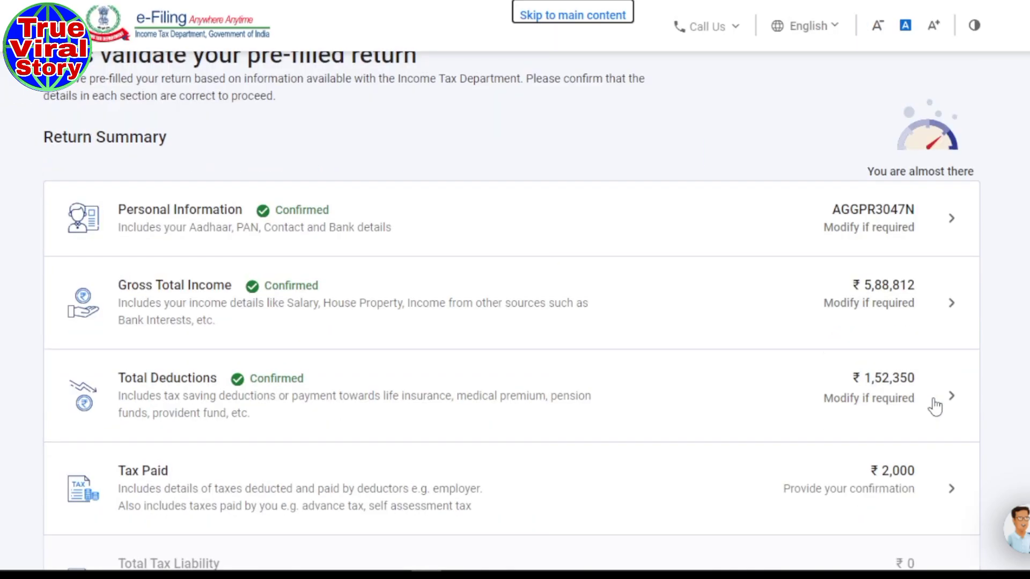
{"action": "scroll", "coordinate": [859, 370], "scroll_direction": "down", "scroll_amount": 2}
{"action": "scroll", "coordinate": [826, 380], "scroll_direction": "down", "scroll_amount": 3}
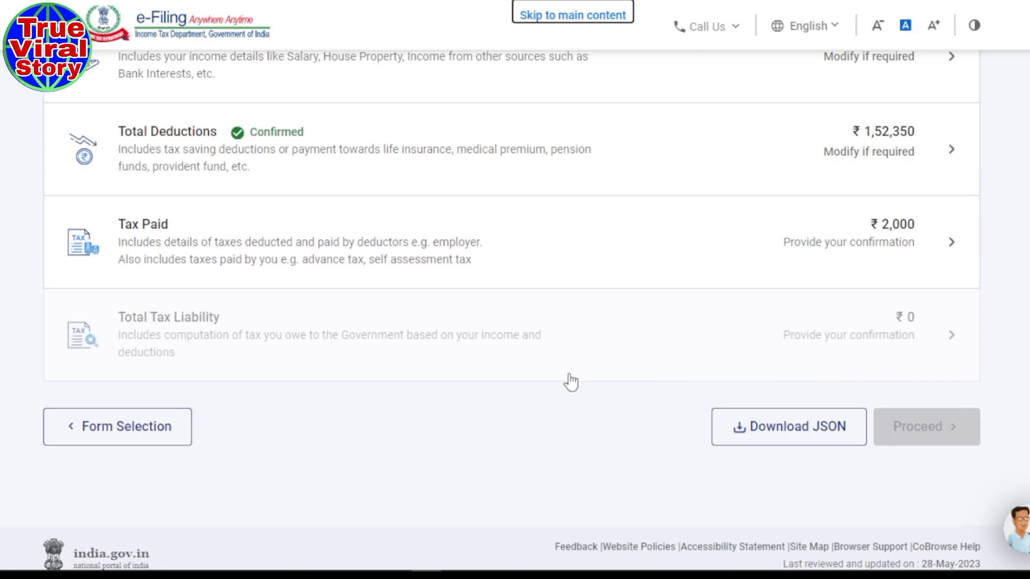
{"action": "scroll", "coordinate": [563, 381], "scroll_direction": "down", "scroll_amount": 1}
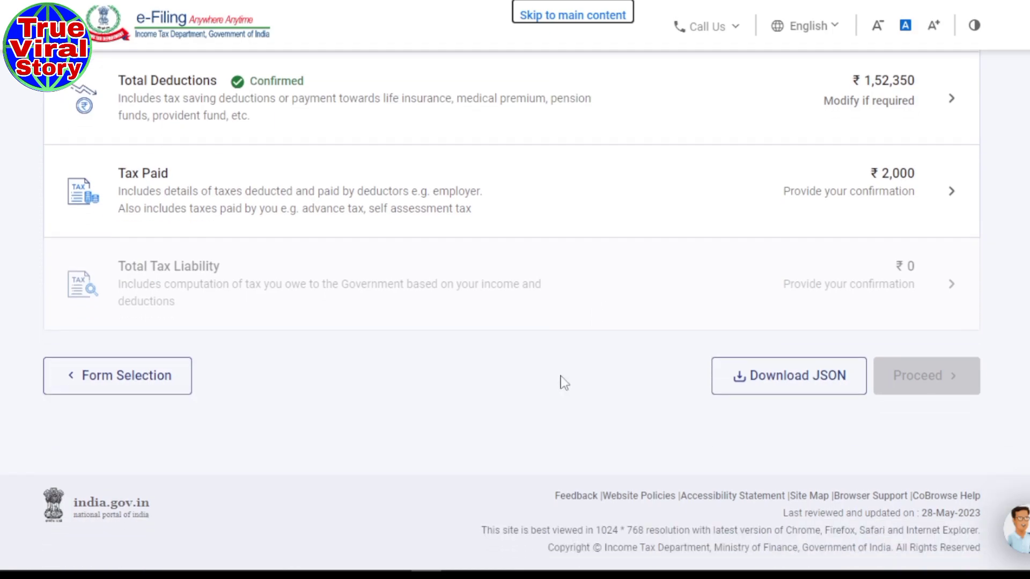
- Open Tax Paid and start editing deductor row 1 in TDS on Salary Income (₹49,380 salary, ₹2,000 tax)
{"action": "left_click", "coordinate": [870, 187]}
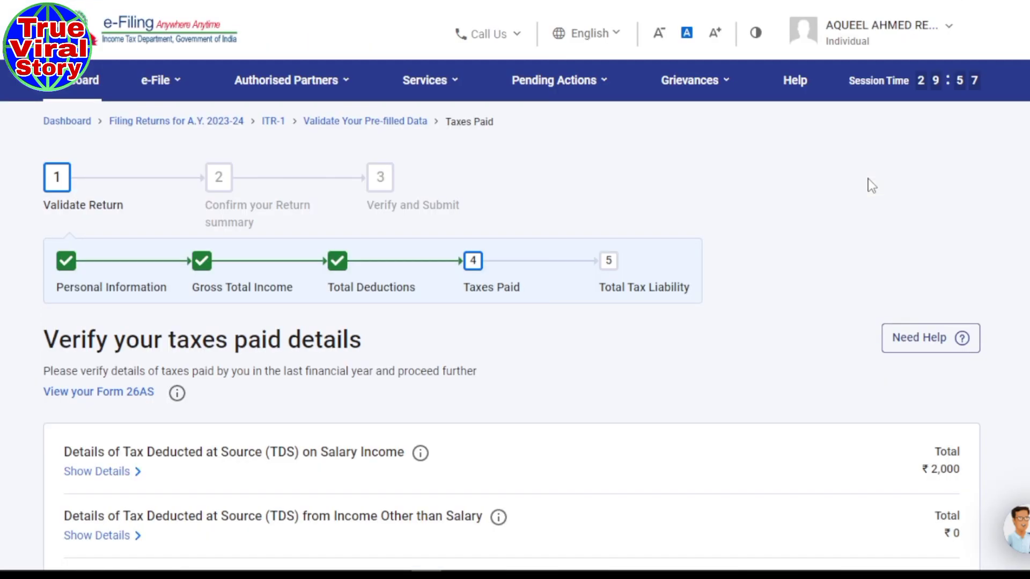
{"action": "scroll", "coordinate": [593, 313], "scroll_direction": "down", "scroll_amount": 2}
{"action": "scroll", "coordinate": [593, 313], "scroll_direction": "down", "scroll_amount": 1}
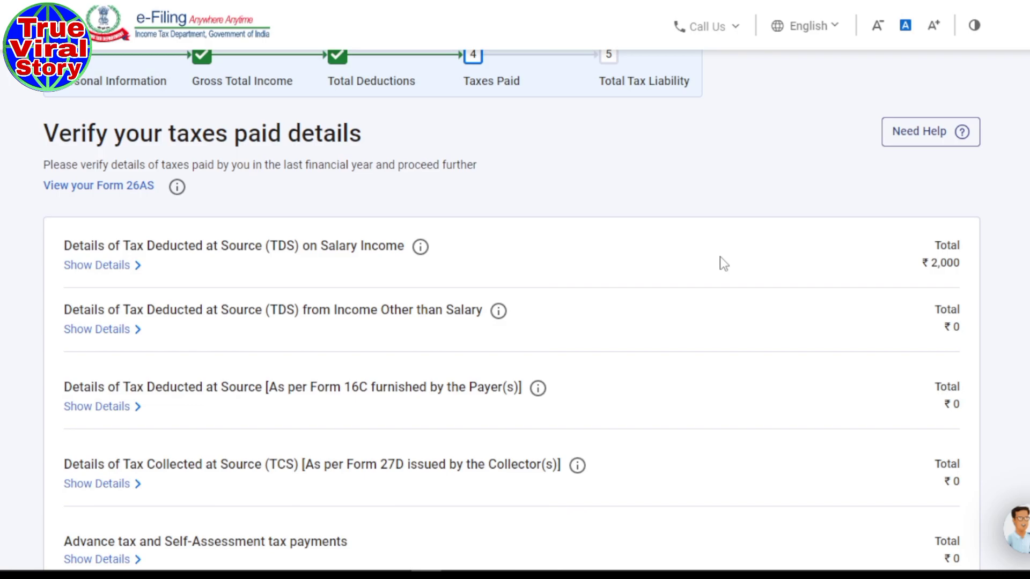
{"action": "left_click", "coordinate": [124, 268]}
{"action": "scroll", "coordinate": [565, 276], "scroll_direction": "down", "scroll_amount": 3}
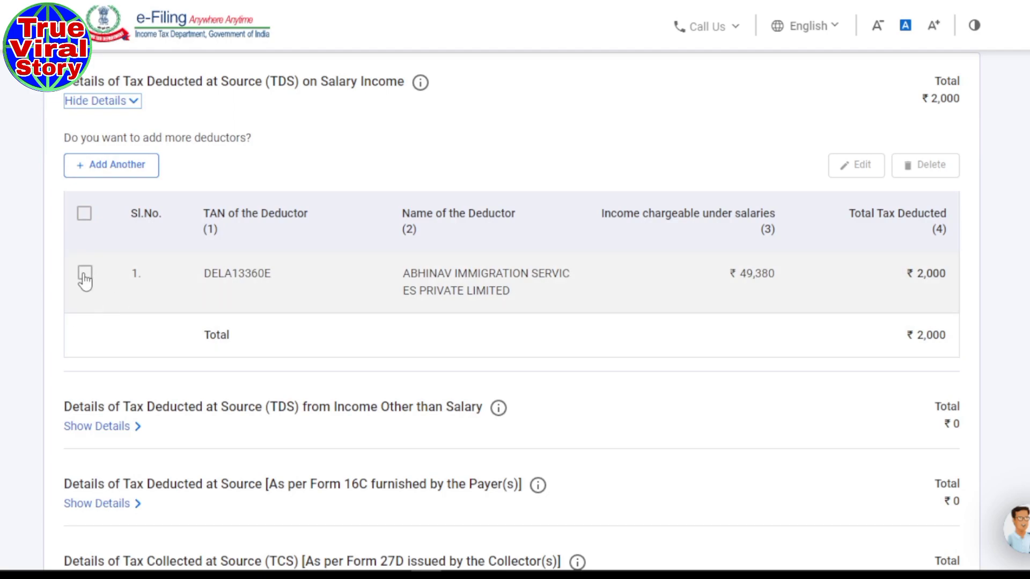
{"action": "left_click", "coordinate": [85, 274]}
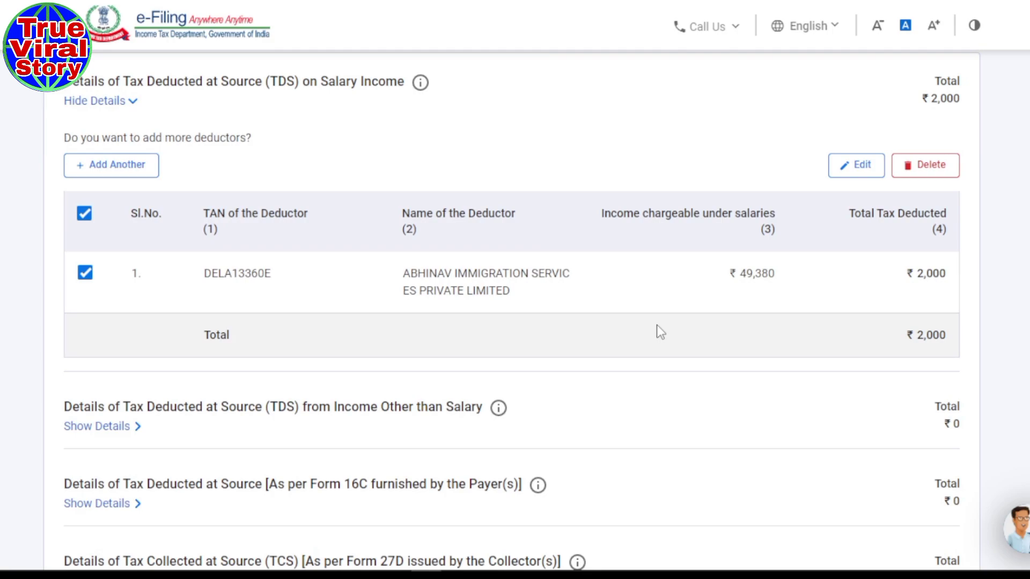
{"action": "left_click", "coordinate": [851, 174]}
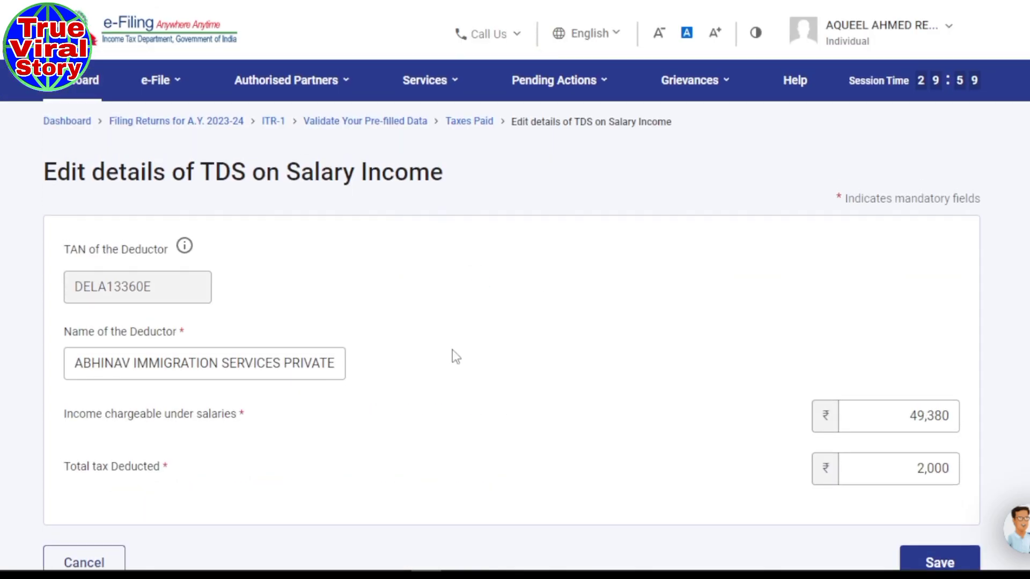
- Look up the Net total income figure and its formula in the Excel tax computation workbook
{"action": "scroll", "coordinate": [453, 357], "scroll_direction": "down", "scroll_amount": 3}
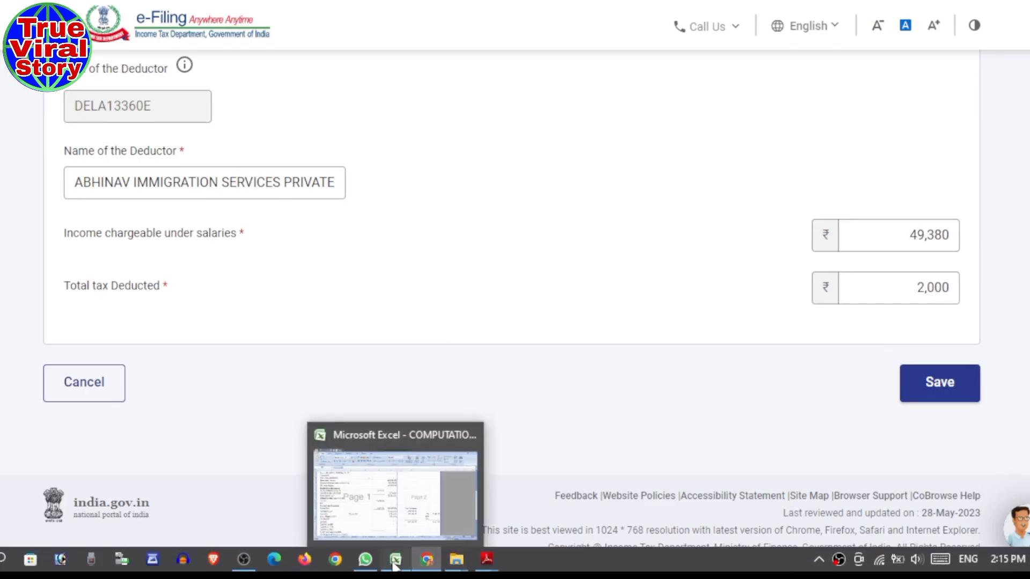
{"action": "left_click", "coordinate": [395, 560]}
{"action": "left_click", "coordinate": [303, 391]}
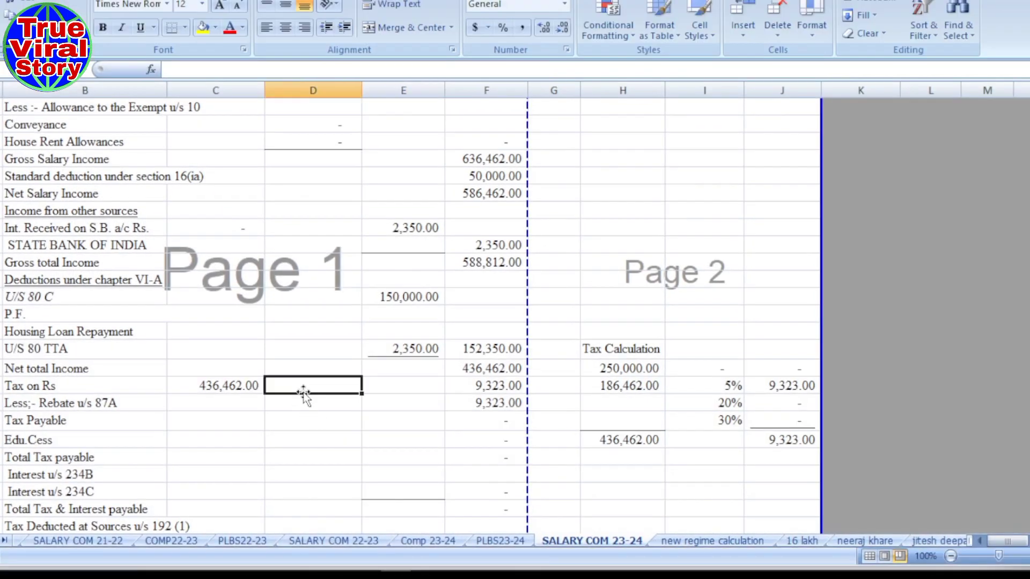
{"action": "left_click", "coordinate": [478, 370]}
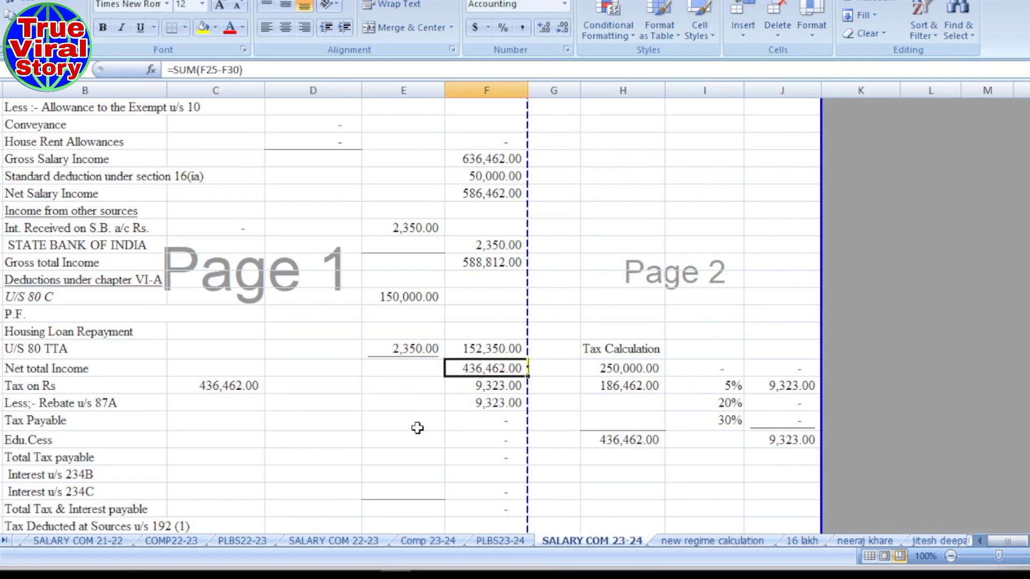
{"action": "mouse_move", "coordinate": [545, 567]}
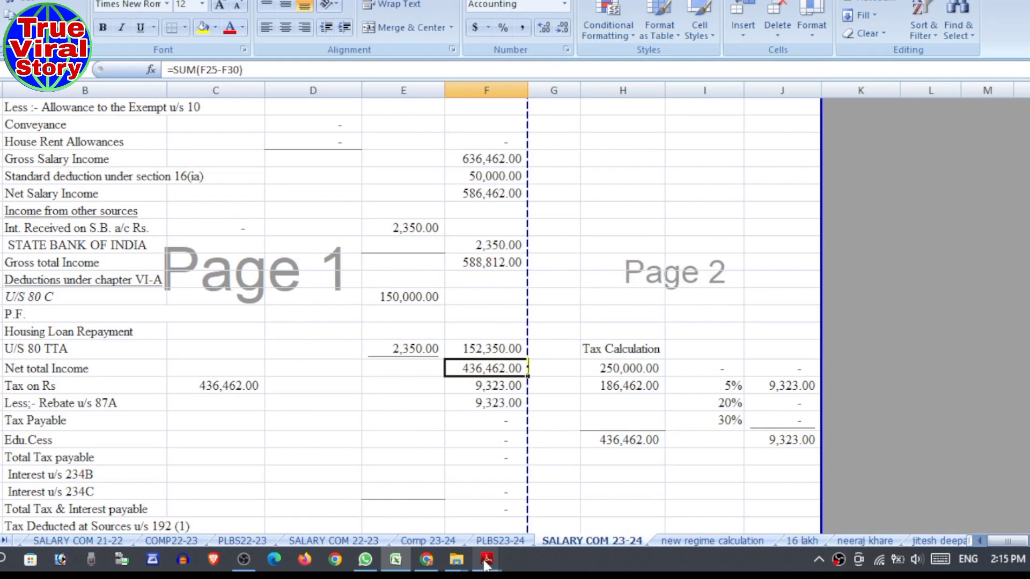
- Enter salary income 4,36,462 and tax deducted 9,800 in the TDS entry, then save it
{"action": "left_click", "coordinate": [427, 561]}
{"action": "type", "text": "4,36,462"}
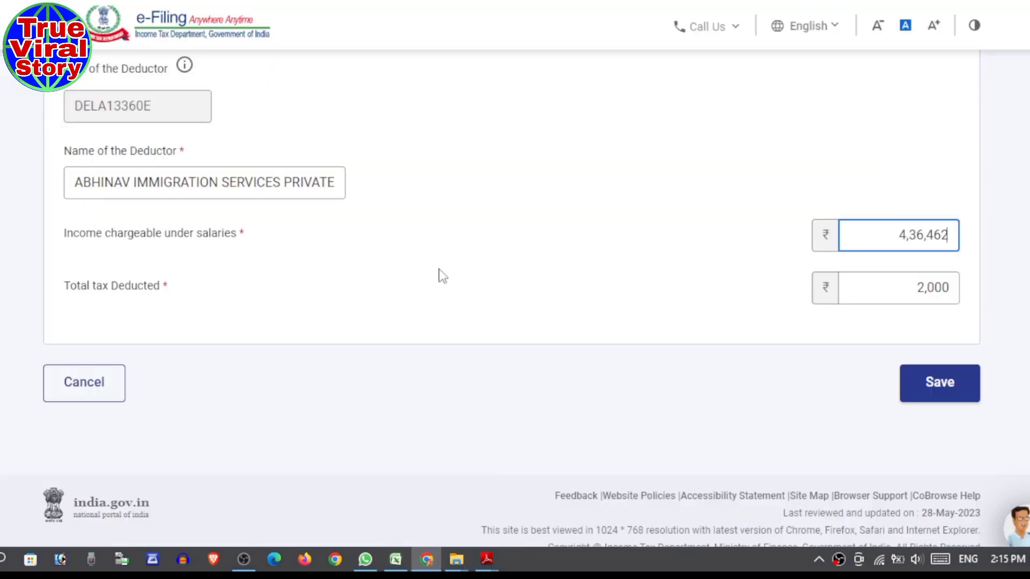
{"action": "left_click", "coordinate": [954, 292]}
{"action": "key", "text": "BackSpace"}
{"action": "key", "text": "BackSpace"}
{"action": "key", "text": "BackSpace"}
{"action": "key", "text": "BackSpace"}
{"action": "type", "text": "9800"}
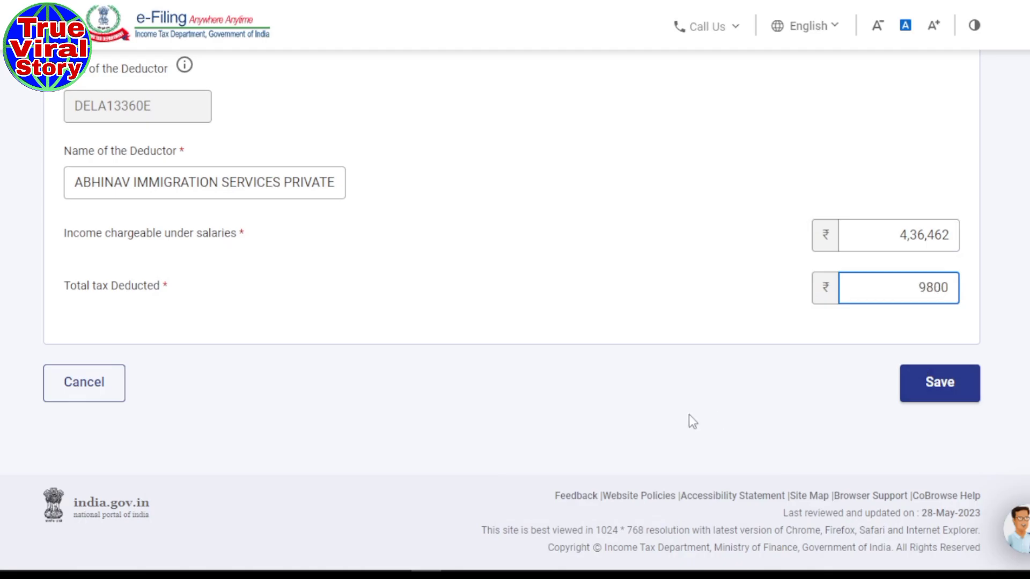
{"action": "left_click", "coordinate": [890, 413]}
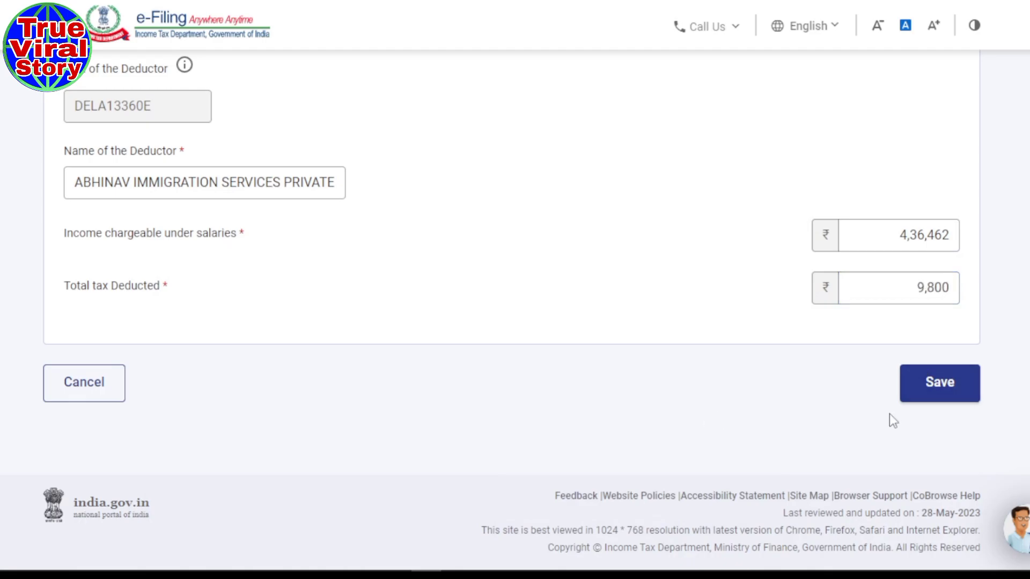
{"action": "left_click", "coordinate": [939, 397]}
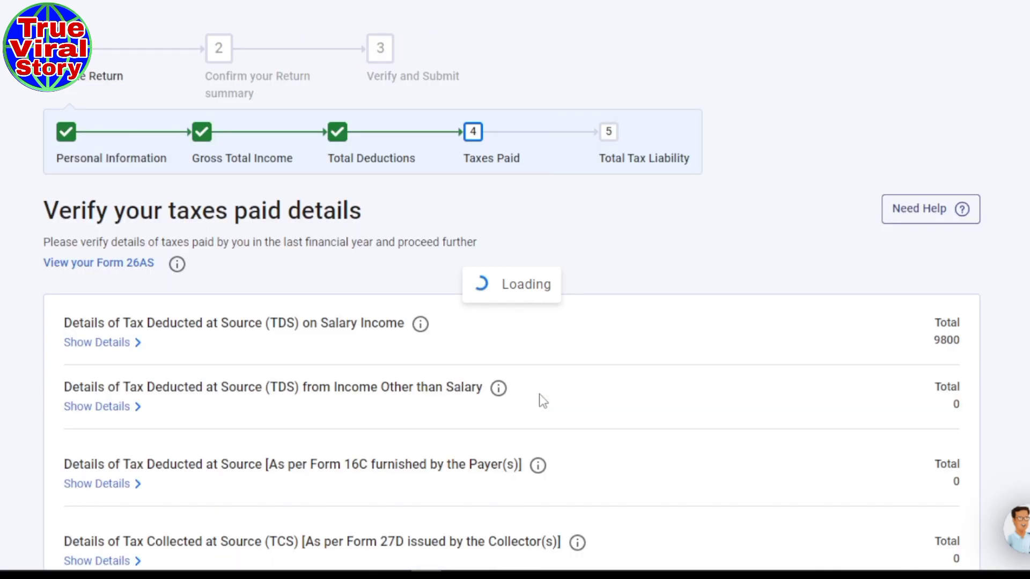
- Confirm the ₹9,800 taxes paid, then open Total Tax Liability (₹0) from the return summary
{"action": "scroll", "coordinate": [625, 365], "scroll_direction": "down", "scroll_amount": 8}
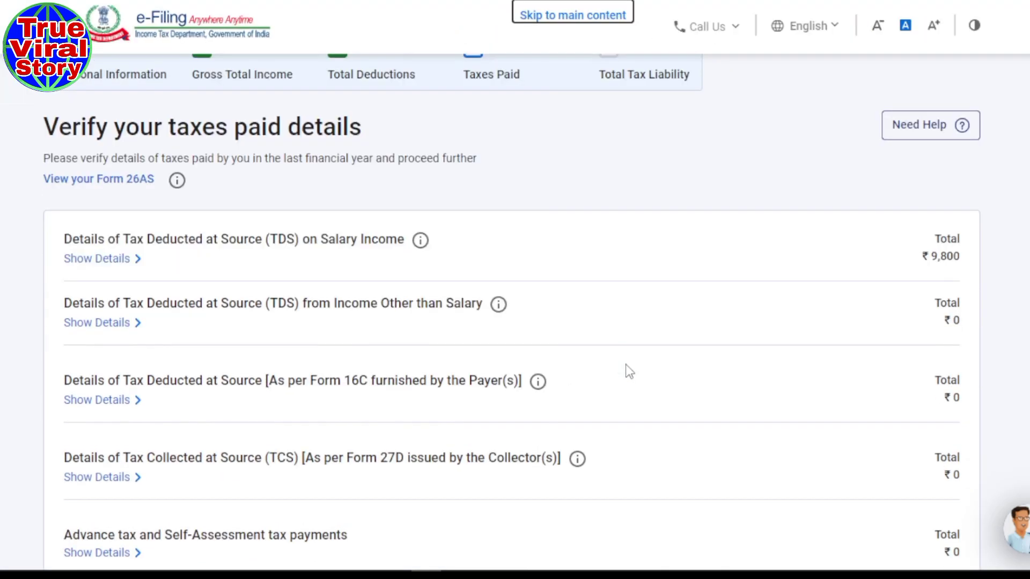
{"action": "scroll", "coordinate": [625, 370], "scroll_direction": "down", "scroll_amount": 2}
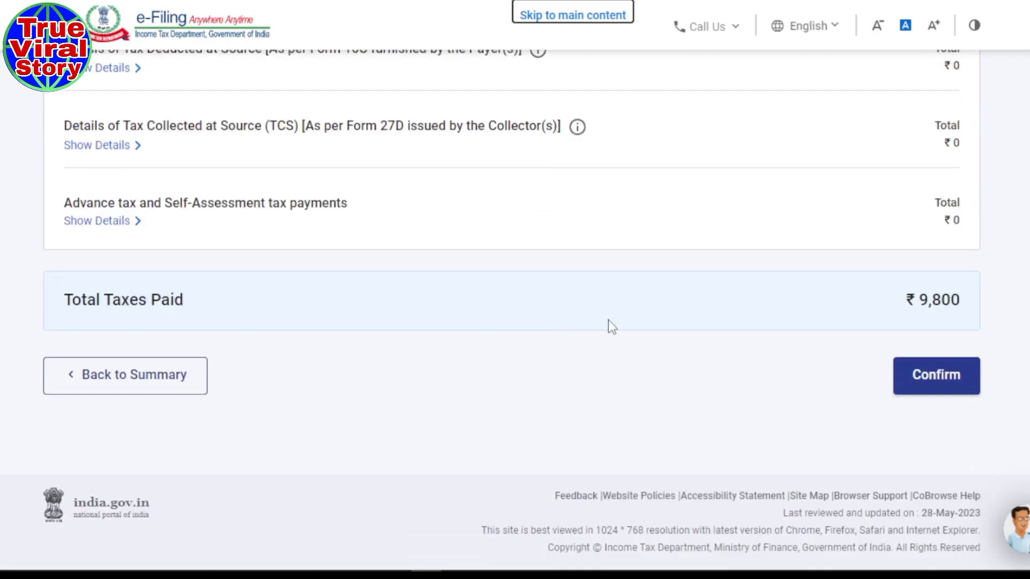
{"action": "left_click", "coordinate": [944, 387]}
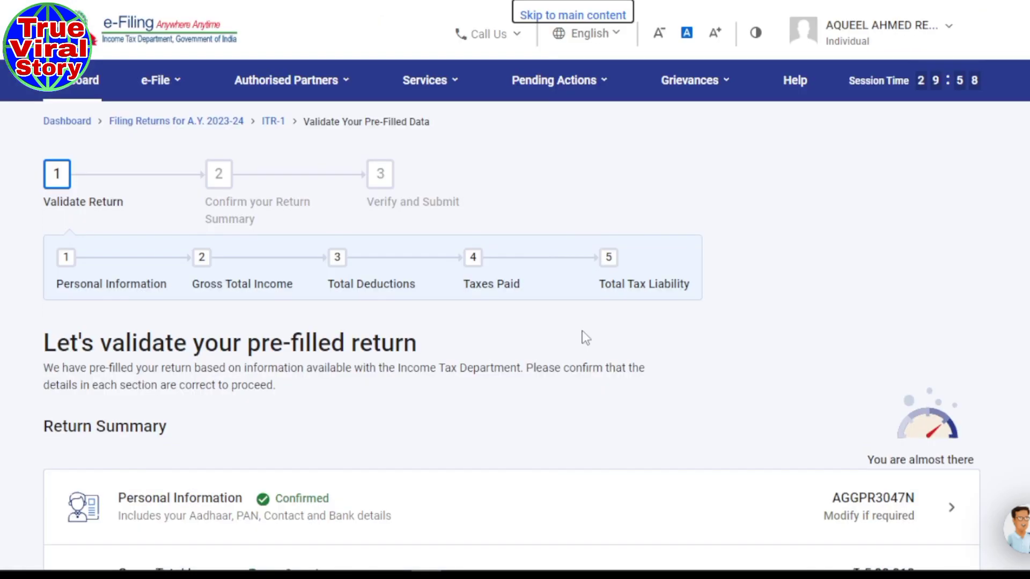
{"action": "scroll", "coordinate": [508, 306], "scroll_direction": "down", "scroll_amount": 8}
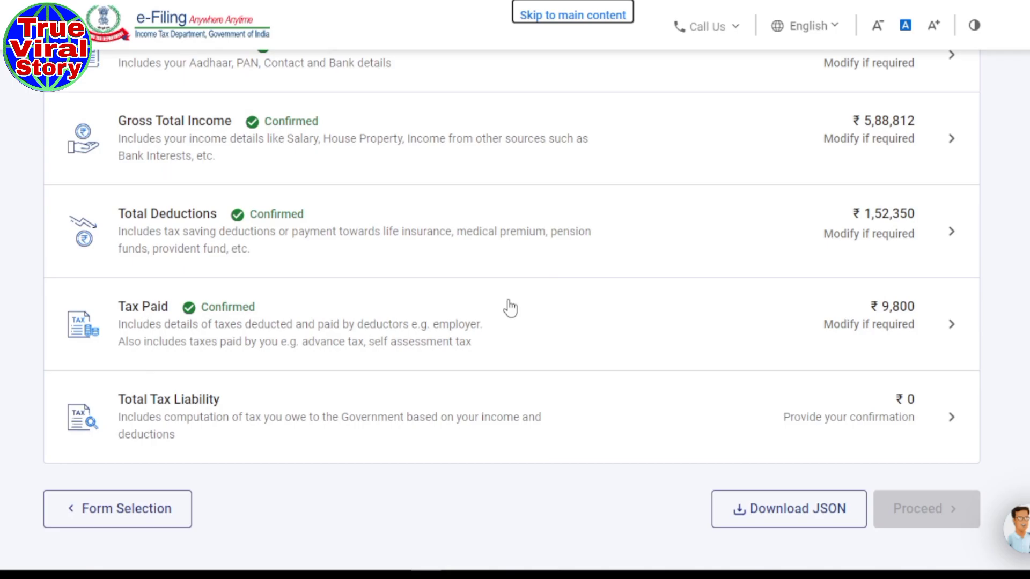
{"action": "scroll", "coordinate": [510, 308], "scroll_direction": "down", "scroll_amount": 2}
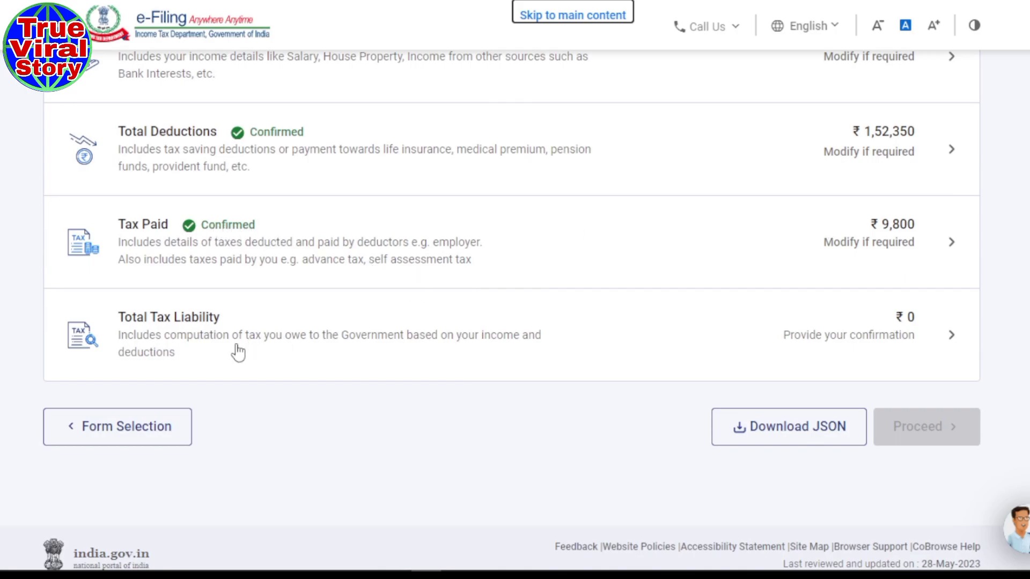
{"action": "left_click", "coordinate": [357, 345]}
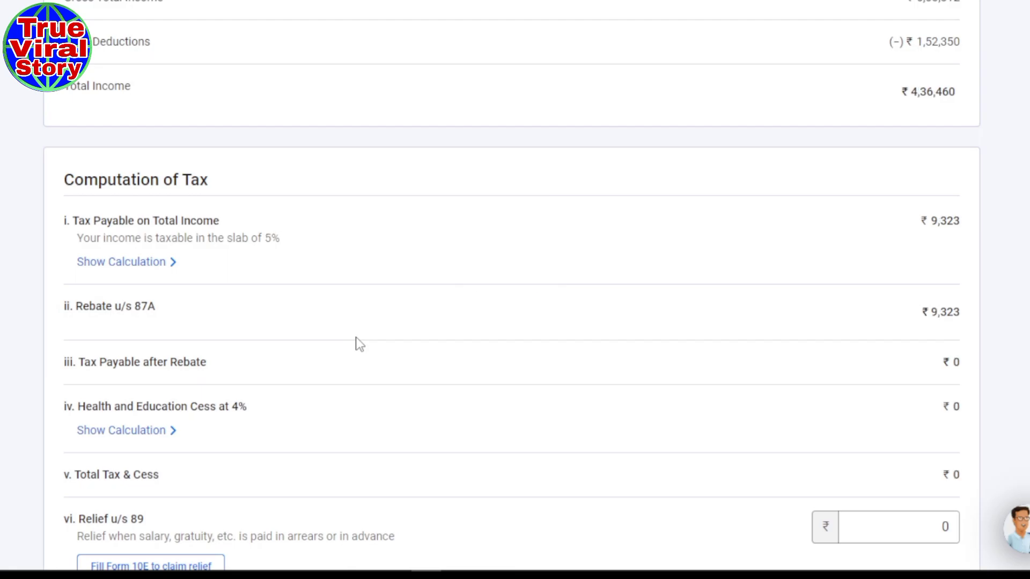
- Review the tax liability page, highlighting Gross Total Income and Total Deductions, down to the Confirm button
{"action": "scroll", "coordinate": [358, 344], "scroll_direction": "up", "scroll_amount": 9}
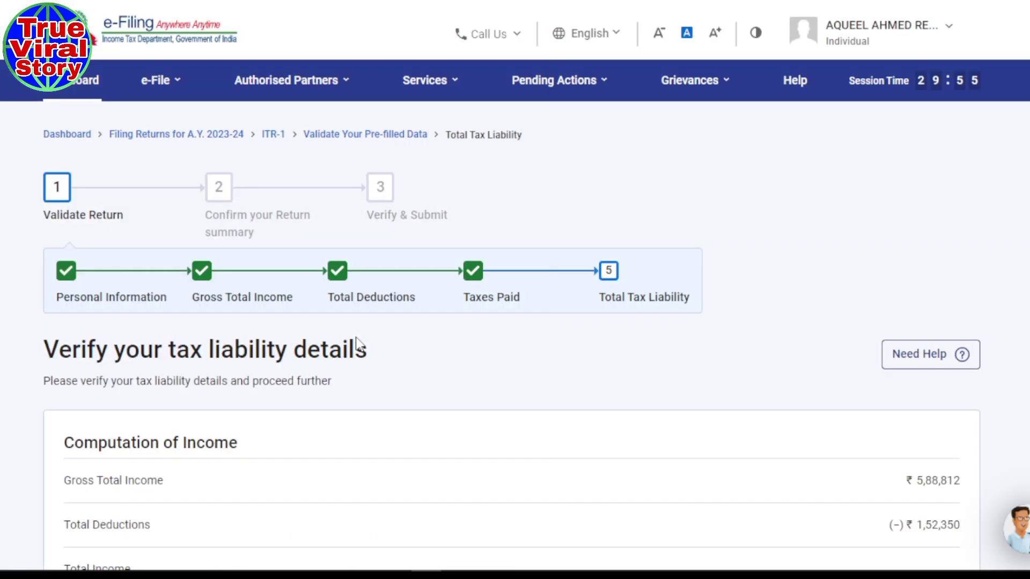
{"action": "scroll", "coordinate": [759, 310], "scroll_direction": "down", "scroll_amount": 5}
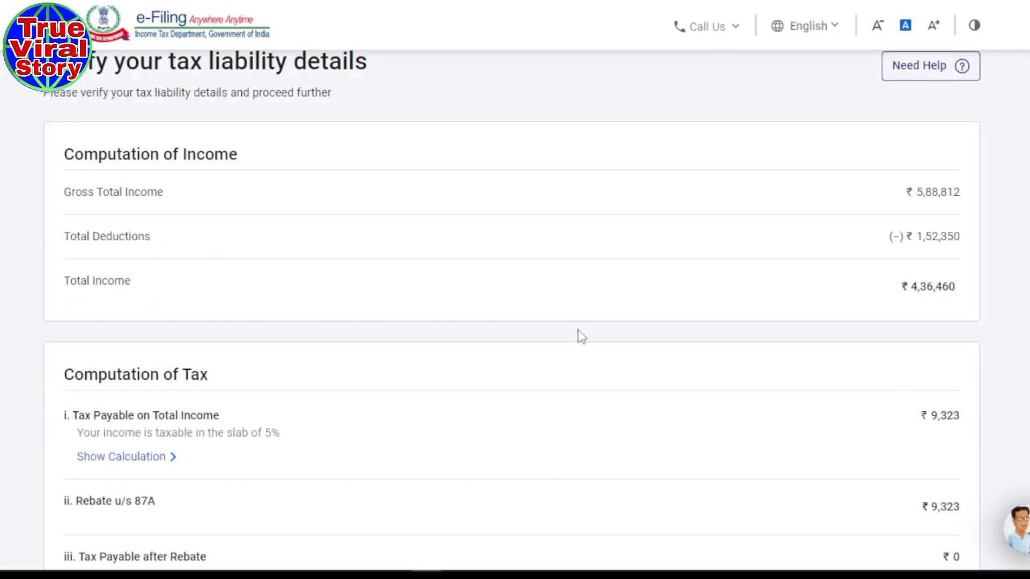
{"action": "left_click_drag", "start_coordinate": [87, 198], "coordinate": [181, 203]}
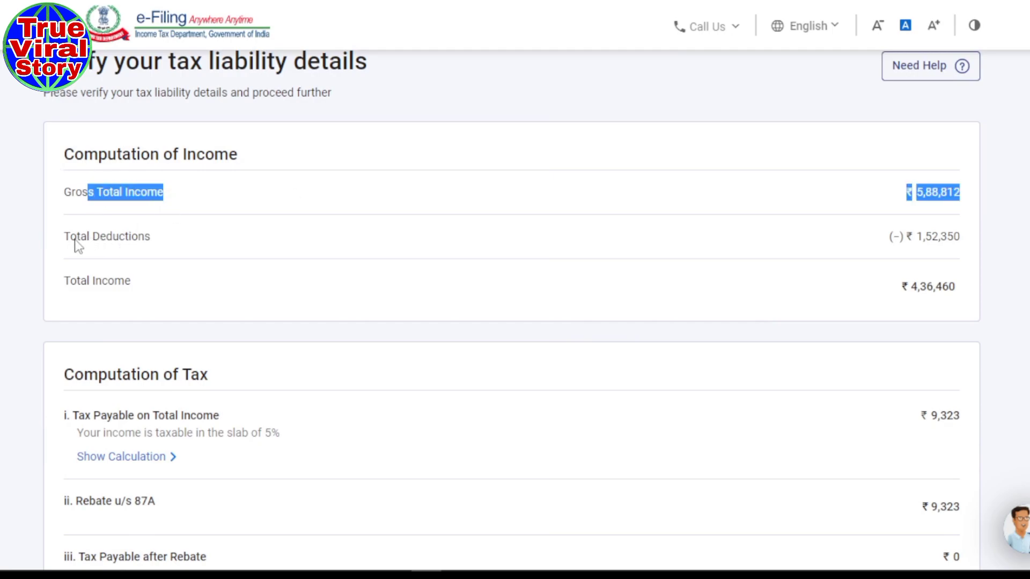
{"action": "left_click_drag", "start_coordinate": [76, 239], "coordinate": [131, 248]}
{"action": "scroll", "coordinate": [129, 242], "scroll_direction": "down", "scroll_amount": 2}
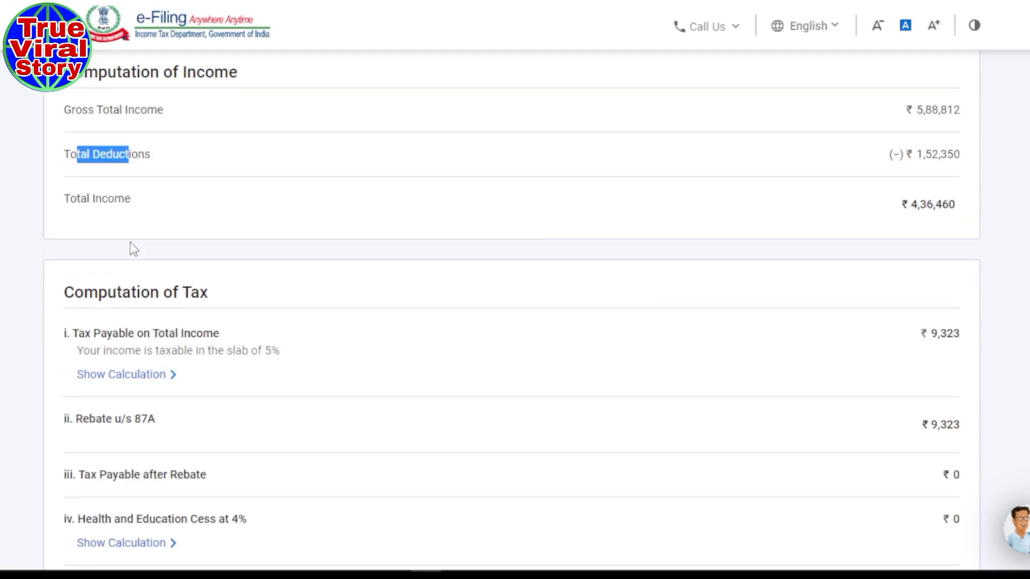
{"action": "scroll", "coordinate": [223, 269], "scroll_direction": "down", "scroll_amount": 10}
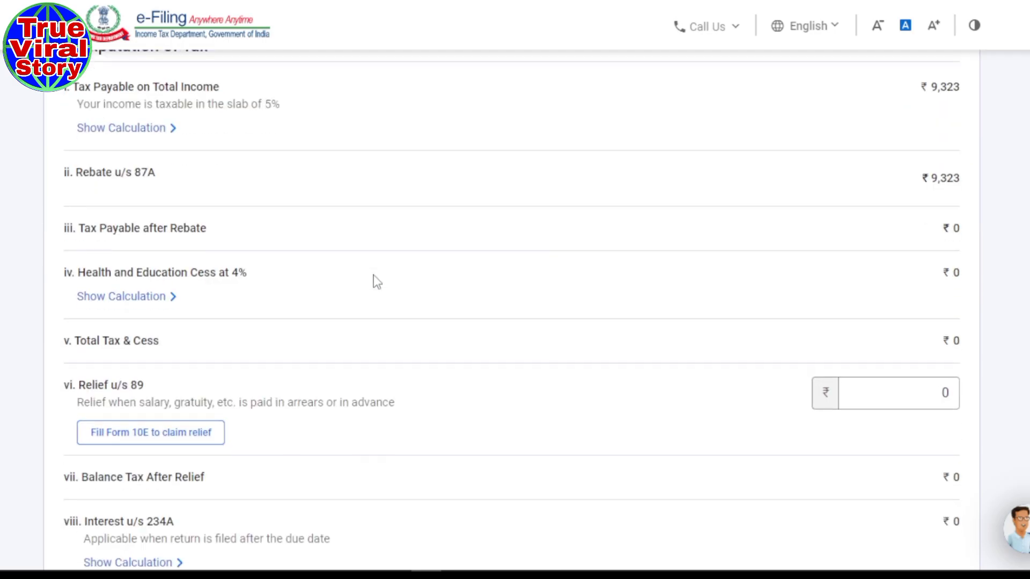
{"action": "scroll", "coordinate": [395, 296], "scroll_direction": "down", "scroll_amount": 6}
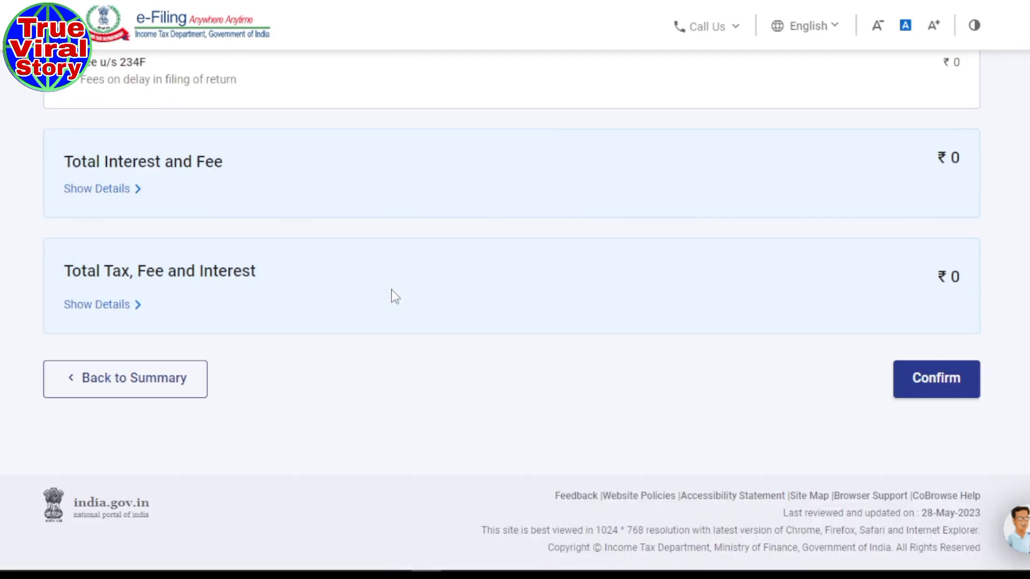
- Confirm the Total Tax Liability details
{"action": "left_click", "coordinate": [938, 386]}
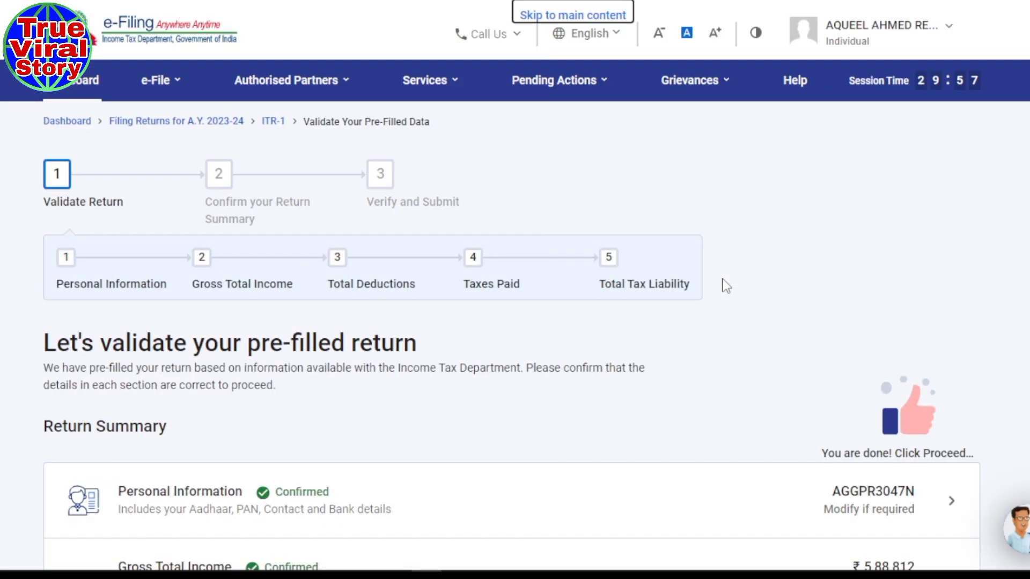
{"action": "scroll", "coordinate": [724, 285], "scroll_direction": "down", "scroll_amount": 5}
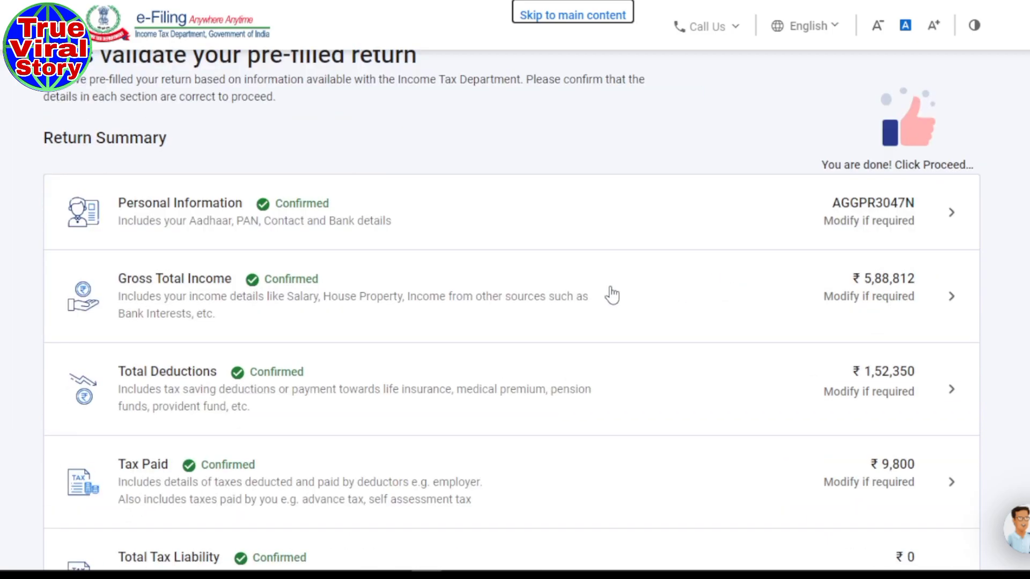
{"action": "scroll", "coordinate": [612, 294], "scroll_direction": "down", "scroll_amount": 3}
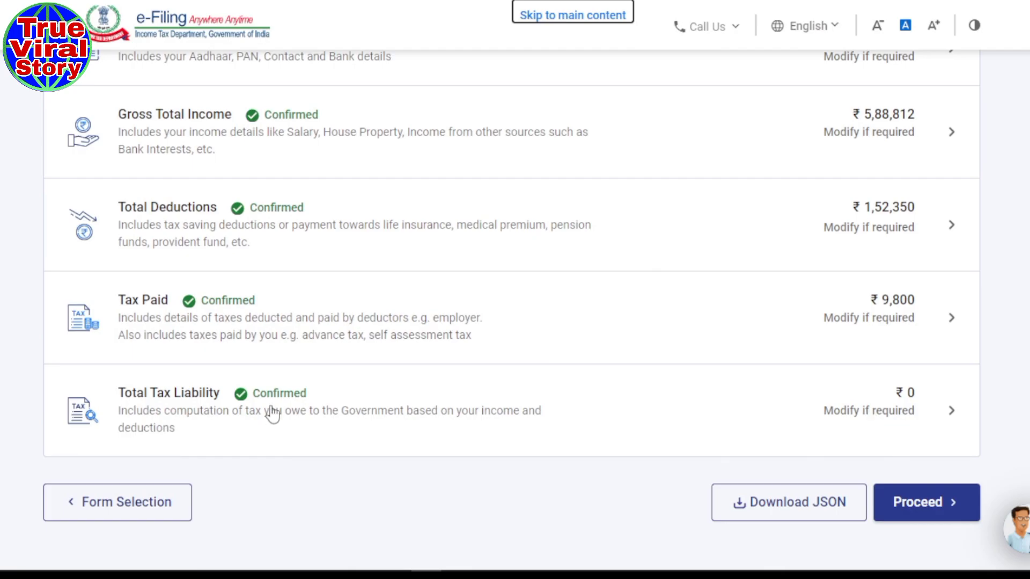
- Proceed from the return summary and highlight the ₹9,800 refund message on the tax summary
{"action": "left_click", "coordinate": [935, 511]}
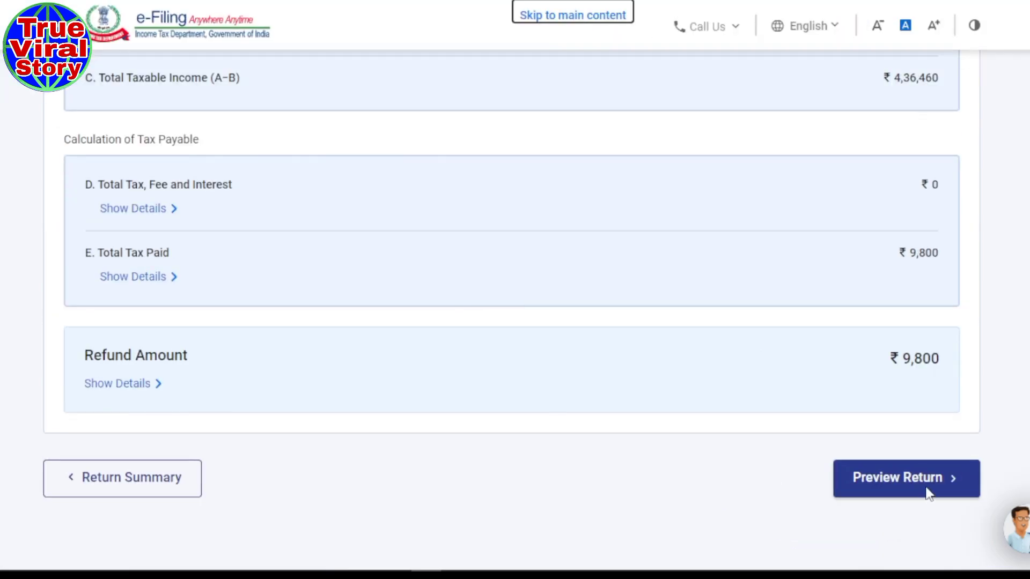
{"action": "left_click", "coordinate": [926, 489]}
{"action": "scroll", "coordinate": [134, 142], "scroll_direction": "down", "scroll_amount": 2}
{"action": "left_click_drag", "start_coordinate": [44, 134], "coordinate": [461, 139]}
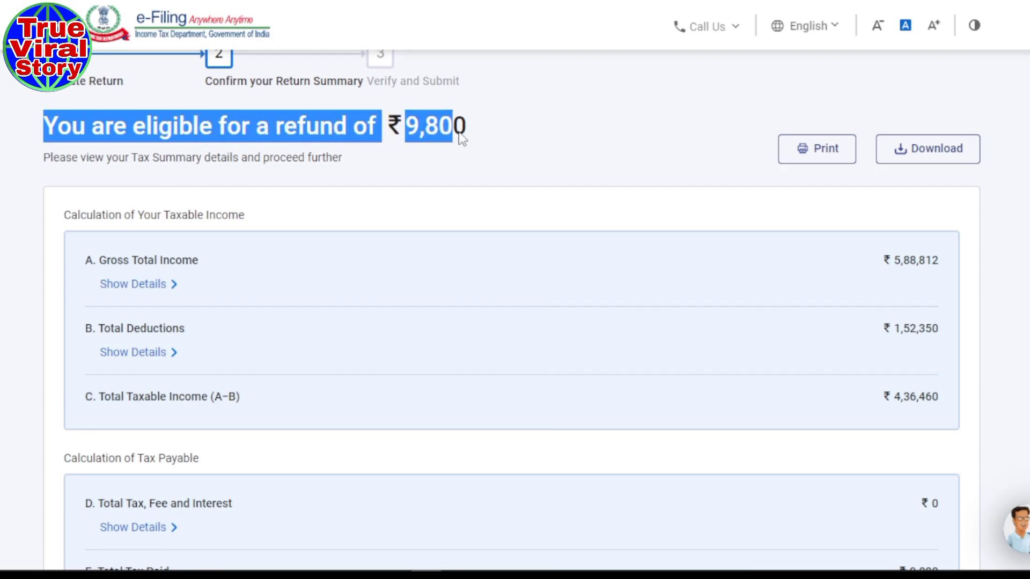
{"action": "scroll", "coordinate": [486, 255], "scroll_direction": "down", "scroll_amount": 8}
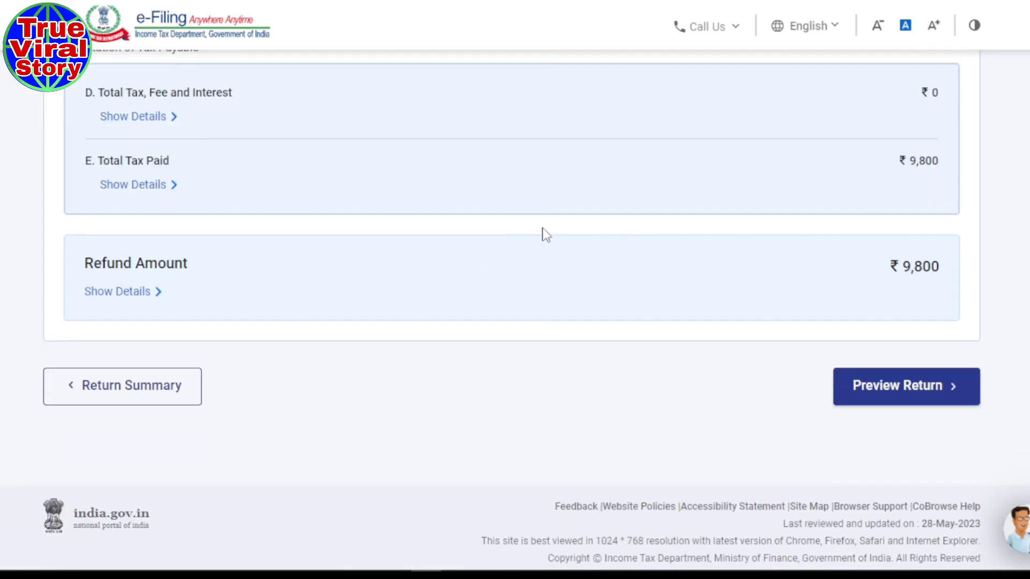
- Move on toward the preview and accept the return's declaration
{"action": "left_click", "coordinate": [911, 392]}
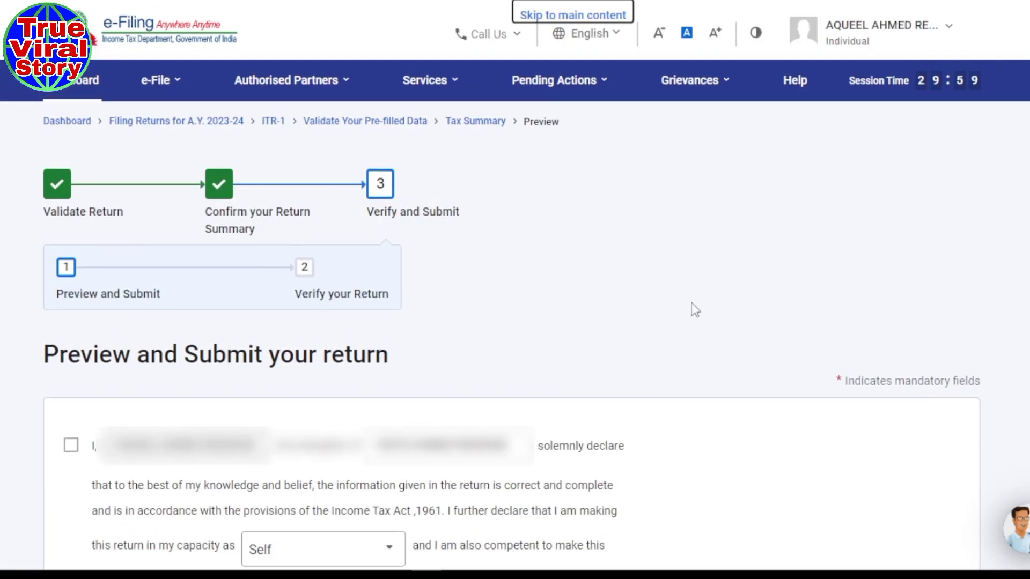
{"action": "scroll", "coordinate": [695, 310], "scroll_direction": "down", "scroll_amount": 4}
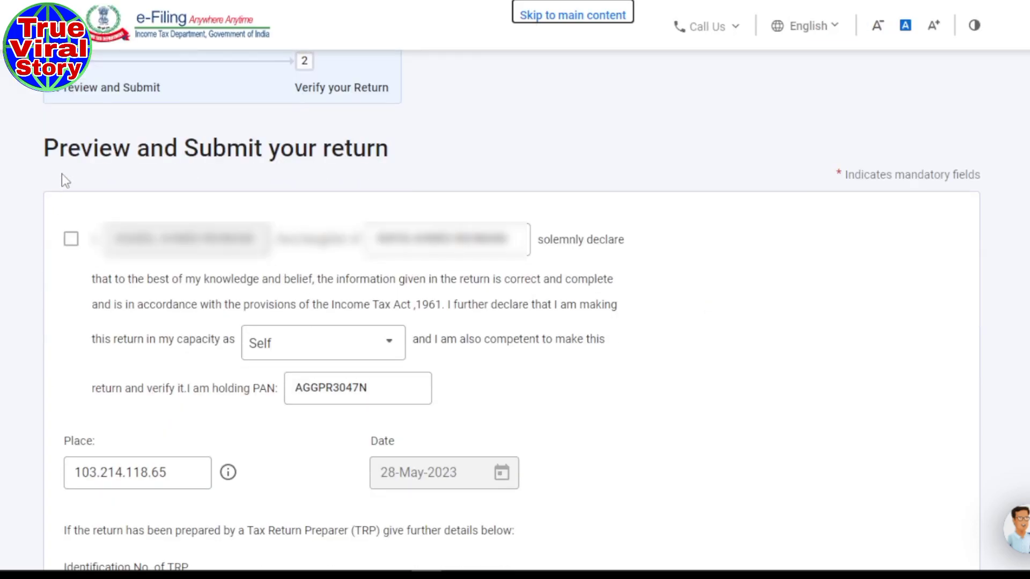
{"action": "left_click", "coordinate": [74, 247]}
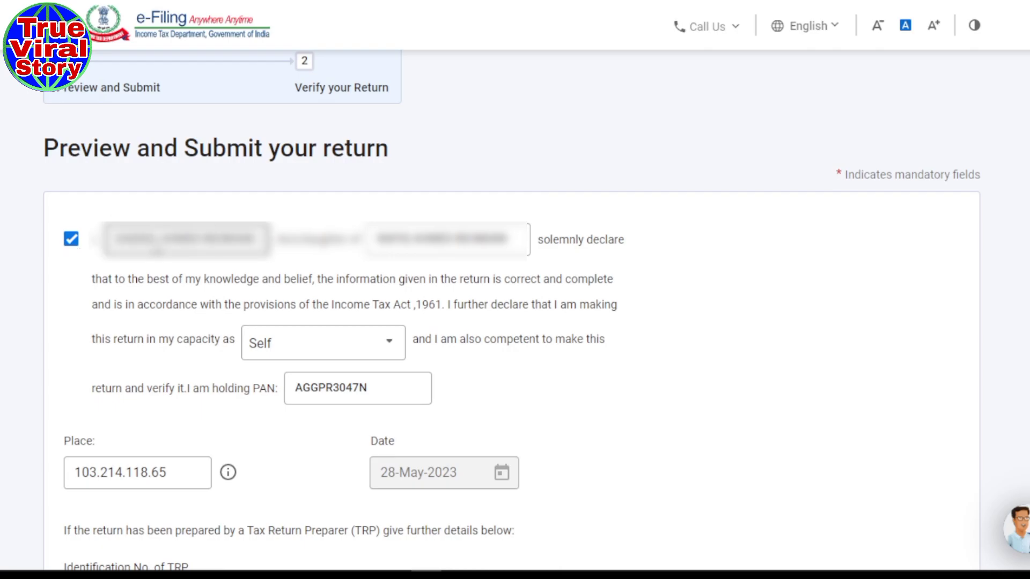
{"action": "scroll", "coordinate": [415, 291], "scroll_direction": "down", "scroll_amount": 2}
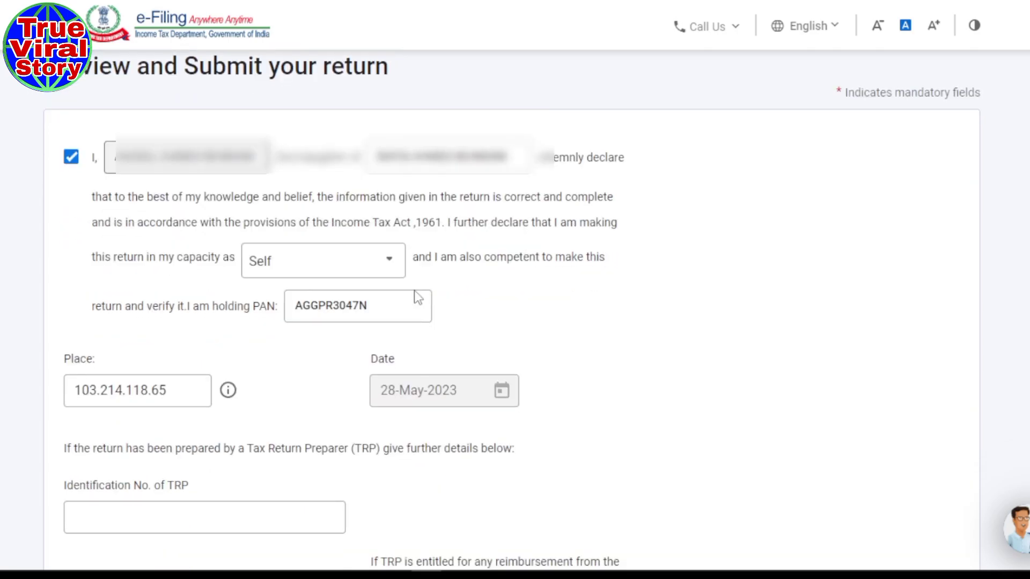
{"action": "scroll", "coordinate": [707, 341], "scroll_direction": "down", "scroll_amount": 6}
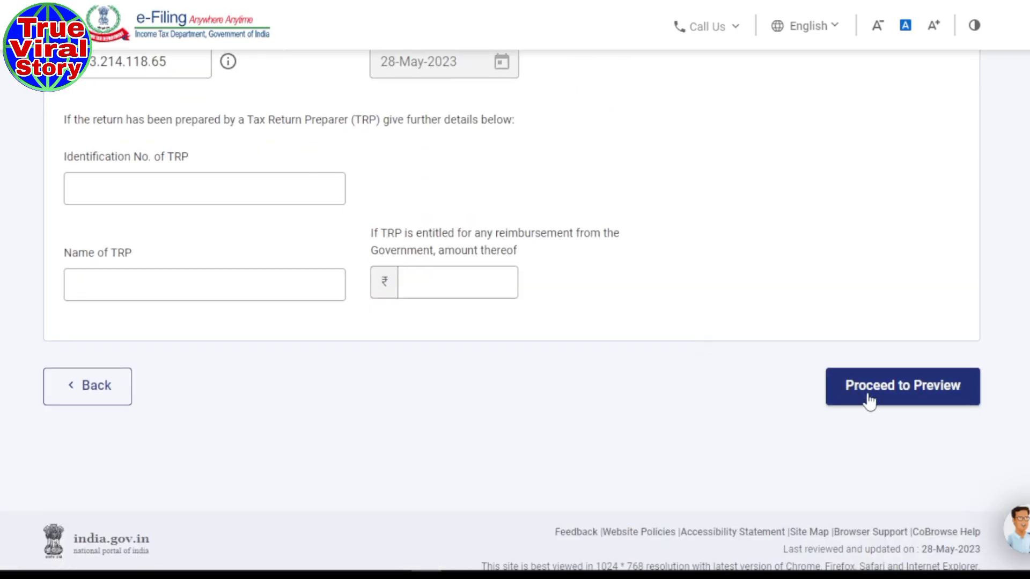
- Open the ITR-1 SAHAJ preview for AY 2023-24 and scroll through it to the verification section
{"action": "left_click", "coordinate": [901, 399]}
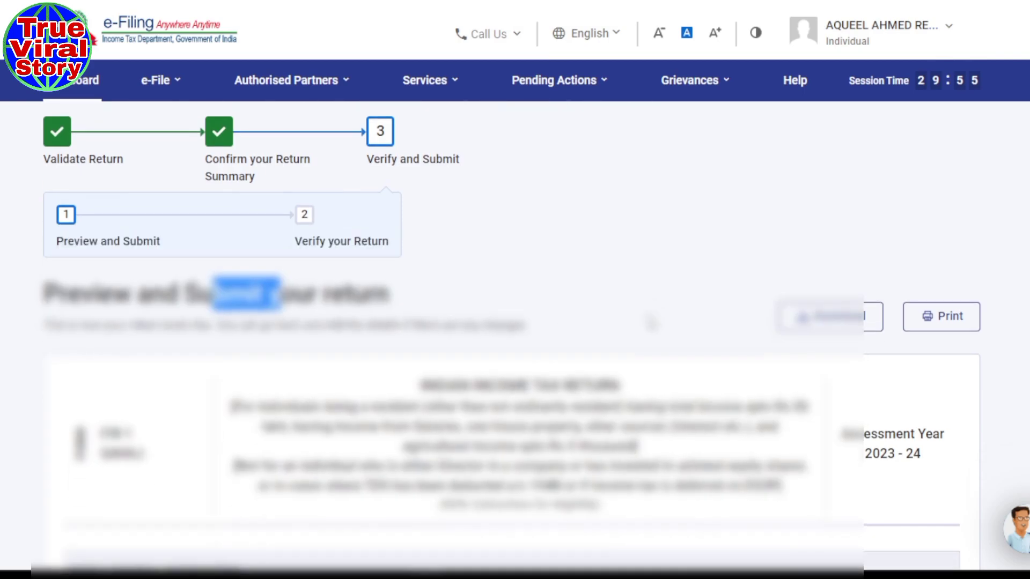
{"action": "scroll", "coordinate": [223, 353], "scroll_direction": "down", "scroll_amount": 10}
{"action": "scroll", "coordinate": [569, 322], "scroll_direction": "down", "scroll_amount": 5}
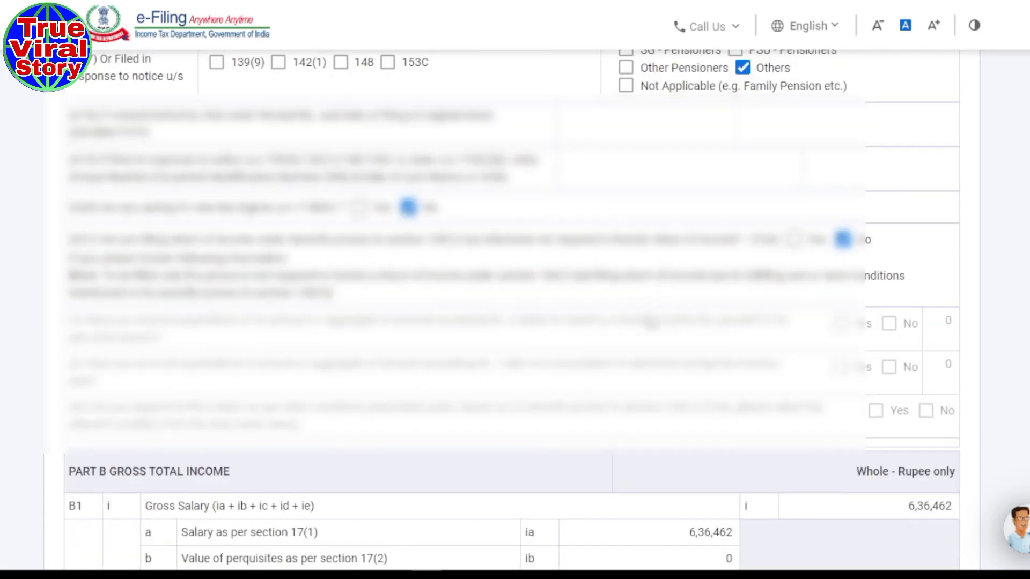
{"action": "scroll", "coordinate": [568, 321], "scroll_direction": "up", "scroll_amount": 5}
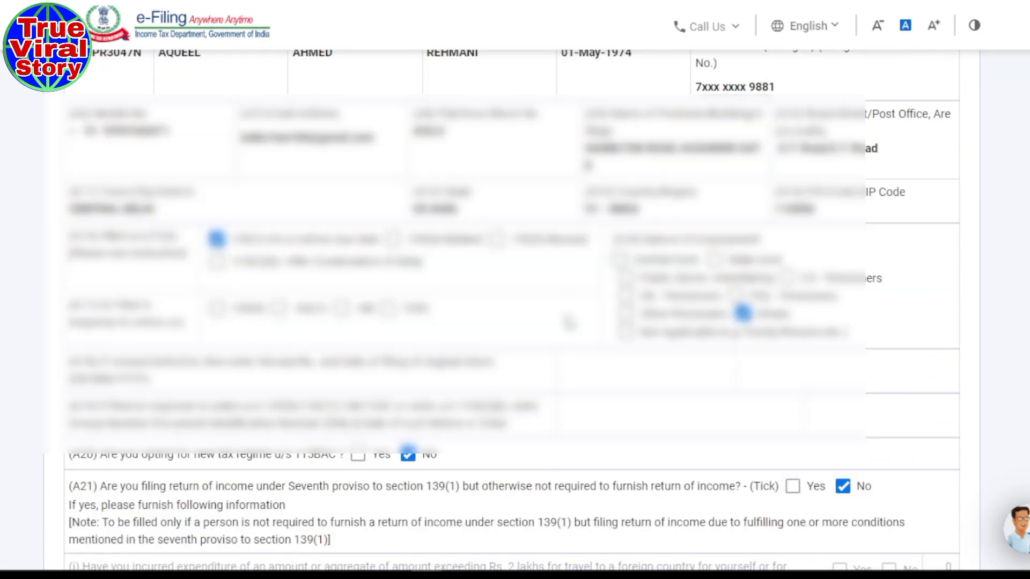
{"action": "scroll", "coordinate": [568, 322], "scroll_direction": "down", "scroll_amount": 5}
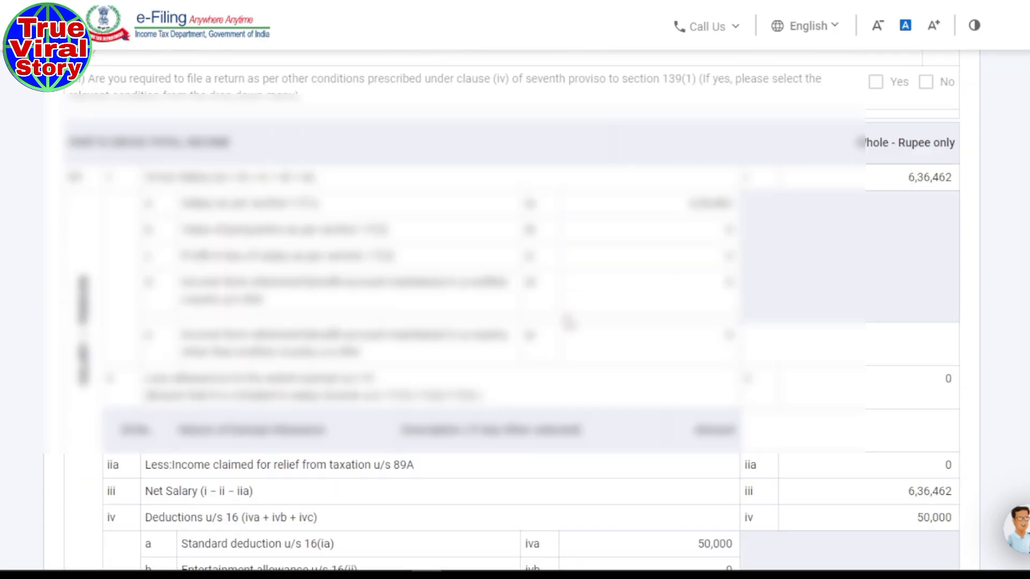
{"action": "scroll", "coordinate": [568, 322], "scroll_direction": "down", "scroll_amount": 8}
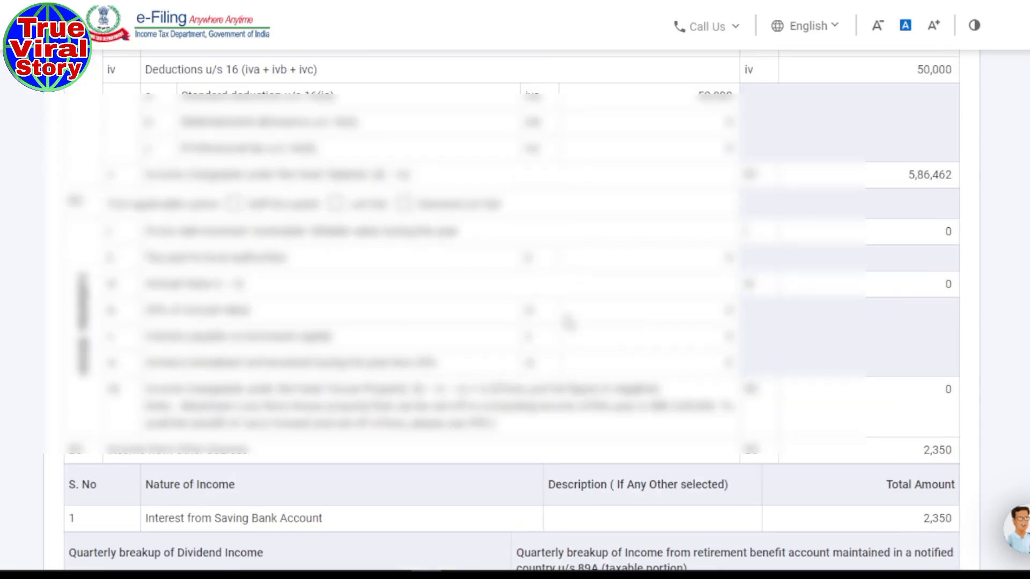
{"action": "scroll", "coordinate": [569, 322], "scroll_direction": "down", "scroll_amount": 10}
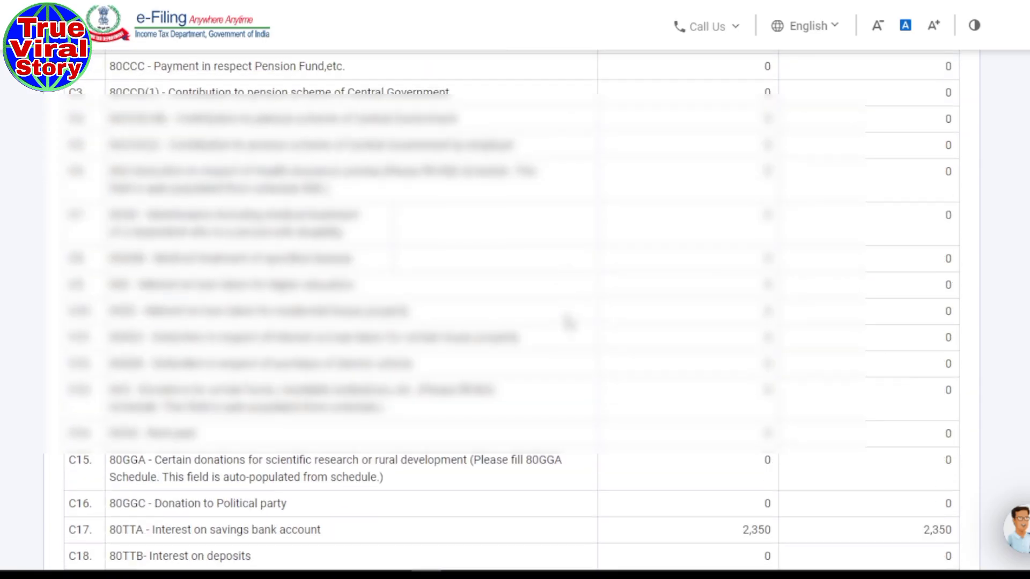
{"action": "scroll", "coordinate": [569, 322], "scroll_direction": "down", "scroll_amount": 15}
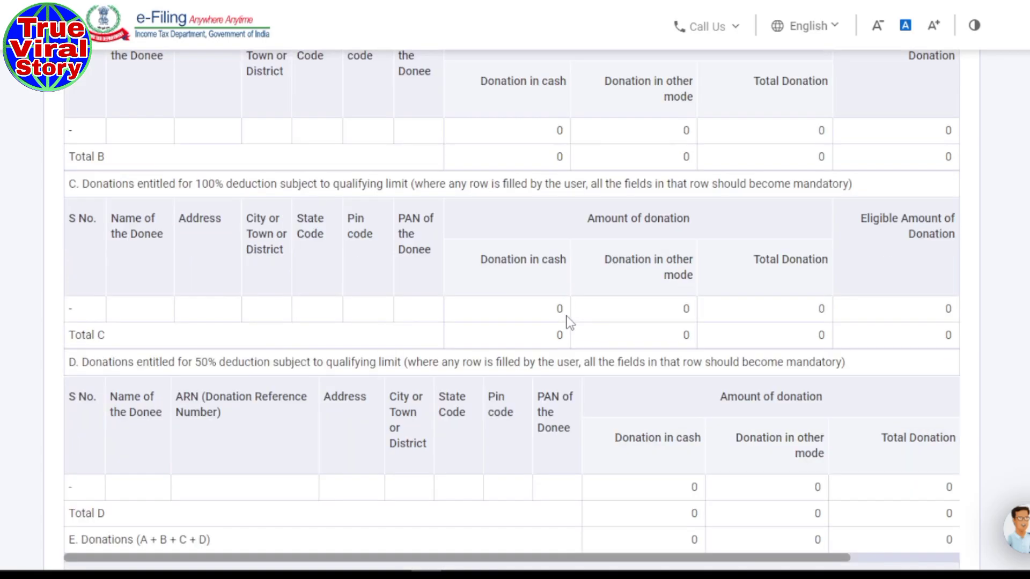
{"action": "scroll", "coordinate": [570, 322], "scroll_direction": "down", "scroll_amount": 15}
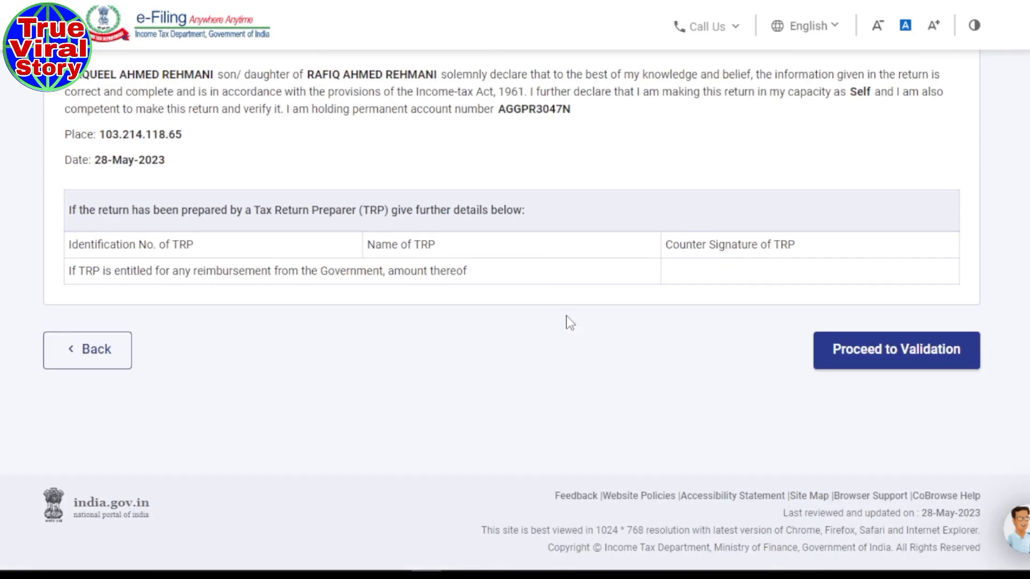
- Run validation and scroll to the table of two errors requiring a dropdown selection
{"action": "left_click", "coordinate": [891, 366]}
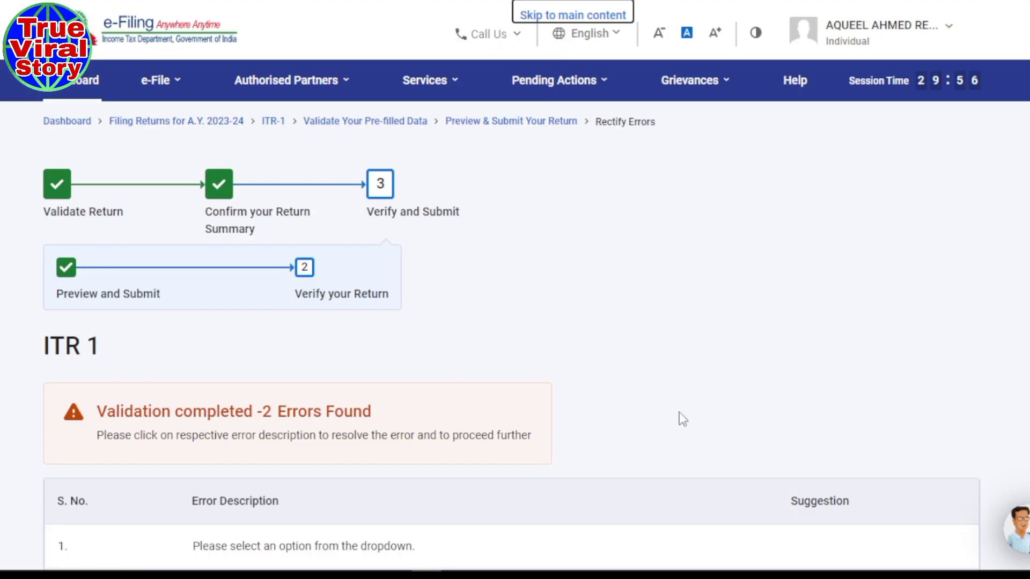
{"action": "scroll", "coordinate": [575, 375], "scroll_direction": "down", "scroll_amount": 5}
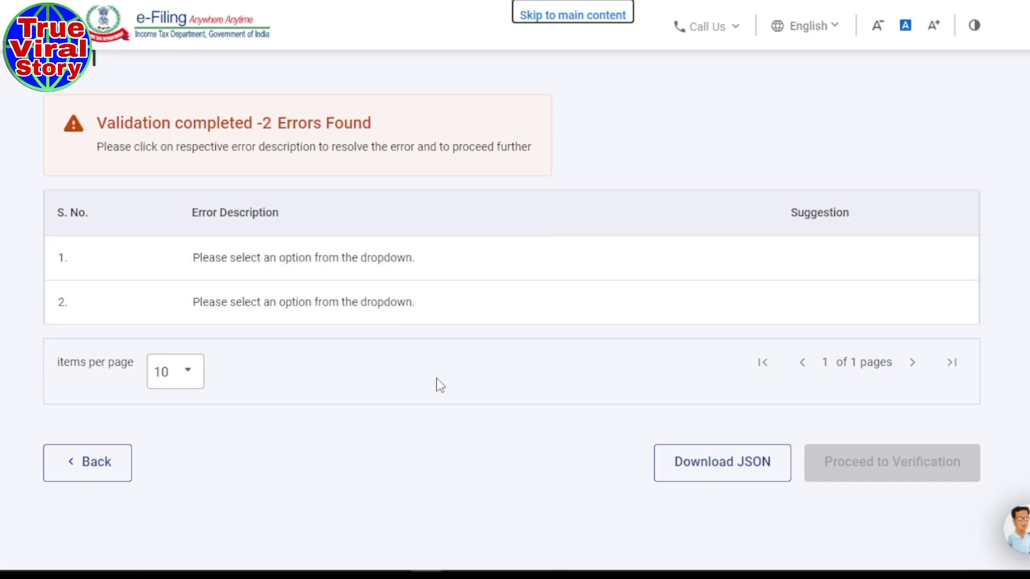
- Open error 1 in Edit 80D Deduction, answer No for self/family senior citizen, and enter Health Insurance 0
{"action": "left_click", "coordinate": [235, 258]}
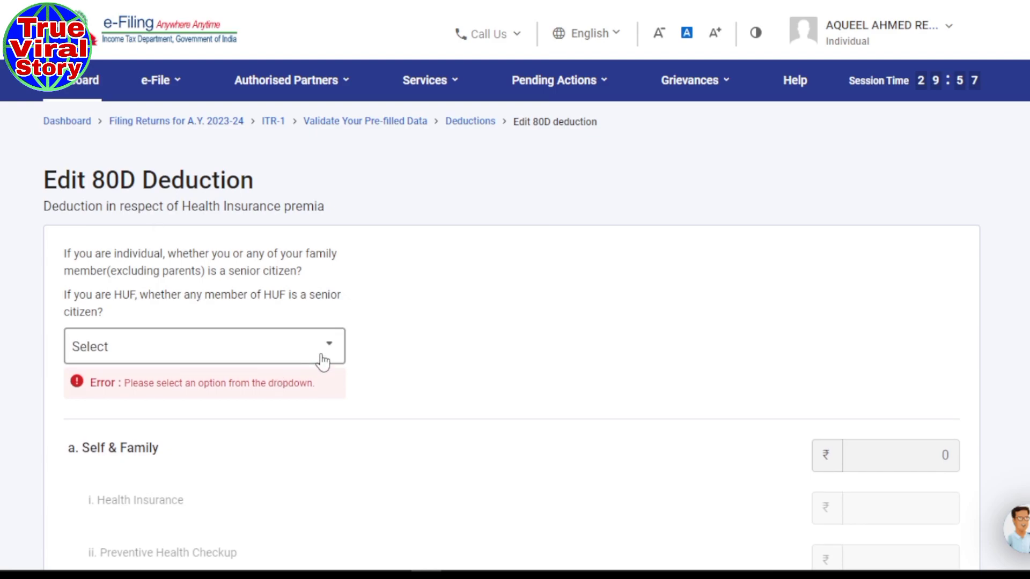
{"action": "left_click", "coordinate": [323, 359]}
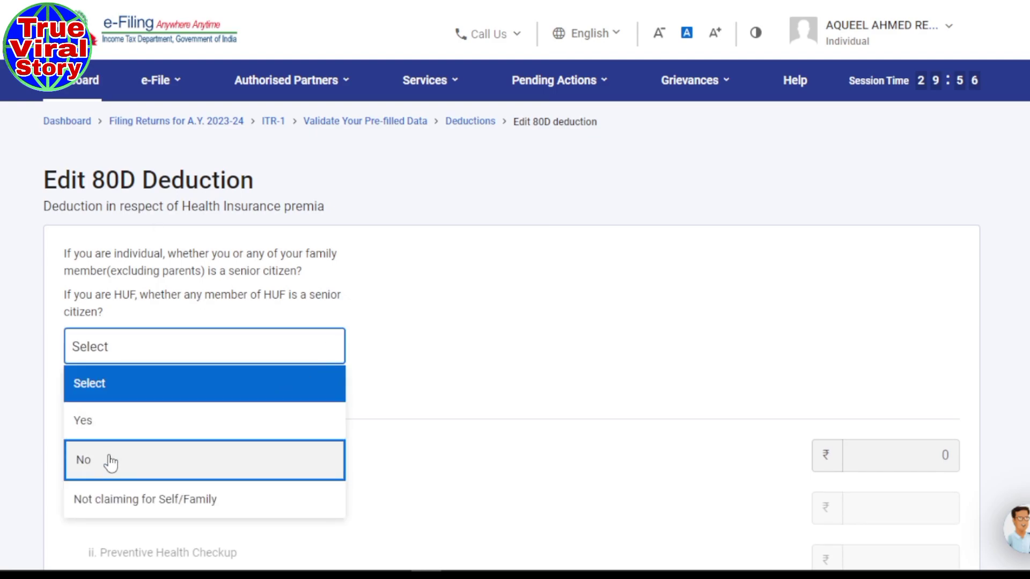
{"action": "left_click", "coordinate": [84, 463]}
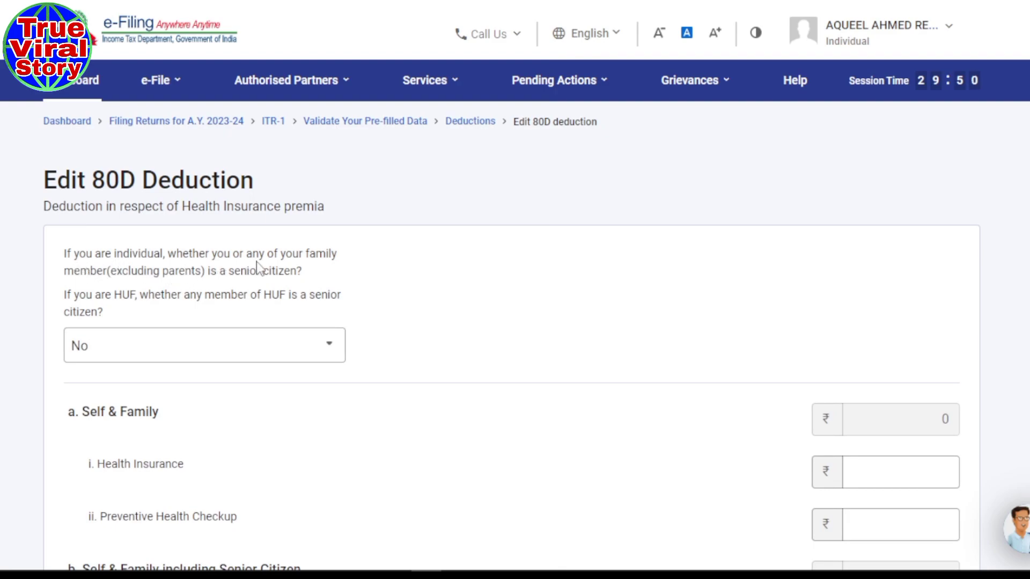
{"action": "scroll", "coordinate": [494, 327], "scroll_direction": "down", "scroll_amount": 3}
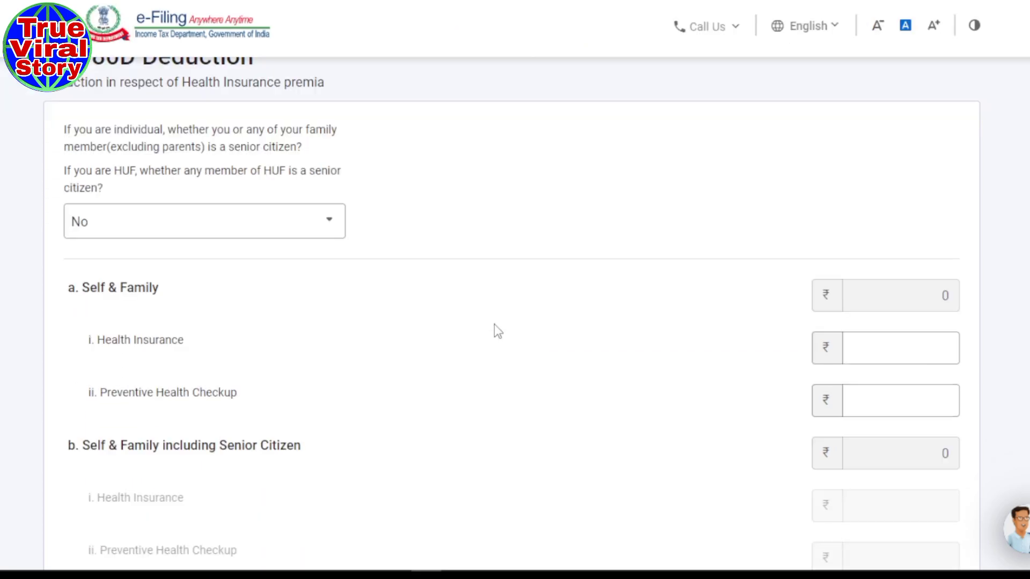
{"action": "scroll", "coordinate": [498, 331], "scroll_direction": "down", "scroll_amount": 2}
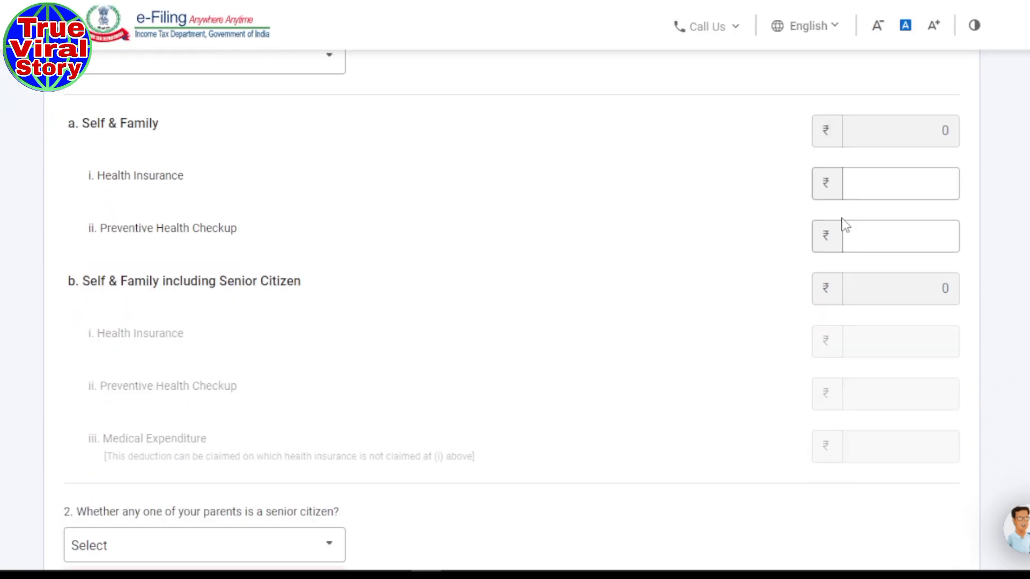
{"action": "left_click", "coordinate": [913, 187]}
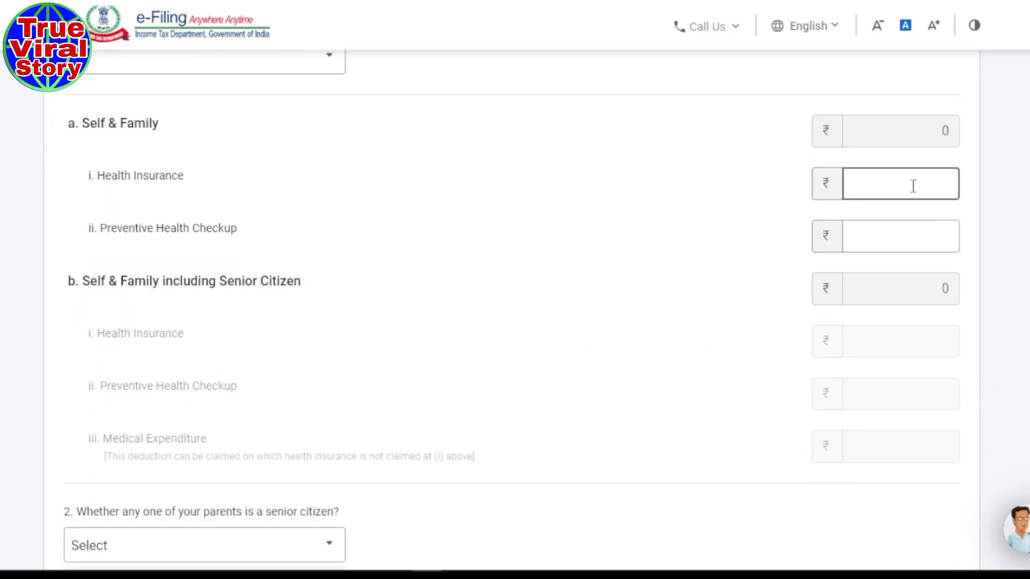
{"action": "type", "text": "0"}
- Answer No to the parents senior-citizen question, review the form, and save the 80D deduction
{"action": "scroll", "coordinate": [601, 260], "scroll_direction": "down", "scroll_amount": 1}
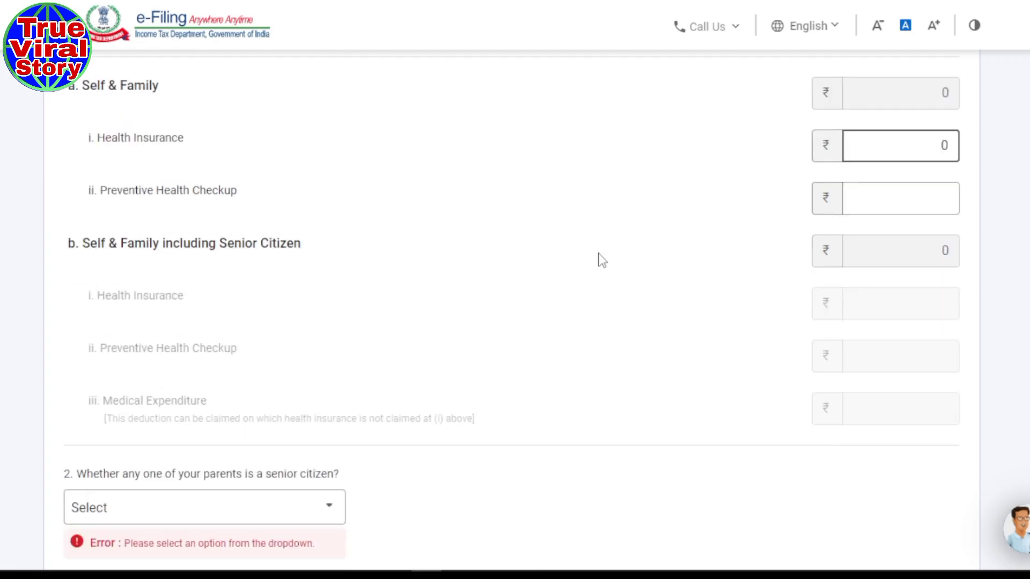
{"action": "scroll", "coordinate": [600, 260], "scroll_direction": "down", "scroll_amount": 7}
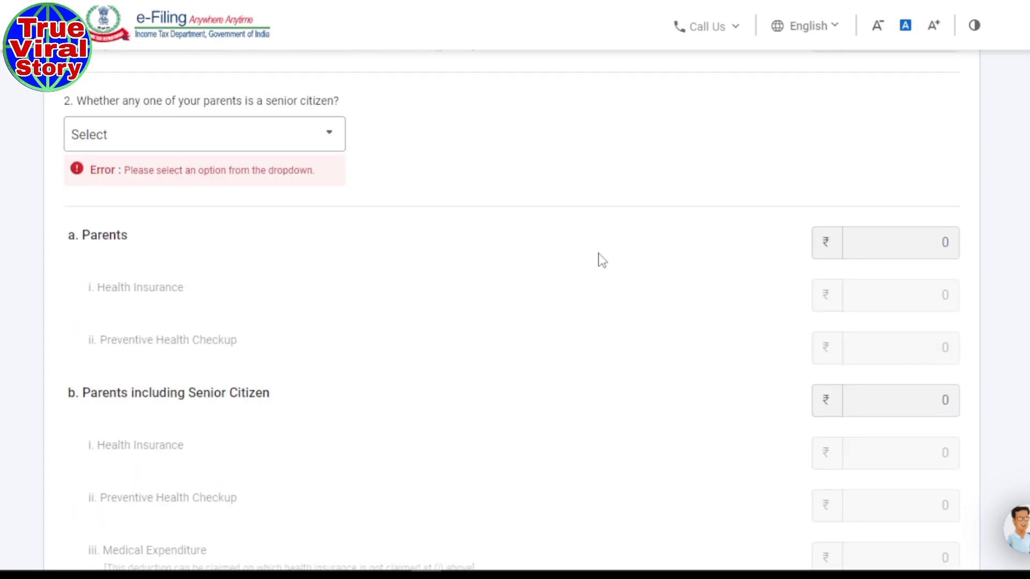
{"action": "left_click", "coordinate": [317, 137]}
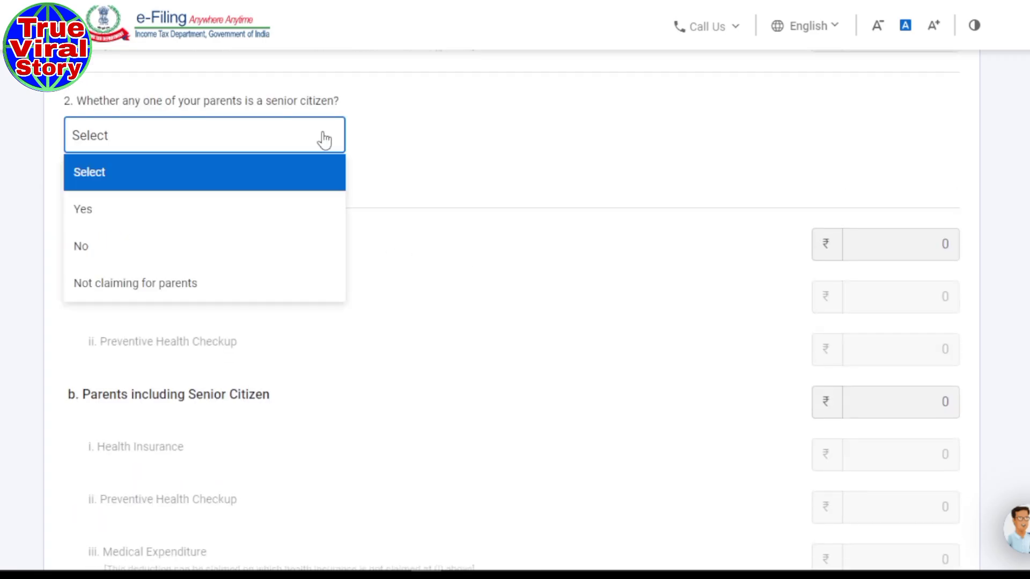
{"action": "left_click", "coordinate": [92, 262]}
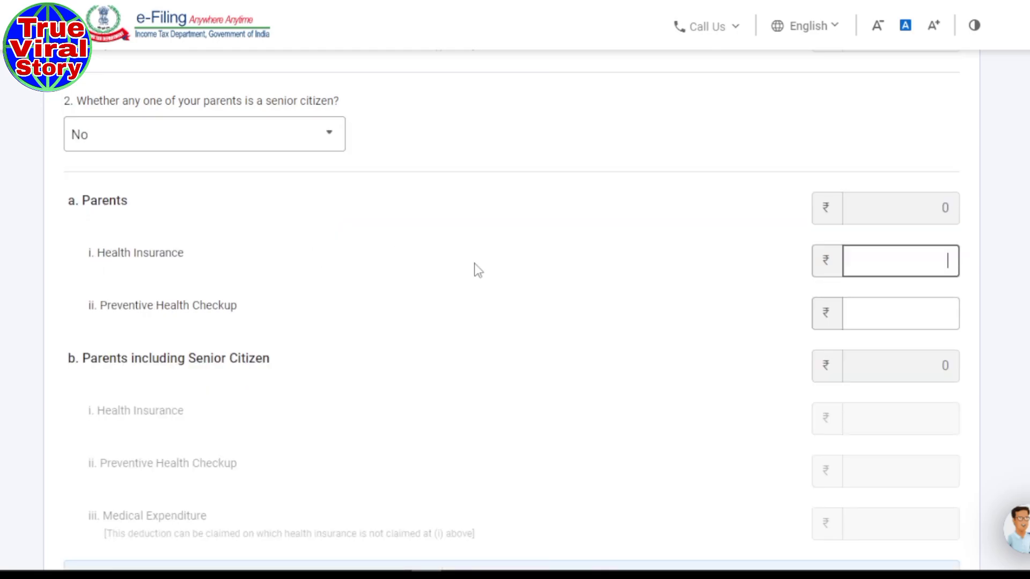
{"action": "scroll", "coordinate": [500, 271], "scroll_direction": "down", "scroll_amount": 5}
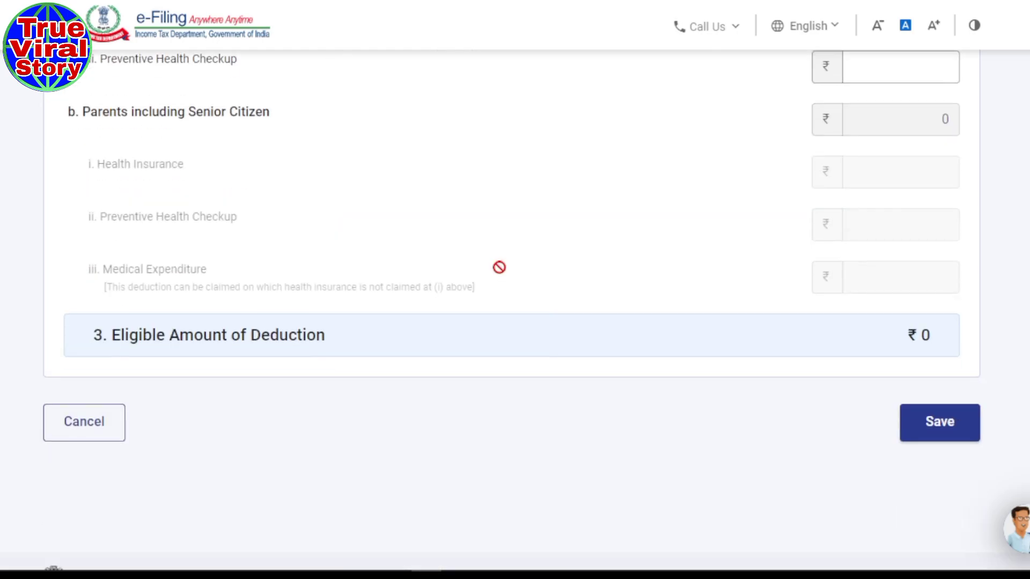
{"action": "scroll", "coordinate": [610, 417], "scroll_direction": "up", "scroll_amount": 2}
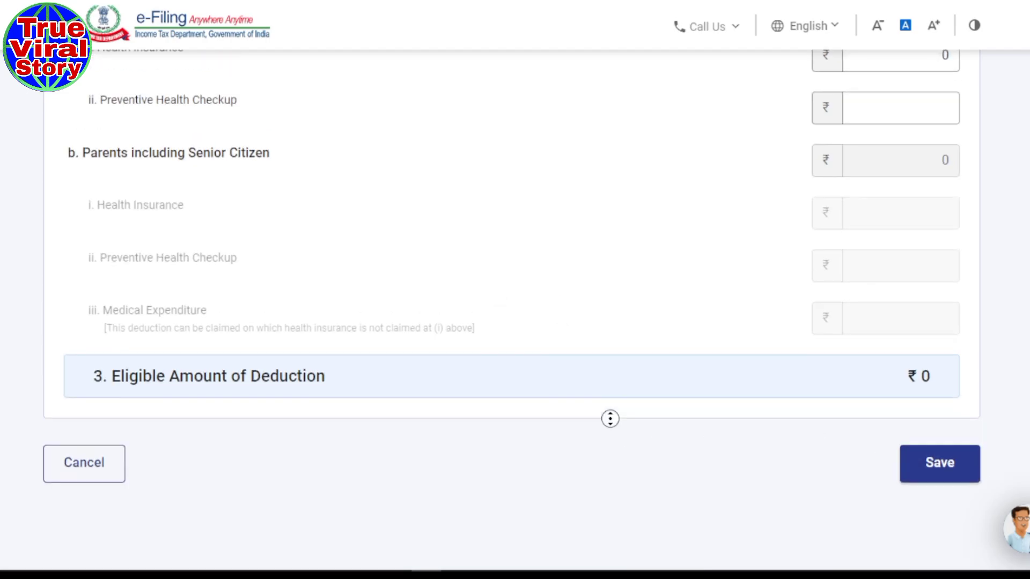
{"action": "scroll", "coordinate": [603, 384], "scroll_direction": "up", "scroll_amount": 4}
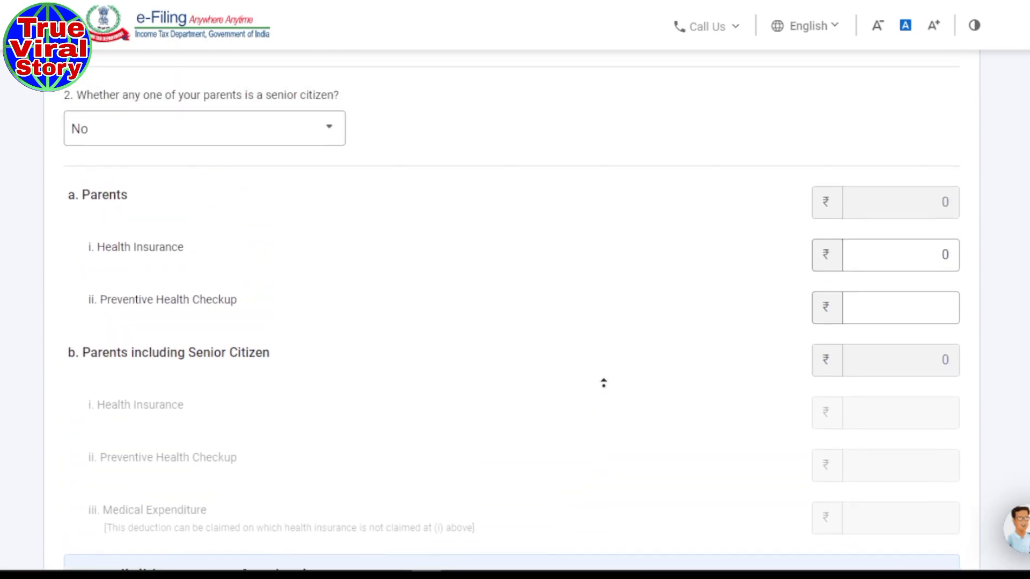
{"action": "scroll", "coordinate": [603, 383], "scroll_direction": "up", "scroll_amount": 4}
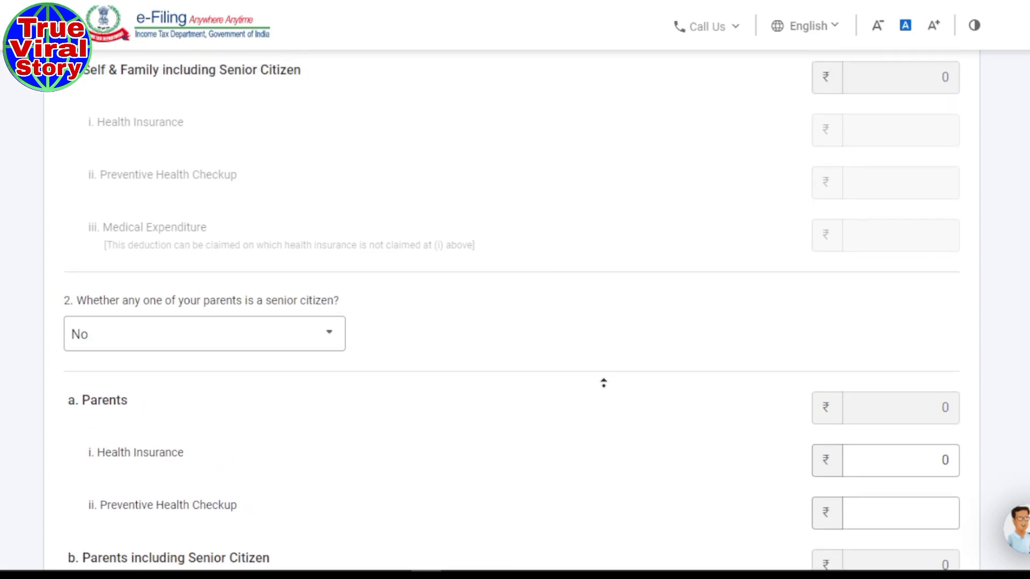
{"action": "scroll", "coordinate": [603, 383], "scroll_direction": "up", "scroll_amount": 1}
{"action": "scroll", "coordinate": [603, 383], "scroll_direction": "up", "scroll_amount": 7}
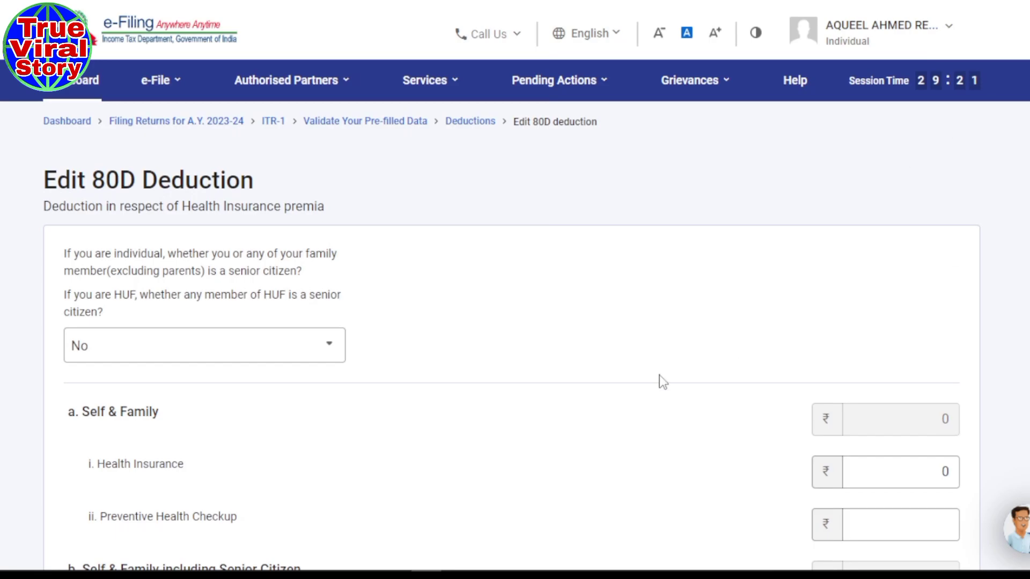
{"action": "scroll", "coordinate": [663, 382], "scroll_direction": "down", "scroll_amount": 10}
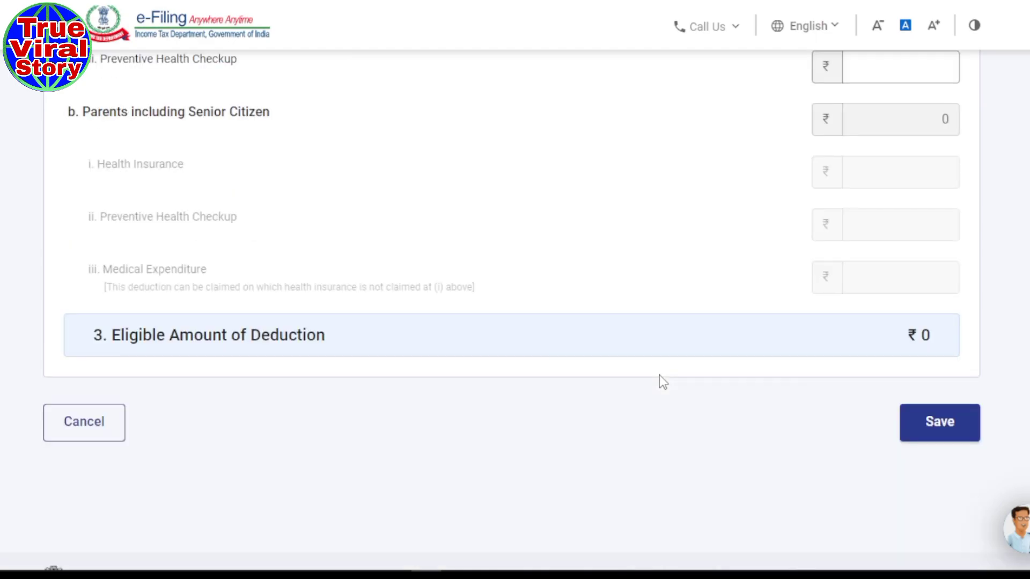
{"action": "left_click", "coordinate": [945, 356]}
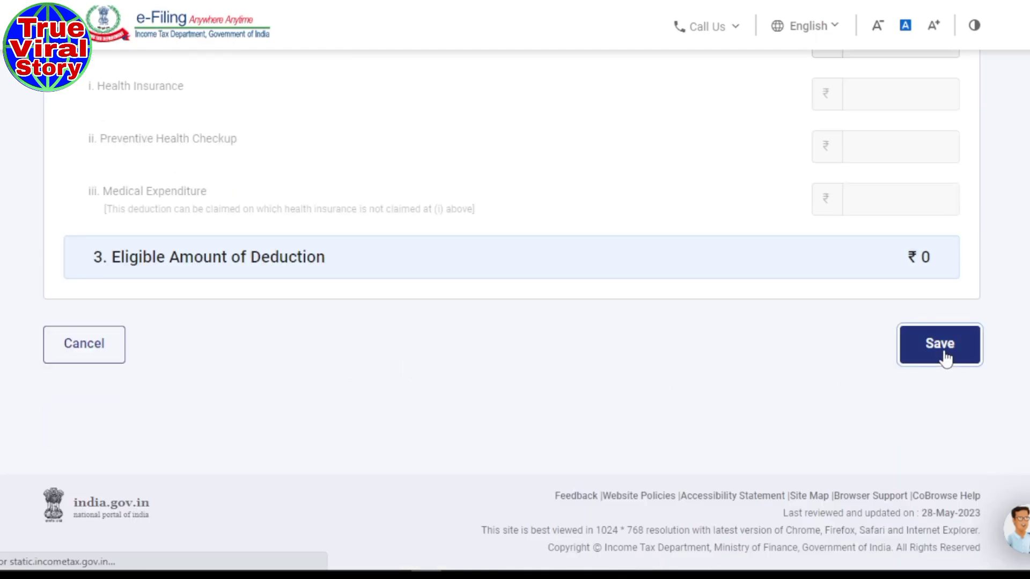
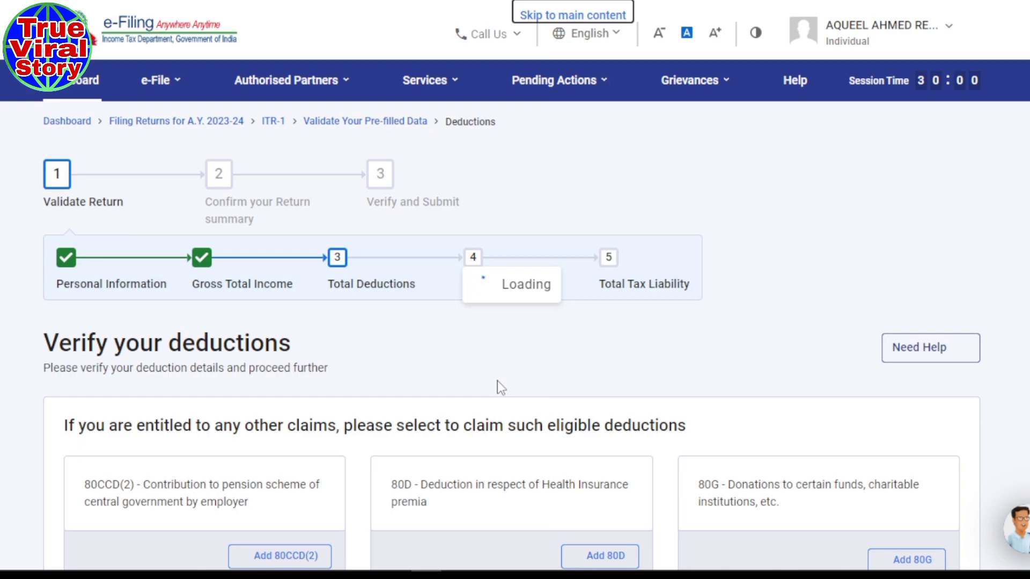
- Confirm the ₹1,52,350 deductions
{"action": "scroll", "coordinate": [536, 362], "scroll_direction": "down", "scroll_amount": 3}
{"action": "scroll", "coordinate": [539, 364], "scroll_direction": "down", "scroll_amount": 10}
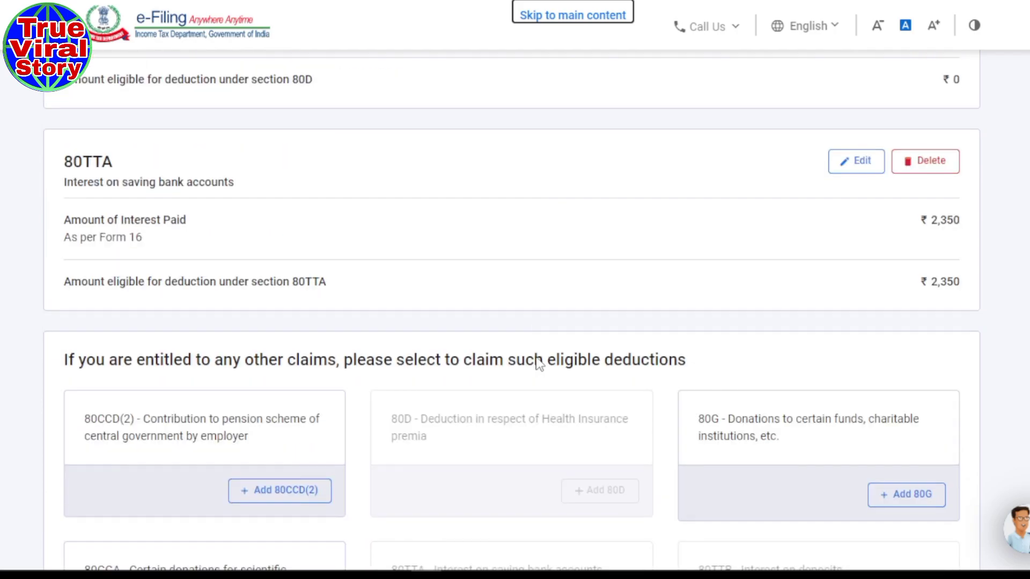
{"action": "scroll", "coordinate": [539, 363], "scroll_direction": "down", "scroll_amount": 10}
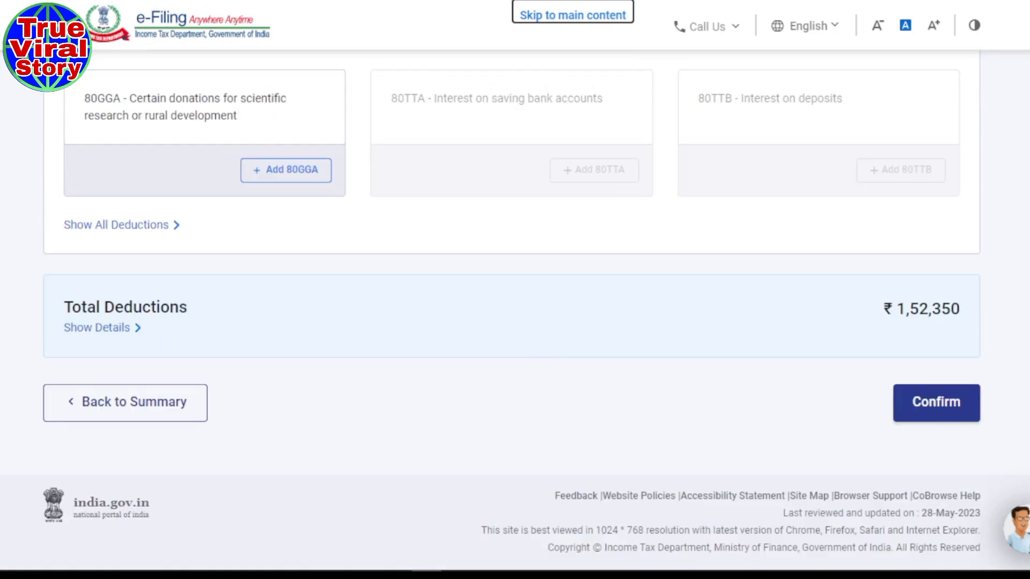
{"action": "left_click", "coordinate": [939, 413]}
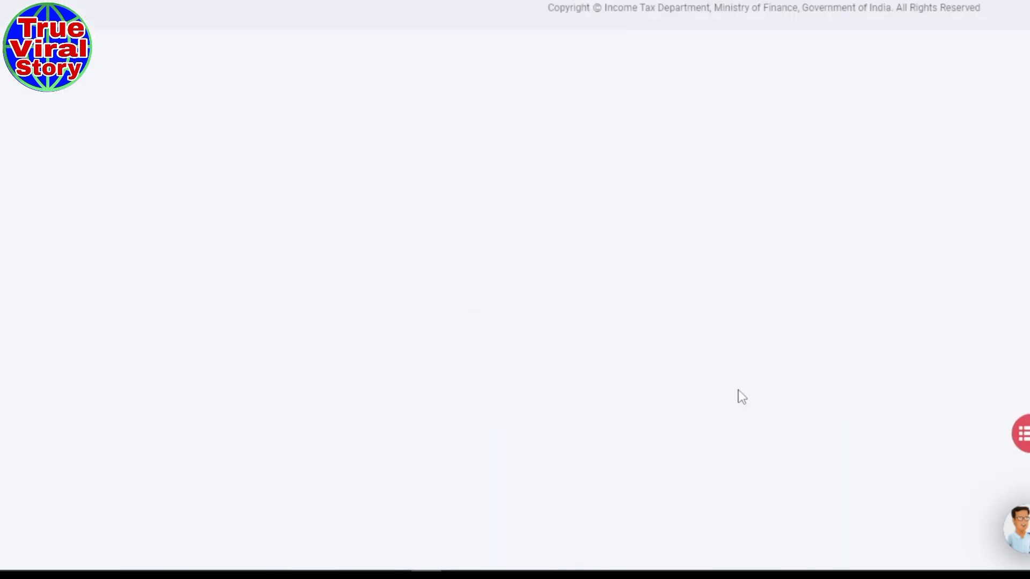
- Accept the return summary to reach the tax summary showing a ₹9,800 refund
{"action": "scroll", "coordinate": [740, 397], "scroll_direction": "down", "scroll_amount": 10}
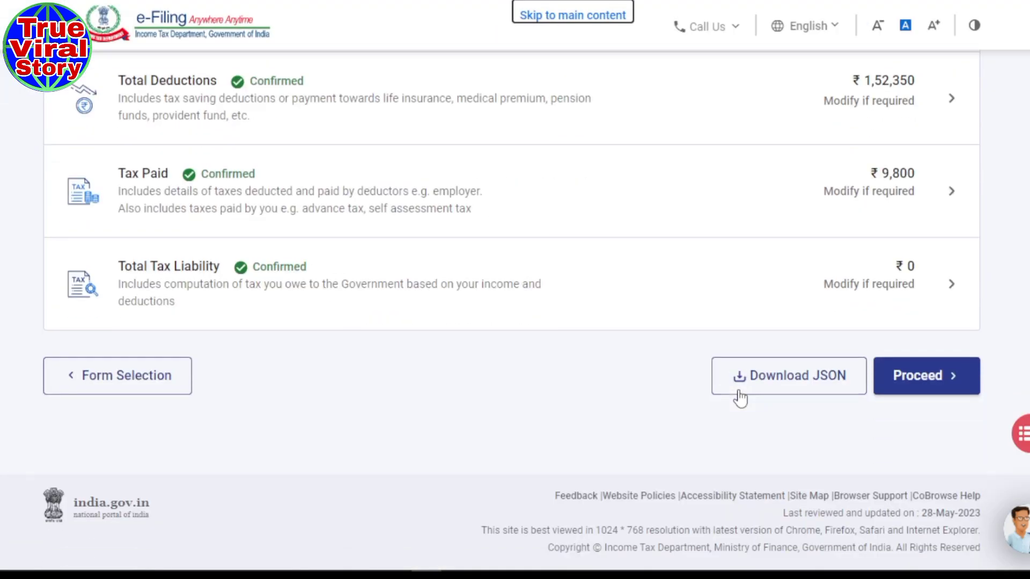
{"action": "left_click", "coordinate": [926, 381]}
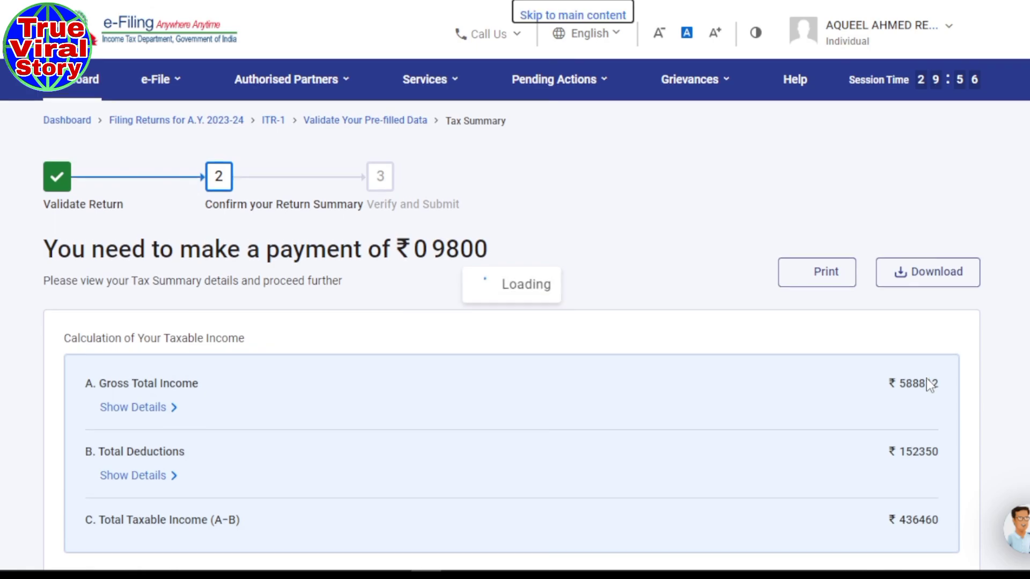
{"action": "scroll", "coordinate": [513, 382], "scroll_direction": "down", "scroll_amount": 10}
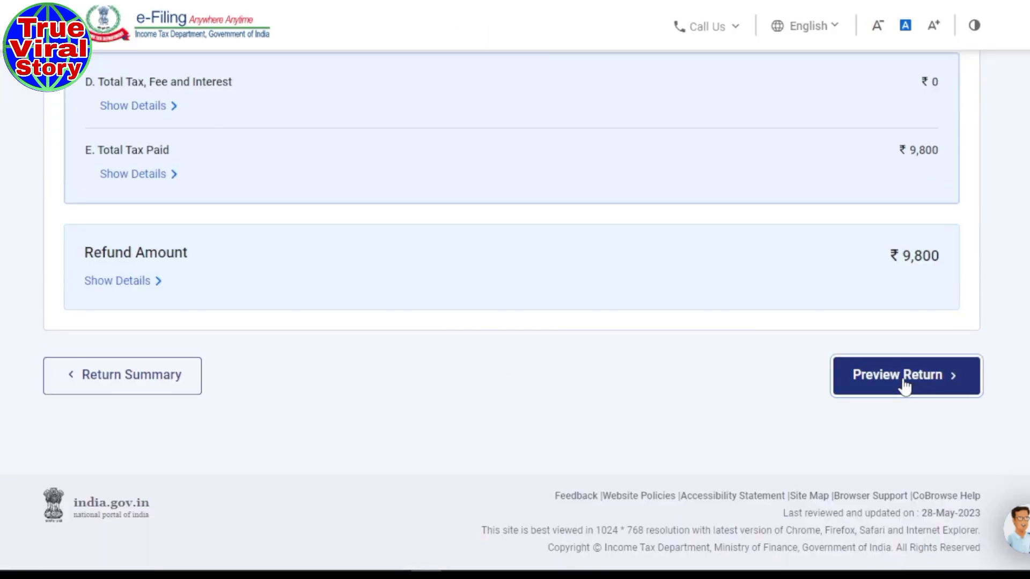
- Open Preview Return and generate the full preview of the ITR-1
{"action": "left_click", "coordinate": [904, 382]}
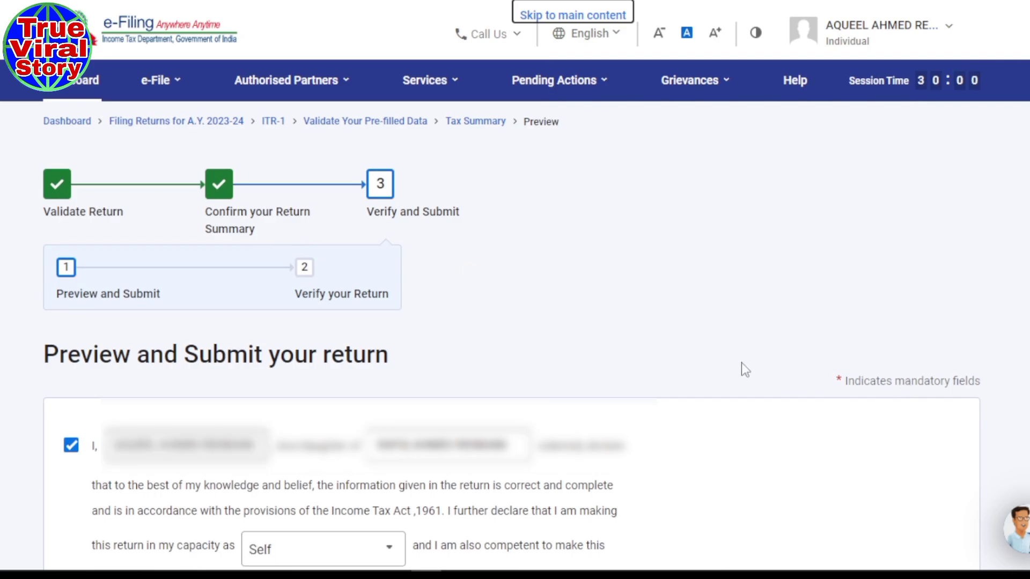
{"action": "scroll", "coordinate": [741, 362], "scroll_direction": "down", "scroll_amount": 4}
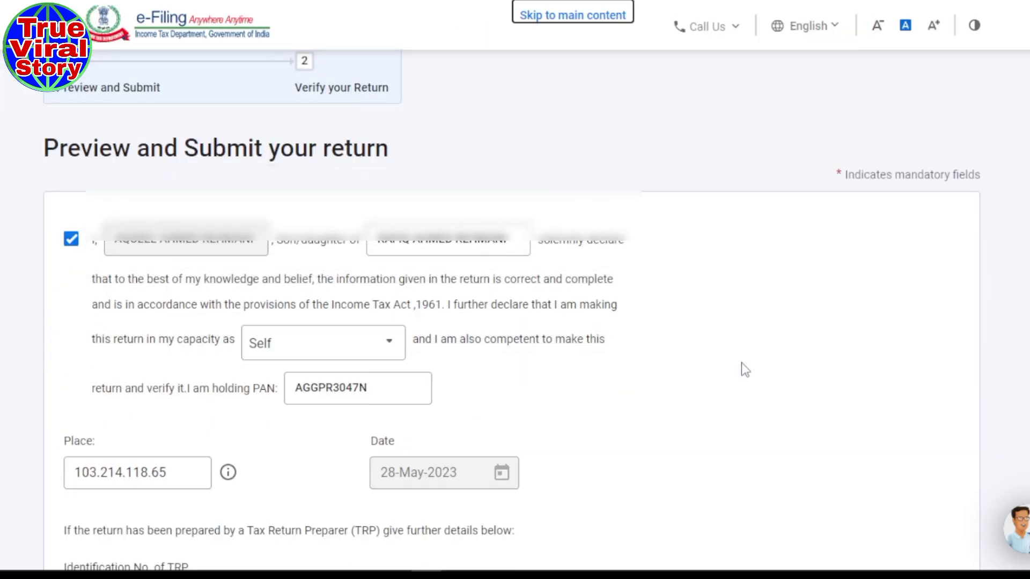
{"action": "scroll", "coordinate": [735, 343], "scroll_direction": "down", "scroll_amount": 5}
{"action": "scroll", "coordinate": [662, 348], "scroll_direction": "down", "scroll_amount": 3}
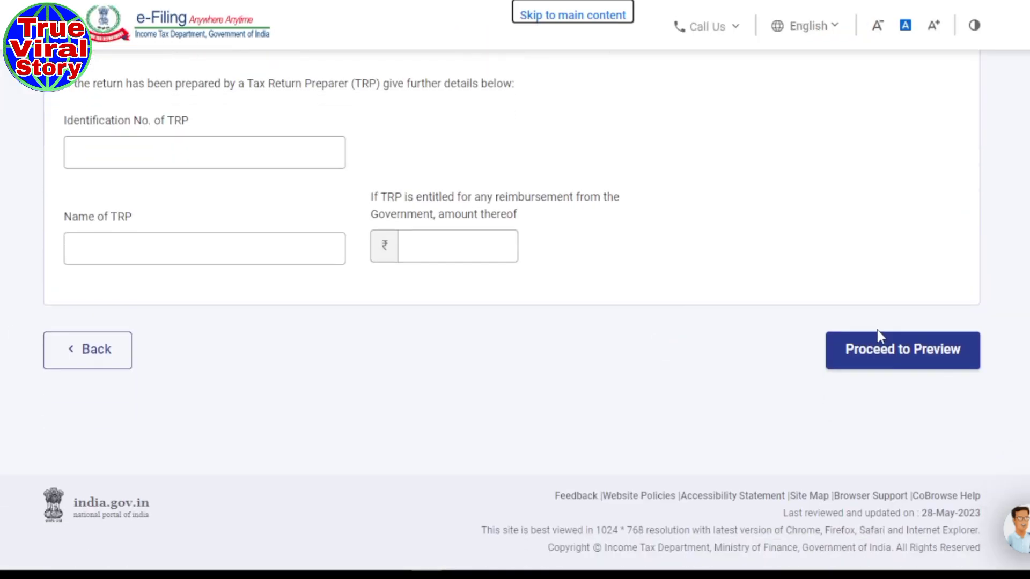
{"action": "left_click", "coordinate": [896, 367]}
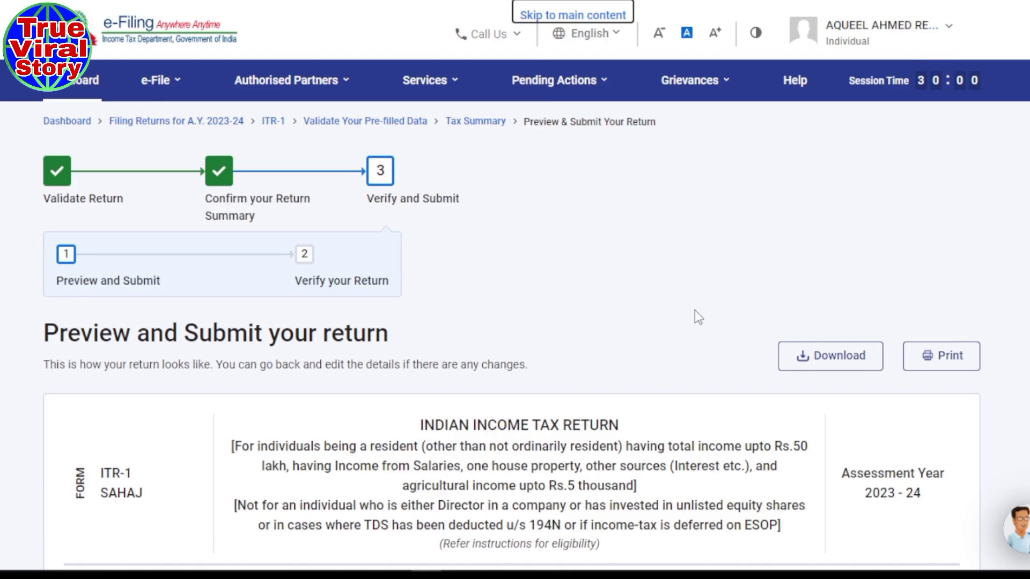
- Review the preview and validate the return, which reports no errors
{"action": "scroll", "coordinate": [694, 310], "scroll_direction": "down", "scroll_amount": 1}
{"action": "scroll", "coordinate": [697, 317], "scroll_direction": "down", "scroll_amount": 20}
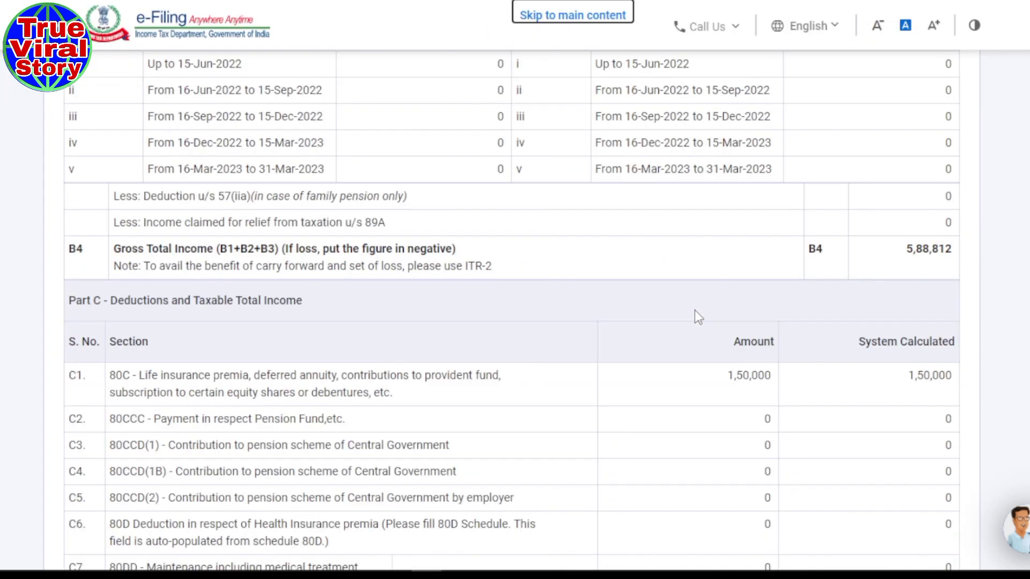
{"action": "scroll", "coordinate": [695, 311], "scroll_direction": "down", "scroll_amount": 20}
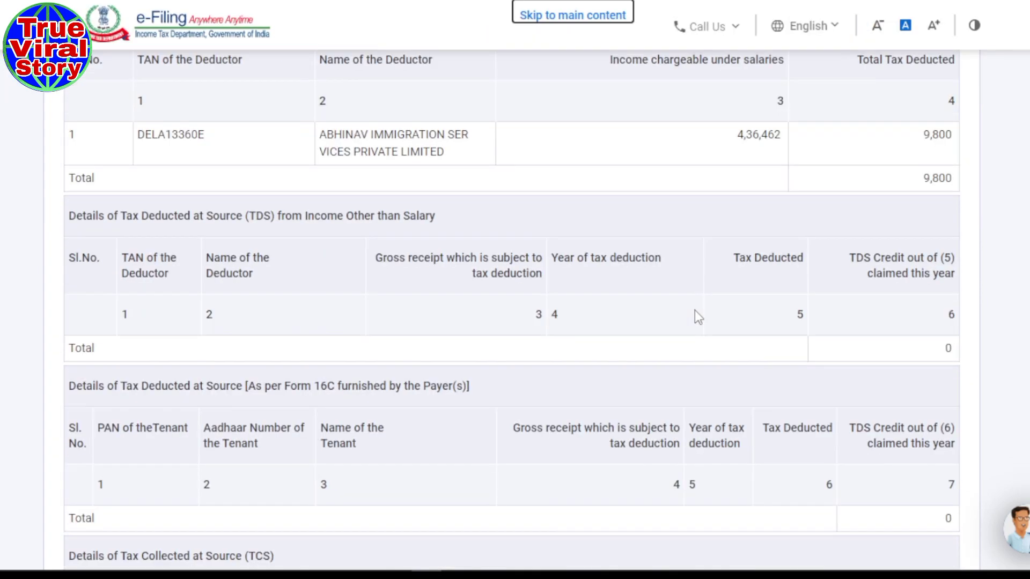
{"action": "scroll", "coordinate": [694, 310], "scroll_direction": "down", "scroll_amount": 15}
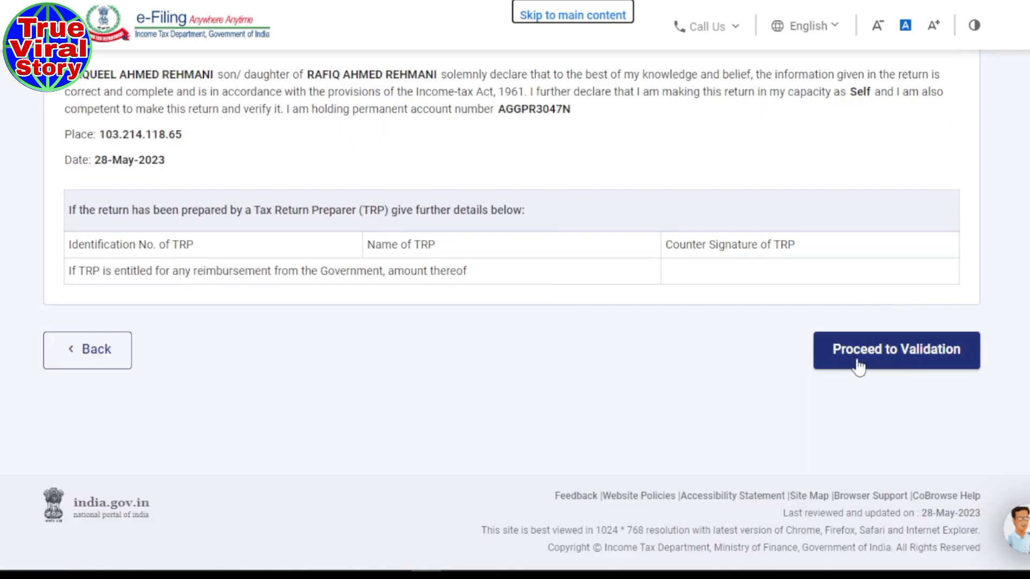
{"action": "left_click", "coordinate": [930, 369]}
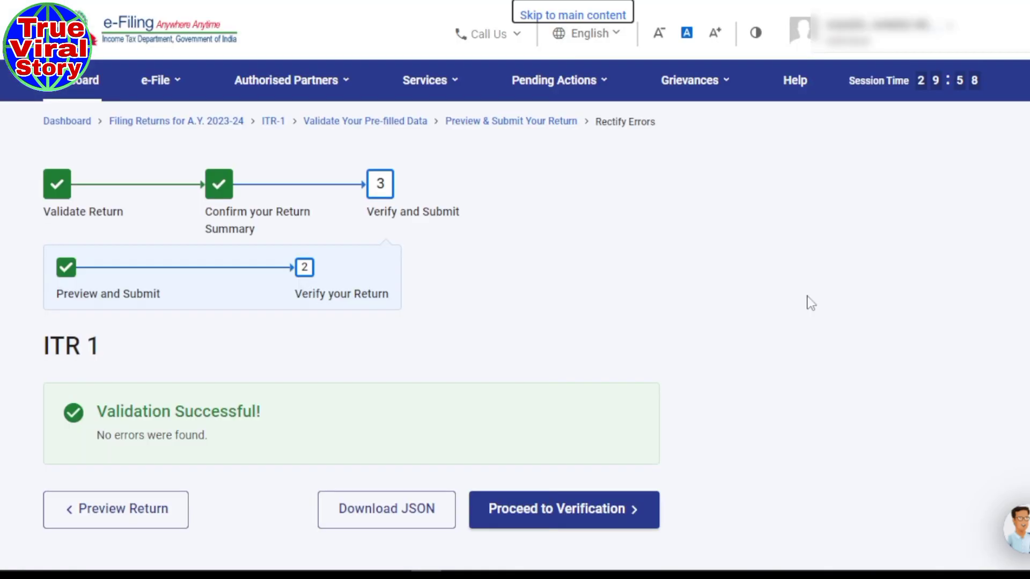
{"action": "scroll", "coordinate": [499, 243], "scroll_direction": "down", "scroll_amount": 3}
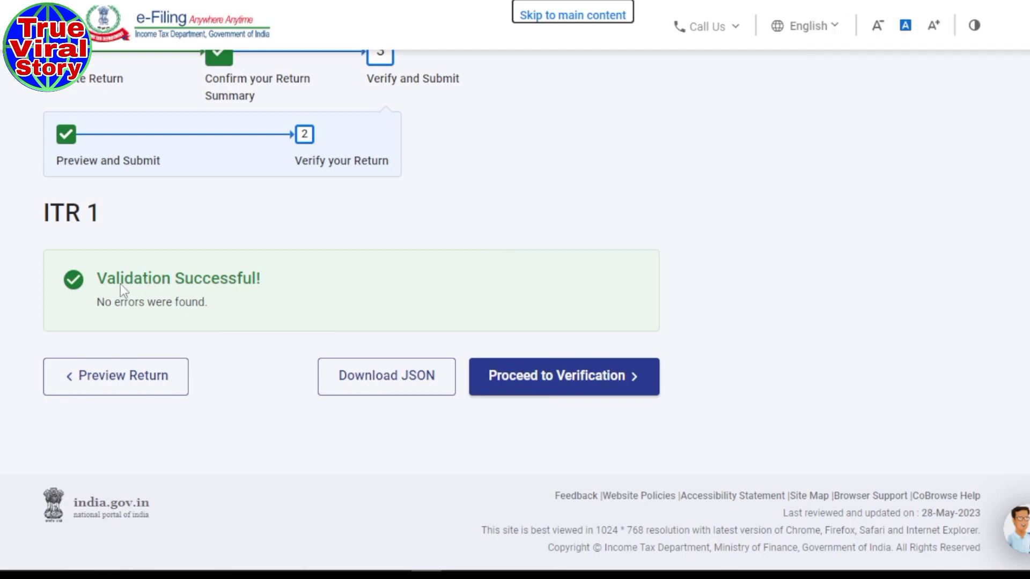
- Proceed from validation to the verification stage
{"action": "left_click", "coordinate": [555, 396]}
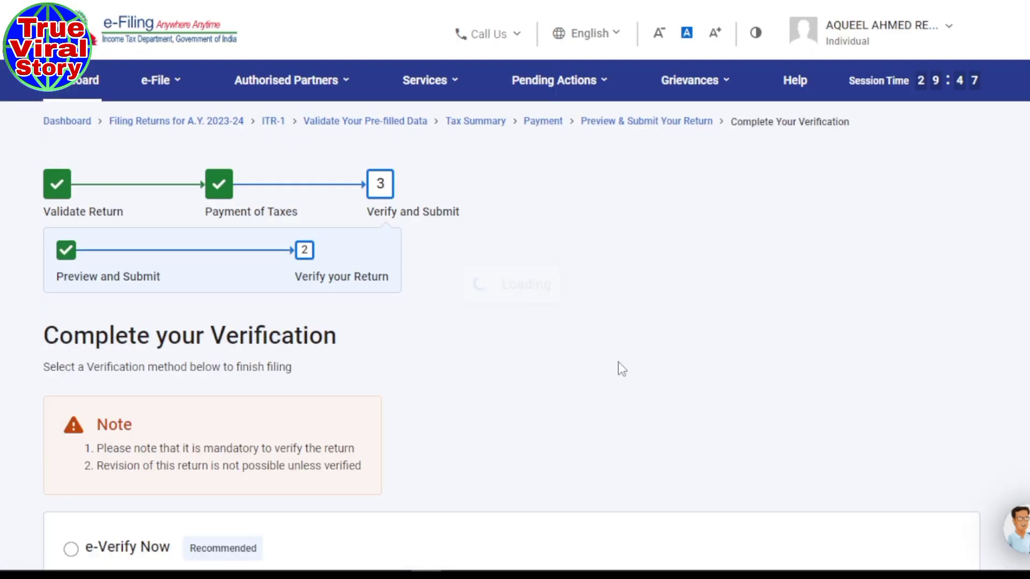
{"action": "scroll", "coordinate": [619, 364], "scroll_direction": "down", "scroll_amount": 4}
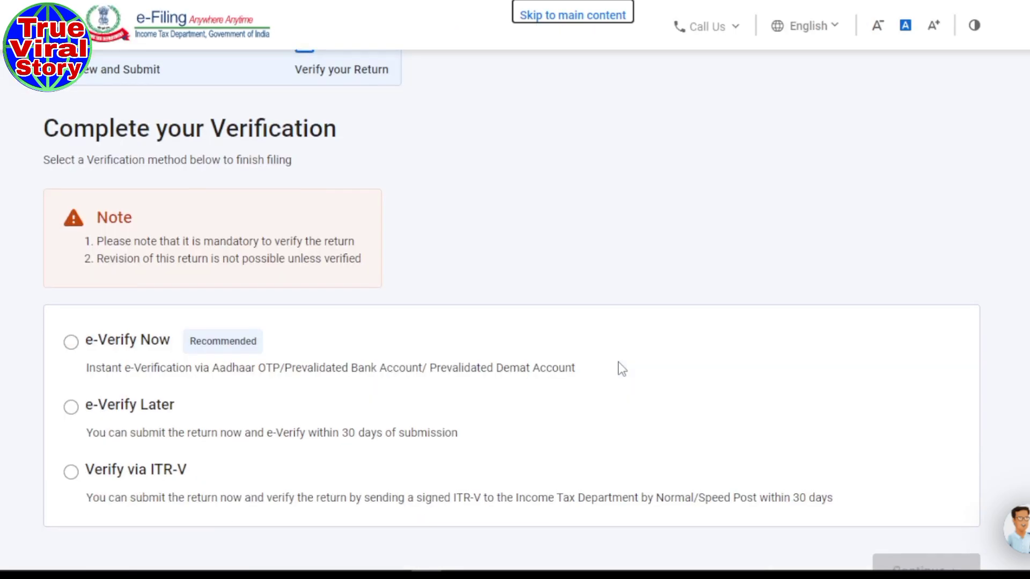
{"action": "scroll", "coordinate": [618, 364], "scroll_direction": "down", "scroll_amount": 2}
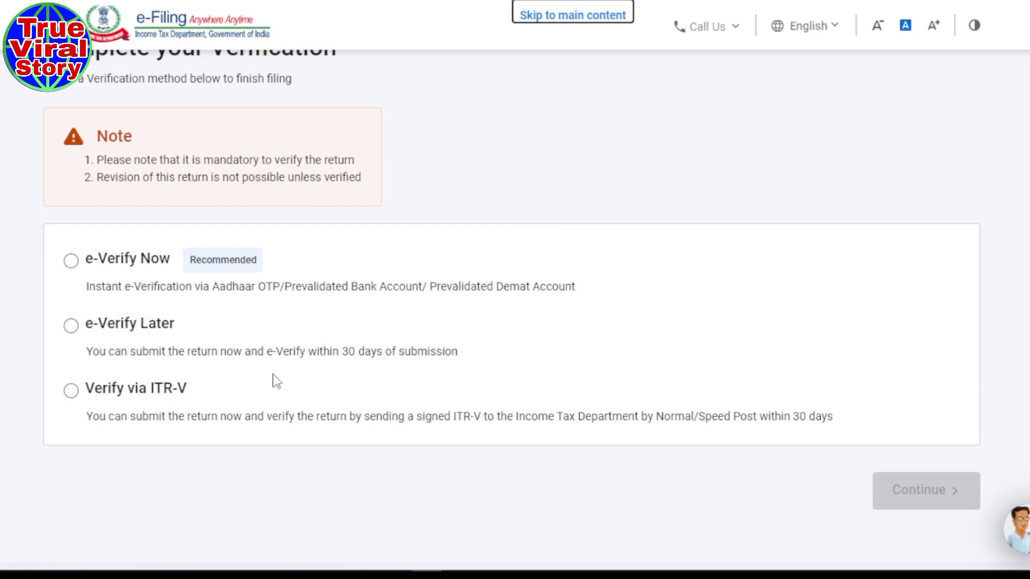
- Choose e-Verify Later, accept the 30-day warning, and submit the return
{"action": "left_click", "coordinate": [73, 325]}
{"action": "left_click", "coordinate": [72, 326]}
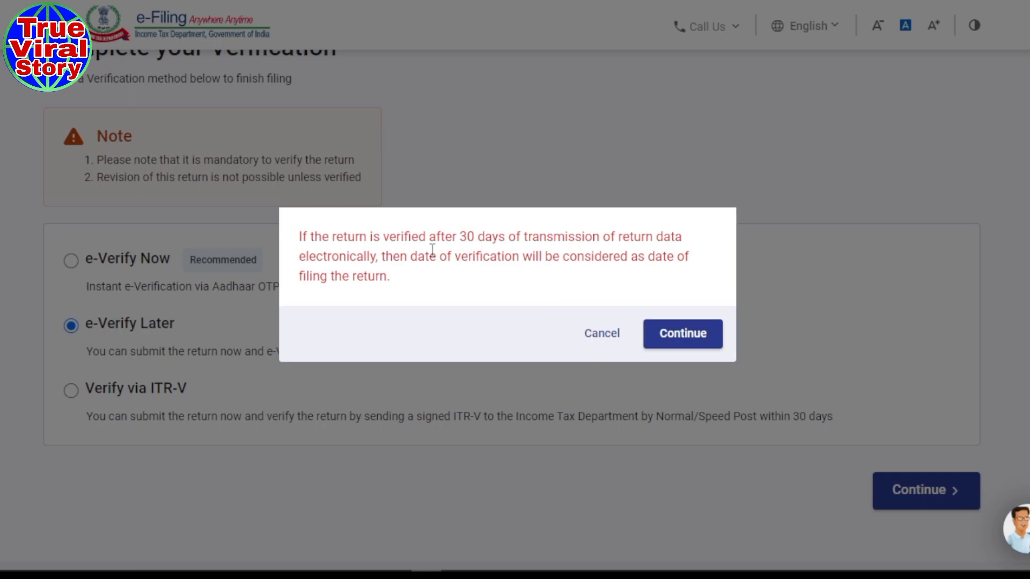
{"action": "left_click_drag", "start_coordinate": [344, 236], "coordinate": [401, 237]}
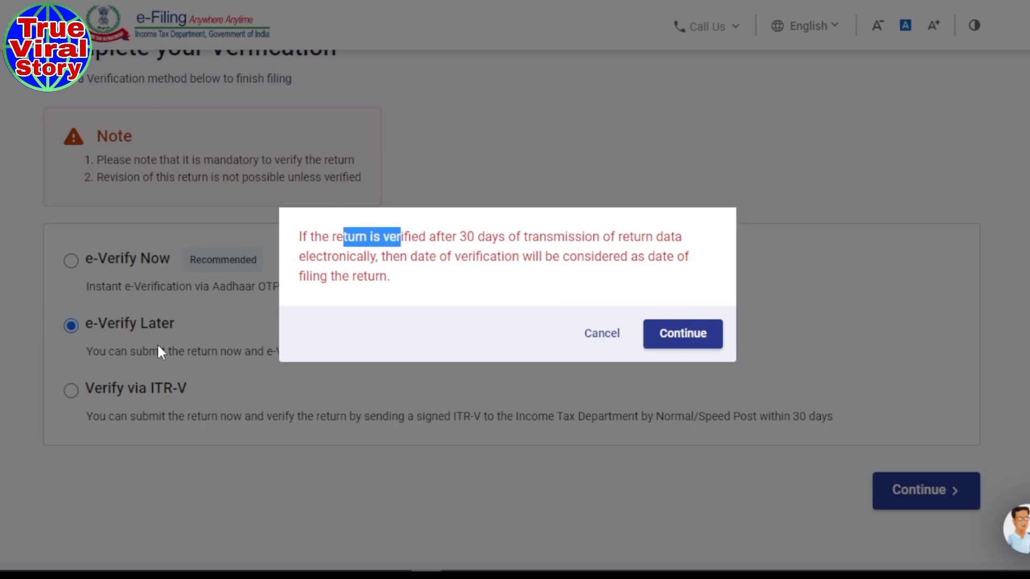
{"action": "left_click", "coordinate": [699, 334]}
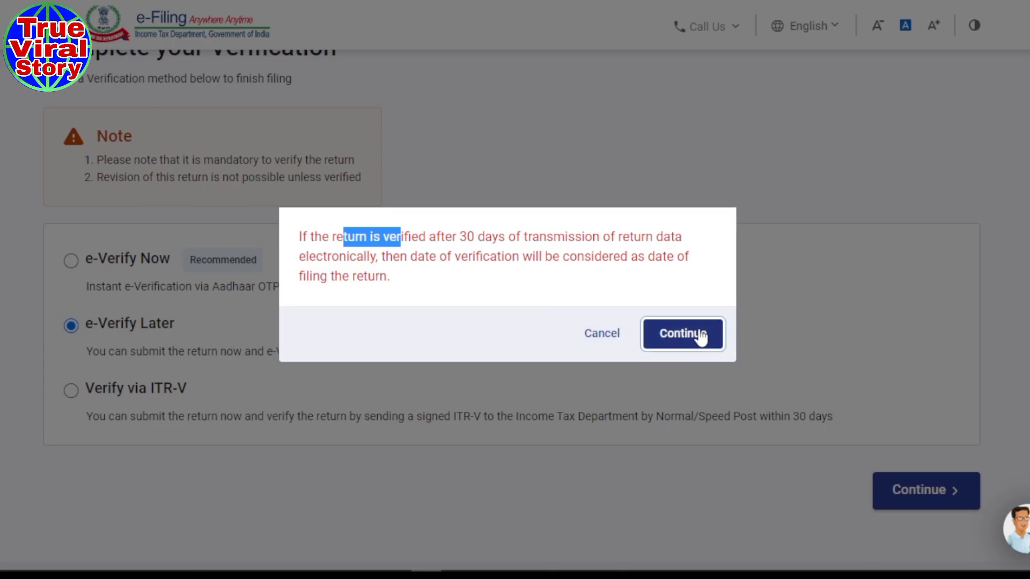
{"action": "left_click", "coordinate": [920, 501]}
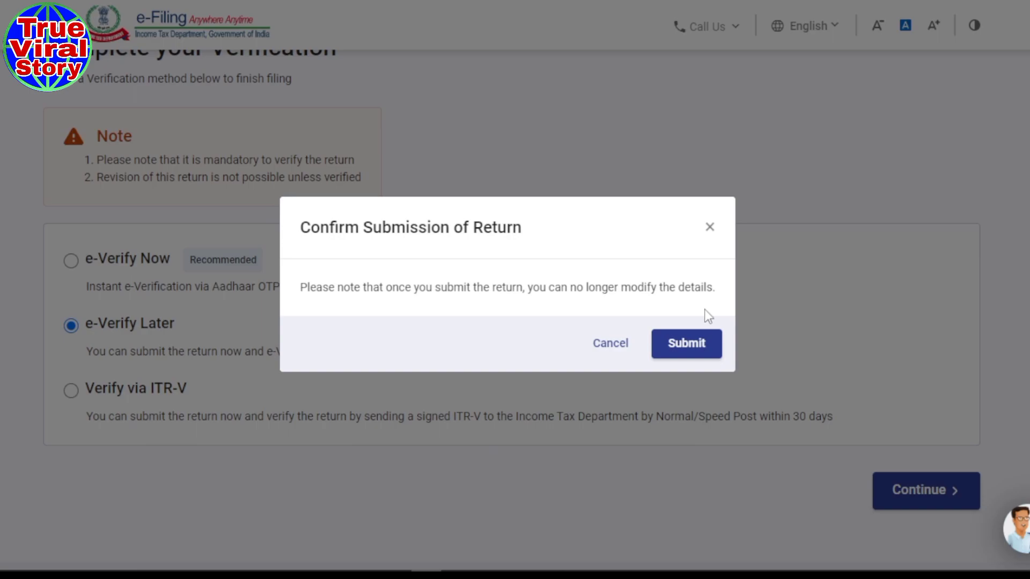
{"action": "left_click", "coordinate": [687, 346]}
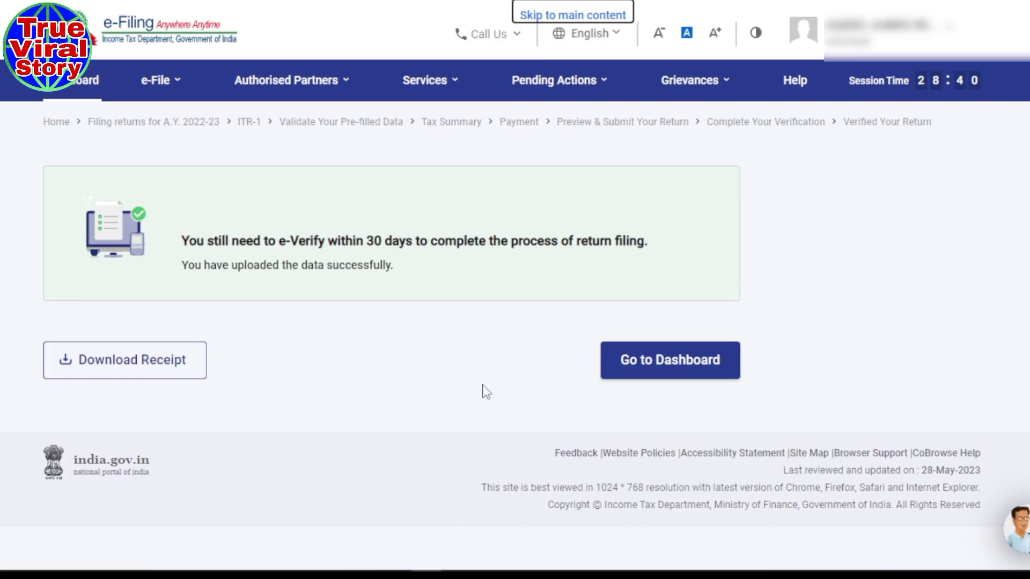
- Open e-Verify Return from the e-File > Income Tax Returns menu
{"action": "mouse_move", "coordinate": [161, 62]}
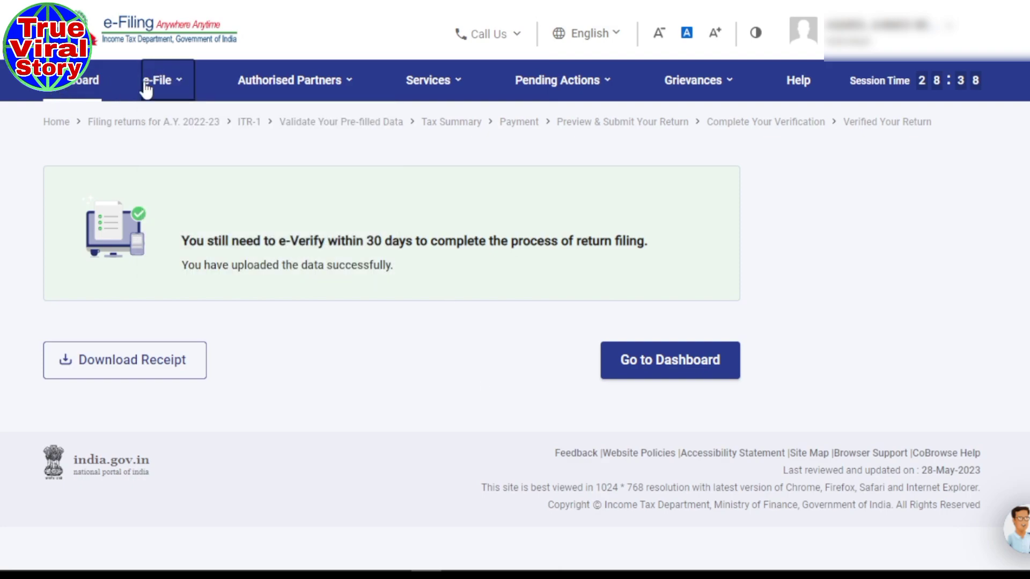
{"action": "mouse_move", "coordinate": [168, 95]}
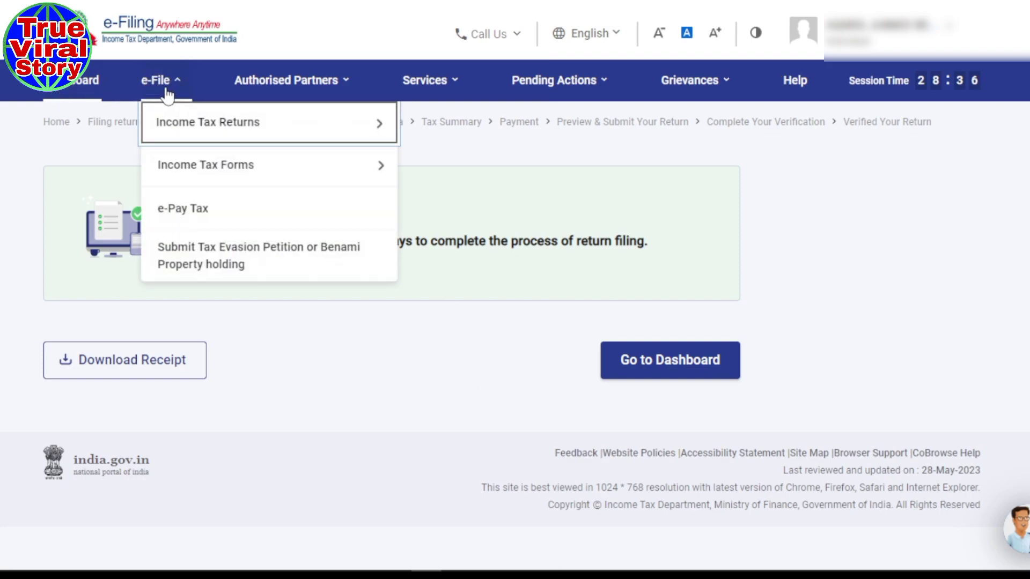
{"action": "mouse_move", "coordinate": [183, 134]}
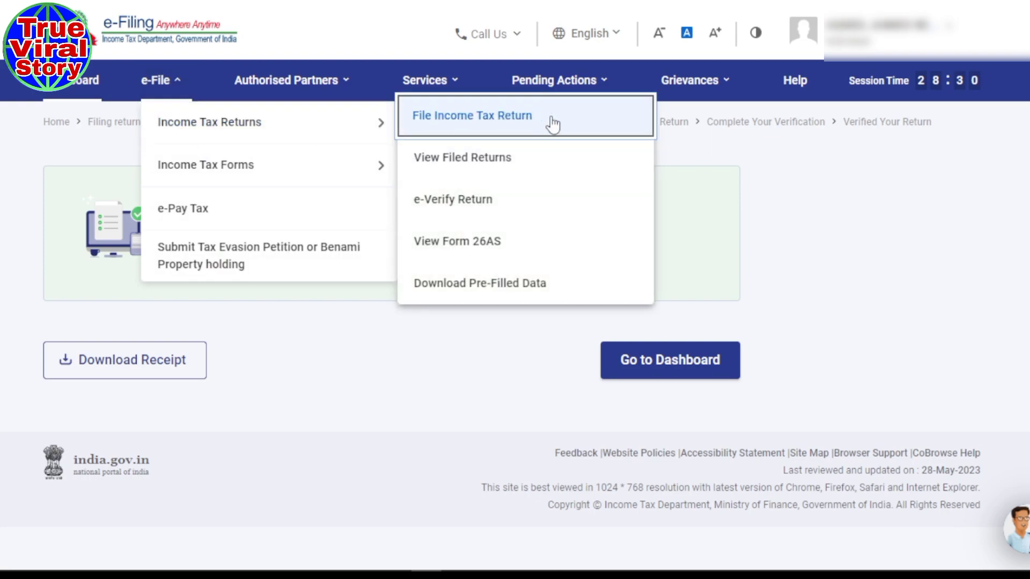
{"action": "left_click", "coordinate": [433, 200]}
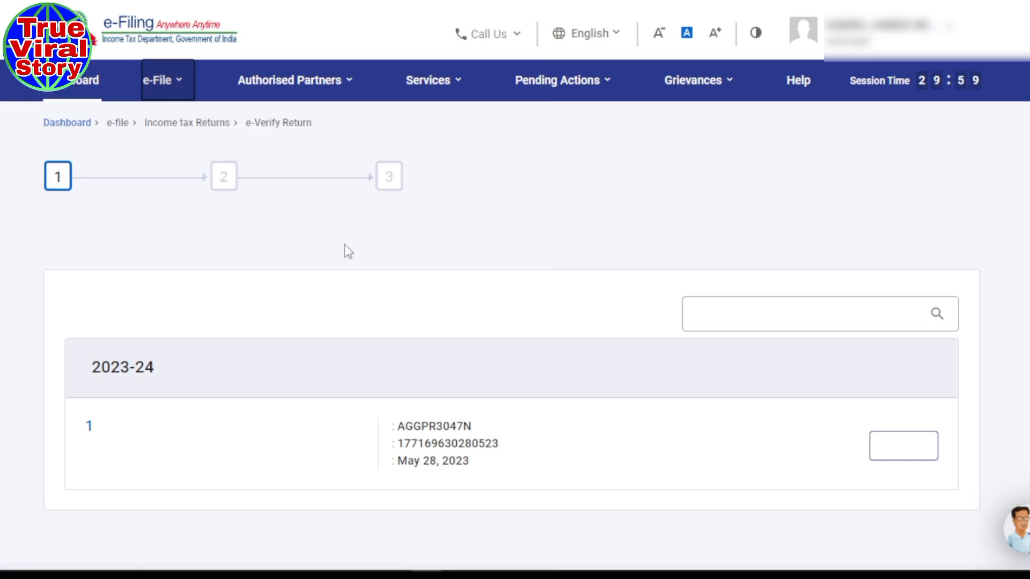
{"action": "scroll", "coordinate": [344, 243], "scroll_direction": "down", "scroll_amount": 3}
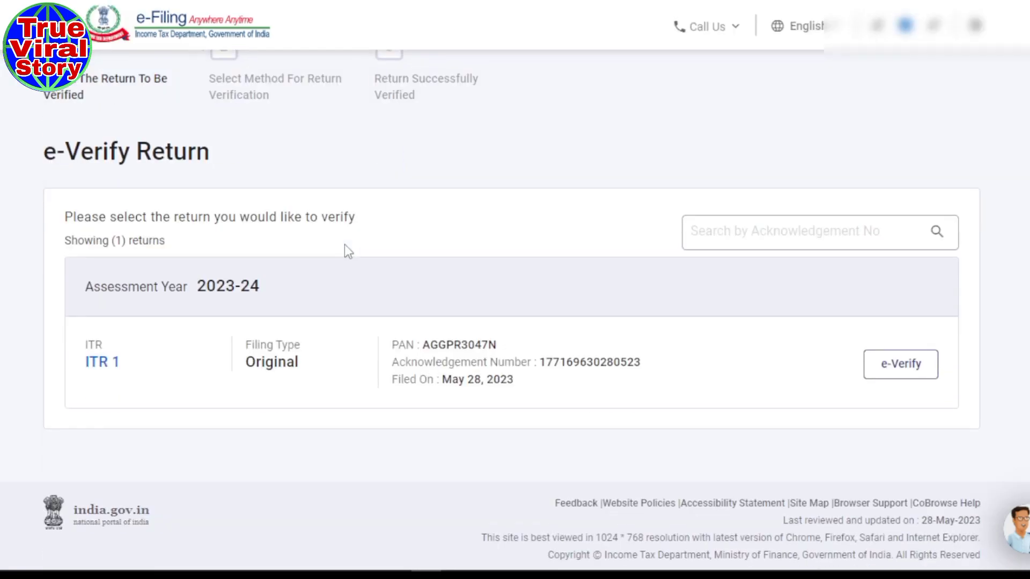
{"action": "scroll", "coordinate": [344, 244], "scroll_direction": "down", "scroll_amount": 1}
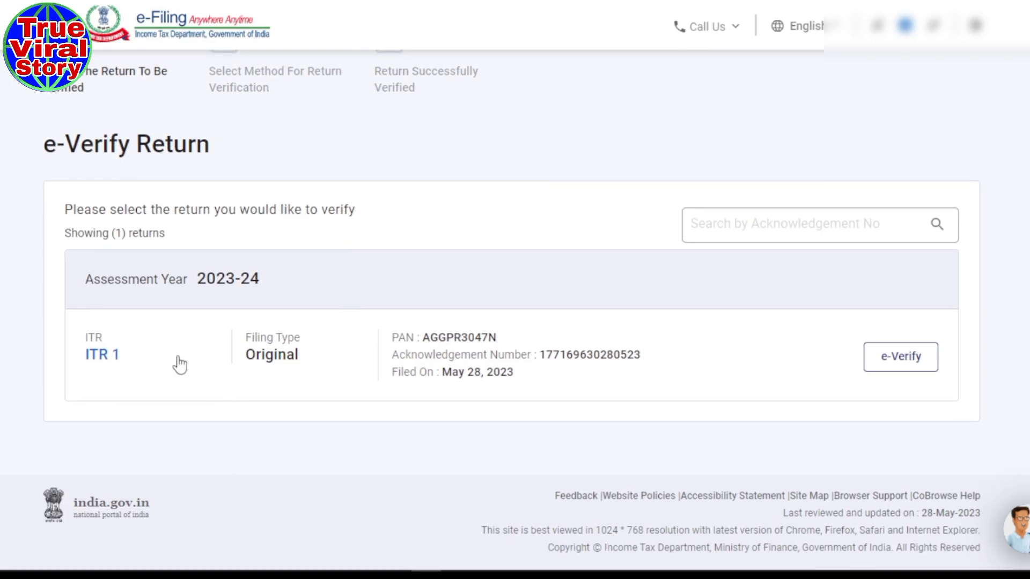
{"action": "left_click_drag", "start_coordinate": [85, 279], "coordinate": [285, 277]}
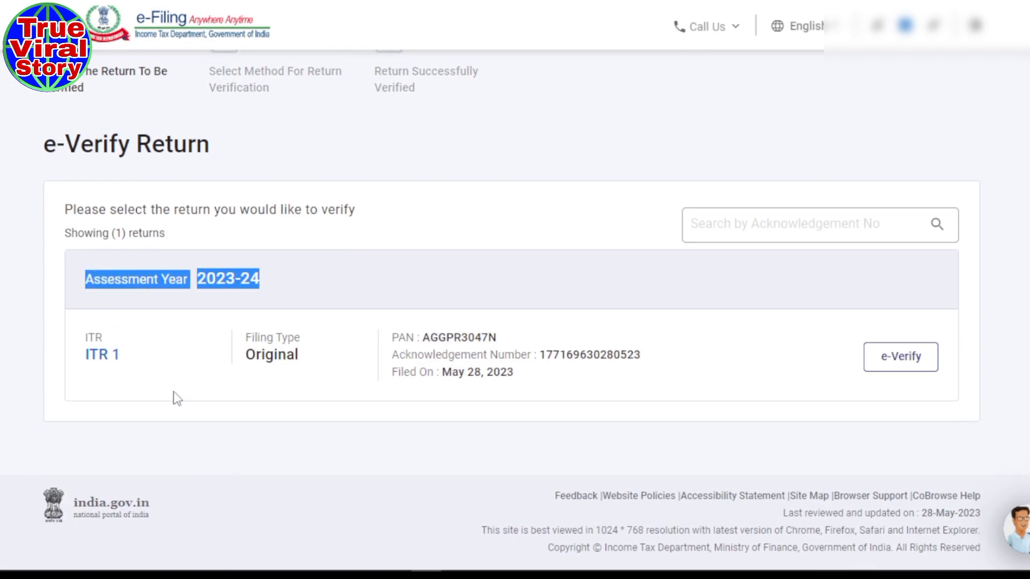
- Start e-verifying the 2023-24 ITR 1 using OTP on the Aadhaar-registered mobile
{"action": "left_click", "coordinate": [886, 363]}
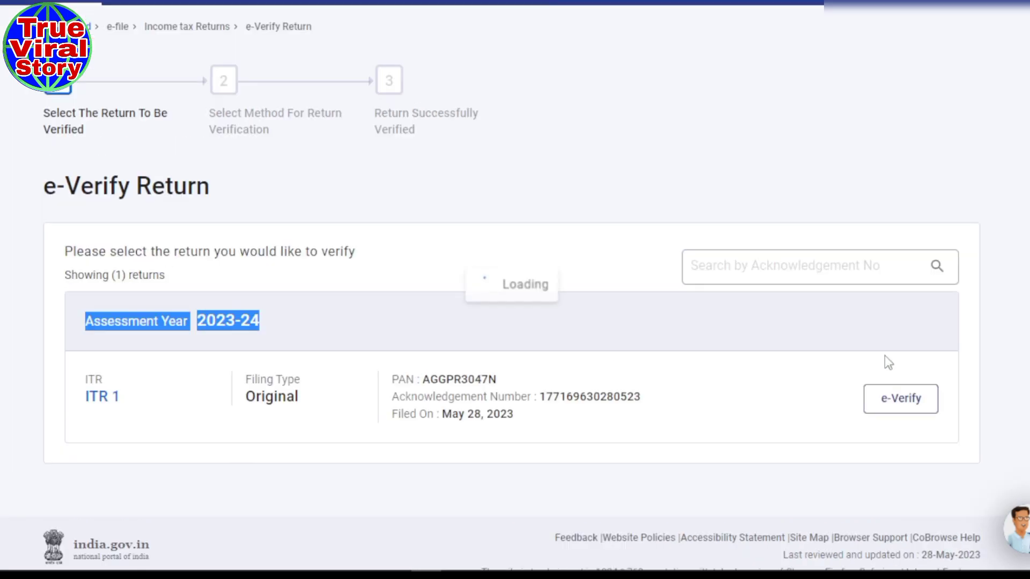
{"action": "scroll", "coordinate": [255, 424], "scroll_direction": "down", "scroll_amount": 2}
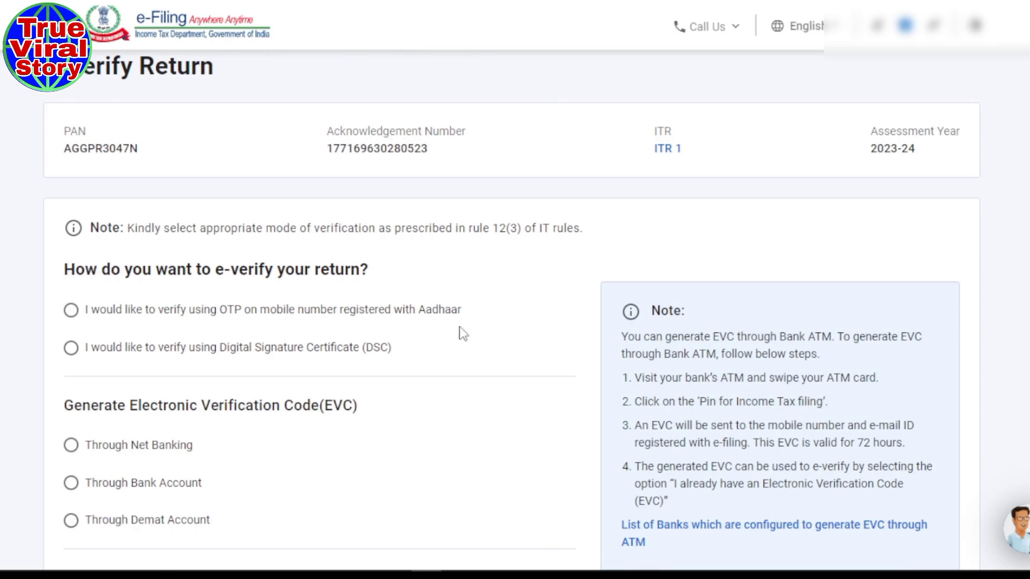
{"action": "scroll", "coordinate": [421, 408], "scroll_direction": "down", "scroll_amount": 1}
{"action": "scroll", "coordinate": [420, 403], "scroll_direction": "down", "scroll_amount": 1}
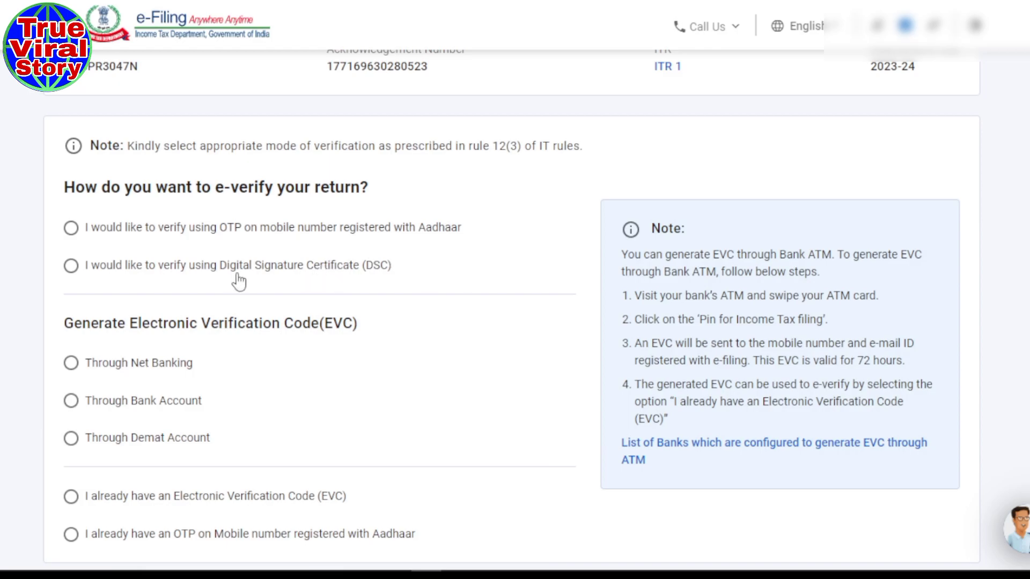
{"action": "scroll", "coordinate": [281, 410], "scroll_direction": "down", "scroll_amount": 2}
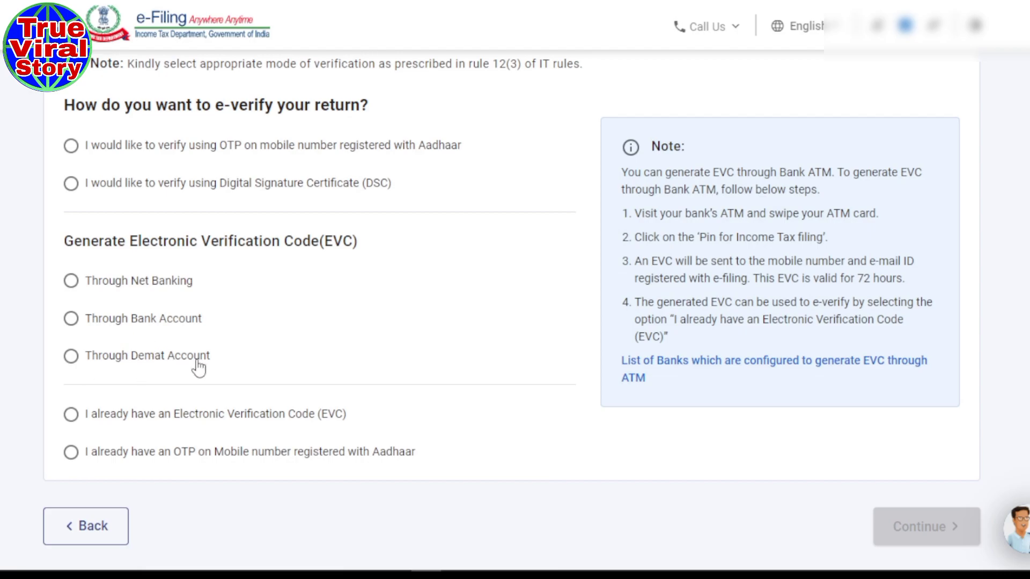
{"action": "scroll", "coordinate": [241, 356], "scroll_direction": "up", "scroll_amount": 2}
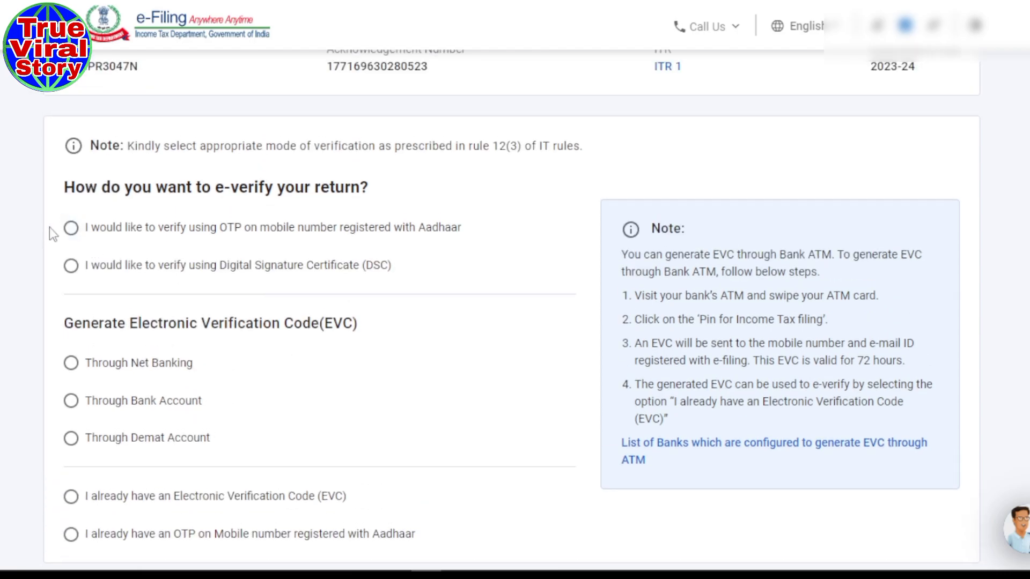
{"action": "left_click", "coordinate": [71, 229]}
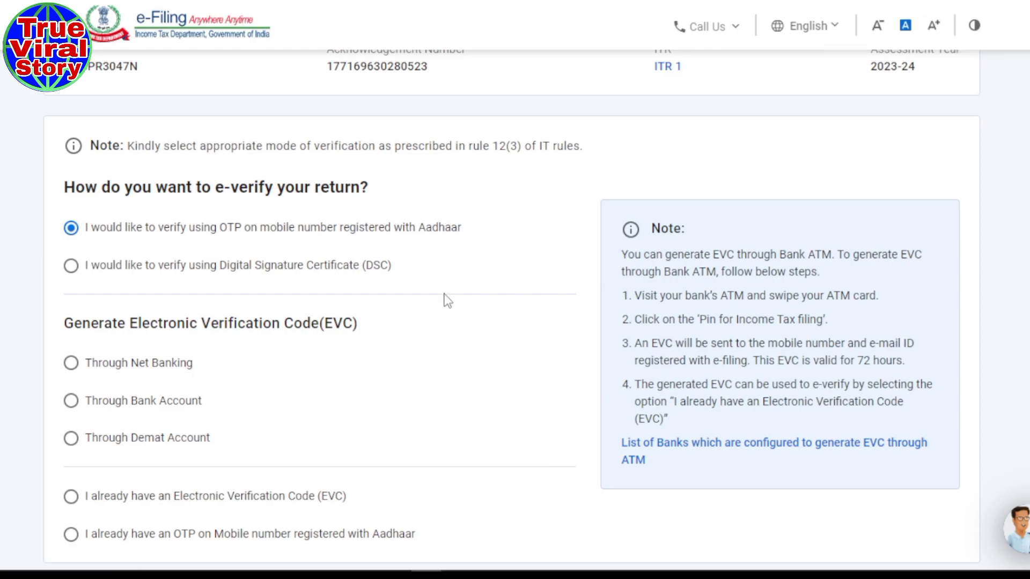
{"action": "scroll", "coordinate": [448, 301], "scroll_direction": "down", "scroll_amount": 4}
{"action": "left_click", "coordinate": [920, 417]}
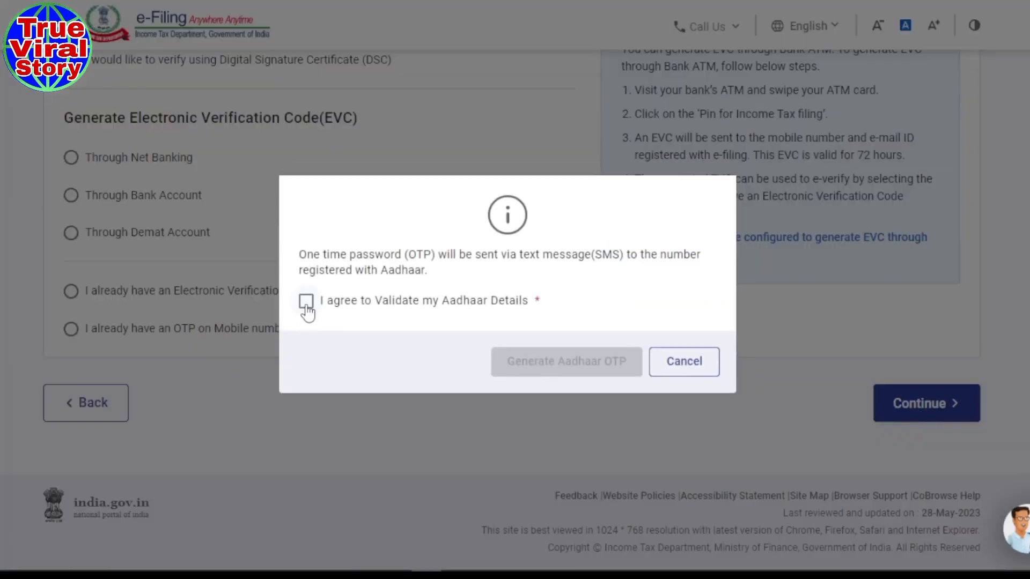
- Agree to Aadhaar validation, generate the OTP, and validate it to e-verify the return
{"action": "left_click", "coordinate": [306, 303]}
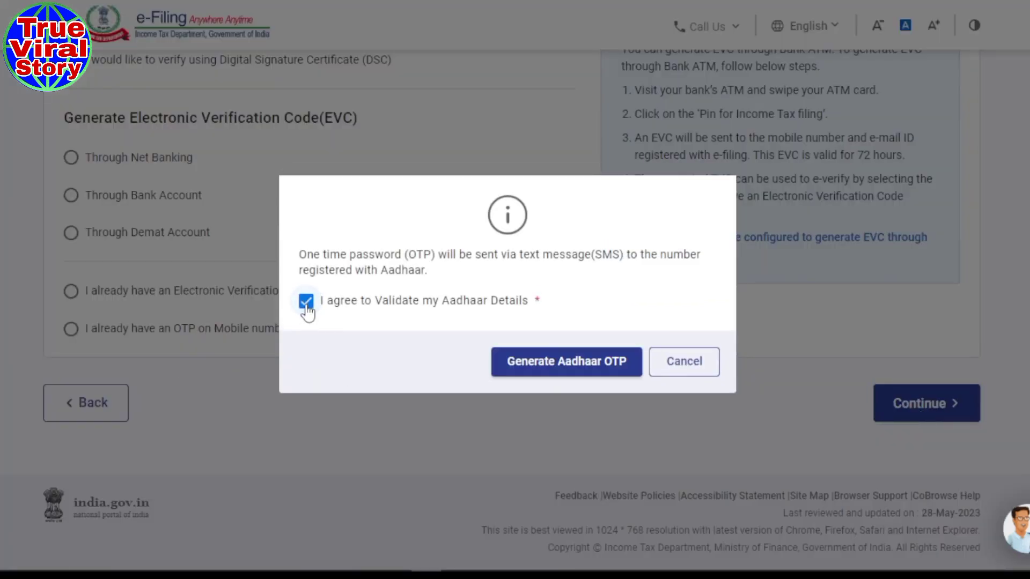
{"action": "left_click", "coordinate": [551, 362]}
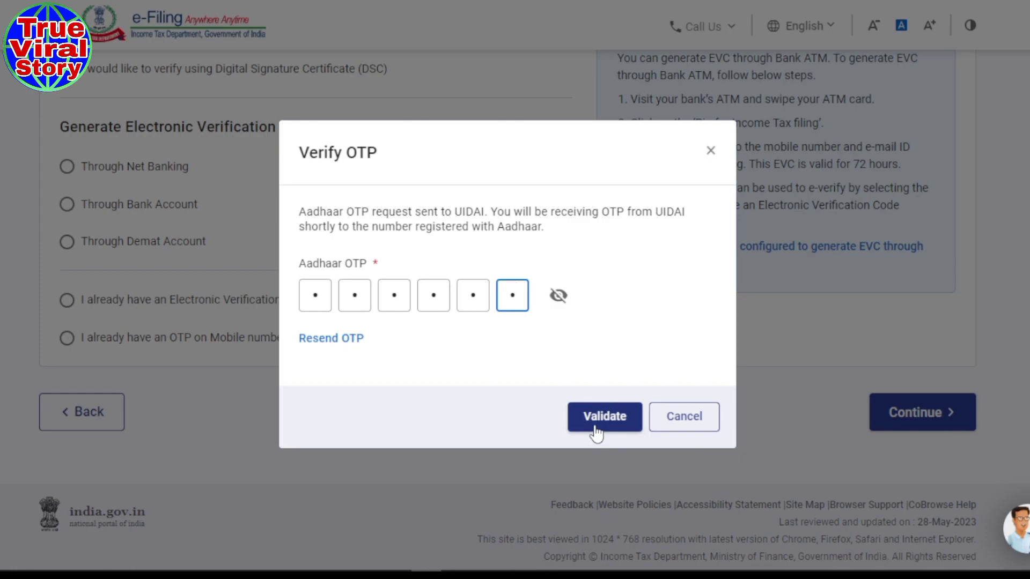
{"action": "left_click", "coordinate": [596, 429]}
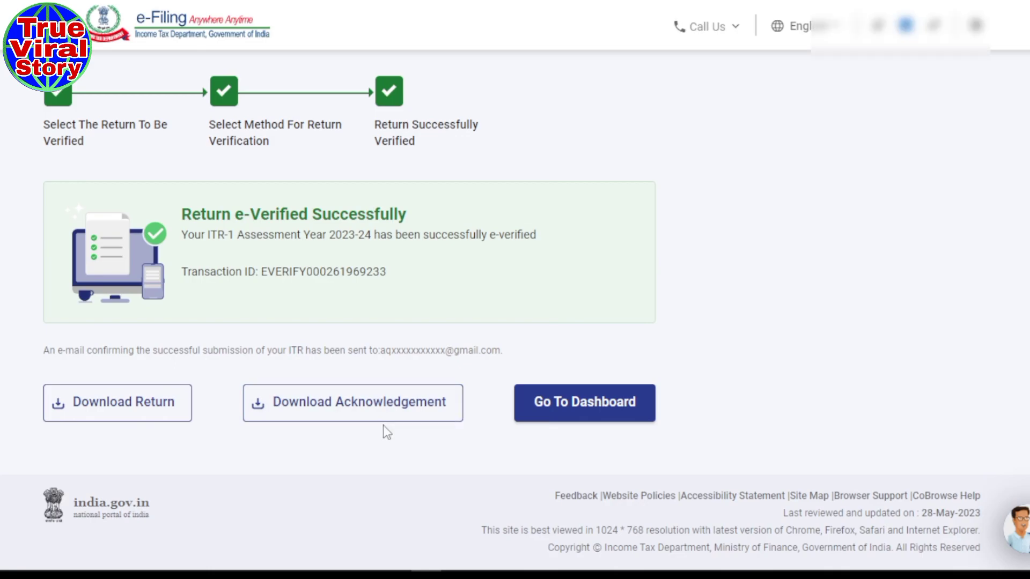
- Save the acknowledgement and return PDFs (return named after the taxpayer plus 'itr 1'), then open the acknowledgement
{"action": "left_click", "coordinate": [317, 419]}
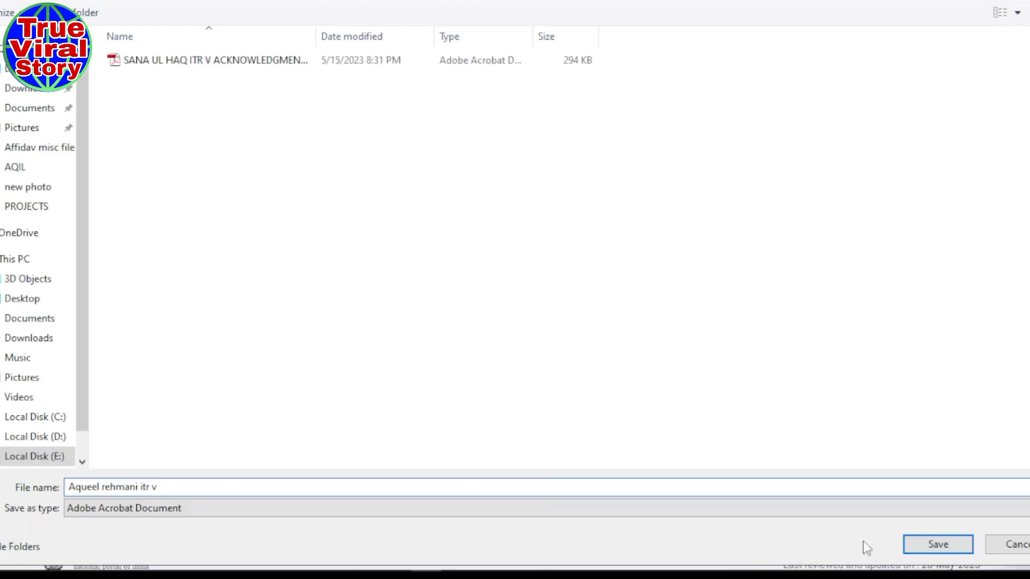
{"action": "left_click", "coordinate": [931, 545]}
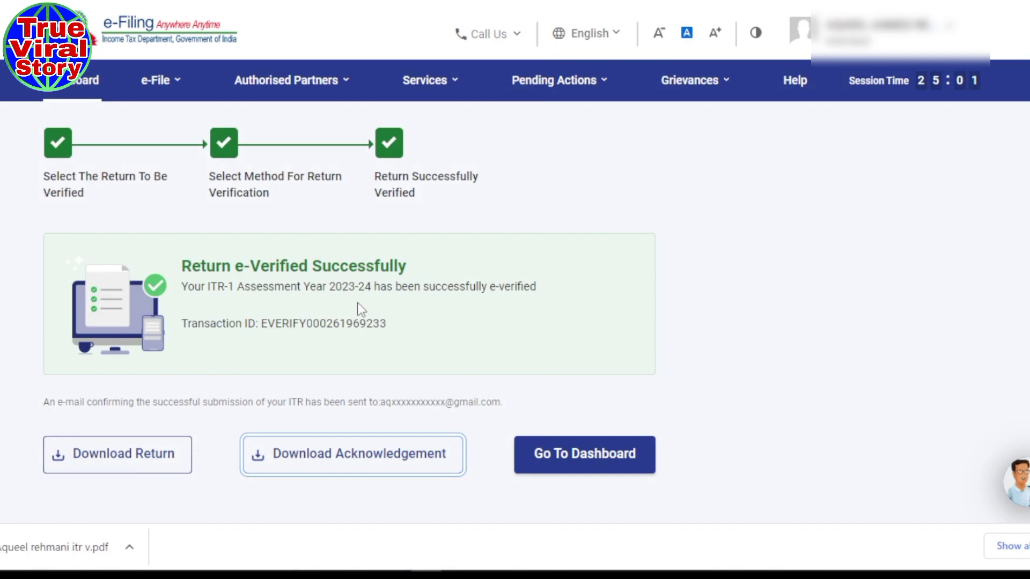
{"action": "left_click", "coordinate": [105, 470]}
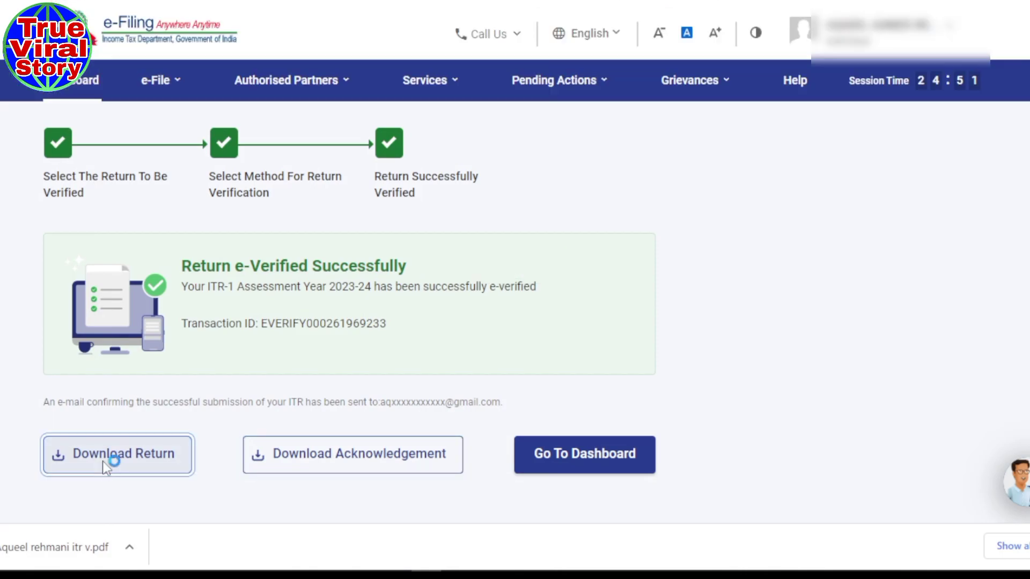
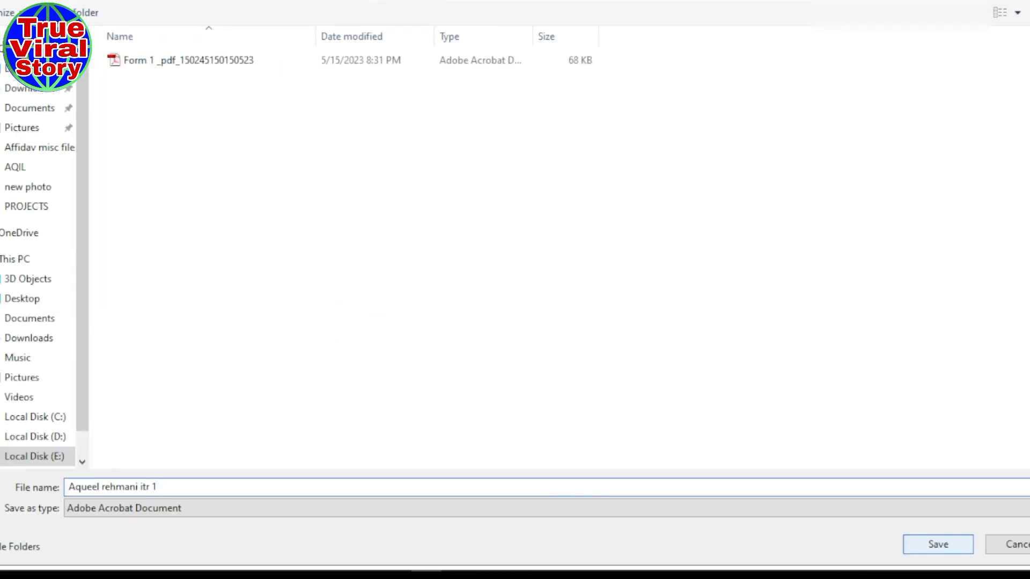
{"action": "left_click", "coordinate": [961, 550]}
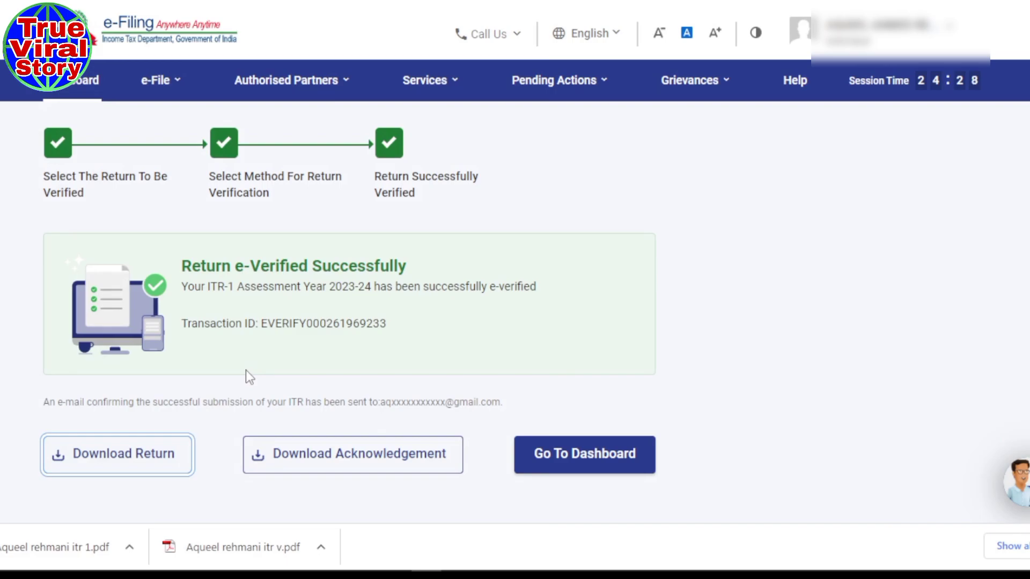
{"action": "left_click", "coordinate": [220, 547]}
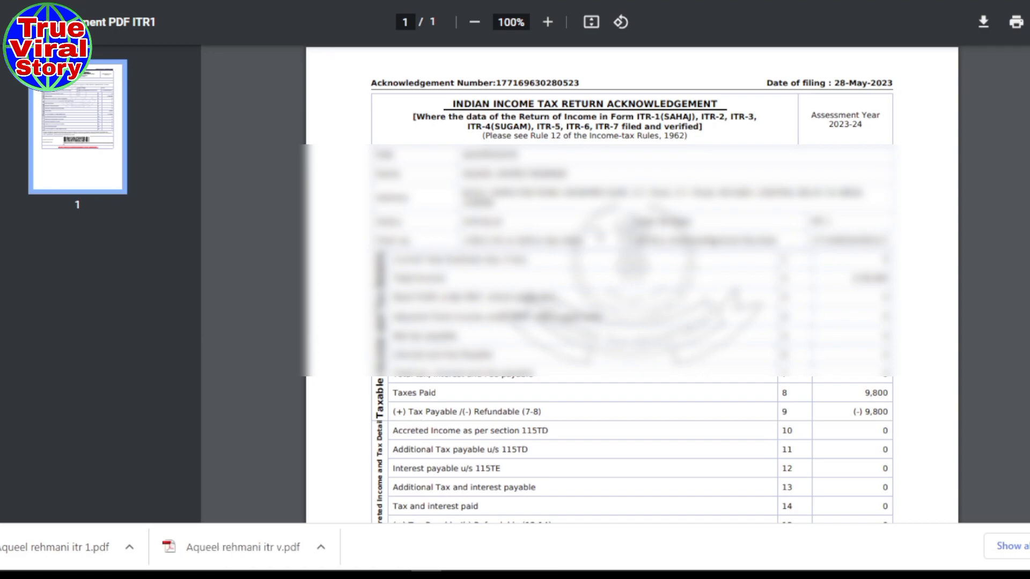
- Scroll through the ITR-V acknowledgement, briefly highlighting its Assessment Year, and return to the top
{"action": "scroll", "coordinate": [541, 225], "scroll_direction": "down", "scroll_amount": 2}
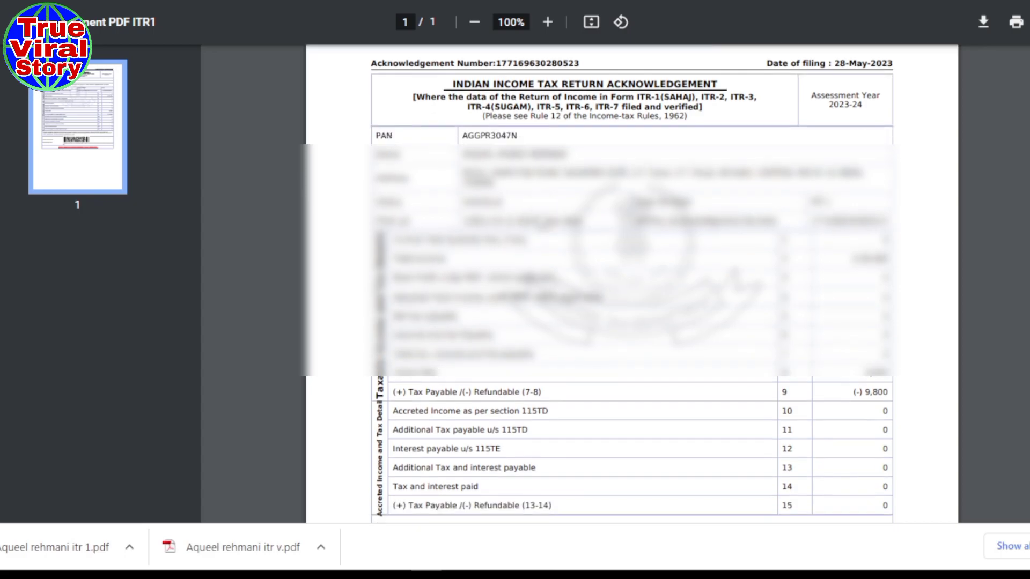
{"action": "scroll", "coordinate": [541, 224], "scroll_direction": "up", "scroll_amount": 2}
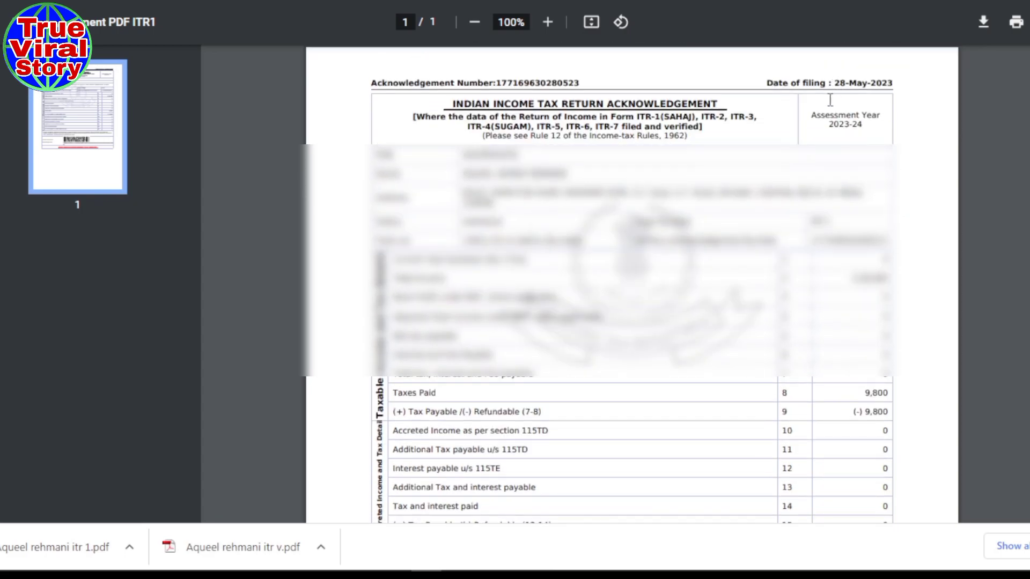
{"action": "left_click_drag", "start_coordinate": [812, 114], "coordinate": [879, 125]}
{"action": "left_click", "coordinate": [850, 127]}
{"action": "scroll", "coordinate": [632, 456], "scroll_direction": "down", "scroll_amount": 5}
{"action": "scroll", "coordinate": [525, 318], "scroll_direction": "down", "scroll_amount": 3}
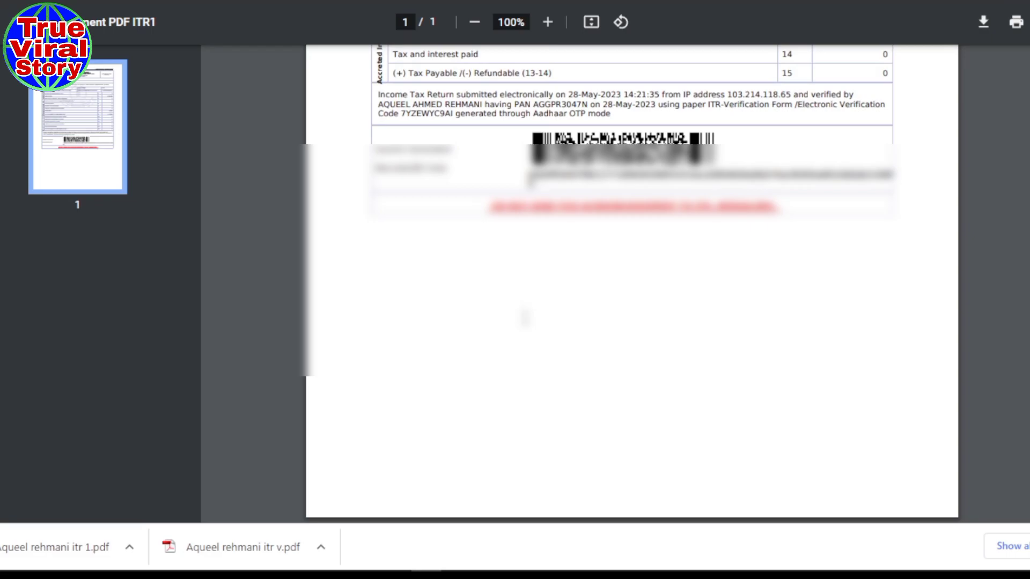
{"action": "scroll", "coordinate": [524, 318], "scroll_direction": "up", "scroll_amount": 10}
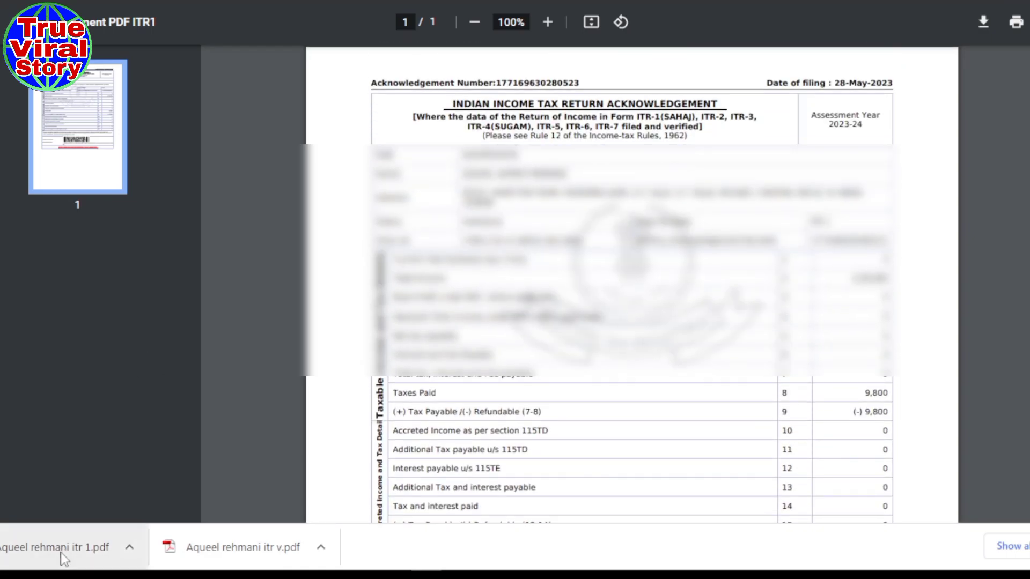
- Open the downloaded 7-page ITR-1 return PDF and scroll through it
{"action": "left_click", "coordinate": [65, 560]}
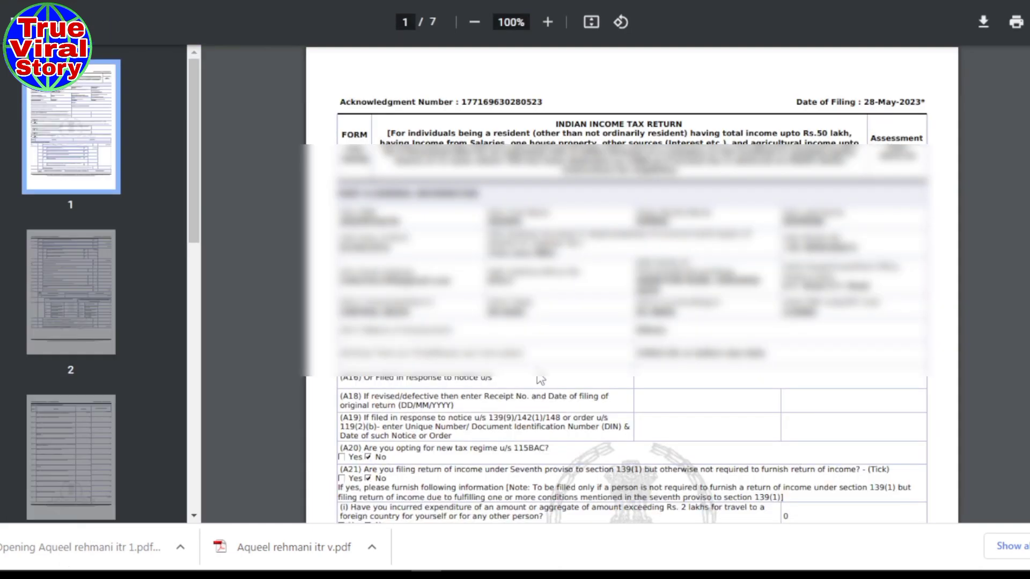
{"action": "scroll", "coordinate": [540, 379], "scroll_direction": "down", "scroll_amount": 5}
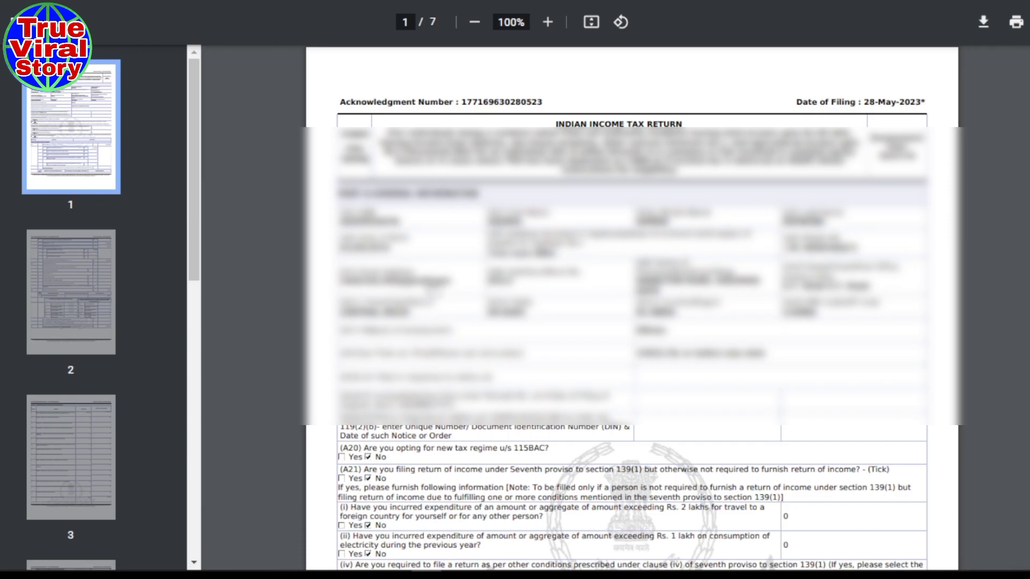
{"action": "scroll", "coordinate": [631, 306], "scroll_direction": "down", "scroll_amount": 10}
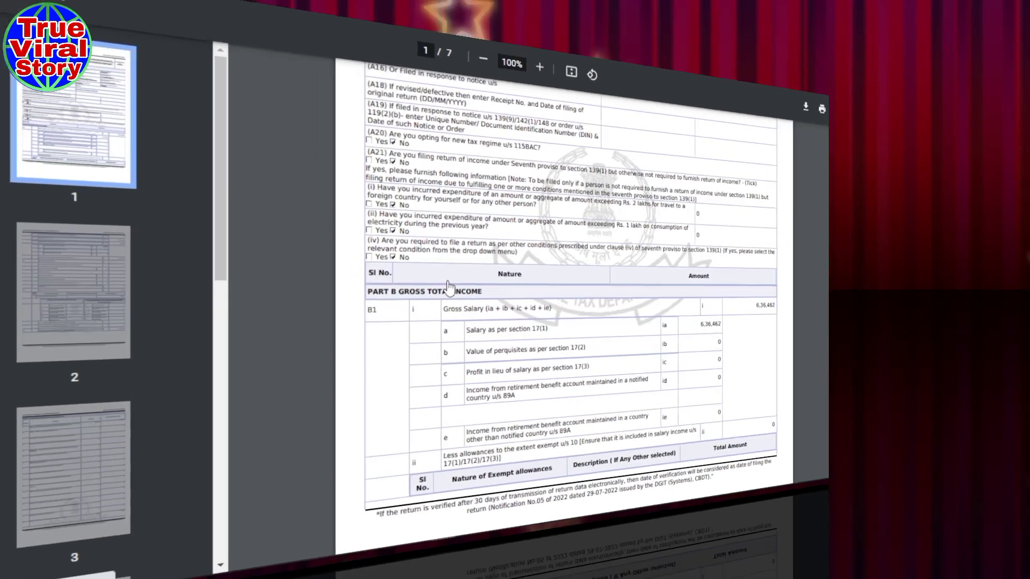